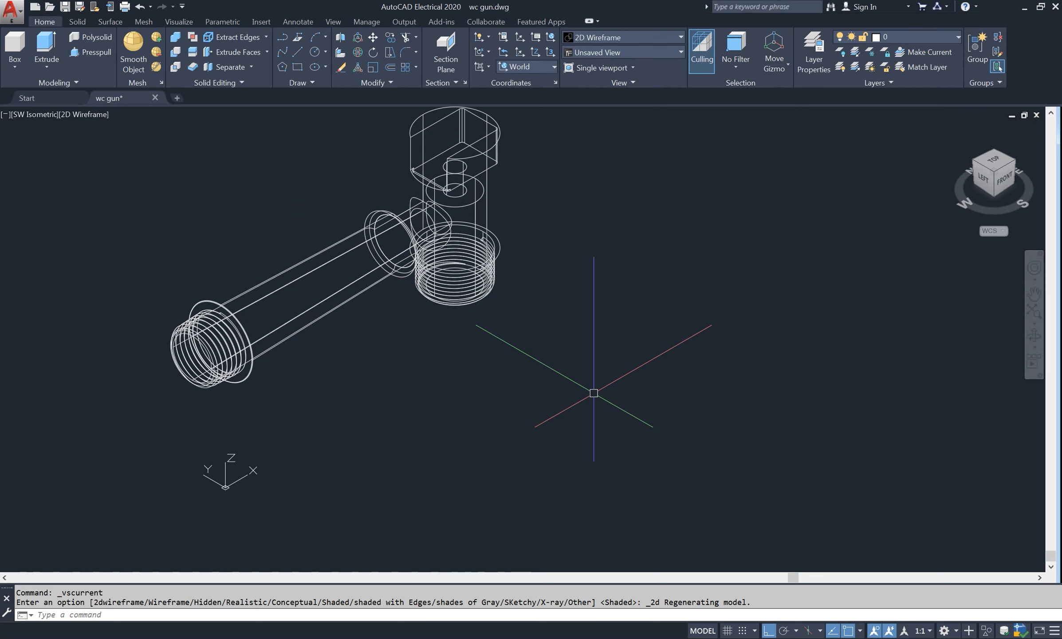
Draw a circle of diameter 25 in the empty space beside the gun, aligned with the centre of the vertical body's threaded end.
key("Return")
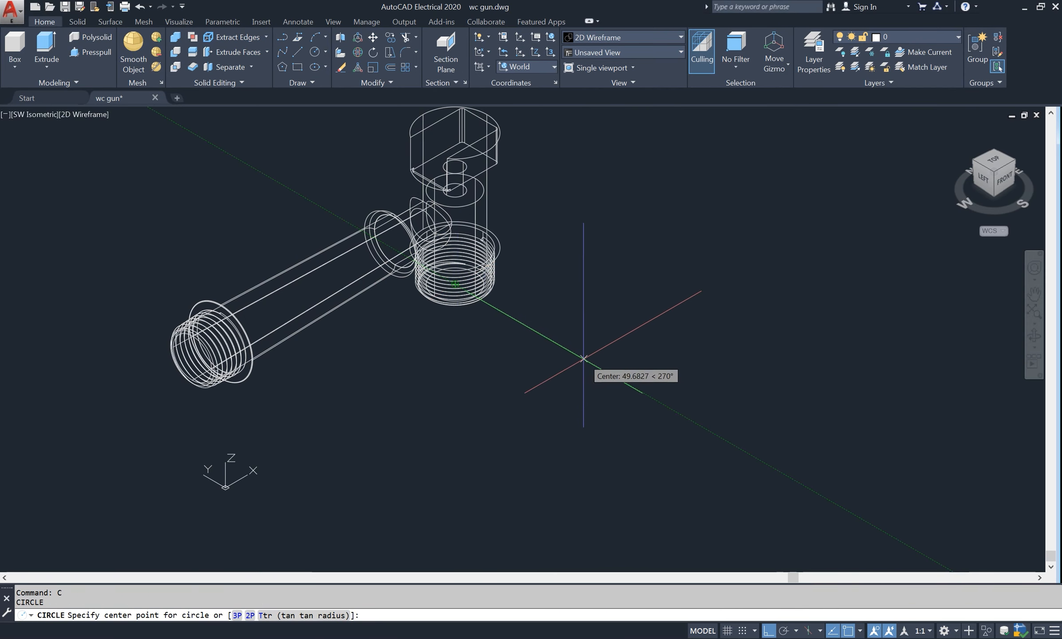
left_click(588, 360)
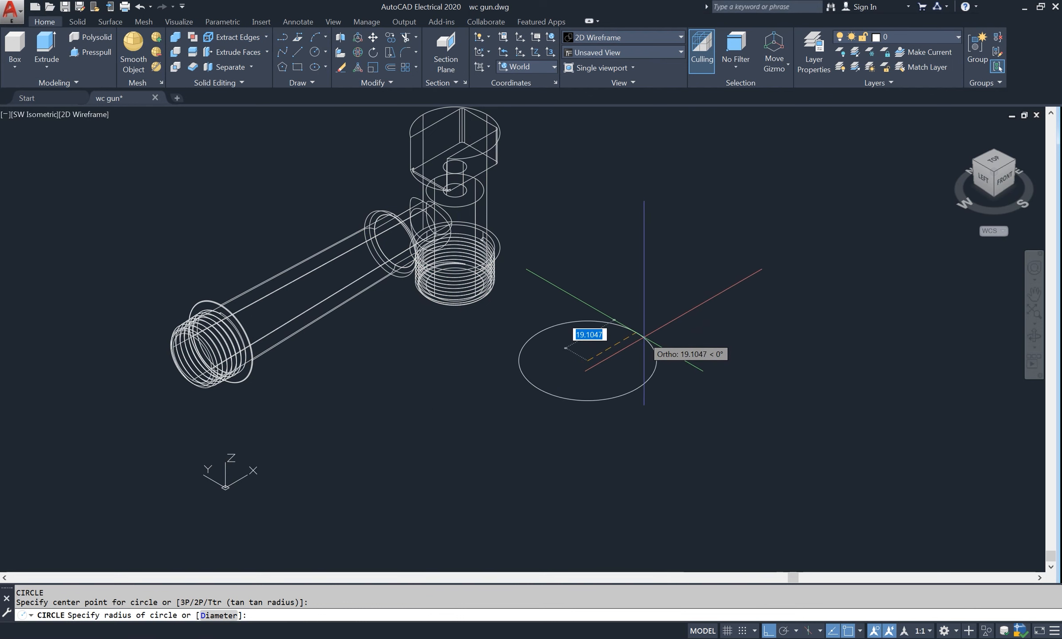
type("d")
key("Return")
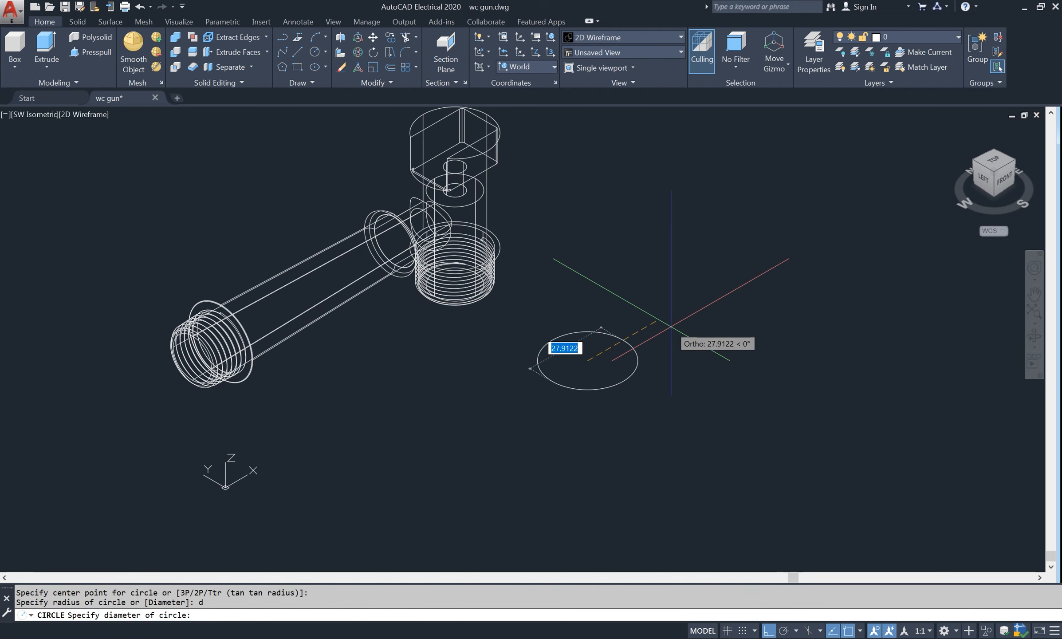
type("25")
key("Return")
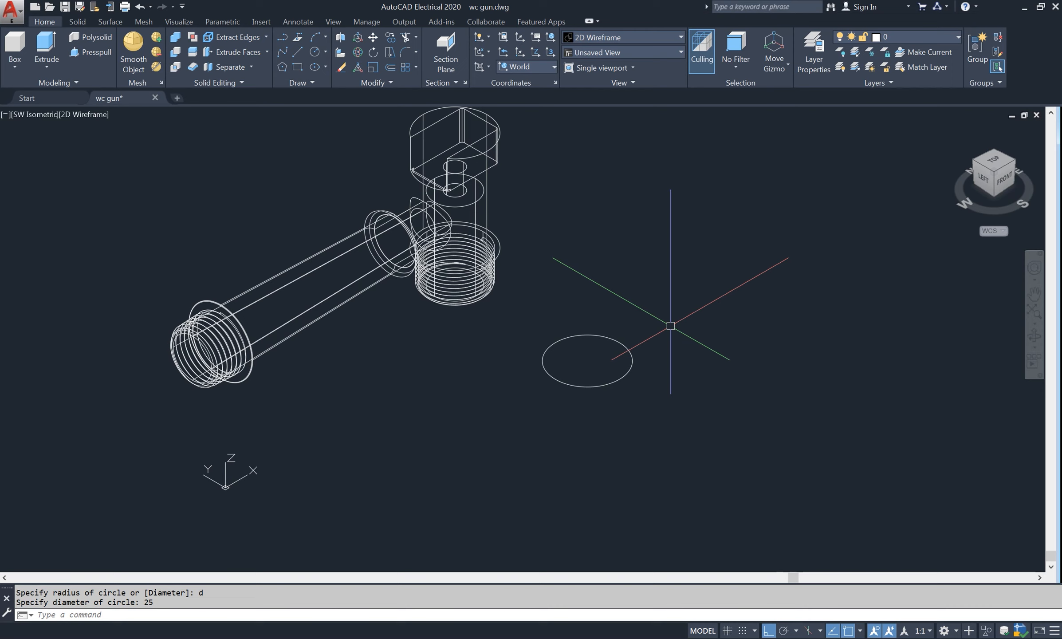
Extrude the diameter 25 circle upward to a height of 21.
type("xt")
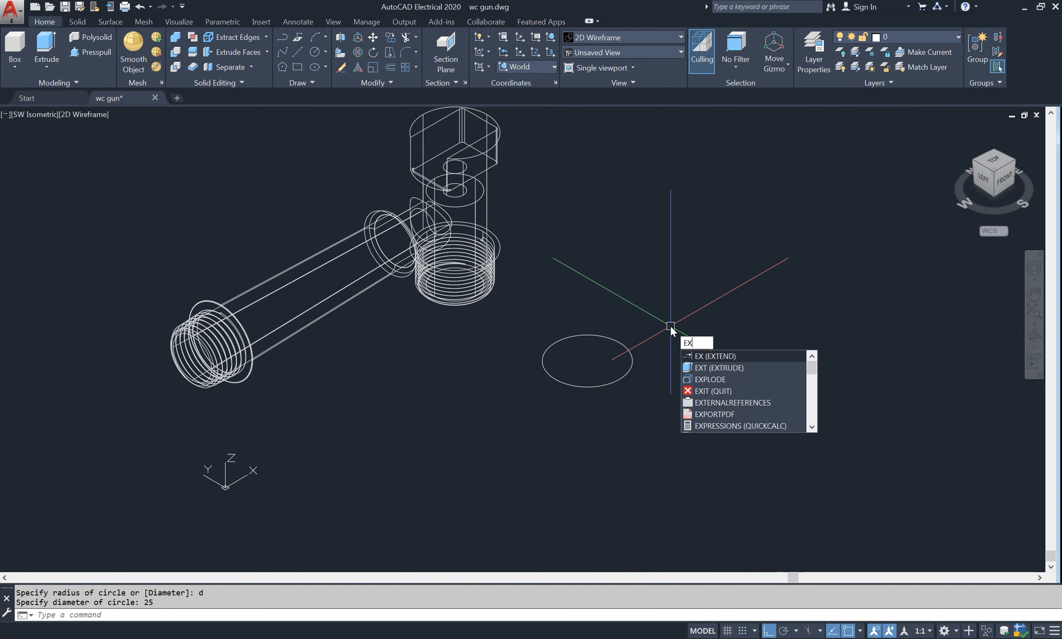
key("Return")
left_click(630, 375)
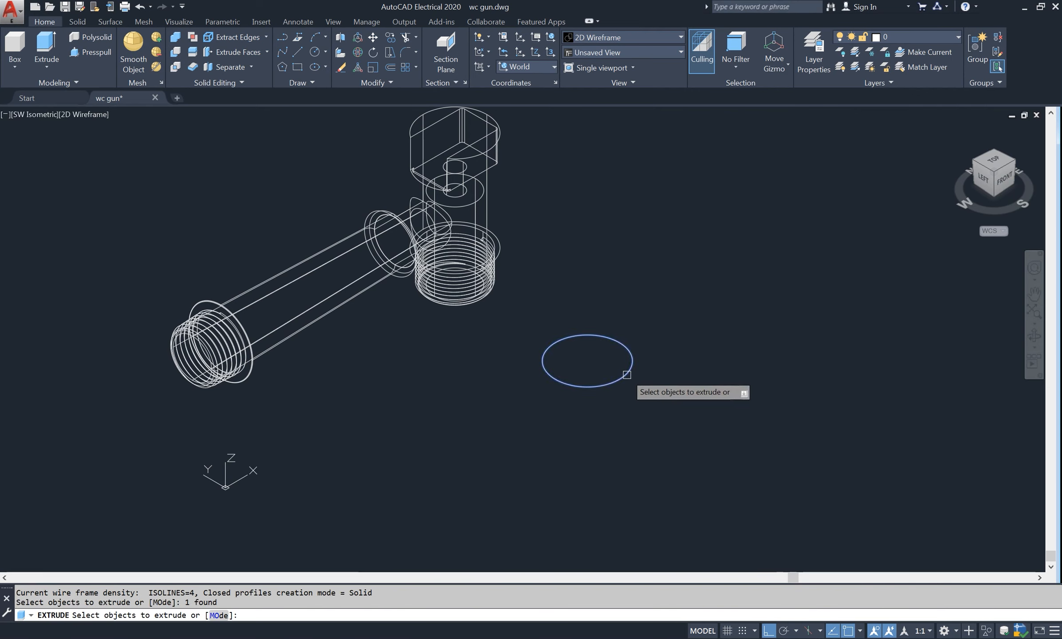
key("Return")
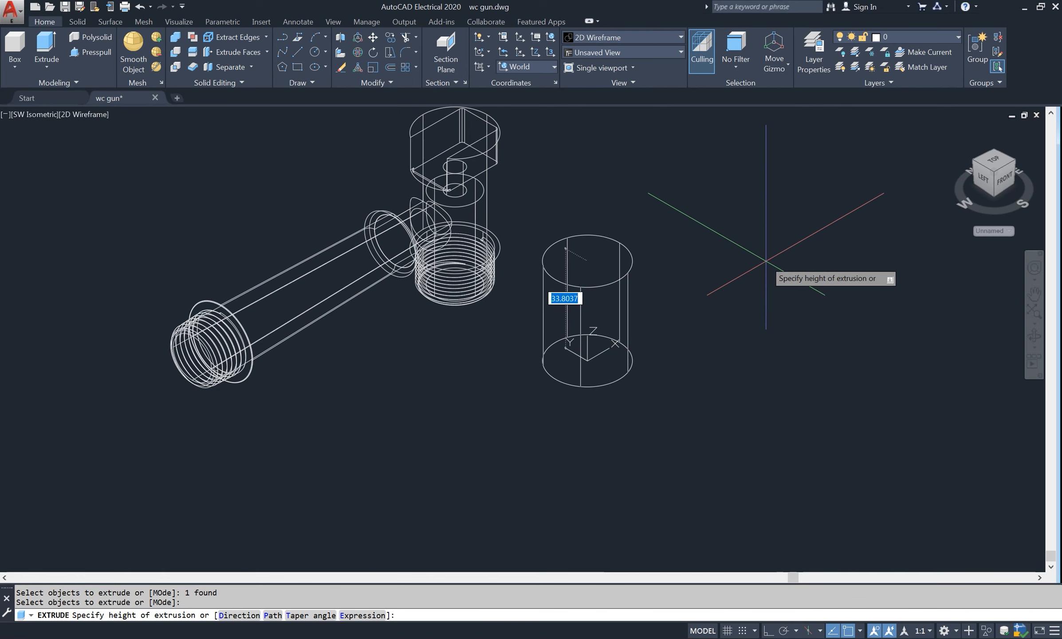
type("21")
key("Return")
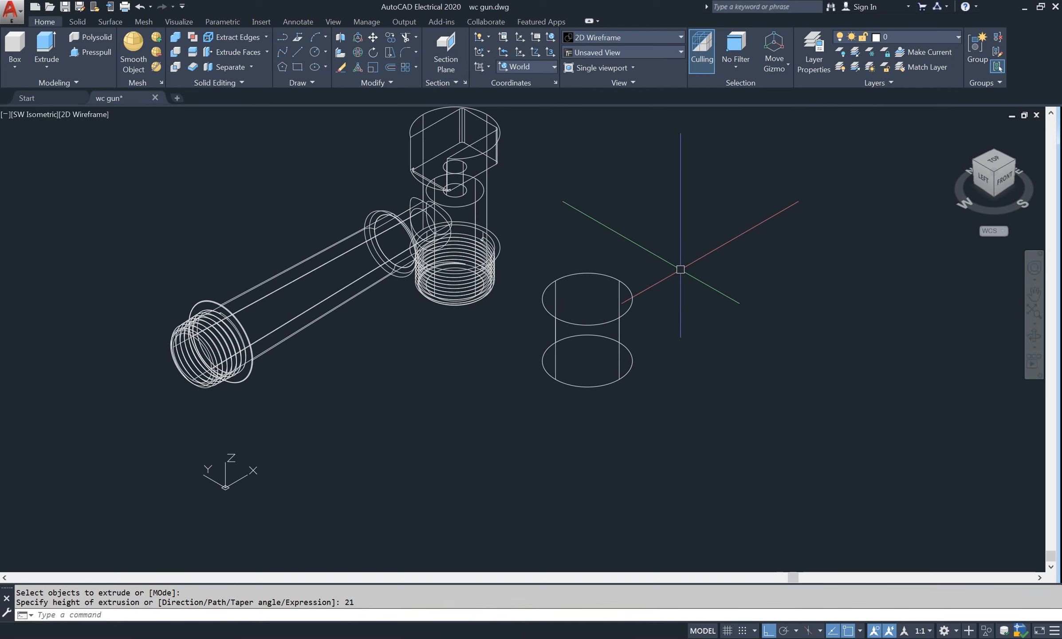
Inspect the new cylinder beside the gun in the Shaded visual style from a slightly orbited view, and return to 2D Wireframe.
left_click(106, 112)
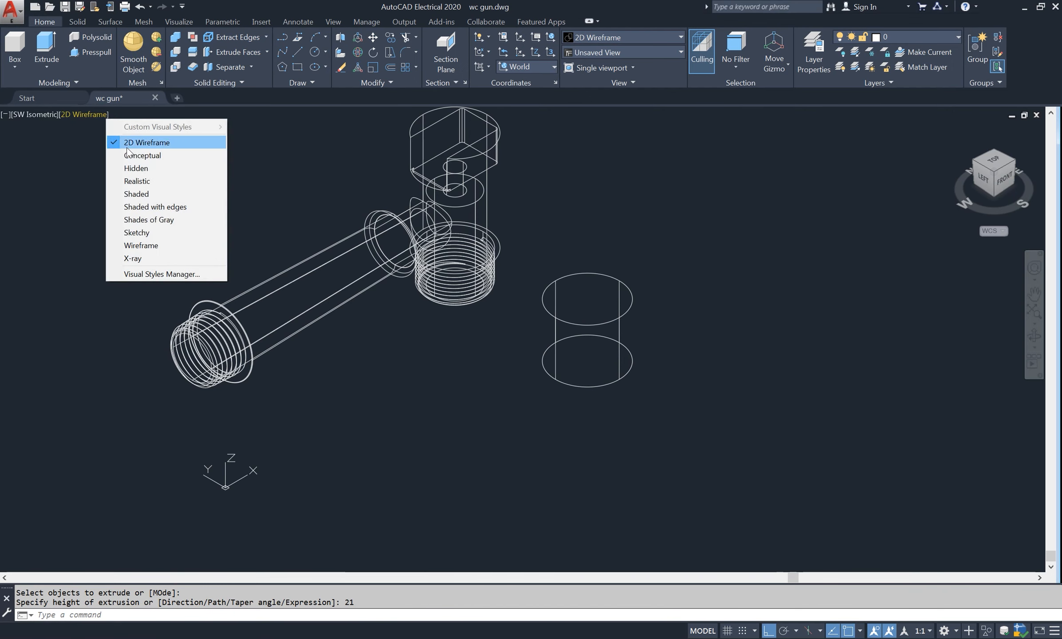
left_click(152, 193)
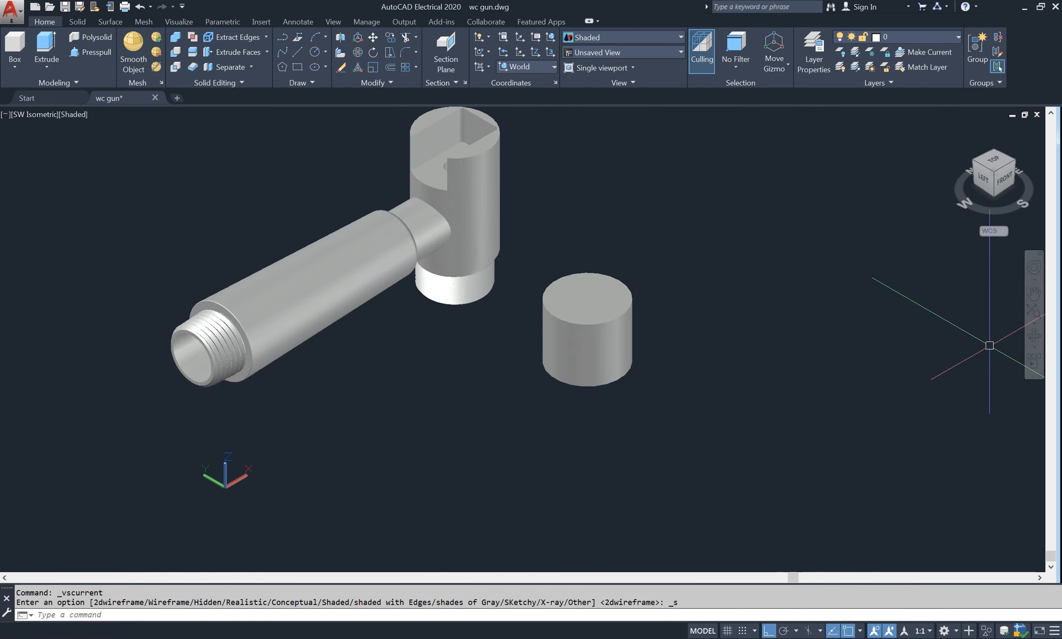
left_click(1034, 340)
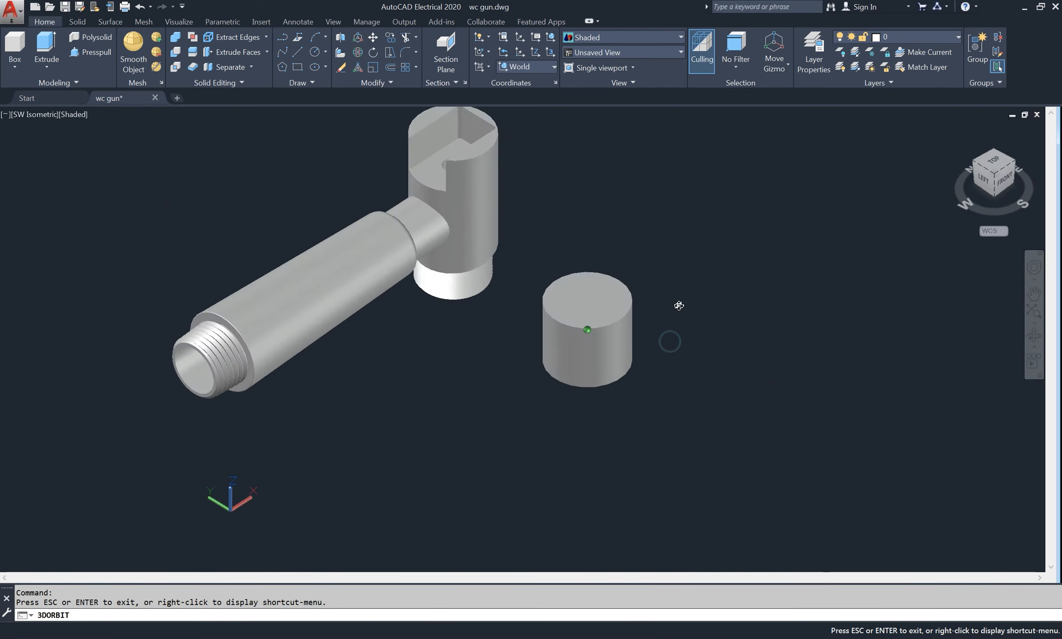
left_click_drag(678, 304, 633, 319)
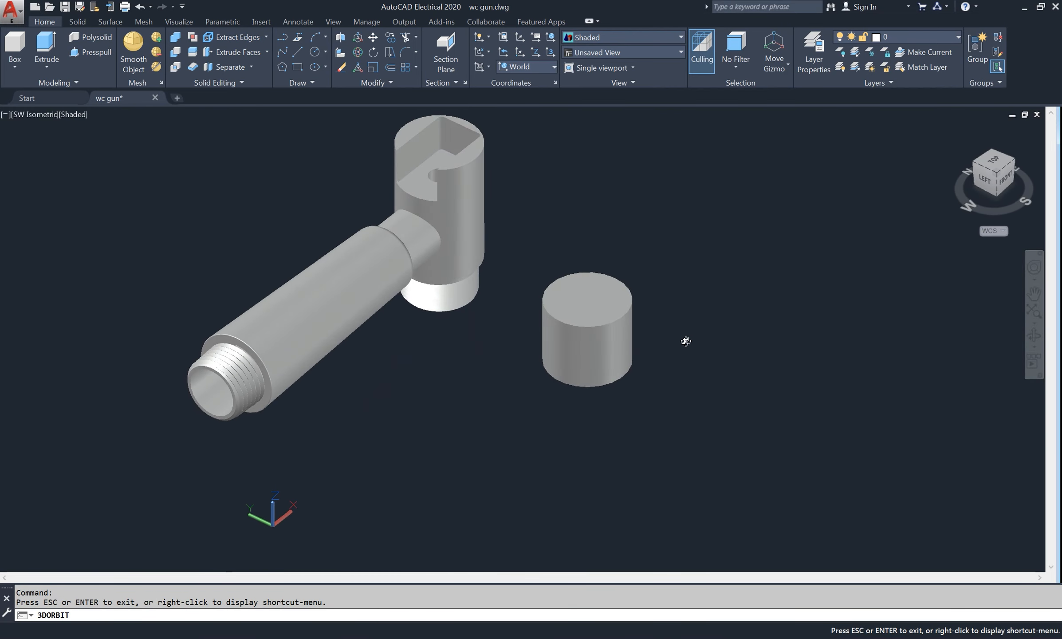
right_click(616, 225)
left_click(634, 228)
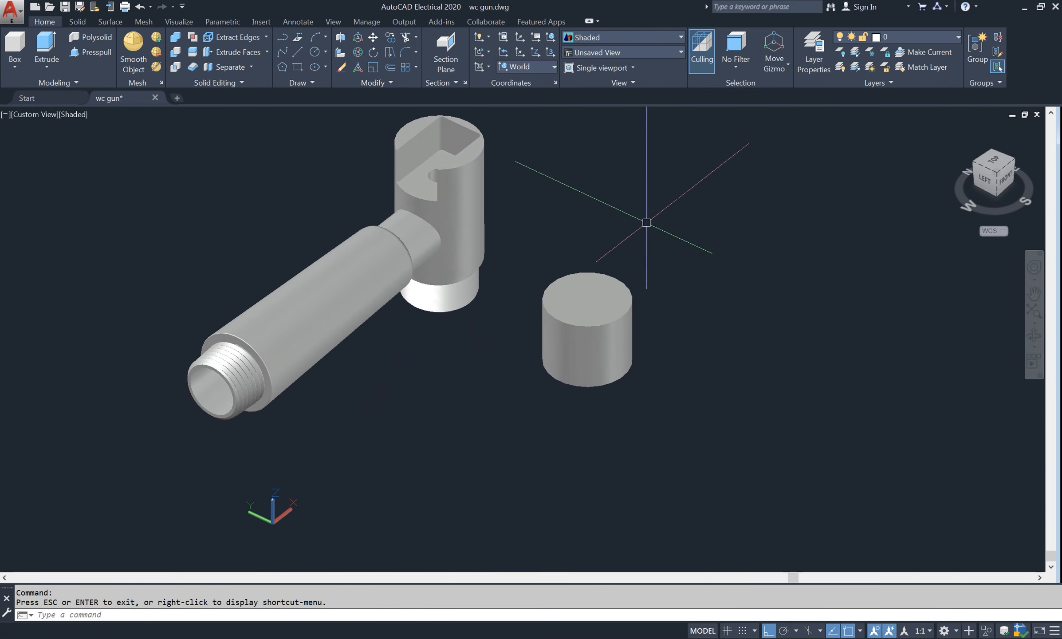
left_click(73, 114)
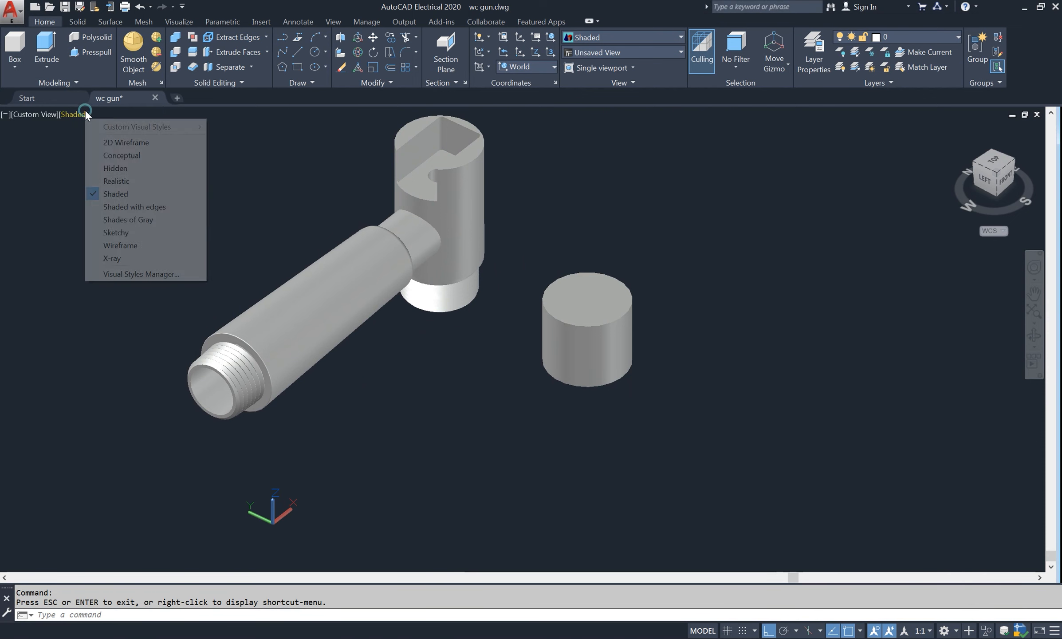
left_click(115, 142)
Draw a circle of diameter 17.5 centred on the bottom face of the new cylinder.
type("c")
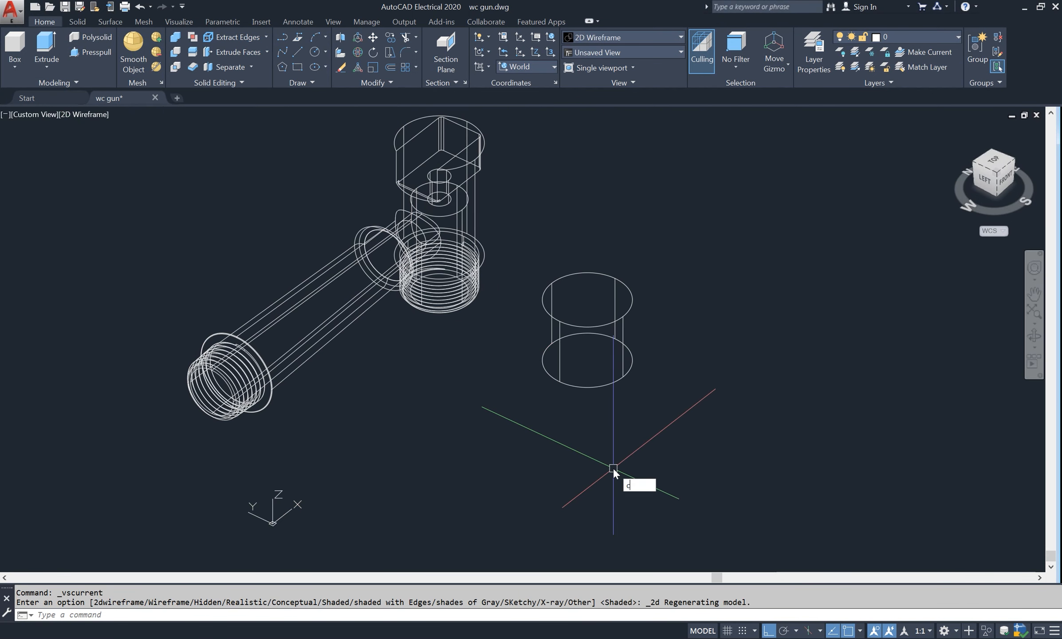
key("Return")
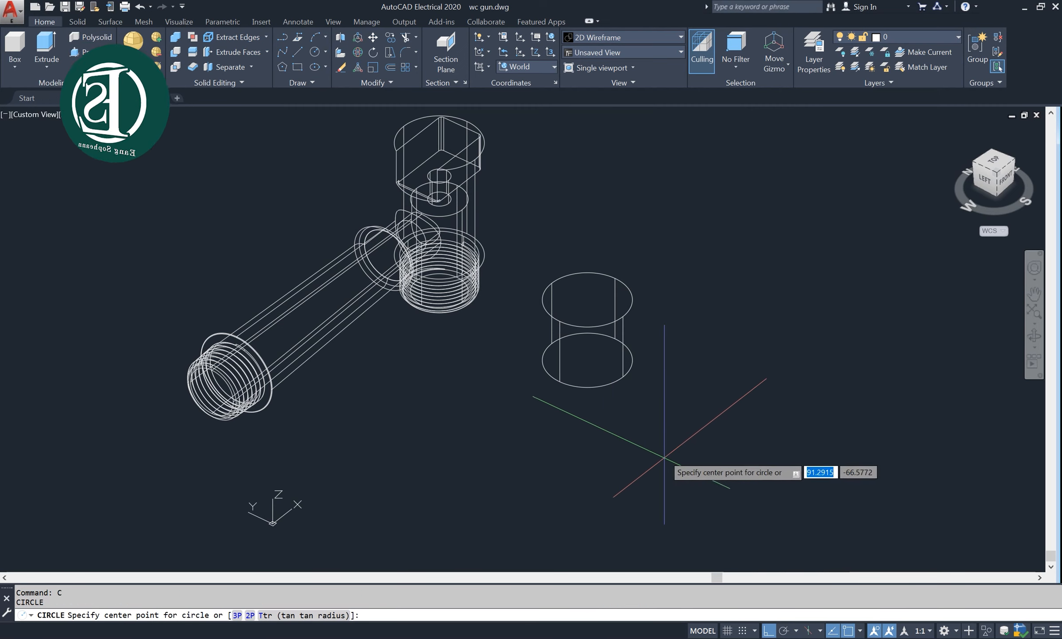
left_click(588, 360)
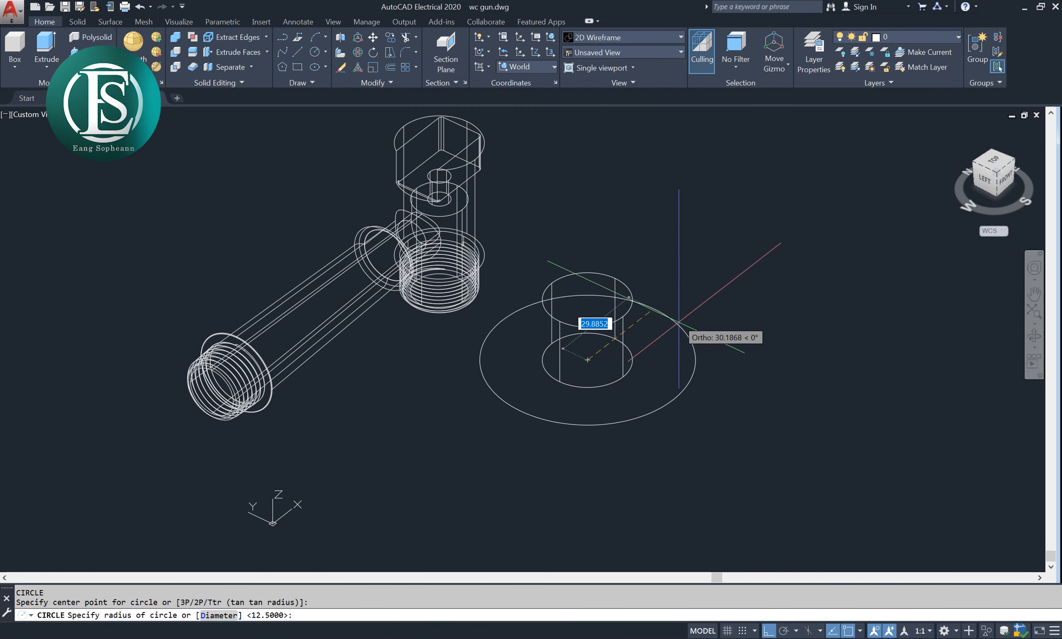
type("d")
key("Return")
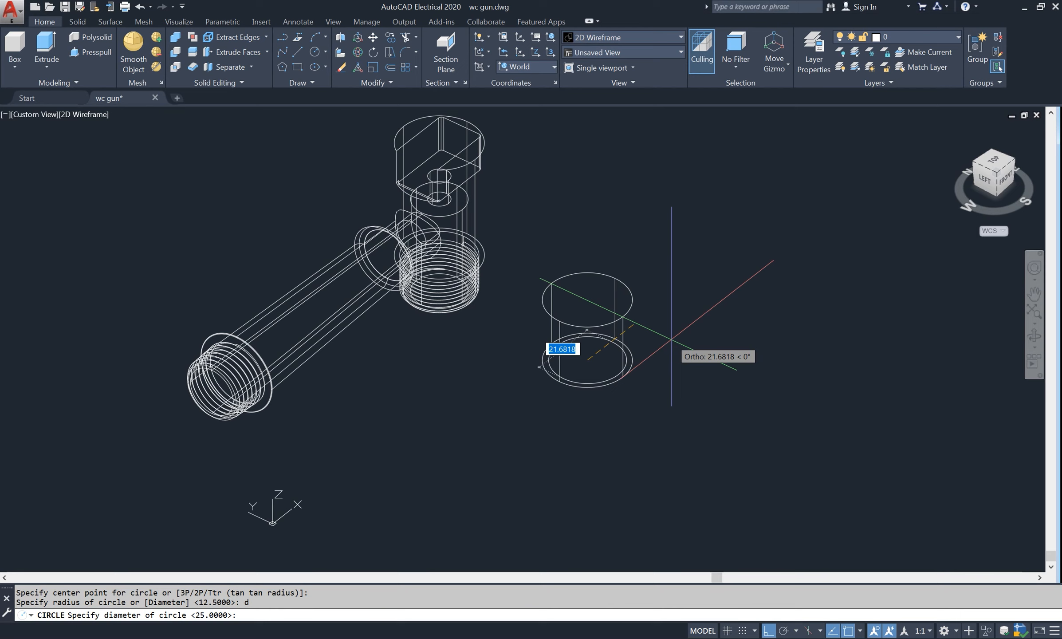
type("17.5")
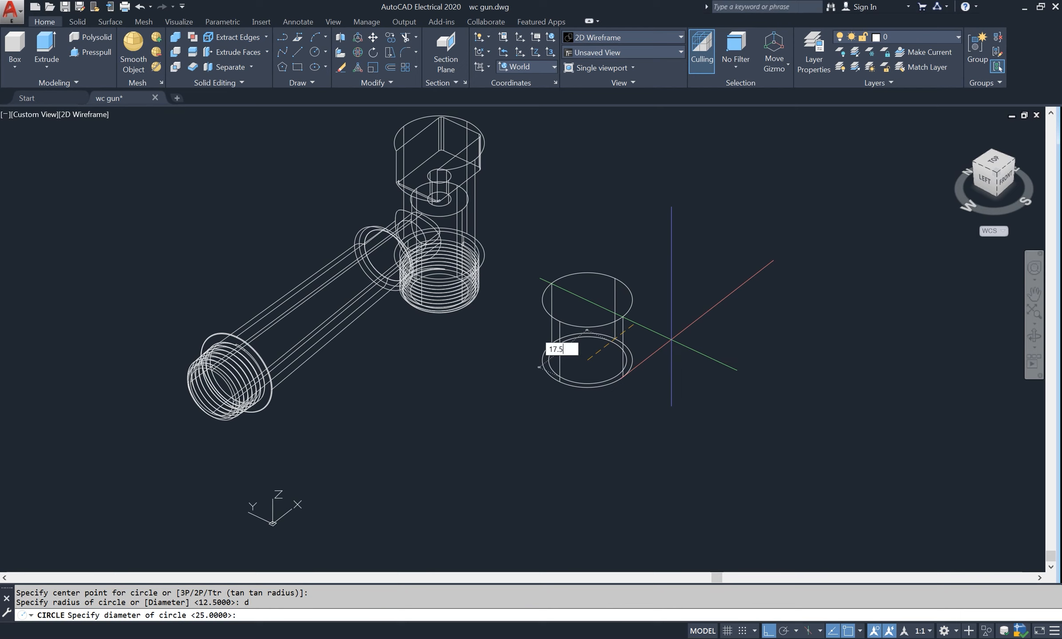
key("Return")
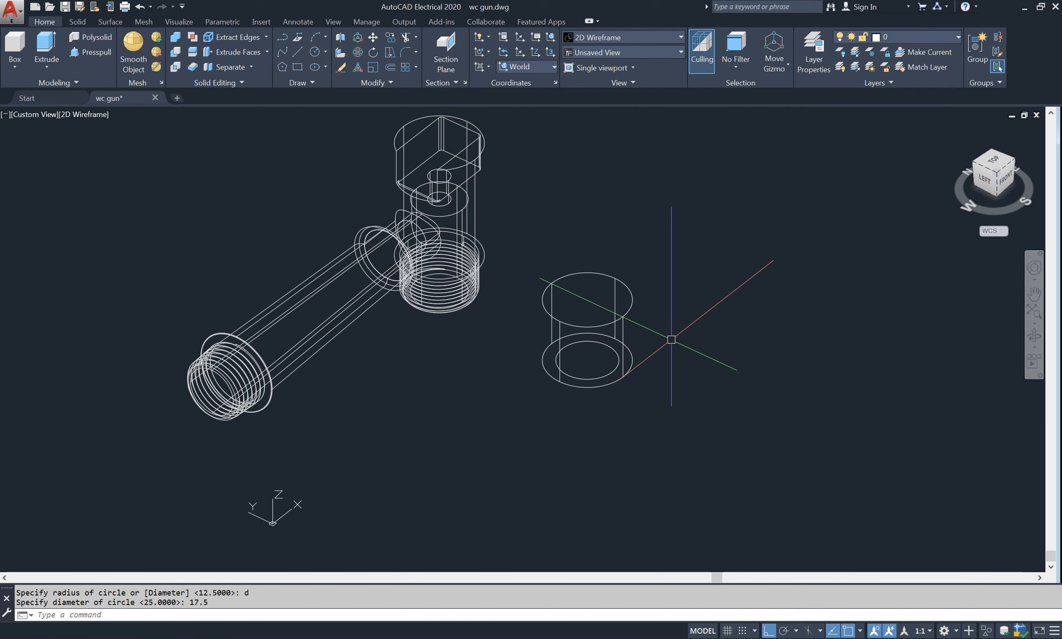
Extrude the diameter 17.5 circle upward inside the cylinder to a height of 2.7.
type("ext")
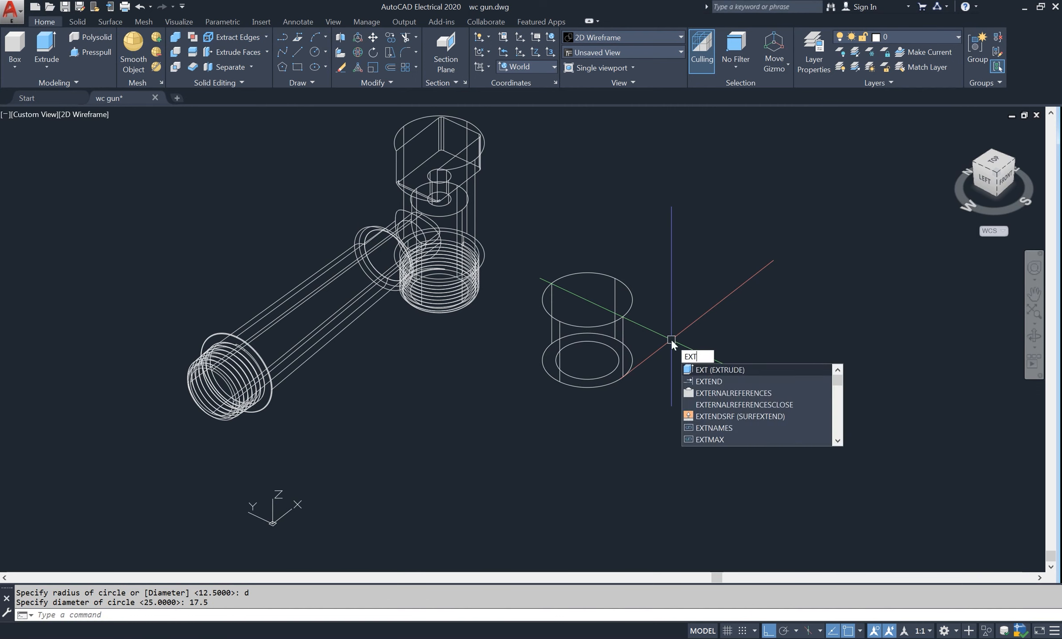
key("Return")
left_click(618, 365)
key("Return")
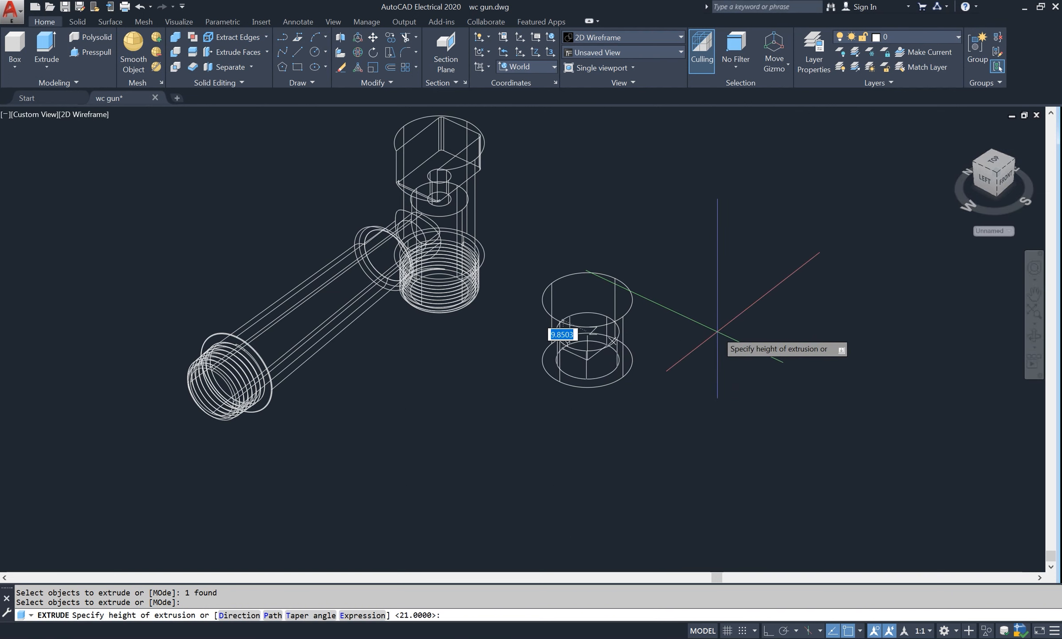
type("2.7")
key("Return")
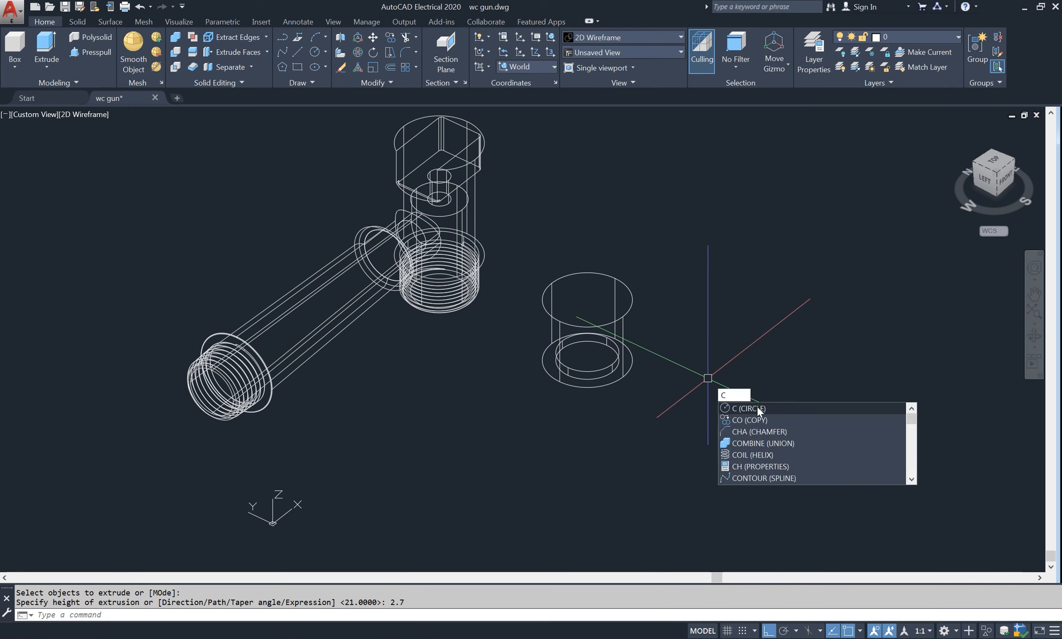
Draw a circle of diameter 20.5 centred on the top face of the short inner disc.
key("Return")
left_click(587, 352)
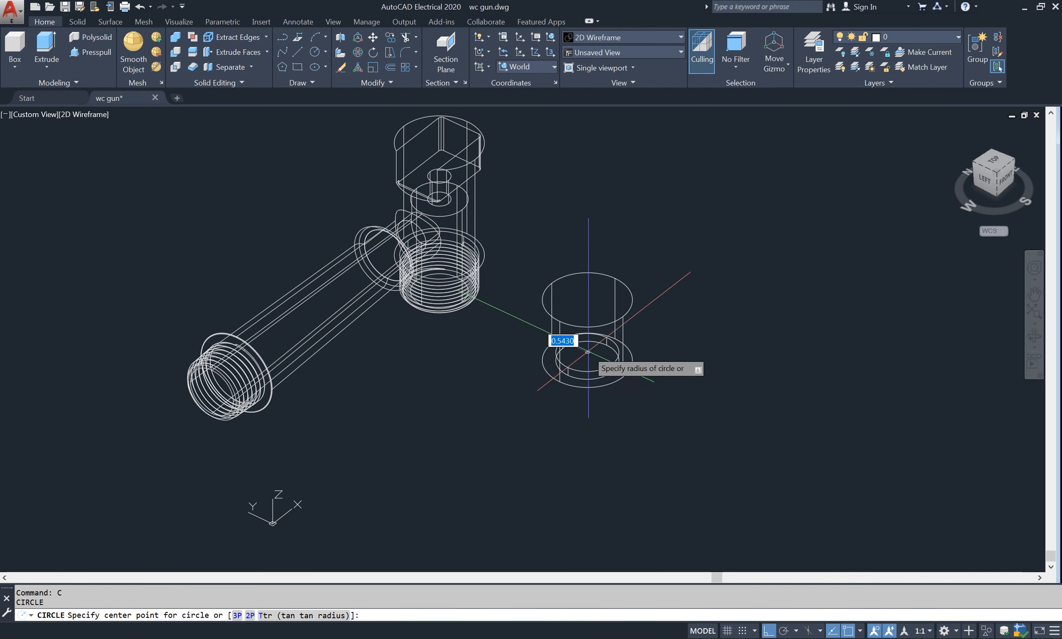
type("d")
key("Return")
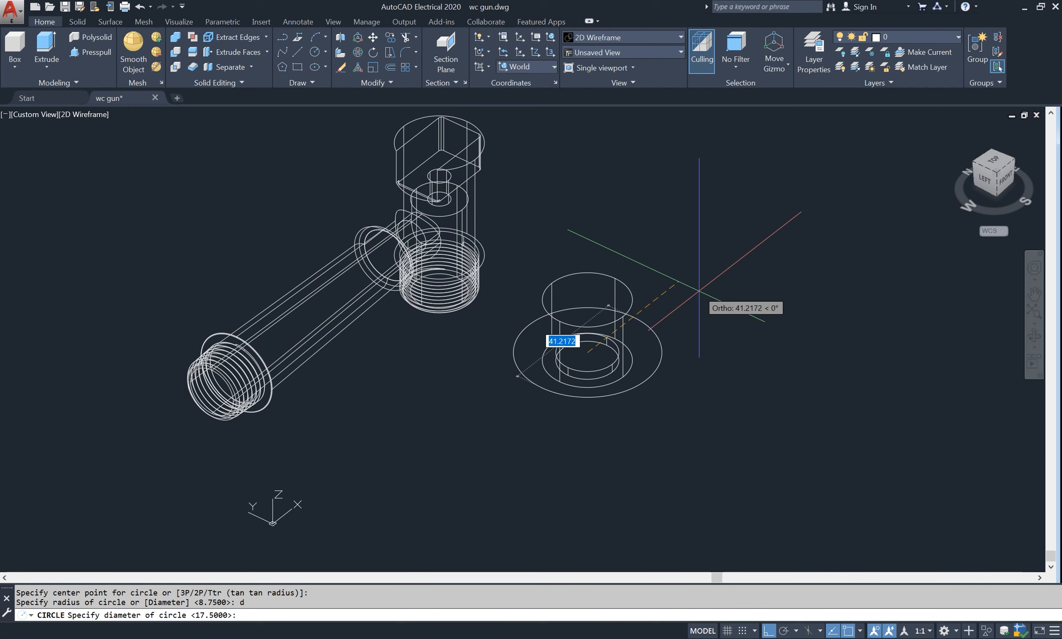
type("20.5")
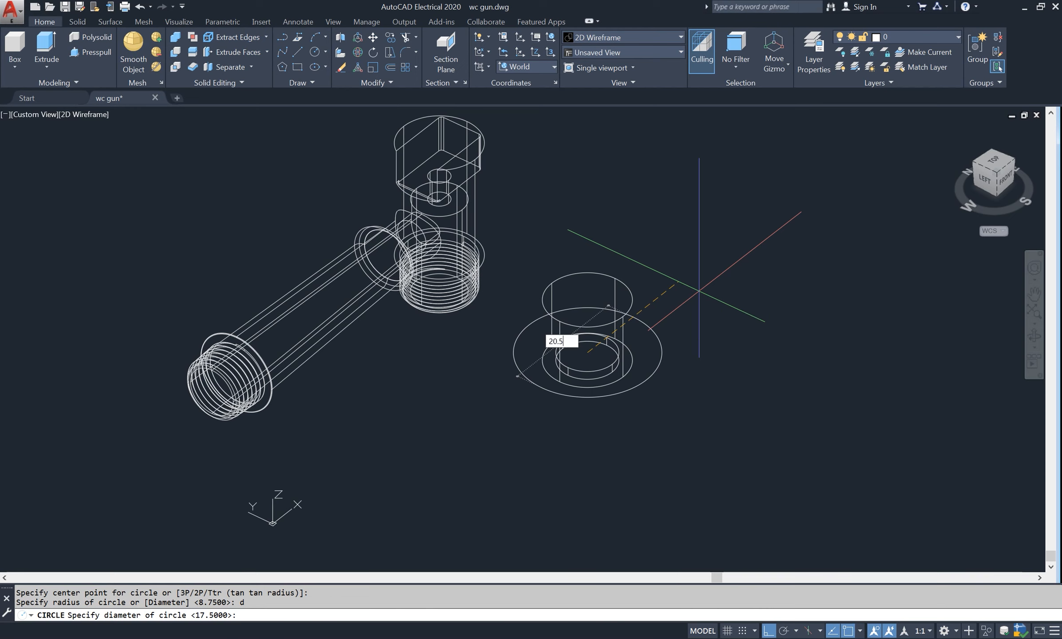
key("Return")
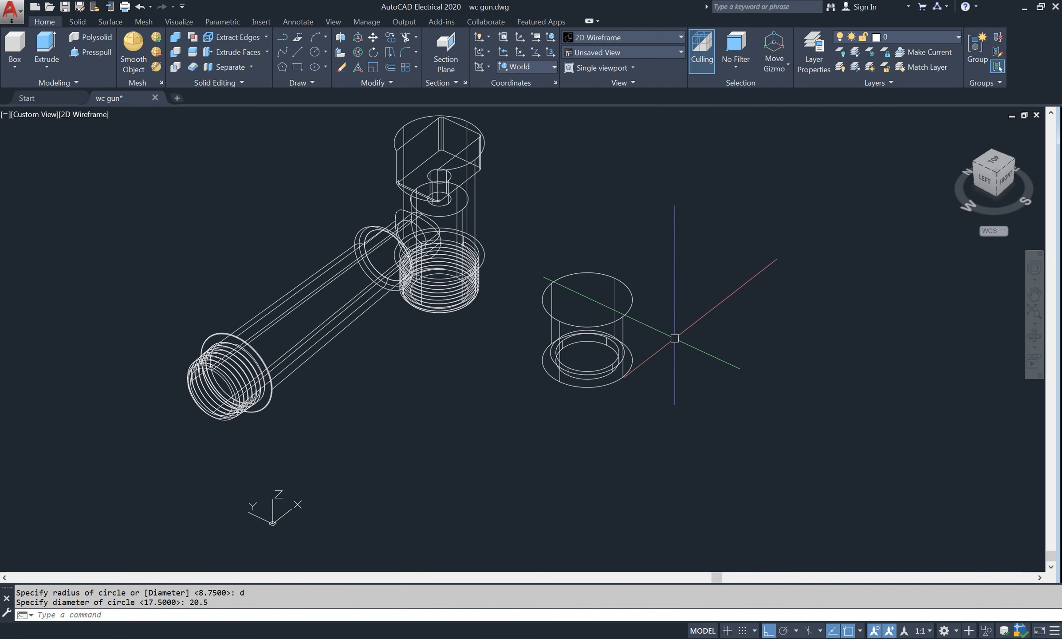
Extrude the diameter 20.5 circle upward inside the cylinder to a height of 6.5.
scroll(634, 380, "up", 2)
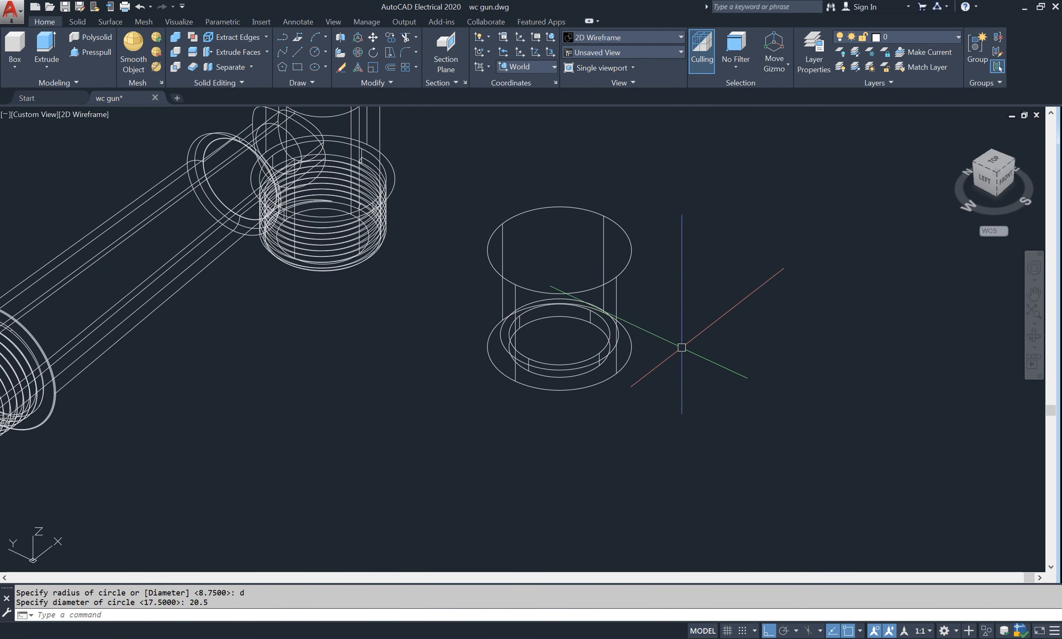
type("ext")
key("Return")
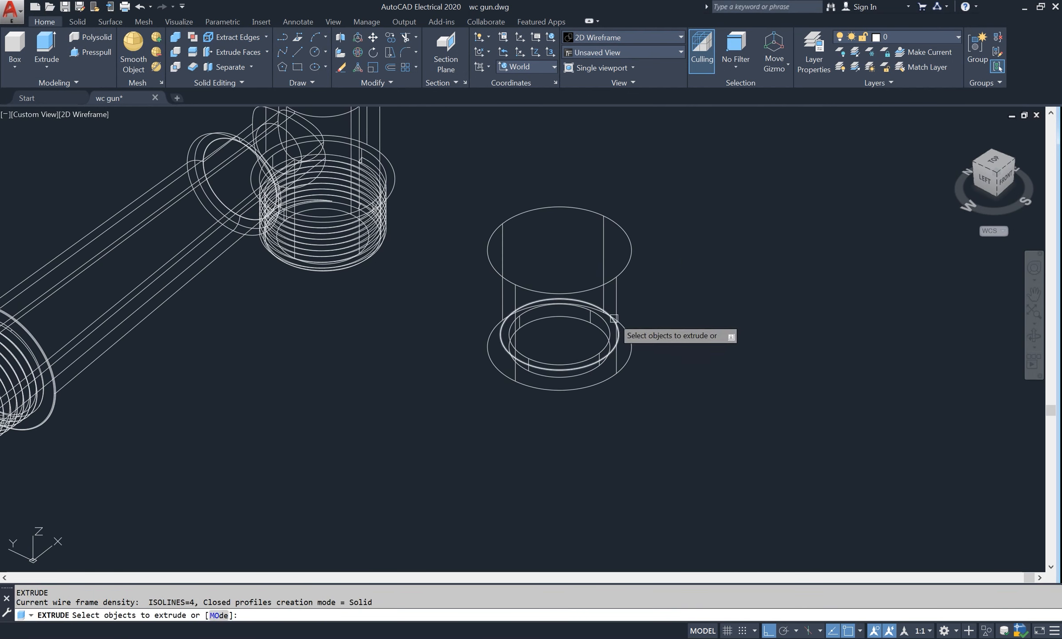
left_click(613, 319)
key("Return")
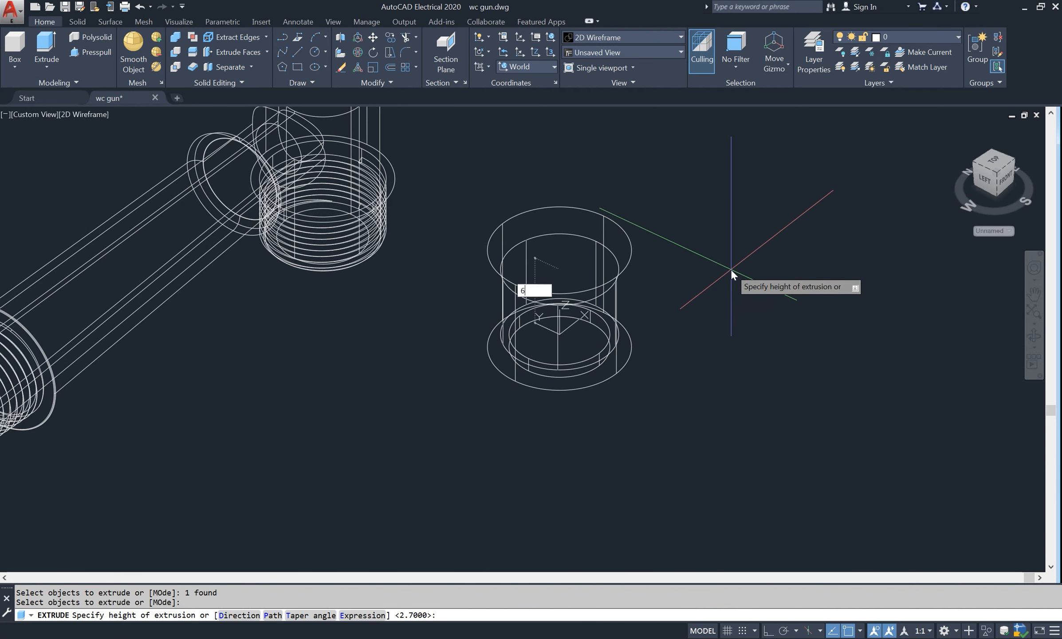
type("6.5")
key("Return")
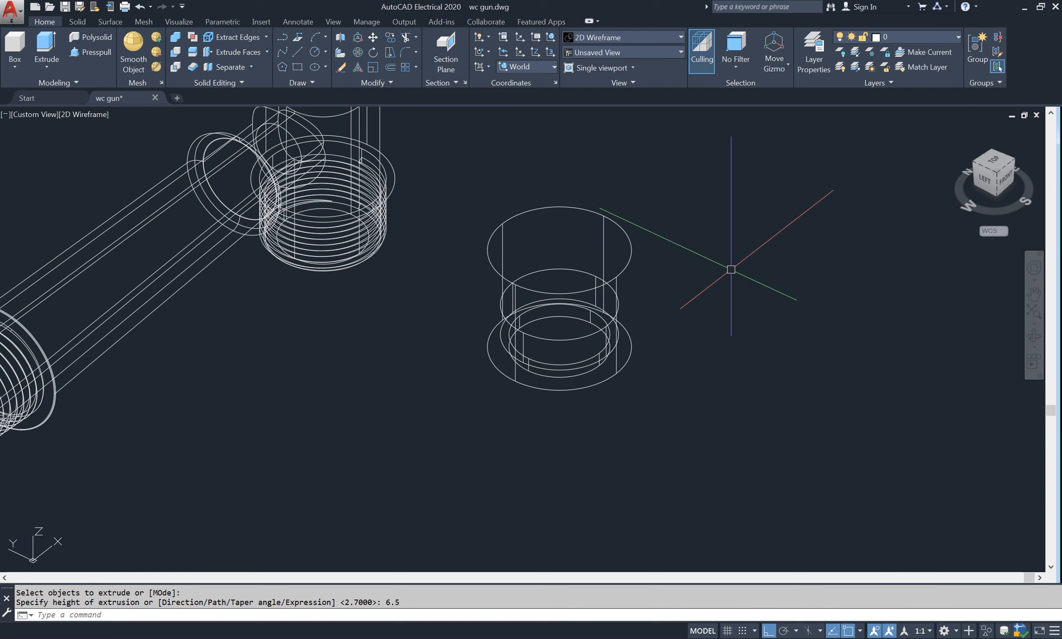
Draw a circle of diameter 21.3 centred on the top face of the 6.5-high inner cylinder.
type("c")
key("Return")
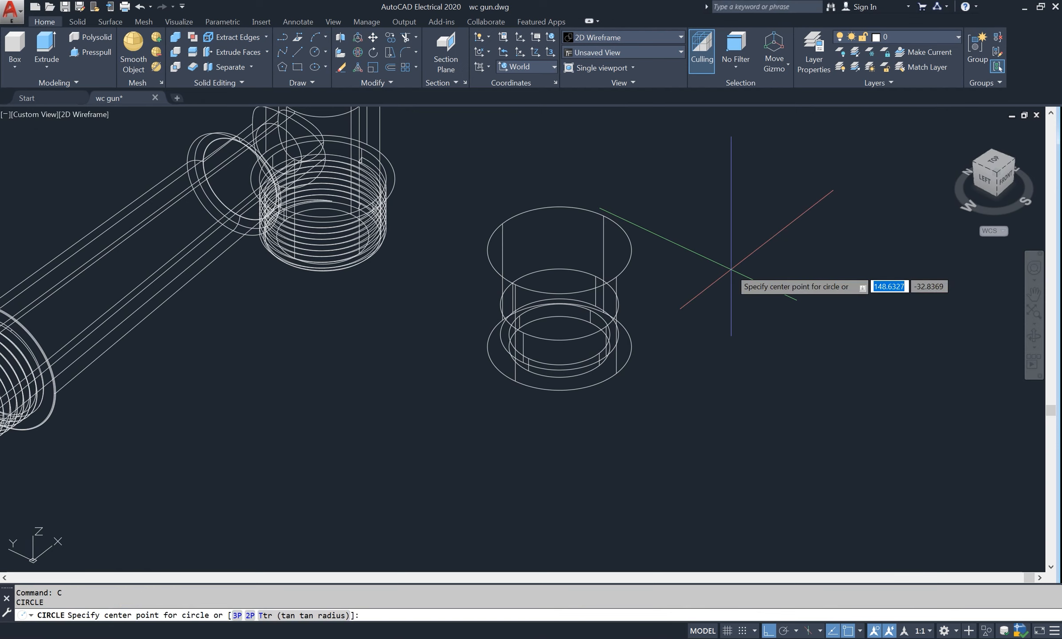
left_click(560, 305)
type("d")
key("Return")
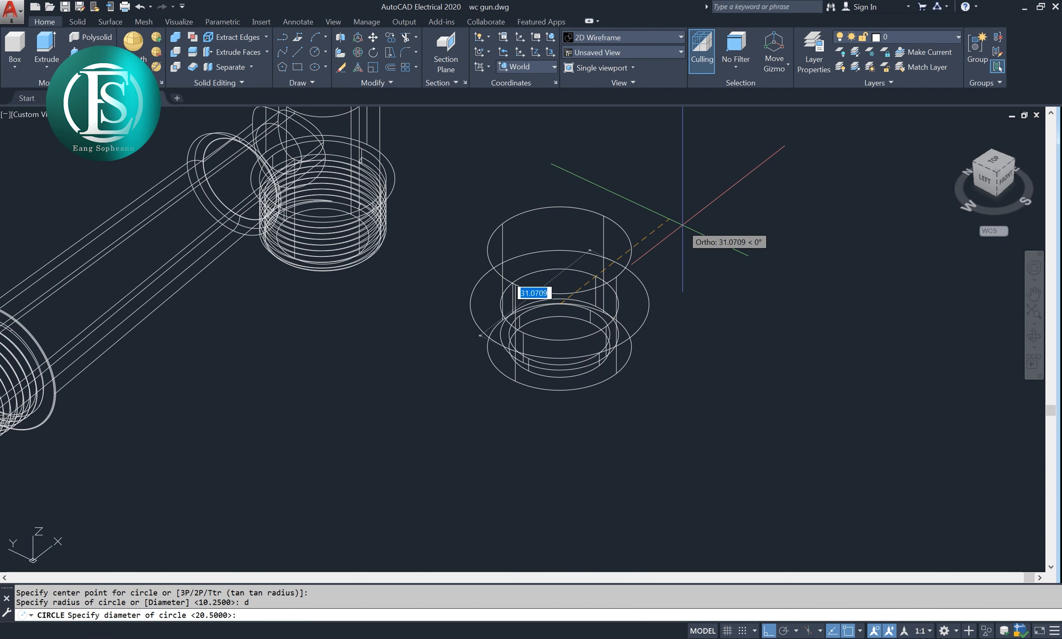
type("21.3")
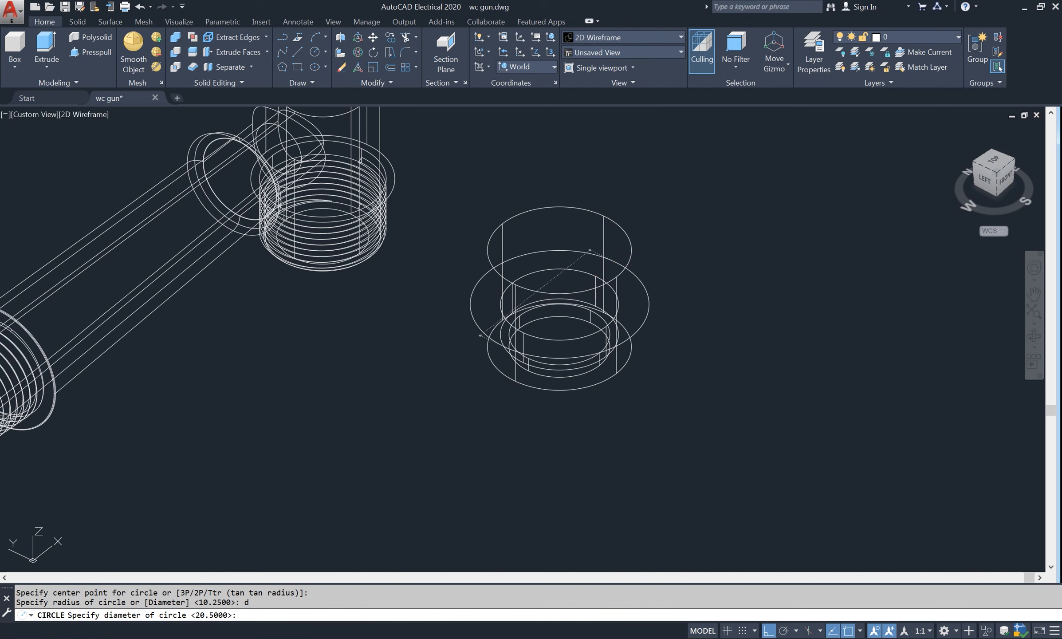
key("Return")
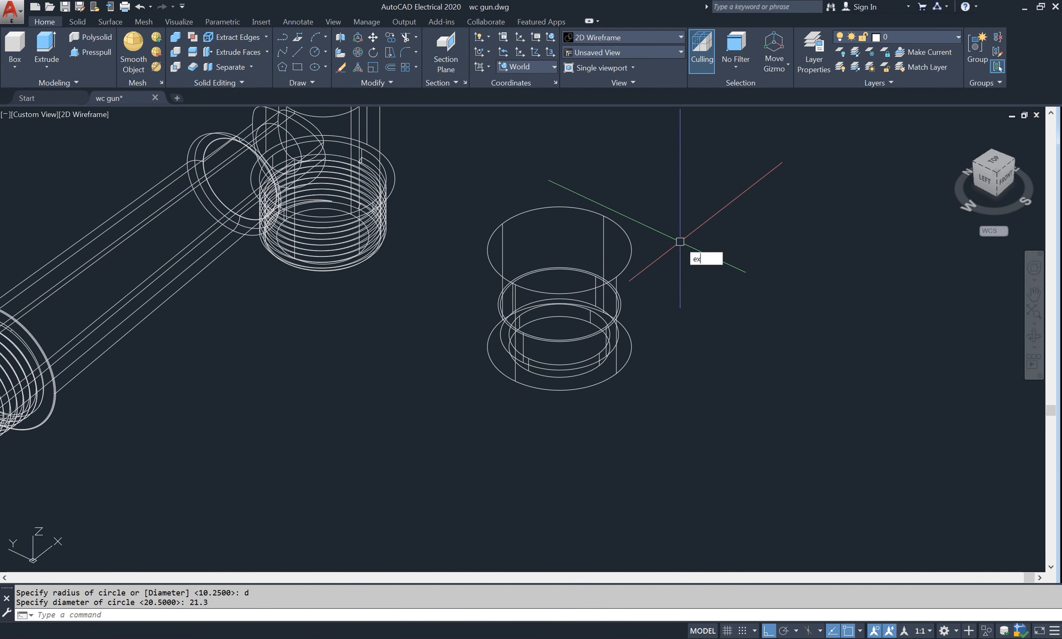
Extrude the diameter 21.3 circle upward to the level of the outer cylinder's top face.
type("ex")
key("Return")
left_click(619, 306)
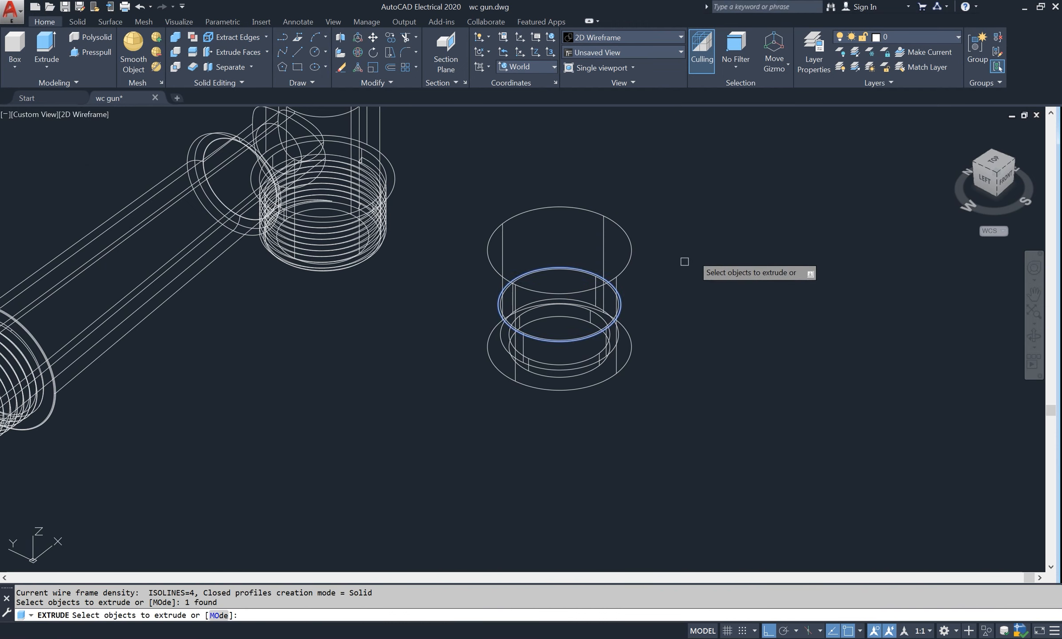
key("Return")
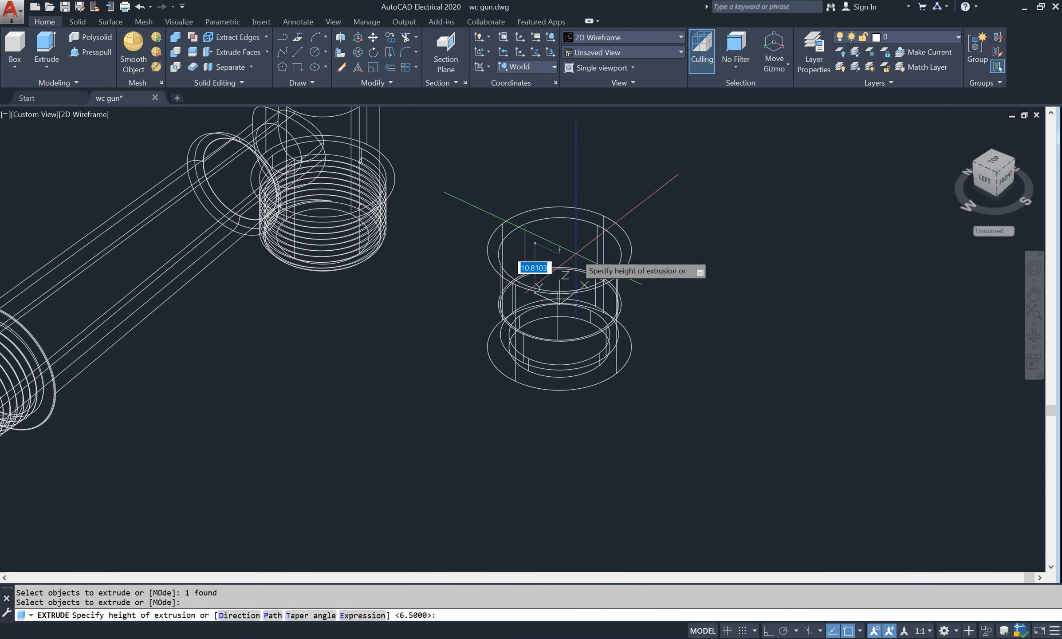
left_click(576, 253)
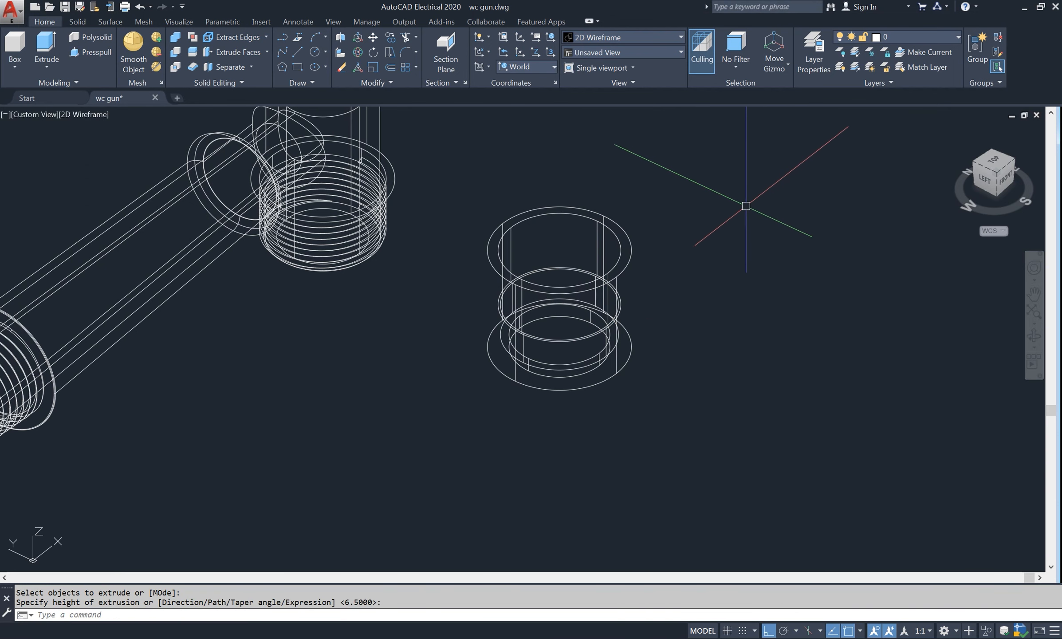
Subtract the three stepped inner cylinders from the outer cylinder to hollow it out.
type("SU")
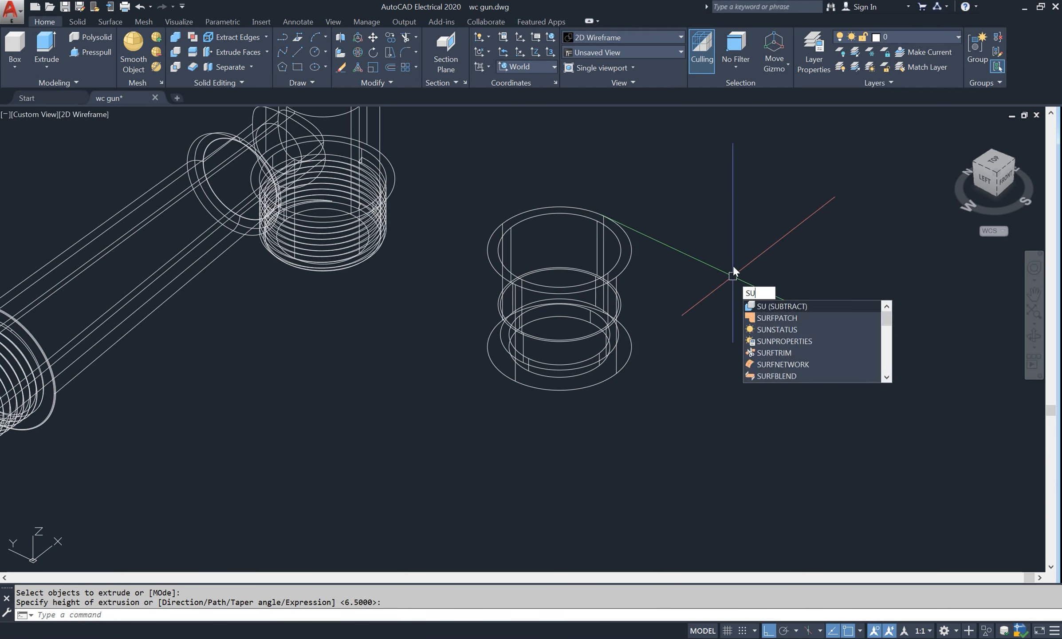
key("Return")
left_click(620, 374)
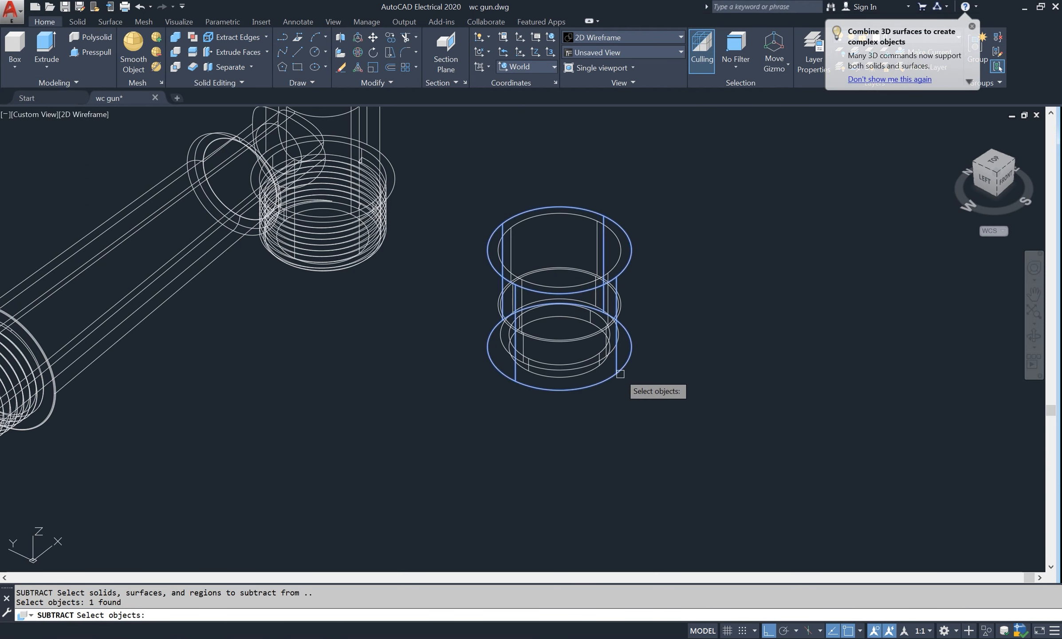
key("Return")
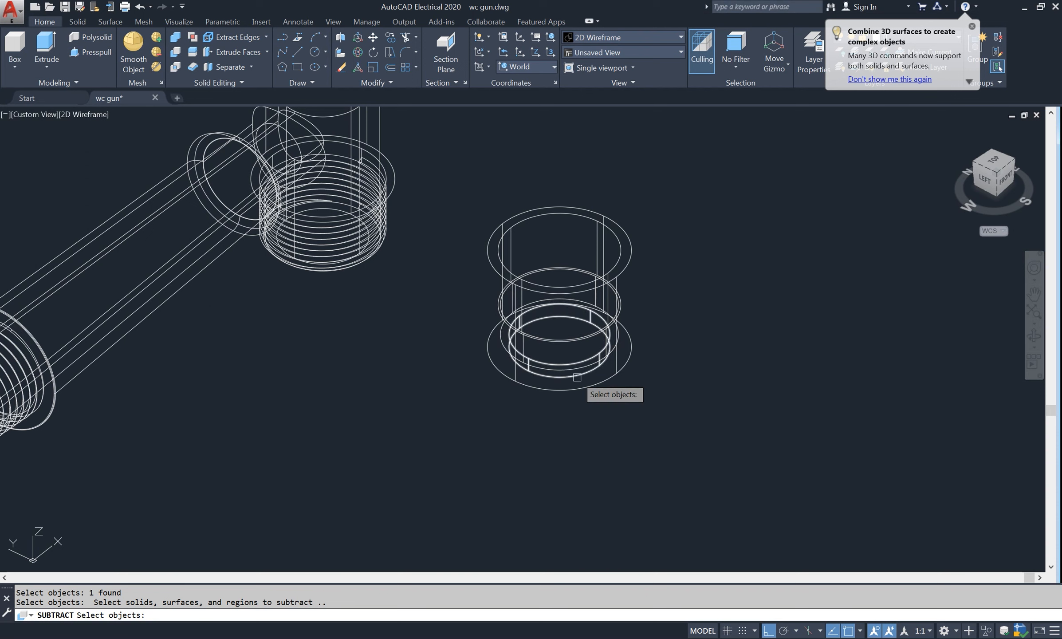
left_click(580, 375)
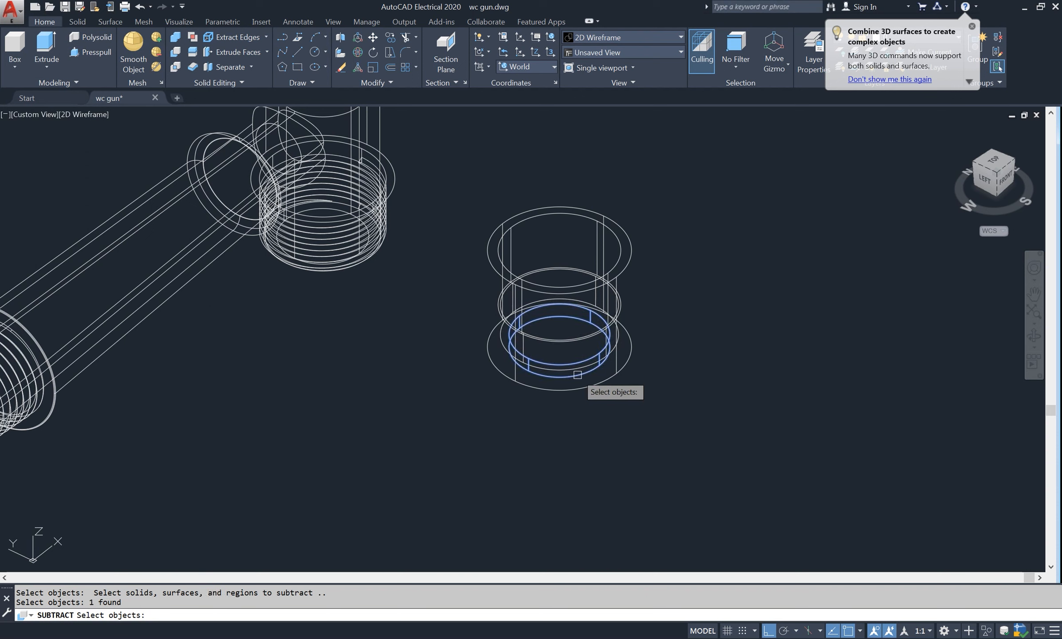
left_click(615, 251)
key("Return")
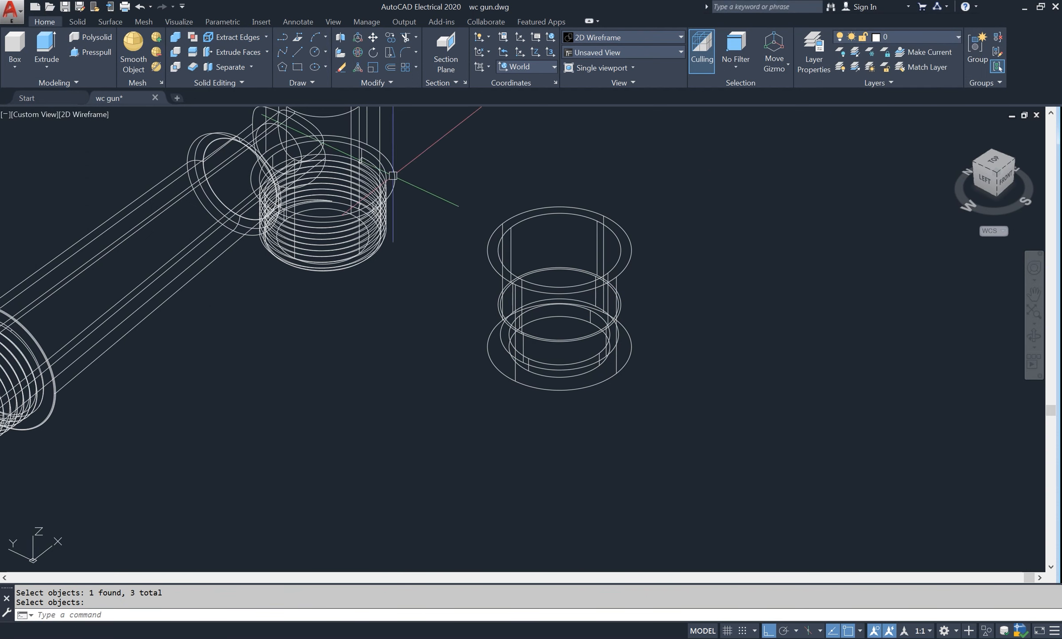
Inspect the hollowed cylinder from another angle in the Shaded visual style, and return to 2D Wireframe.
left_click(98, 115)
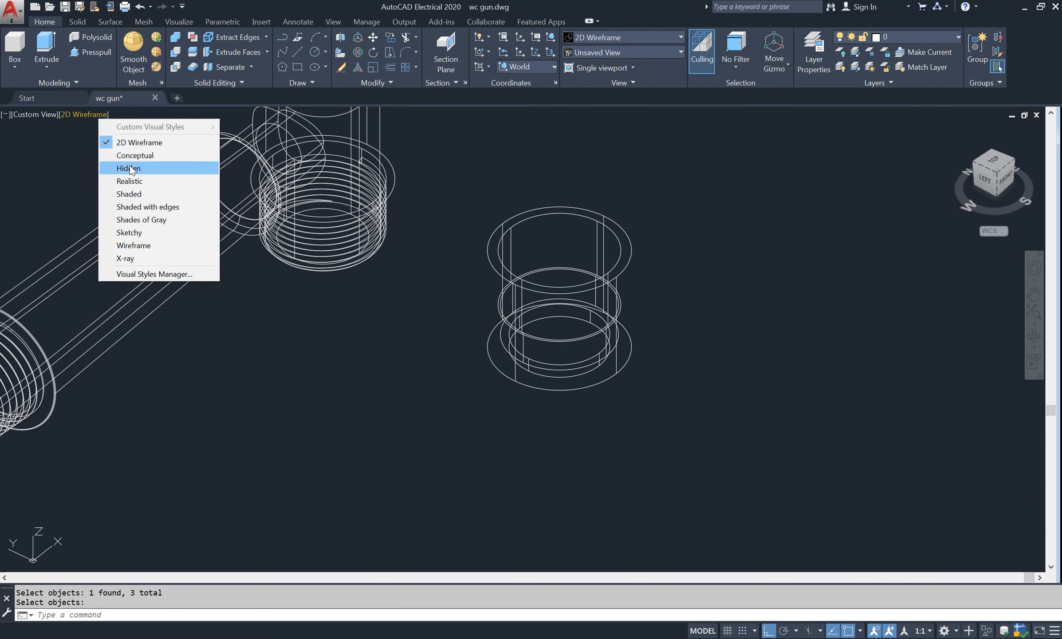
left_click(133, 194)
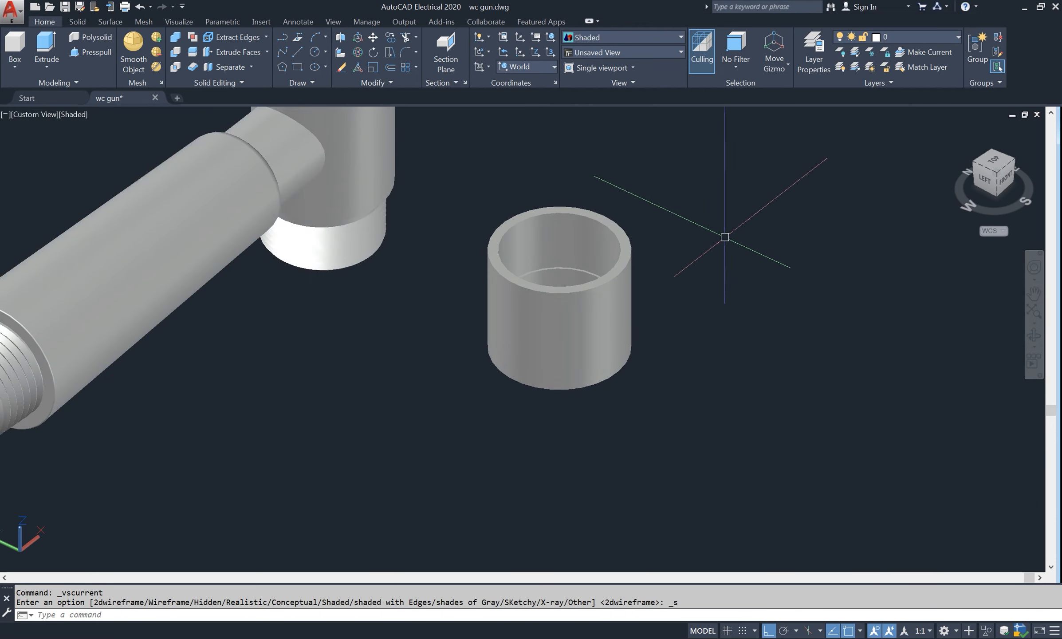
left_click(1033, 337)
left_click_drag(777, 315, 768, 347)
left_click_drag(633, 360, 595, 280)
right_click(658, 178)
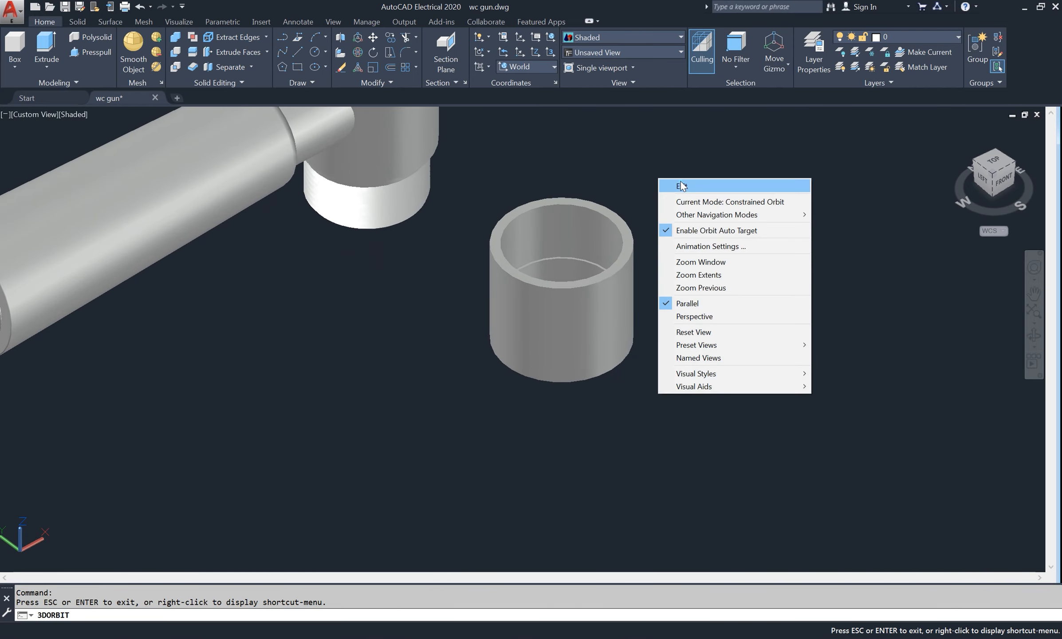
left_click(699, 182)
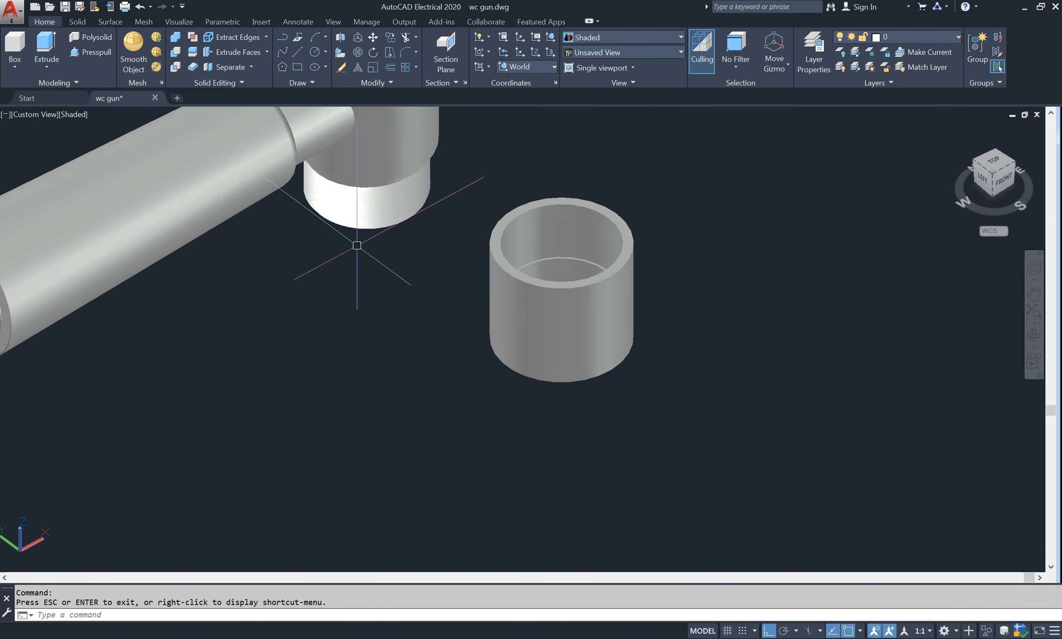
left_click(74, 114)
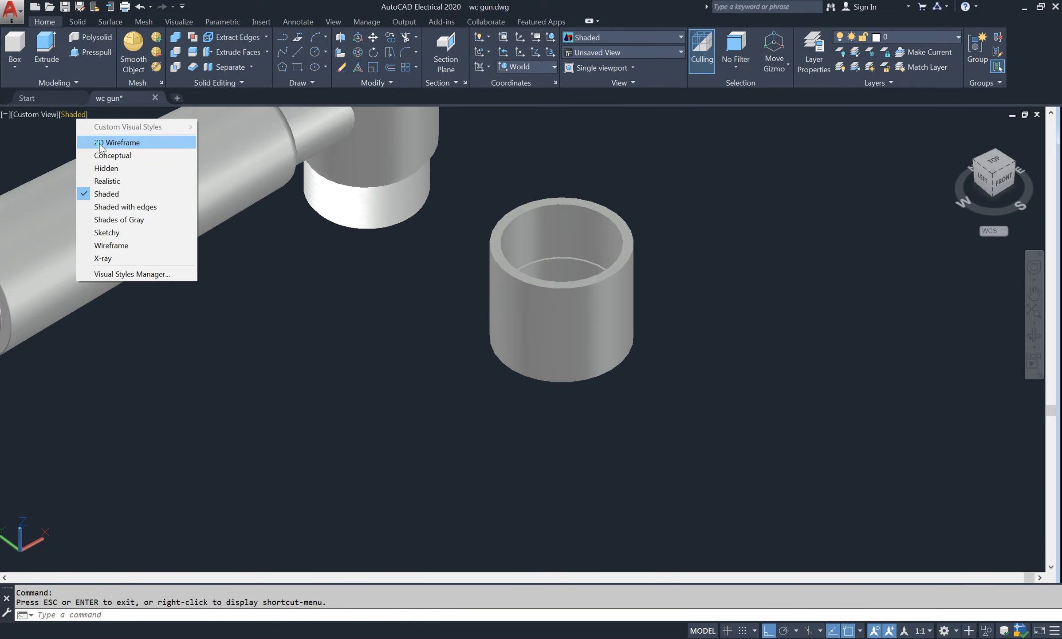
left_click(99, 142)
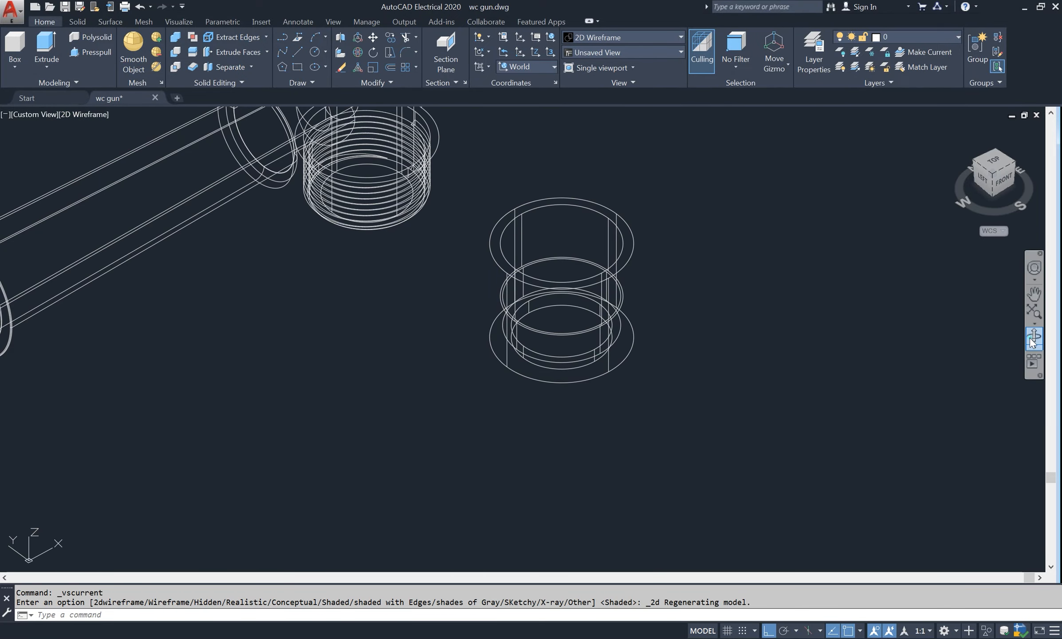
Draw a helix centred on the base of the 21.3 bore, with base and top radius 10.65, rising 11.8 to the cylinder's top face.
left_click(1034, 336)
left_click_drag(735, 336, 587, 331)
scroll(614, 304, "up", 2)
scroll(586, 326, "up", 1)
middle_click_drag(684, 310, 689, 379)
right_click(723, 283)
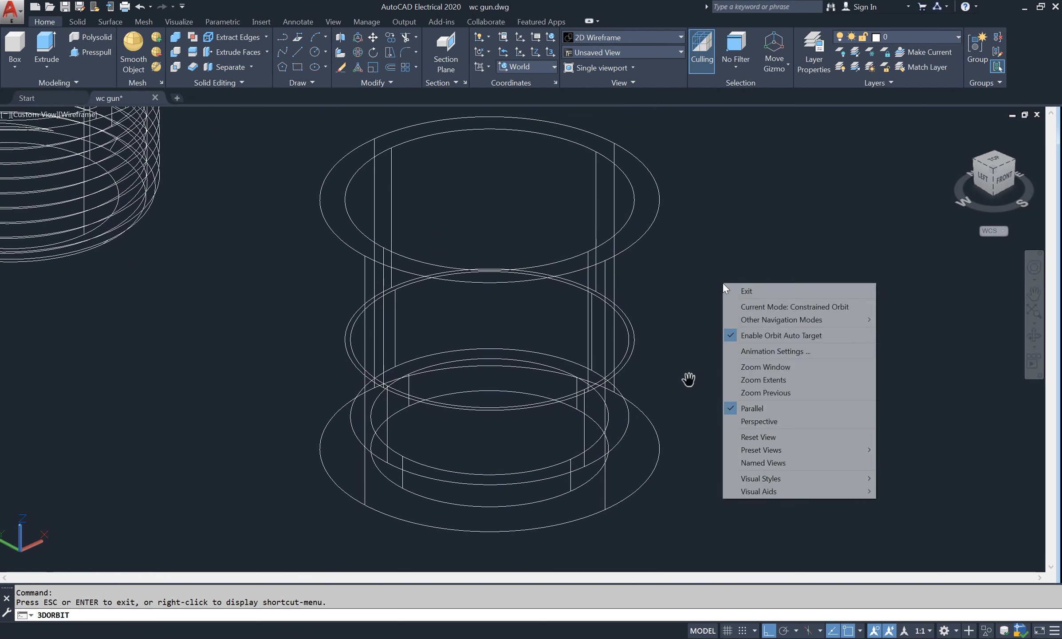
left_click(747, 291)
type("h")
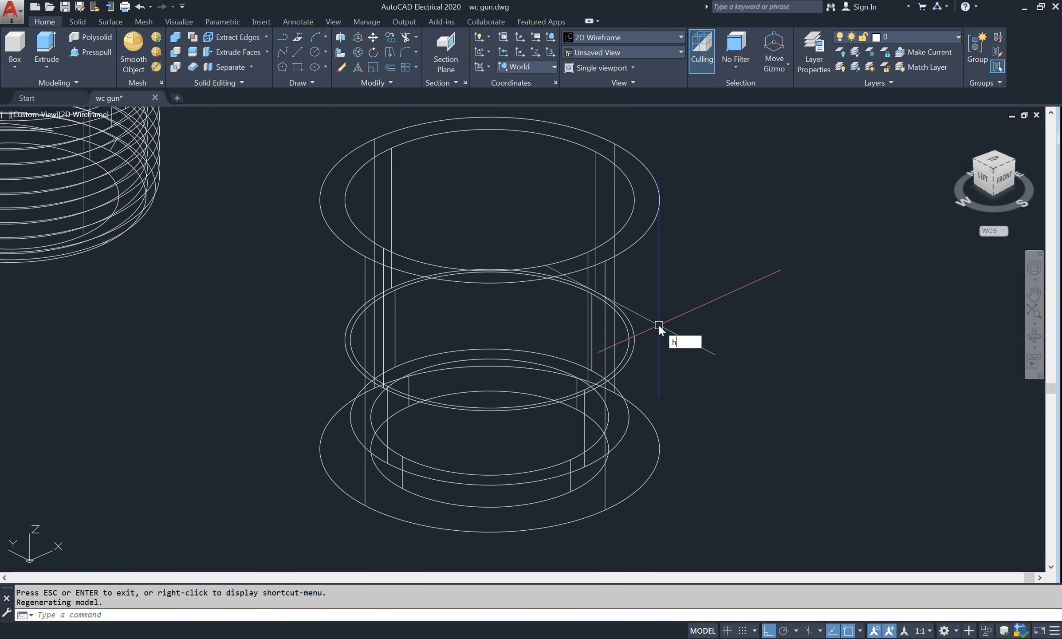
type("e")
left_click(698, 367)
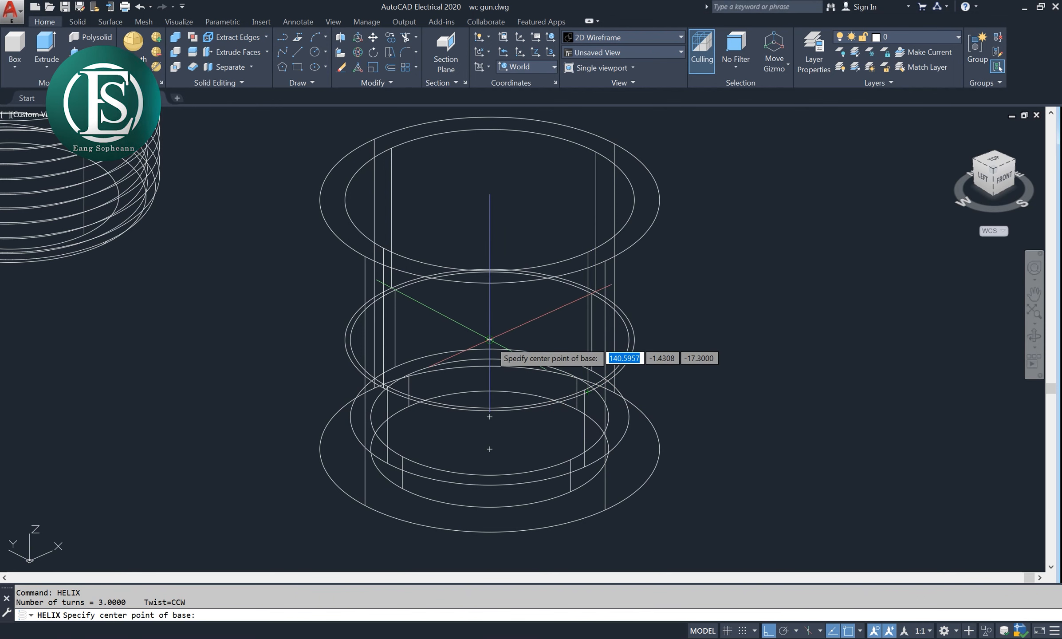
left_click(520, 350)
scroll(490, 310, "up", 4)
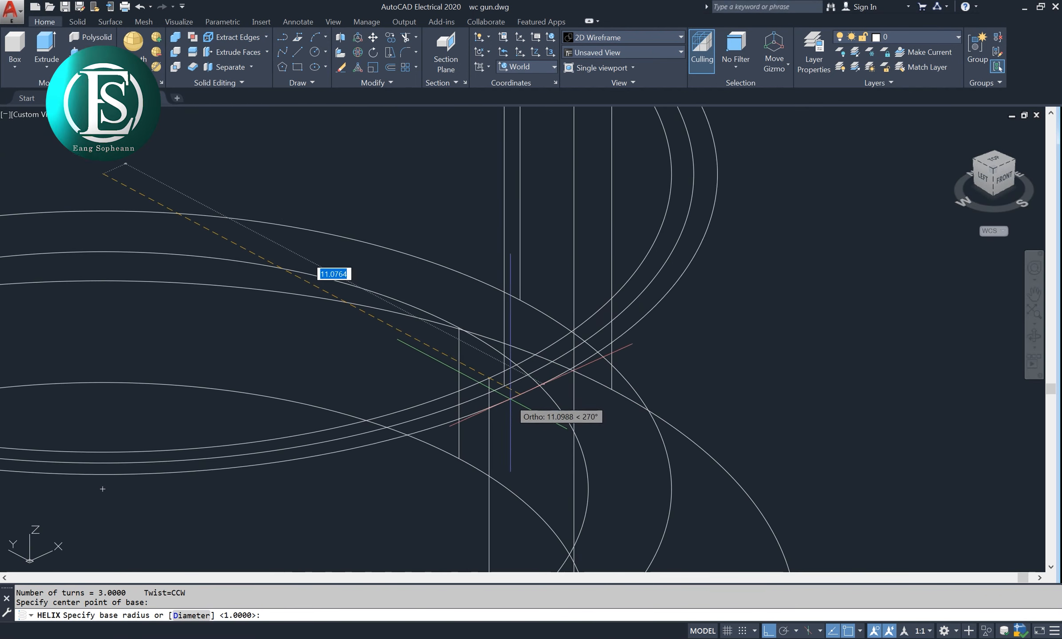
left_click(499, 380)
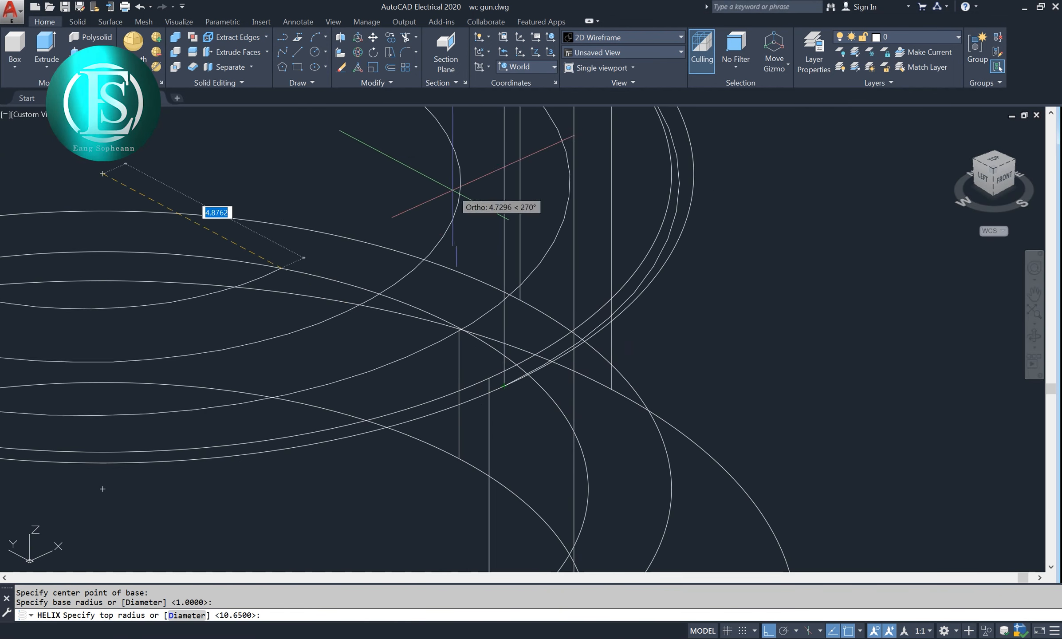
left_click(505, 387)
scroll(504, 384, "down", 5)
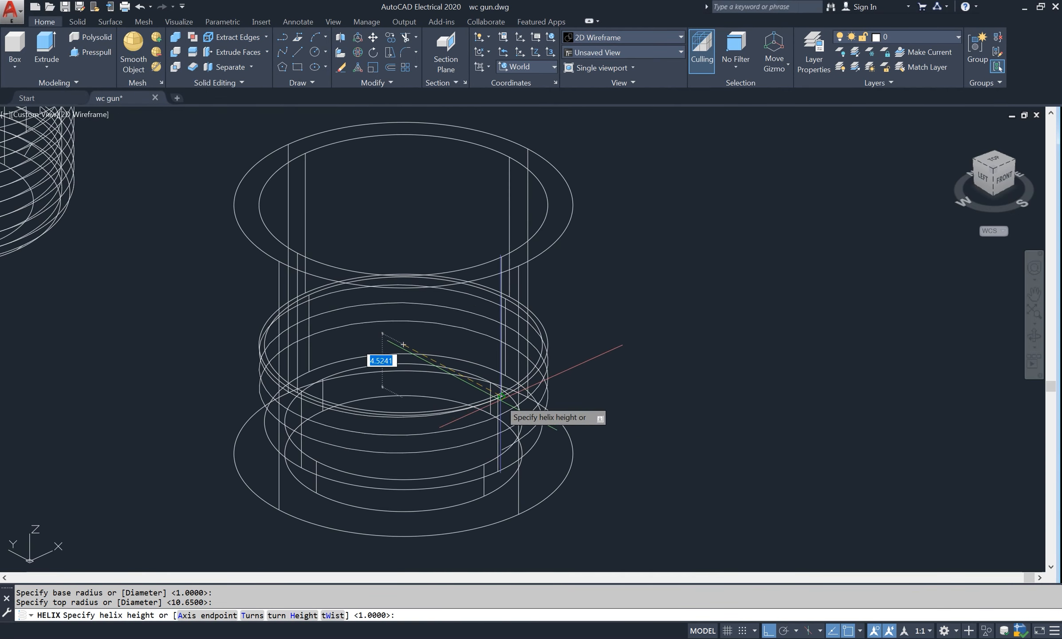
left_click(439, 277)
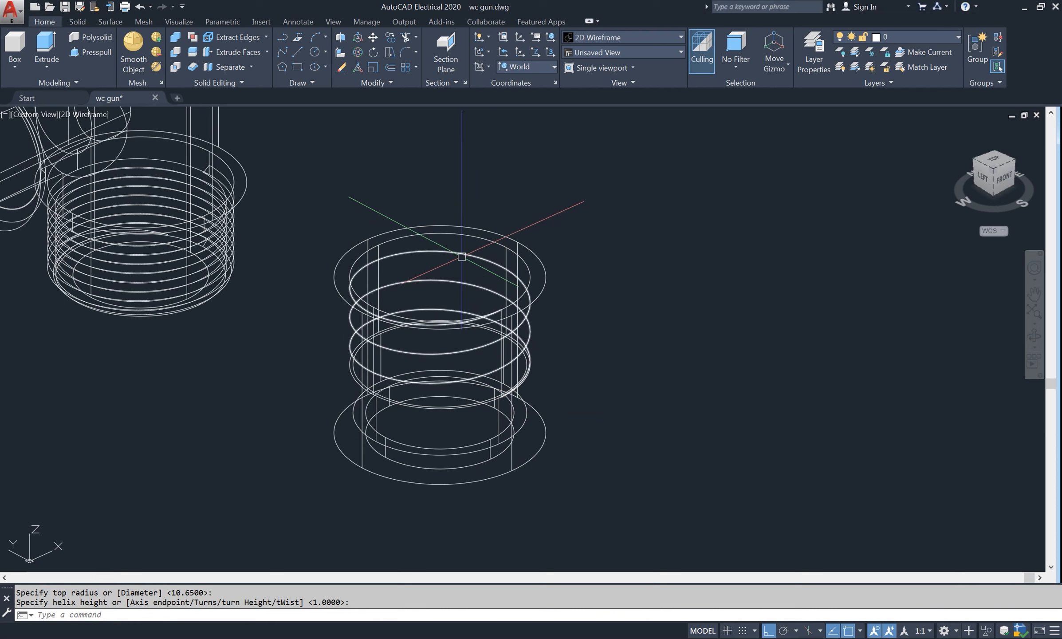
Set the helix inside the bore to 8 turns with a turn height of 1.25.
left_click(462, 256)
right_click(464, 261)
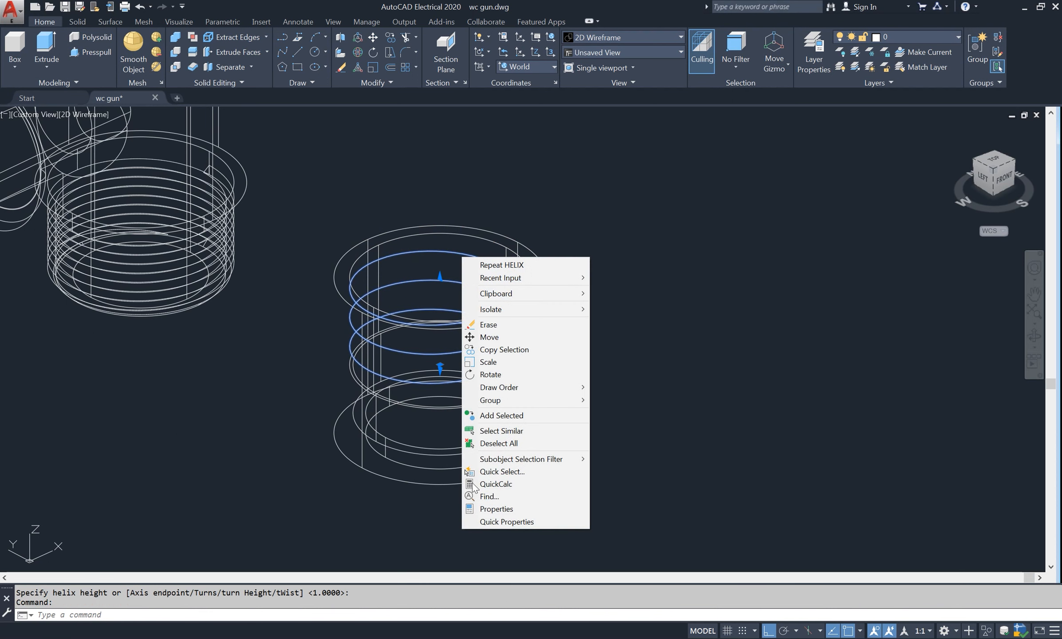
left_click(530, 508)
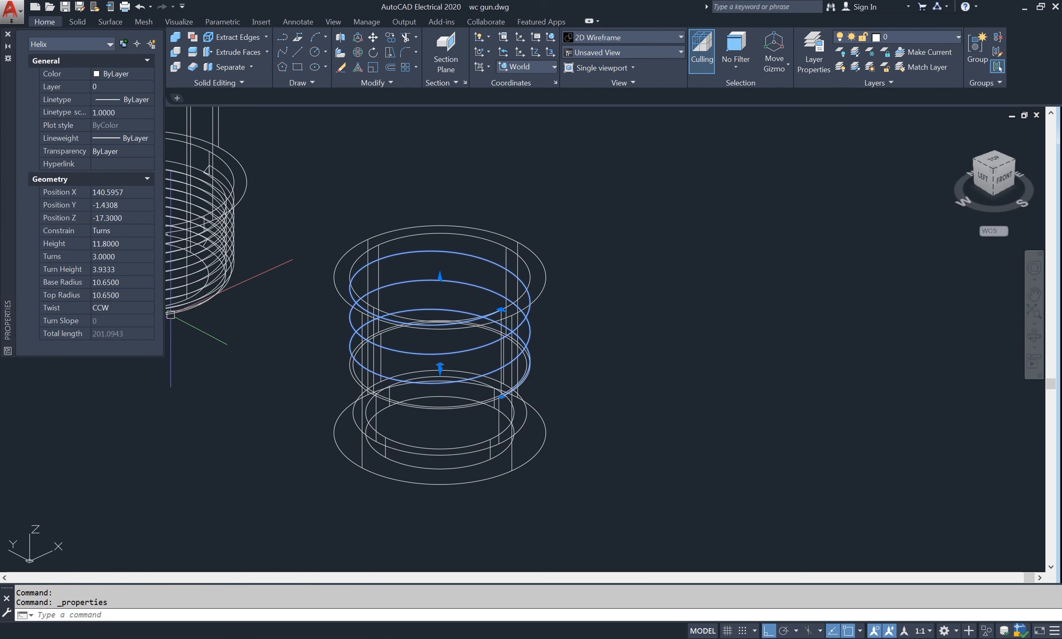
left_click(102, 256)
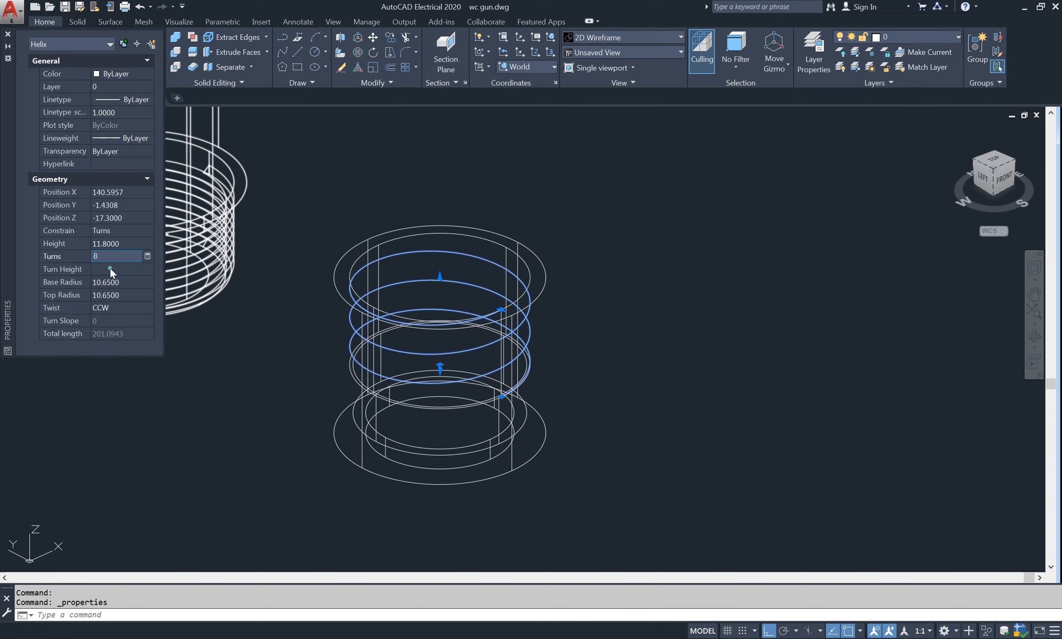
left_click(111, 269)
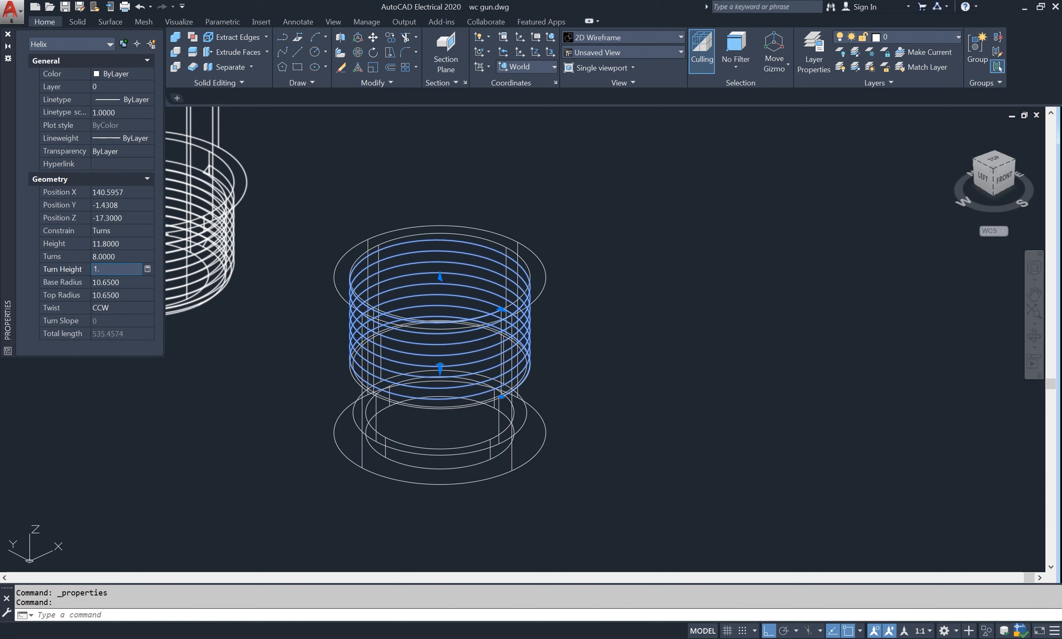
left_click(111, 281)
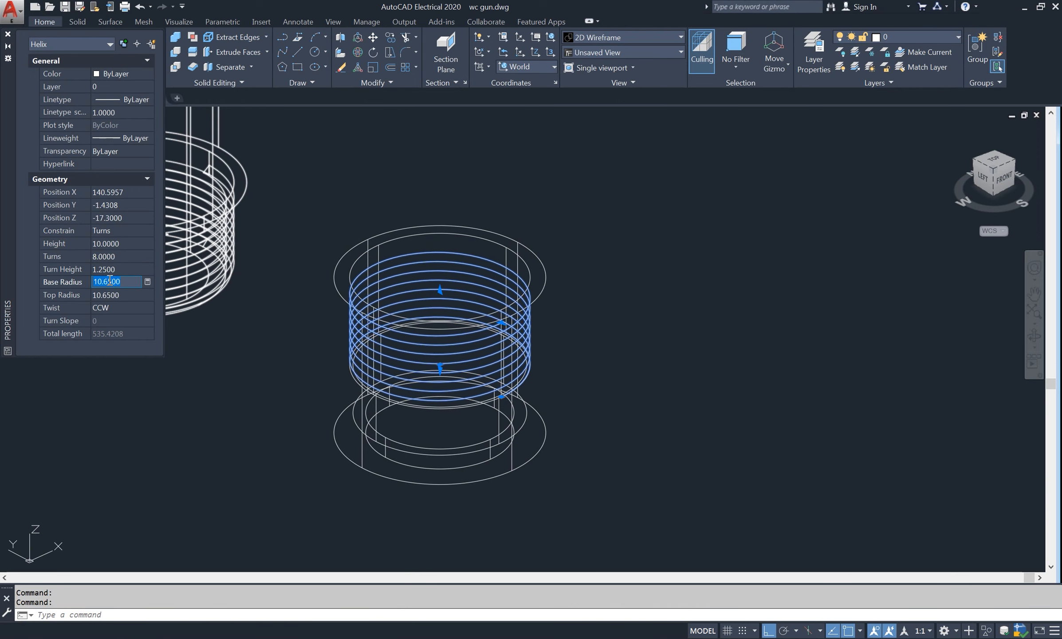
left_click(10, 34)
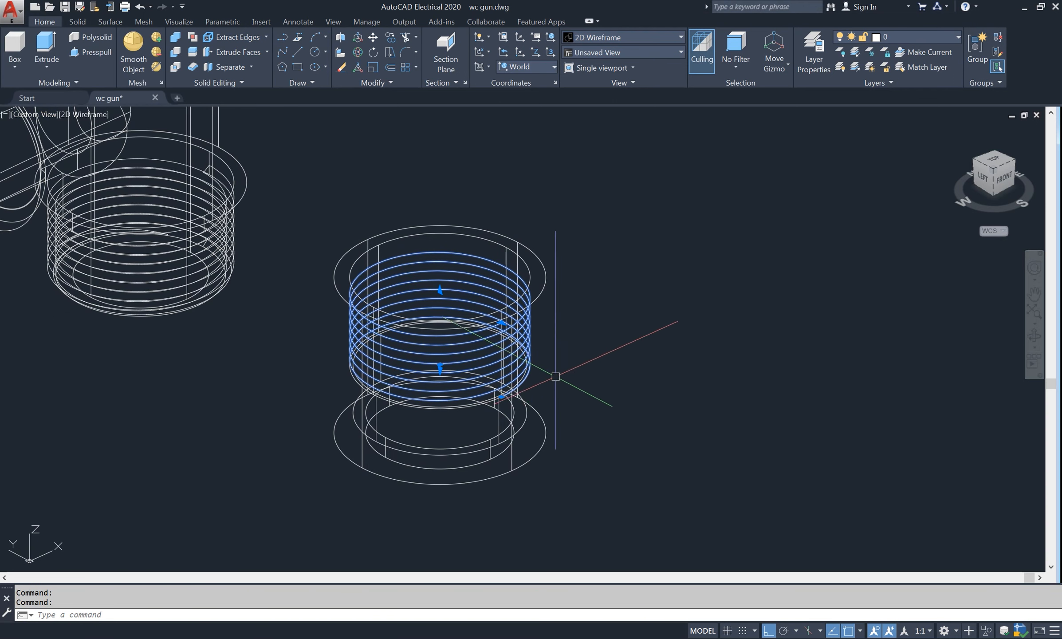
key("Escape")
Draw a circle of diameter 23.8 centred on the top face of the hollow cylinder.
scroll(523, 315, "up", 3)
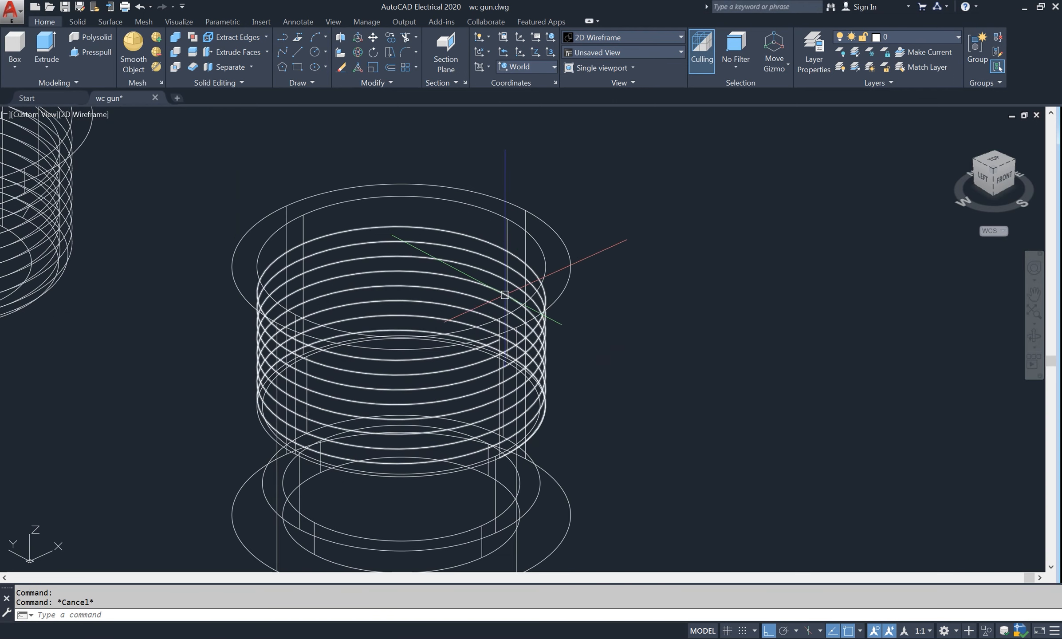
type("c")
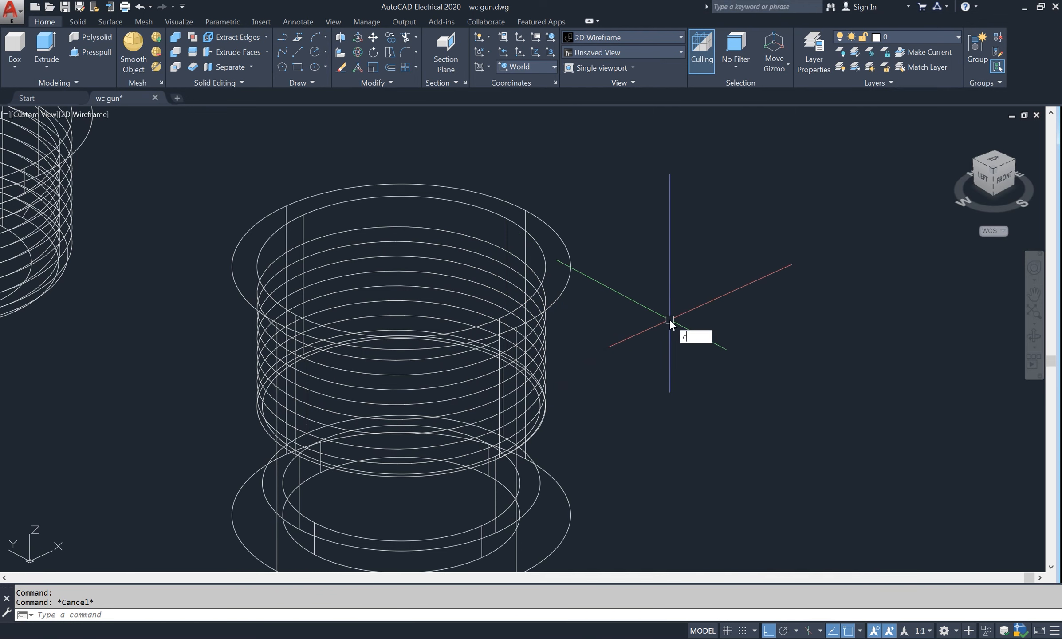
key("Return")
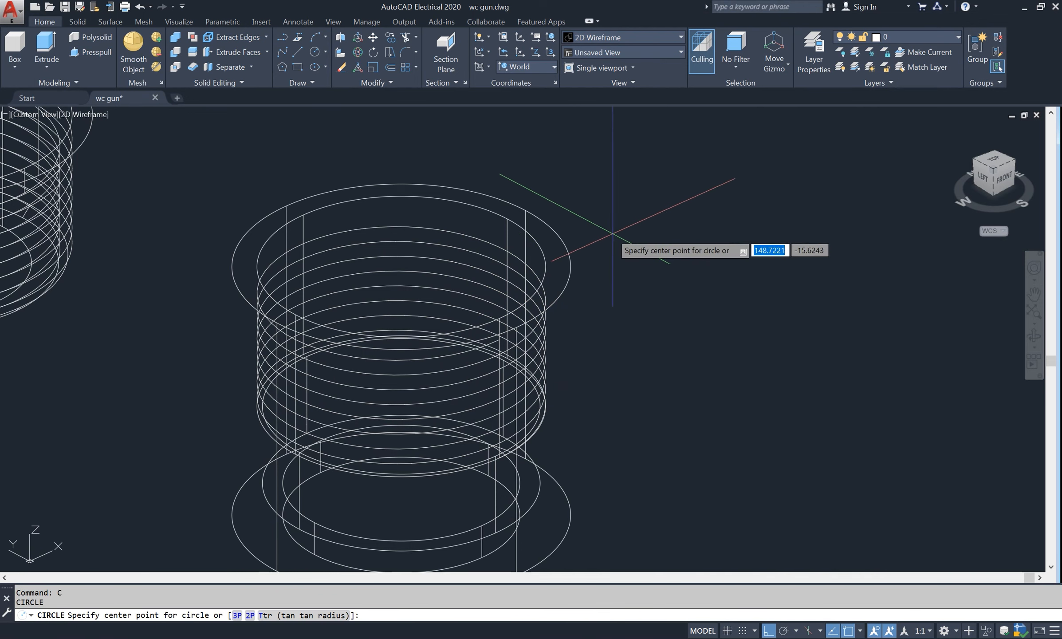
left_click(401, 266)
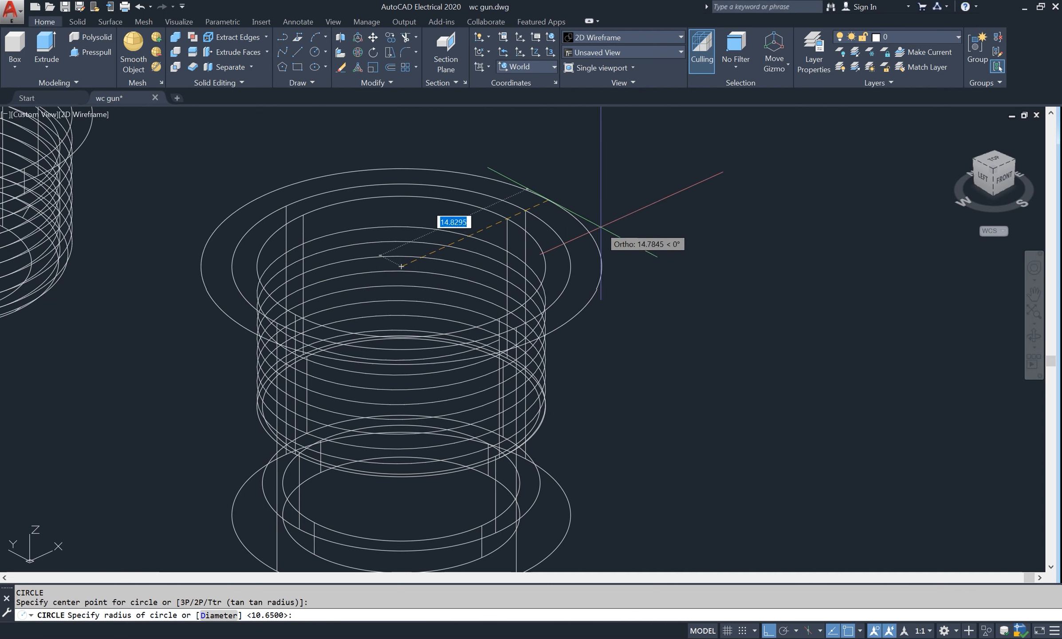
key("Return")
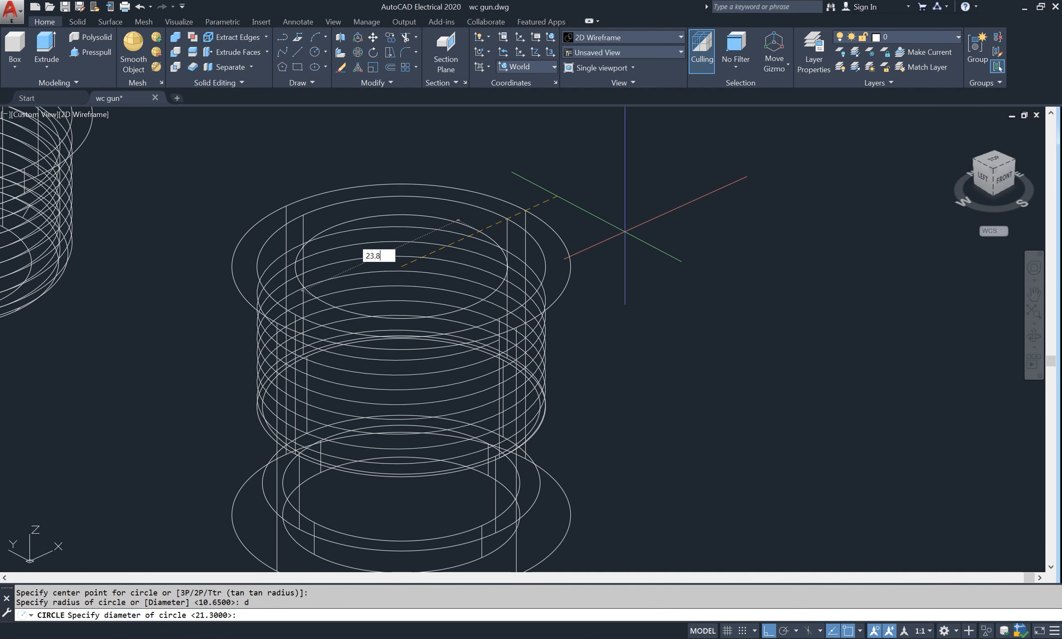
key("Return")
Extrude the 23.8 diameter circle down into the hollow cylinder, to the level of the helix's upper end.
type("ex")
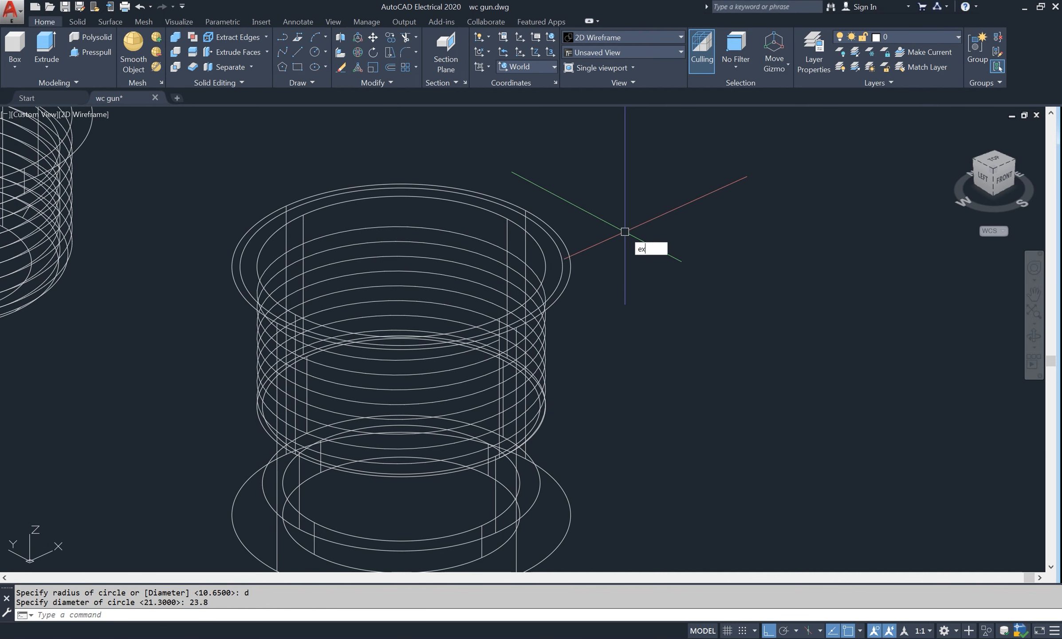
type("t")
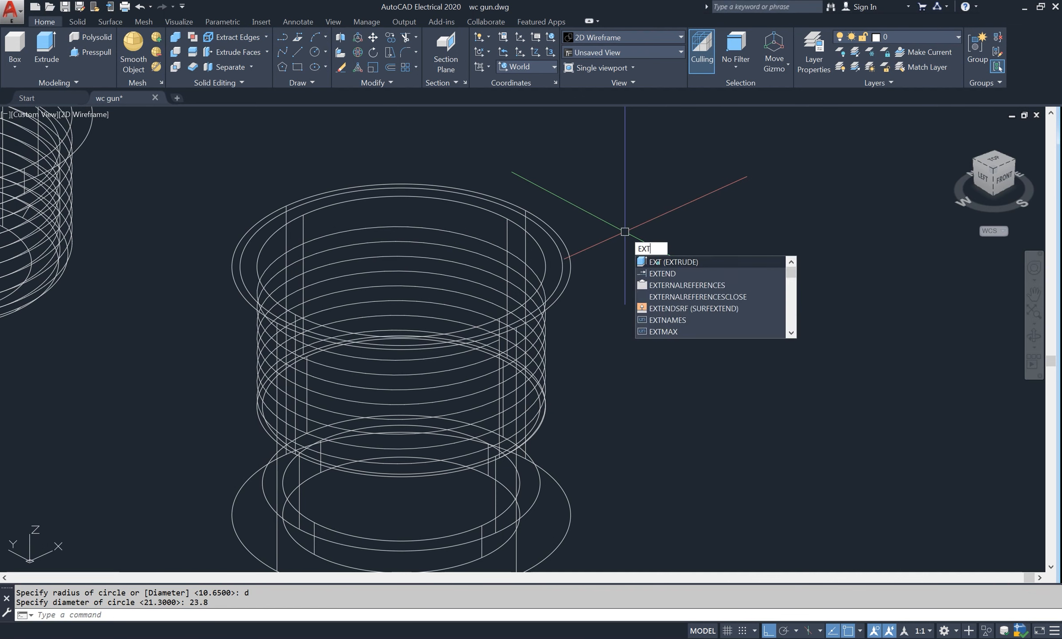
left_click(655, 265)
left_click(560, 274)
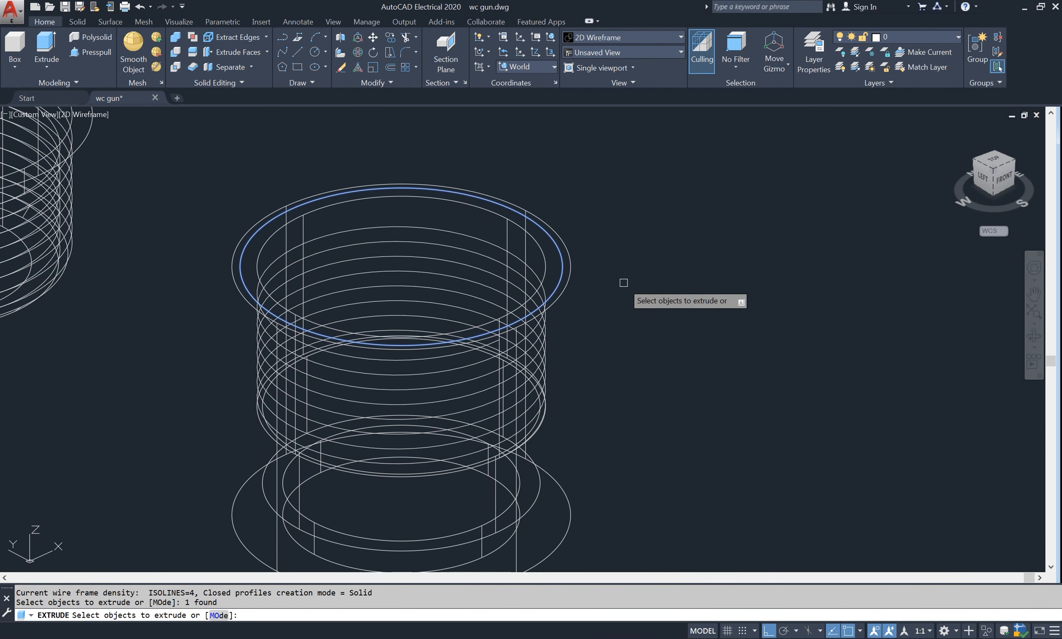
key("Return")
scroll(550, 333, "up", 5)
scroll(545, 334, "down", 3)
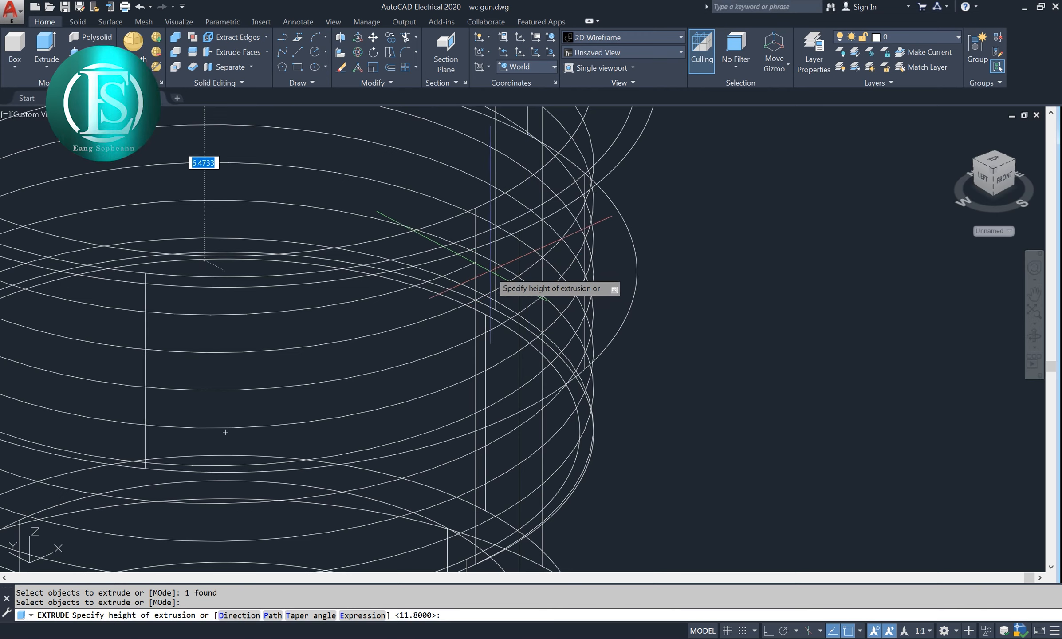
scroll(492, 273, "up", 3)
left_click(466, 257)
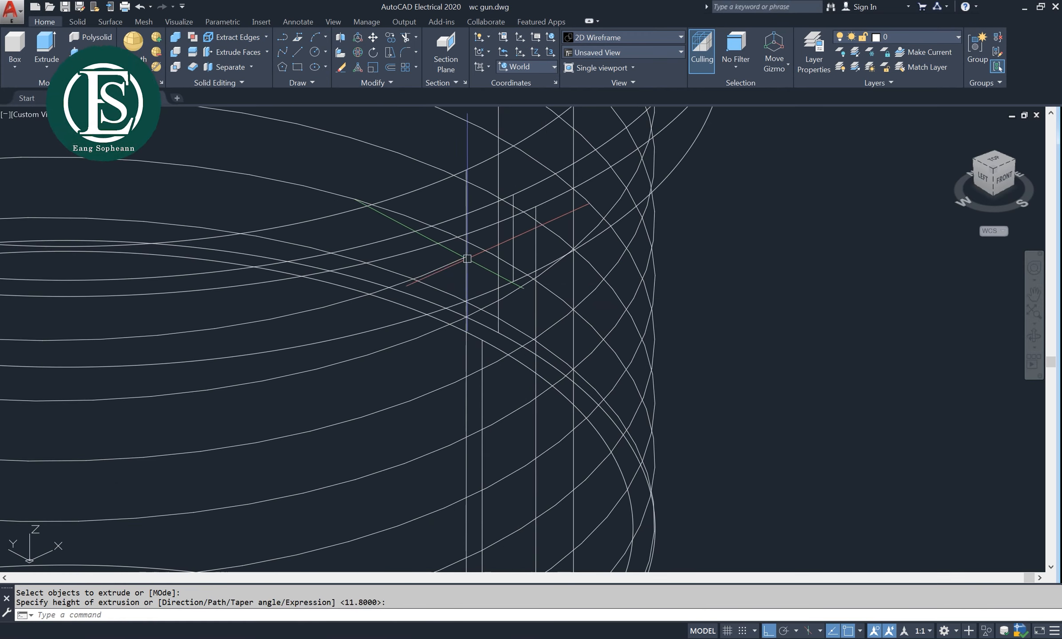
Switch to the Shaded visual style and subtract the extruded 23.8 disc from the cylinder to cut its top recess.
scroll(669, 311, "down", 3)
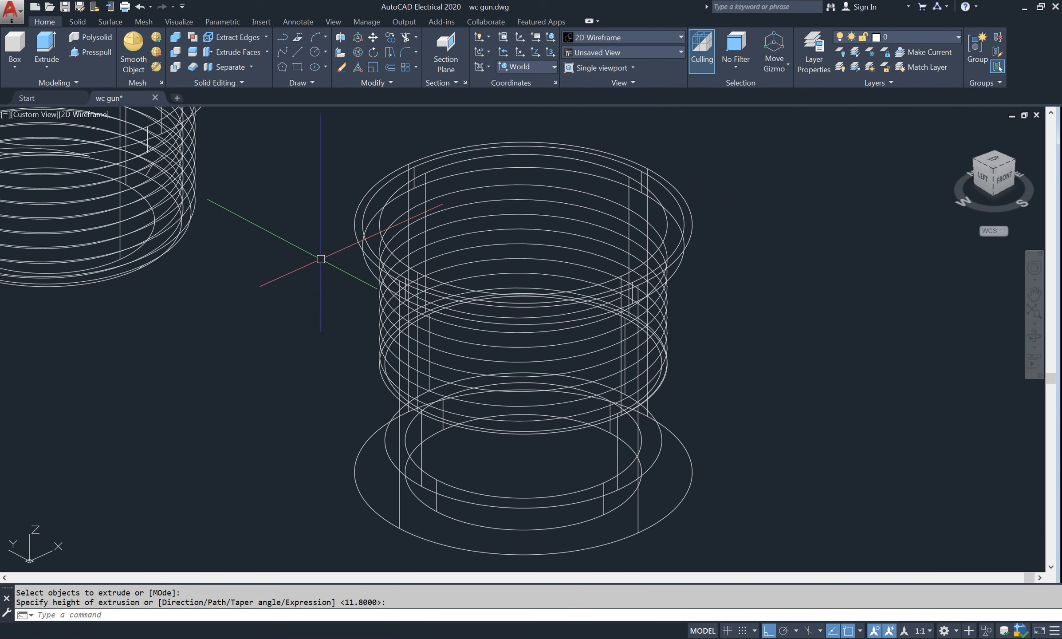
left_click(97, 117)
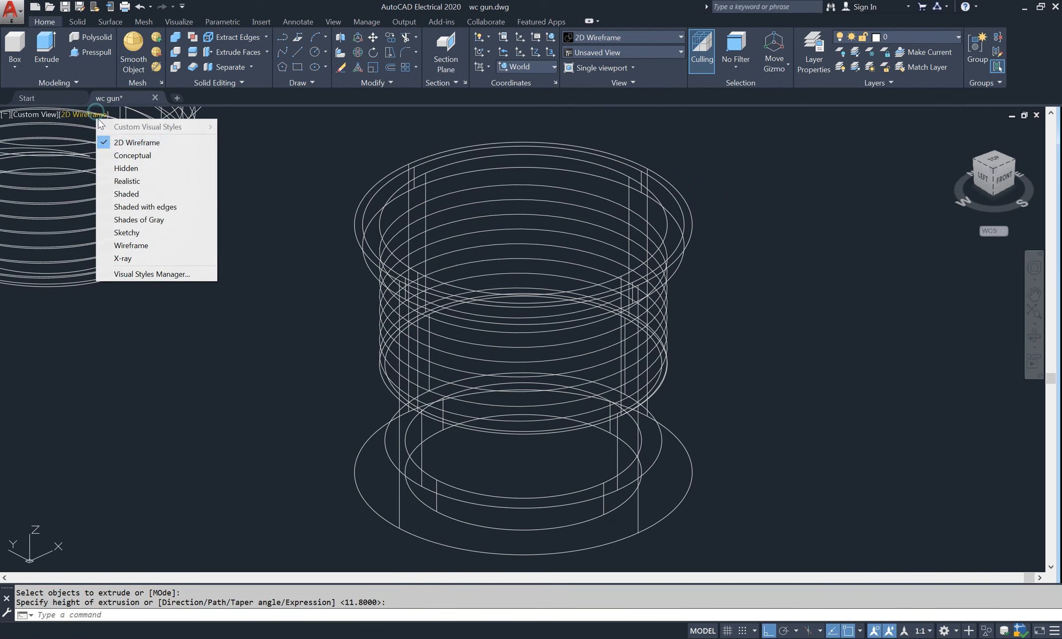
left_click(132, 199)
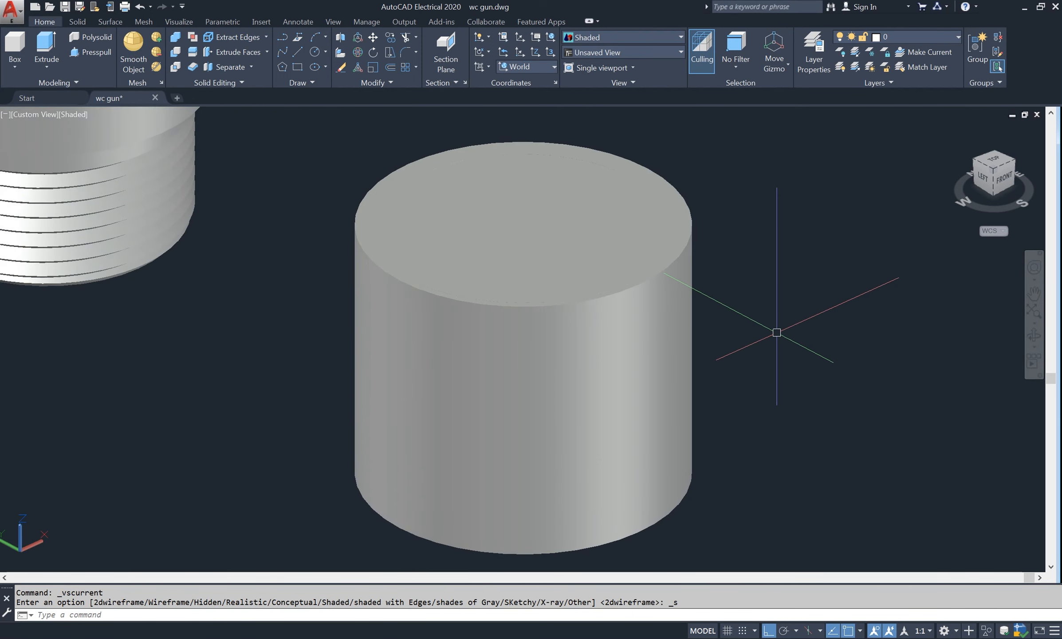
type("su")
key("Return")
left_click(671, 330)
key("Return")
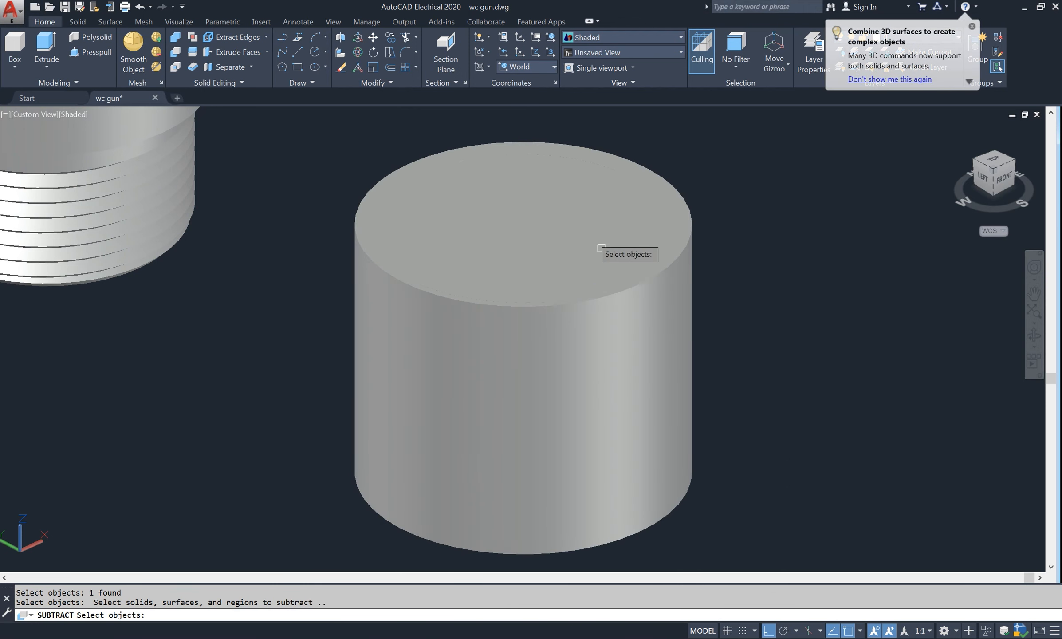
left_click(581, 225)
key("Return")
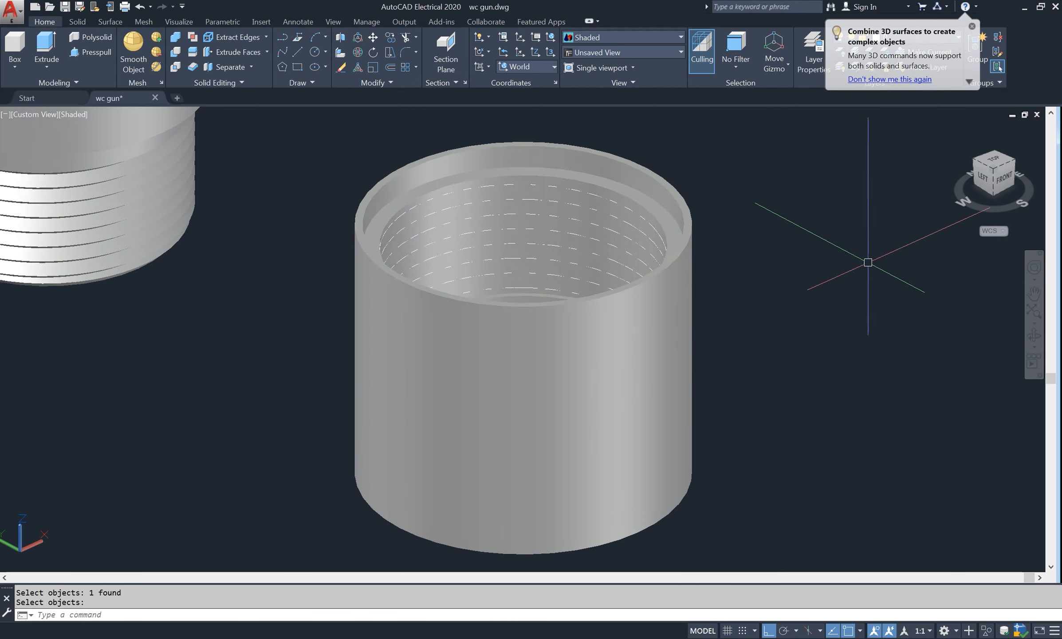
Chamfer the upper edge of the 21.3 bore at the recess floor, with base and other surface distances of 1.
middle_click_drag(737, 320, 700, 287, "shift")
right_click(730, 202)
left_click(737, 207)
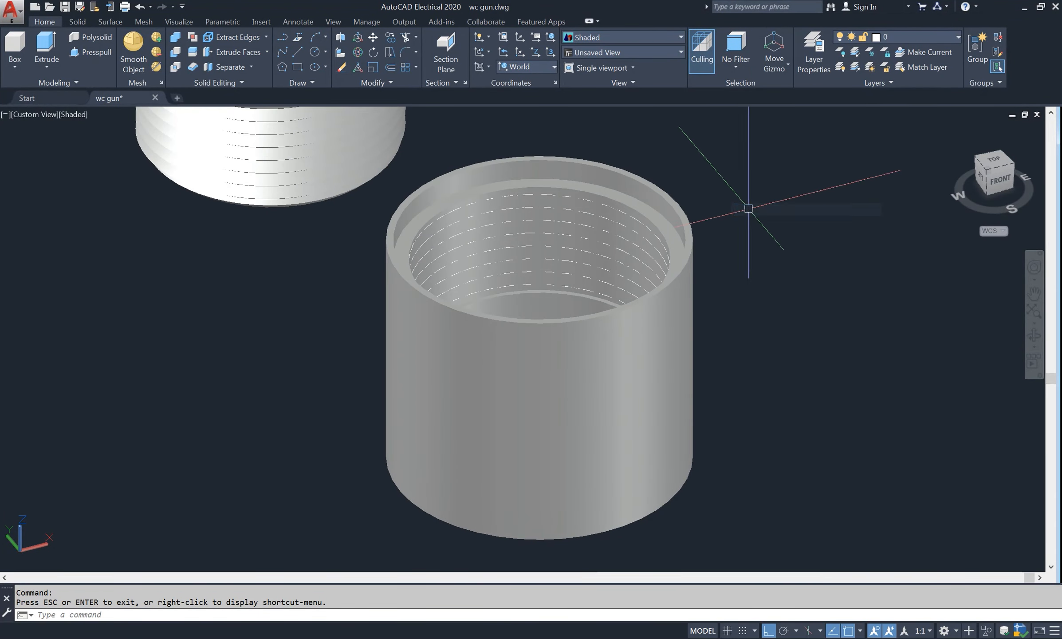
left_click(646, 224)
type("cha")
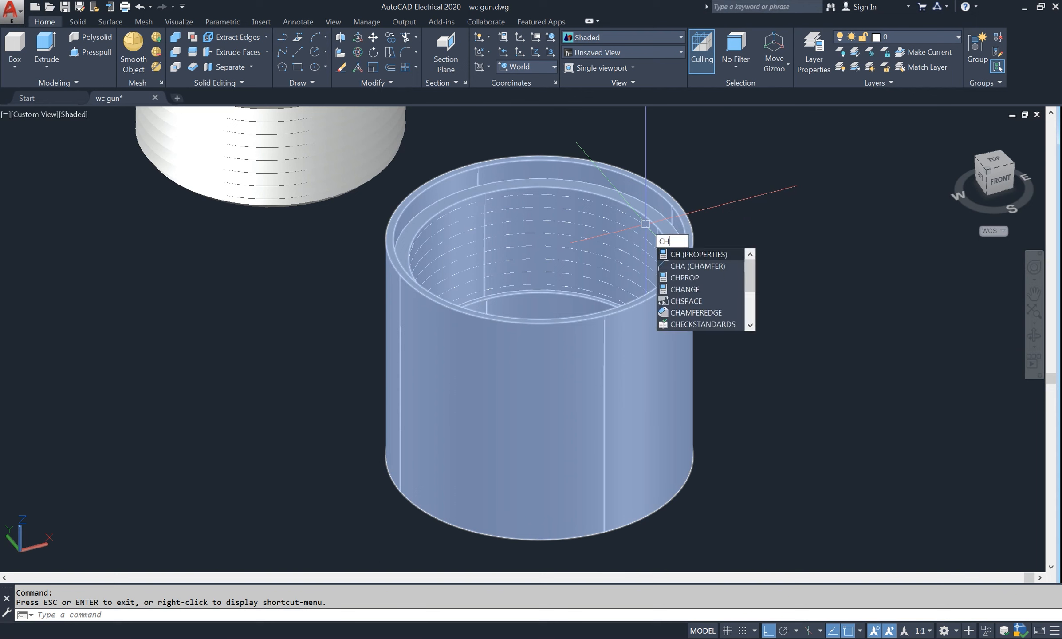
key("Return")
left_click(622, 207)
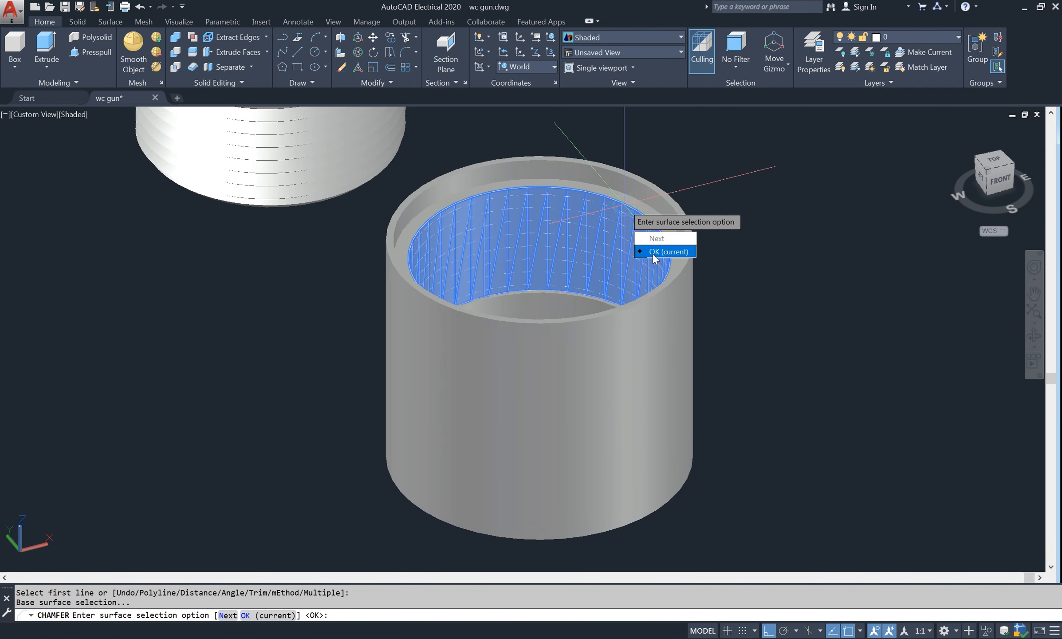
left_click(656, 256)
type("1")
key("Return")
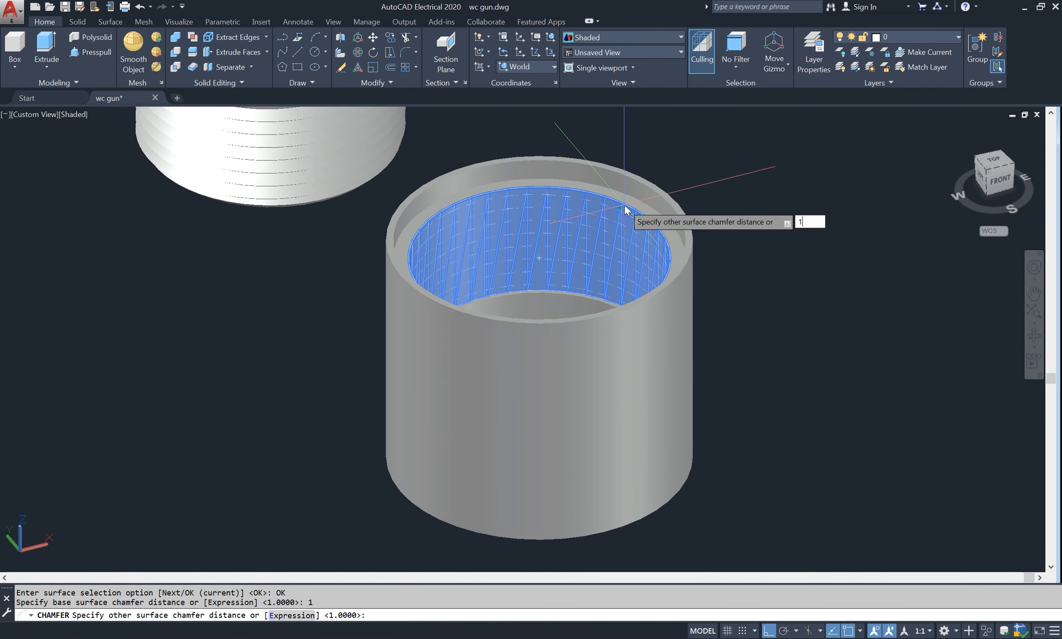
type("1")
key("Return")
left_click(624, 204)
key("Return")
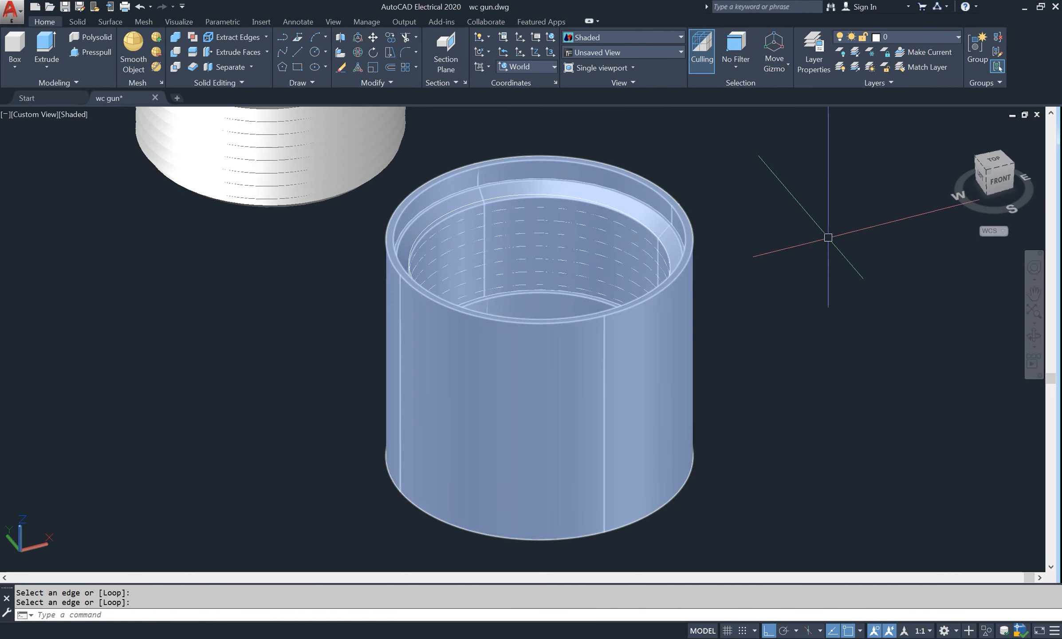
Return to the 2D Wireframe visual style and set the coordinate system to Left.
left_click(80, 113)
left_click(120, 143)
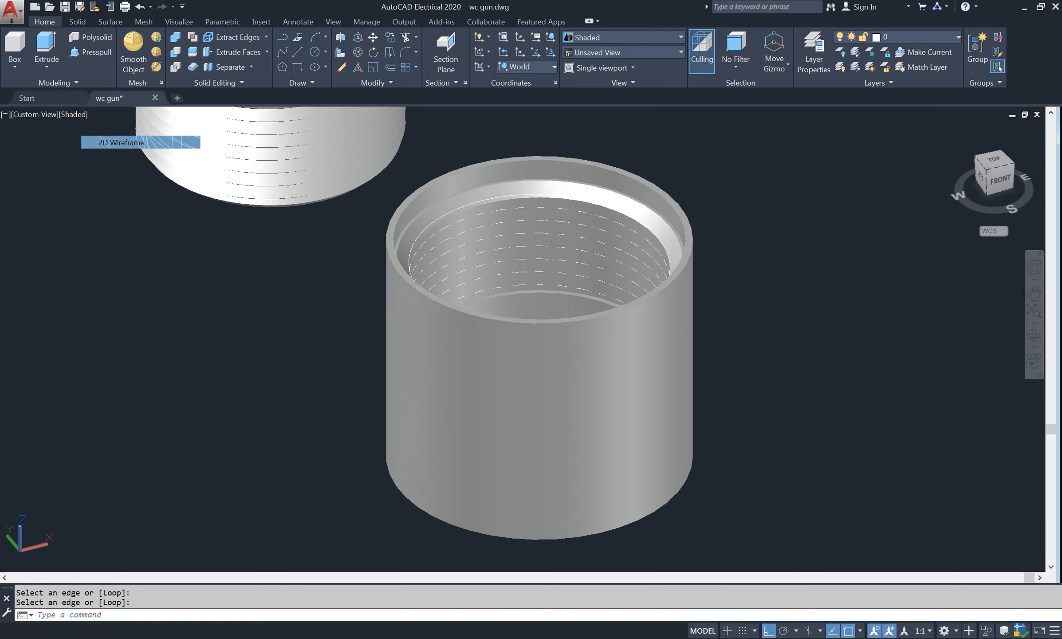
scroll(599, 364, "up", 2)
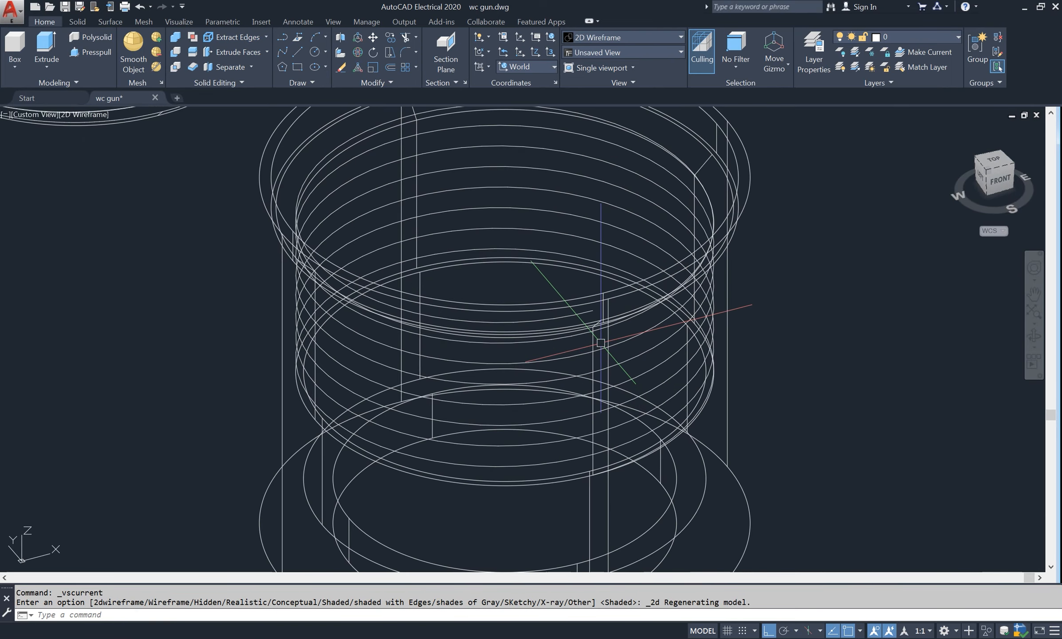
scroll(599, 364, "down", 2)
scroll(599, 363, "up", 2)
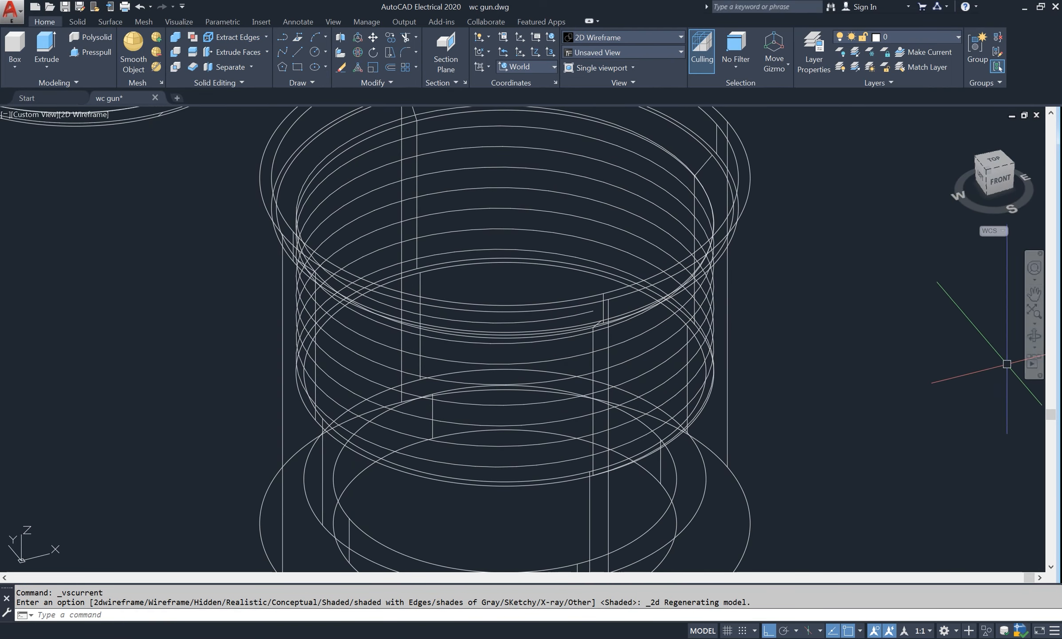
left_click(1034, 337)
left_click_drag(780, 354, 794, 349)
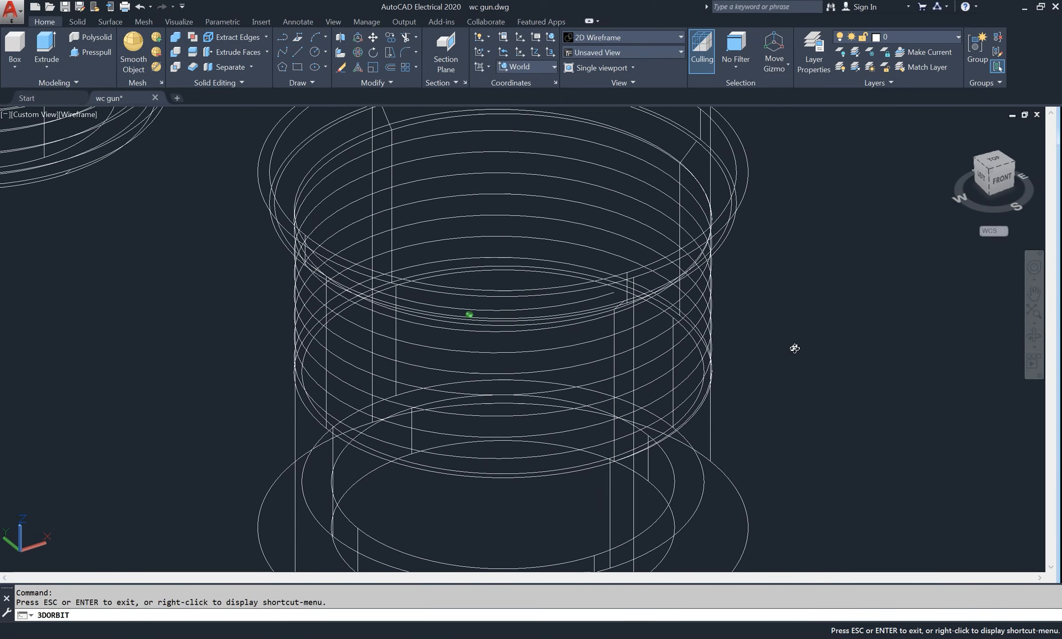
left_click_drag(779, 302, 778, 302)
right_click(731, 213)
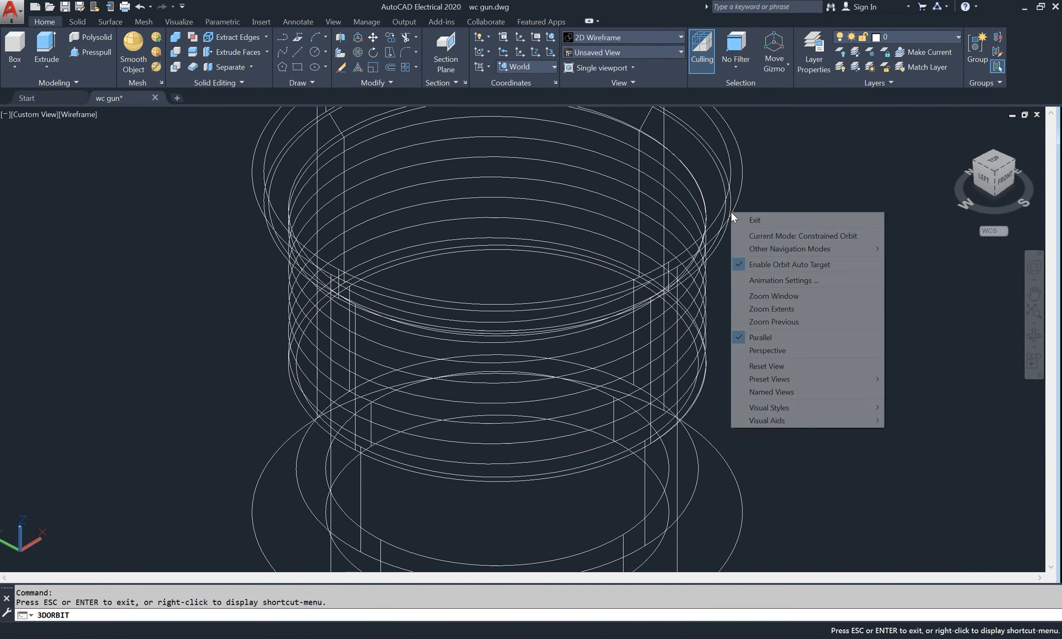
left_click(754, 218)
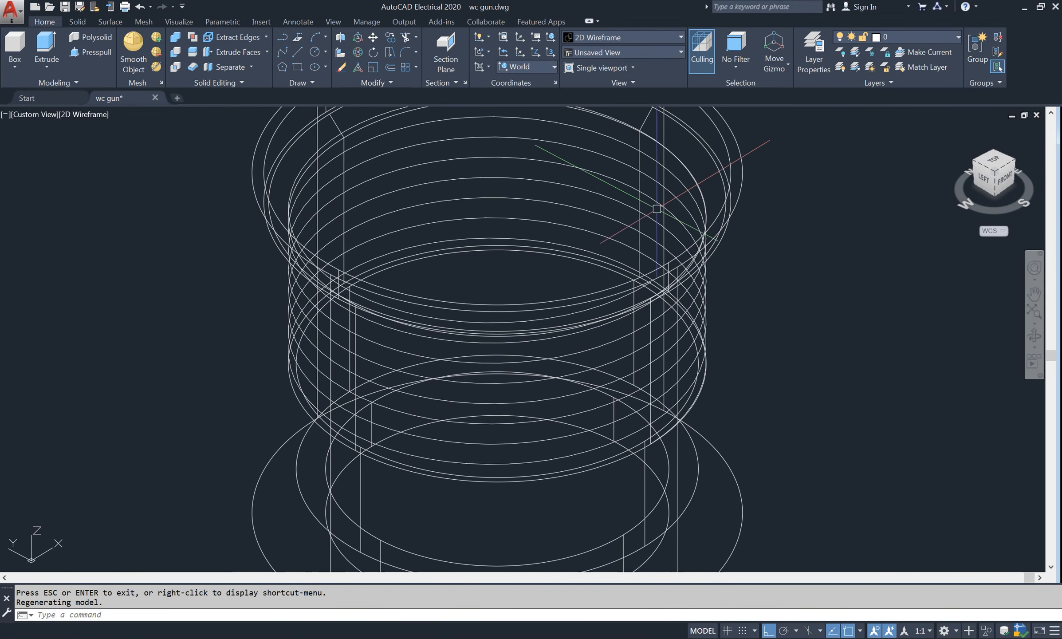
left_click(545, 65)
left_click(530, 122)
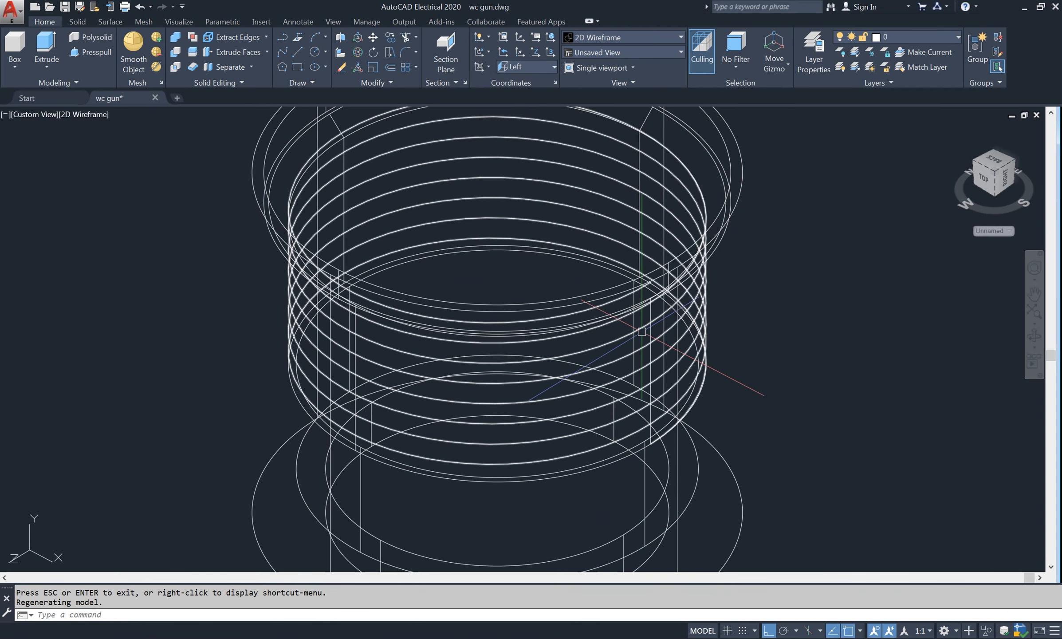
Draw an open three-sided polyline beside the cylinder: 1.25 up, 0.9 across in negative X, and 1.25 back down.
scroll(801, 341, "up", 2)
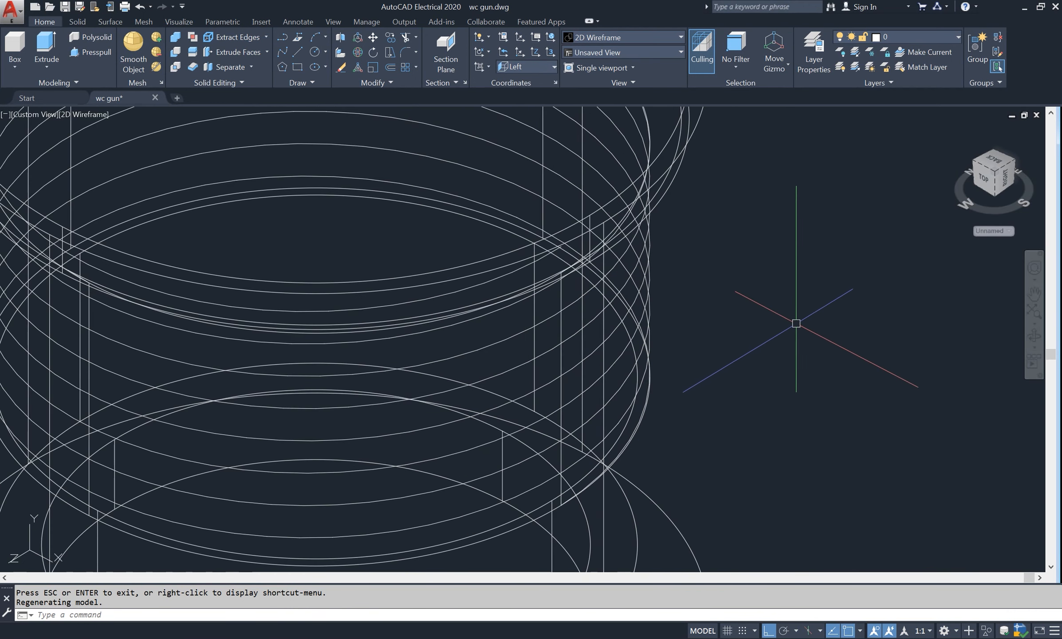
scroll(797, 320, "down", 2)
left_click(1036, 338)
mouse_move(925, 332)
left_mouse_down()
mouse_move(901, 314)
mouse_move(914, 328)
left_mouse_up()
left_click_drag(682, 281, 771, 232)
right_click(771, 233)
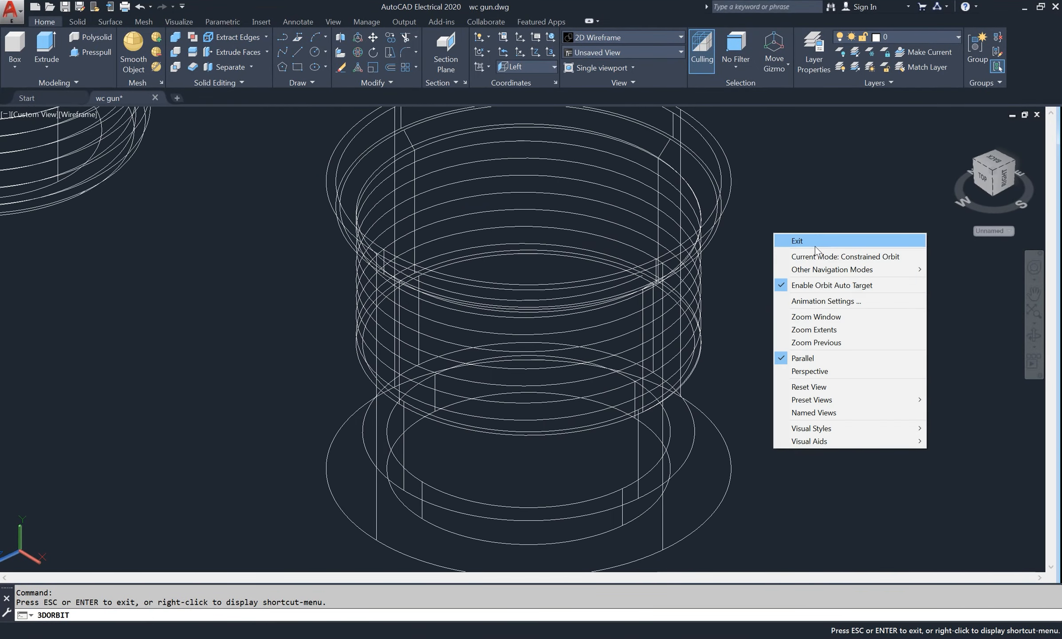
left_click(799, 241)
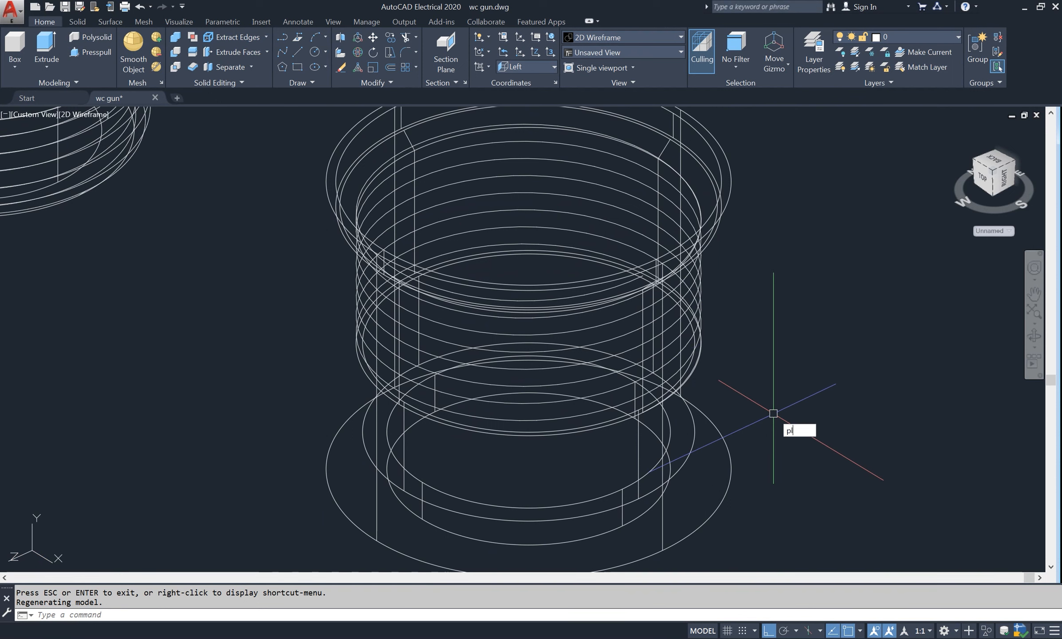
key("Return")
left_click(795, 374)
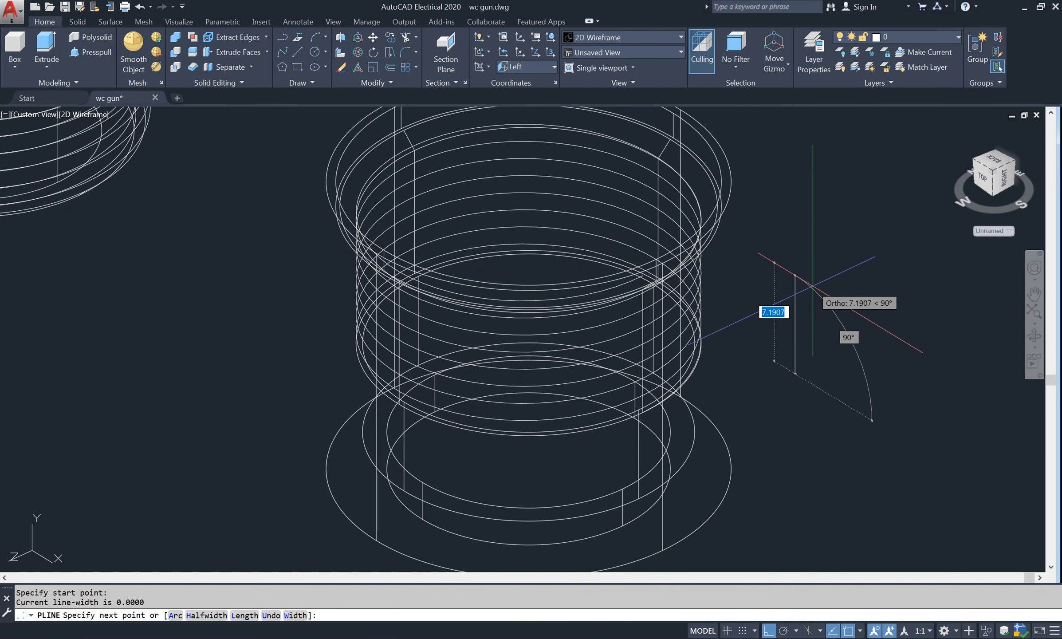
type("1.25")
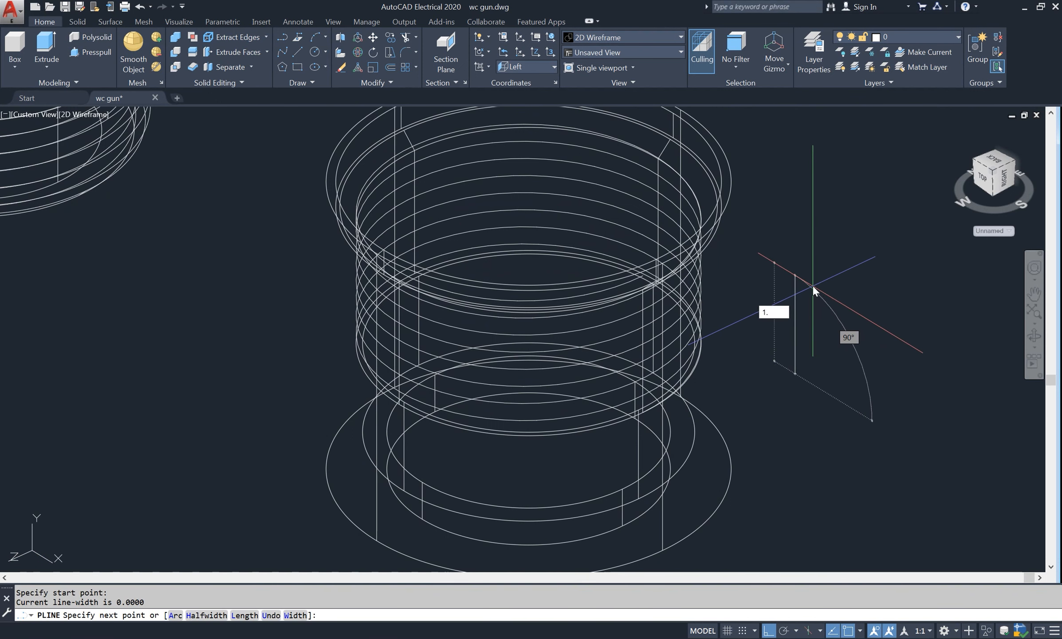
key("Return")
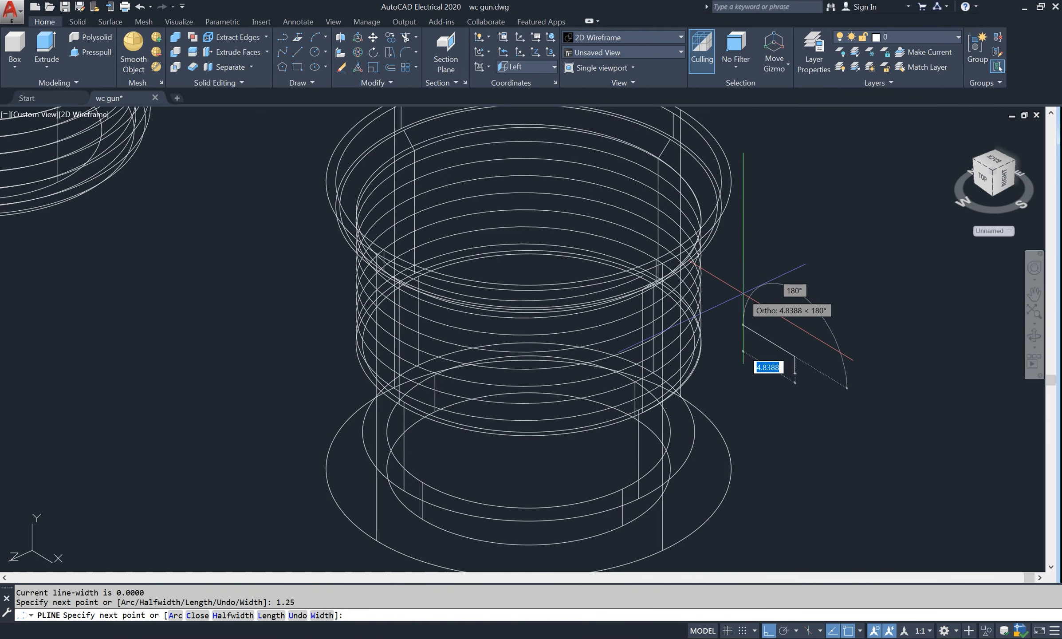
type(".")
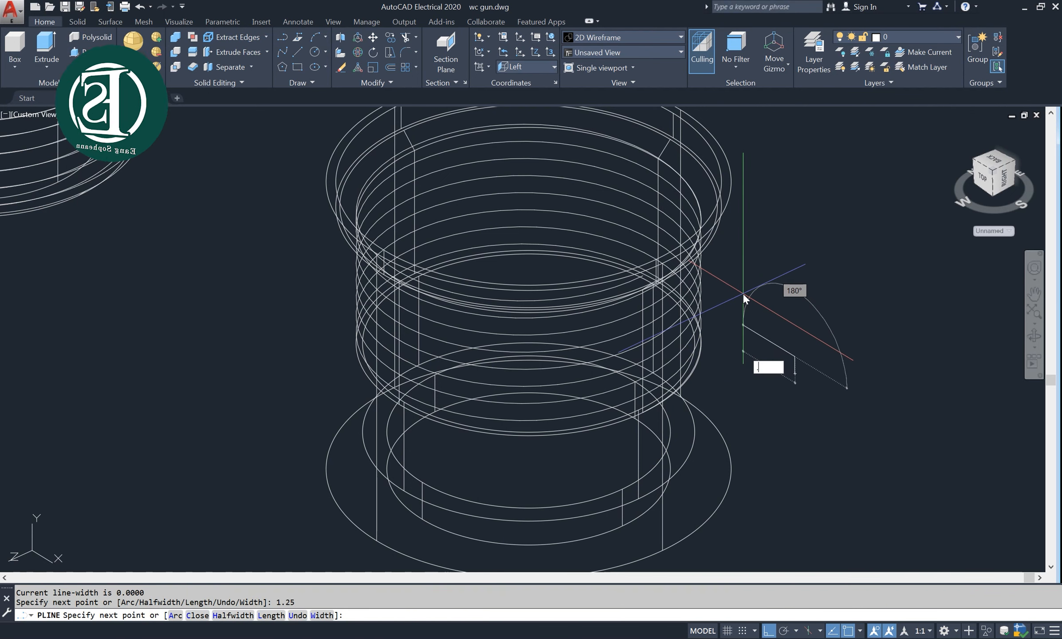
type("9")
key("Return")
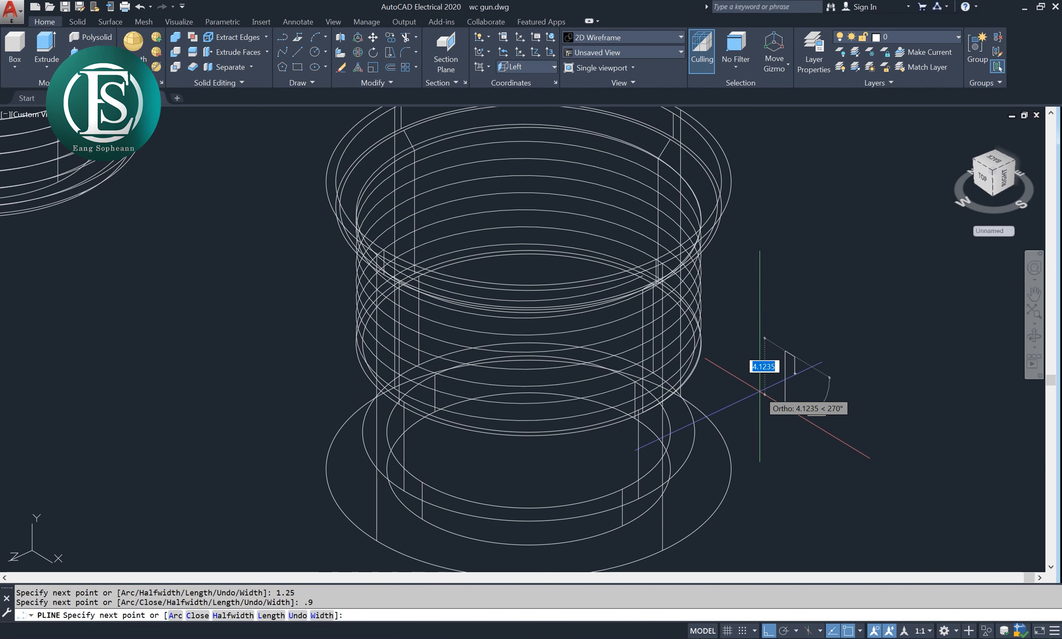
type("1.")
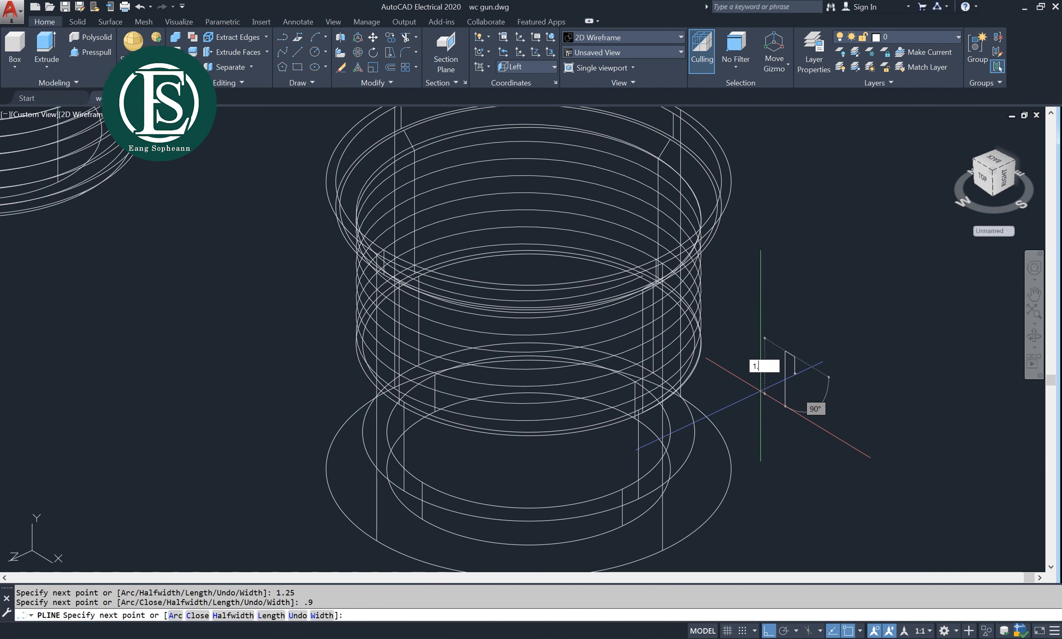
type("25")
key("Return")
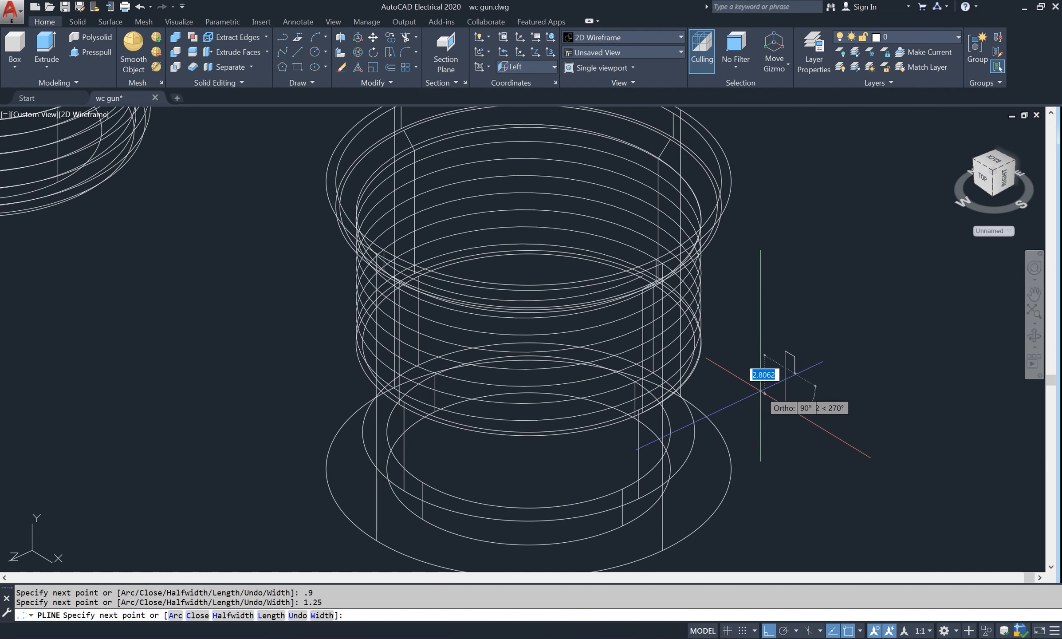
key("Return")
Draw a closed triangular polyline on the open profile, joining the ends of one long side to the midpoint of the opposite side.
scroll(813, 373, "up", 2)
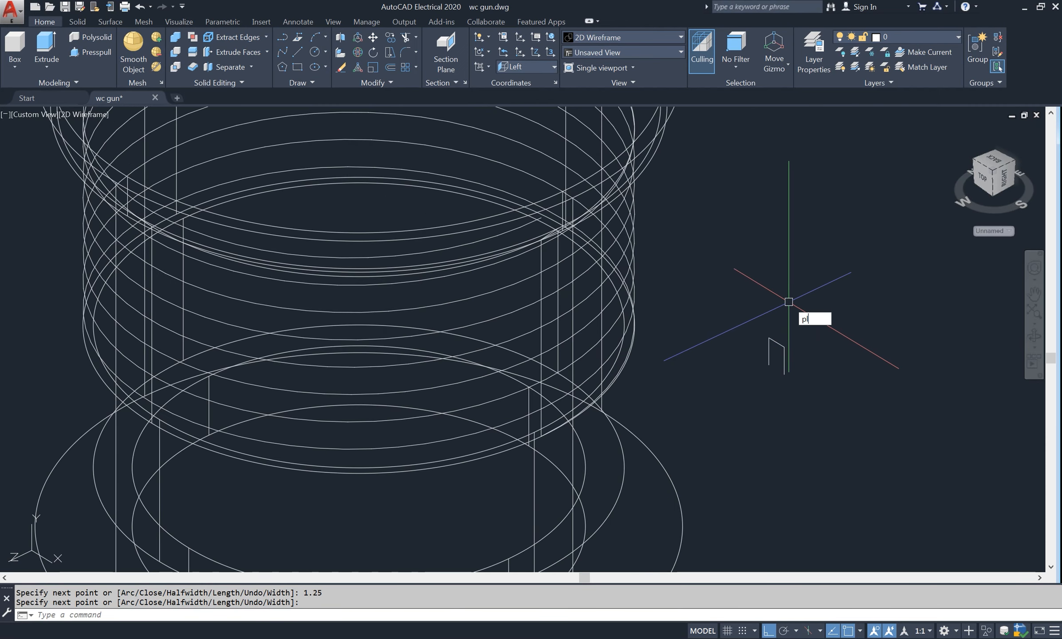
type("pl")
key("Return")
scroll(783, 358, "up", 3)
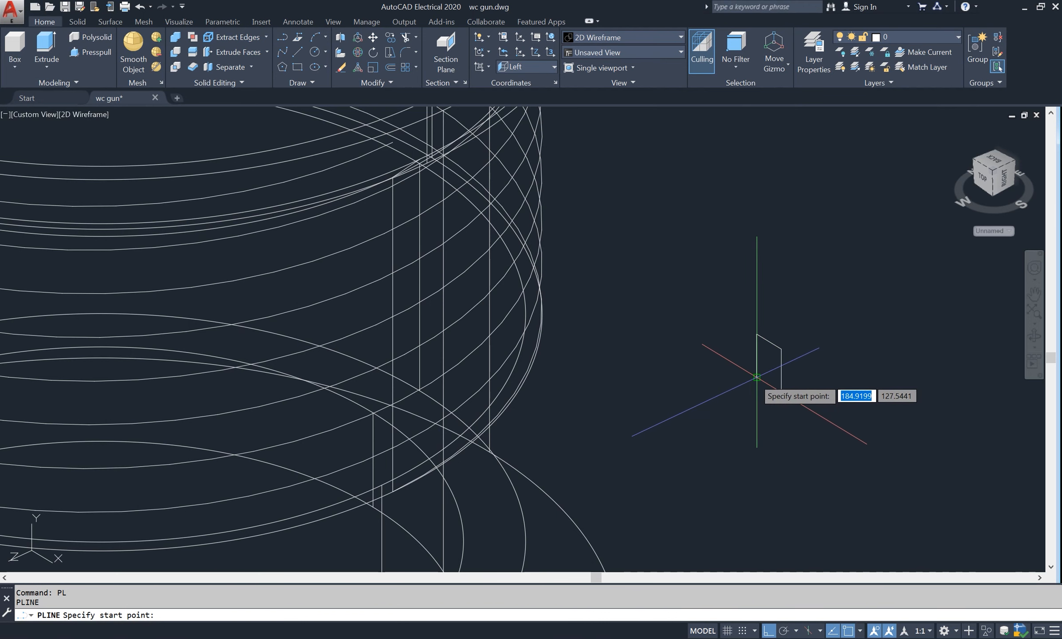
left_click(757, 377)
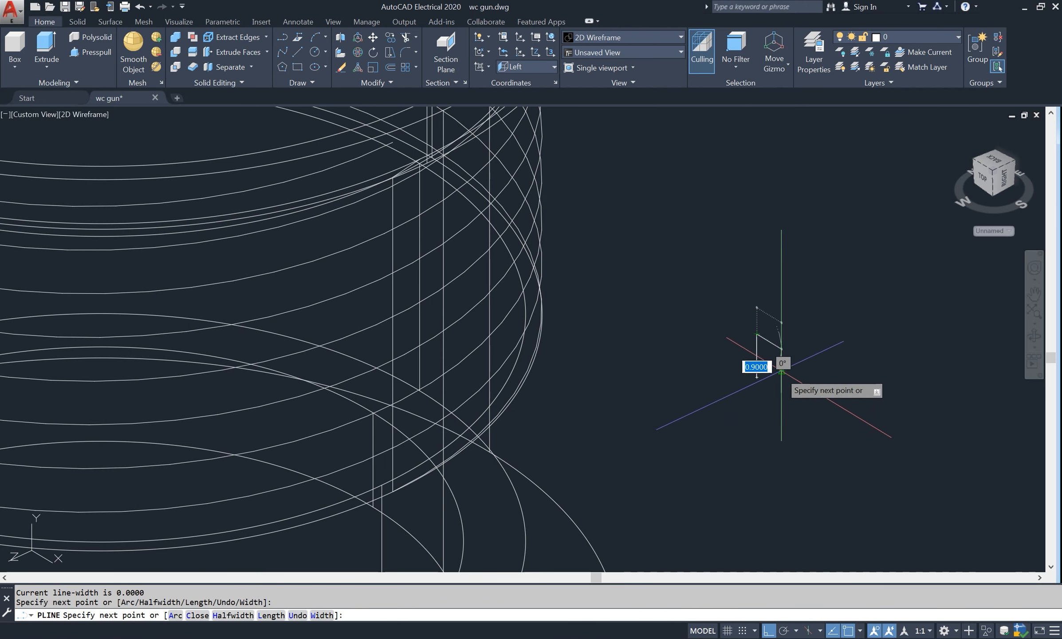
left_click(781, 372)
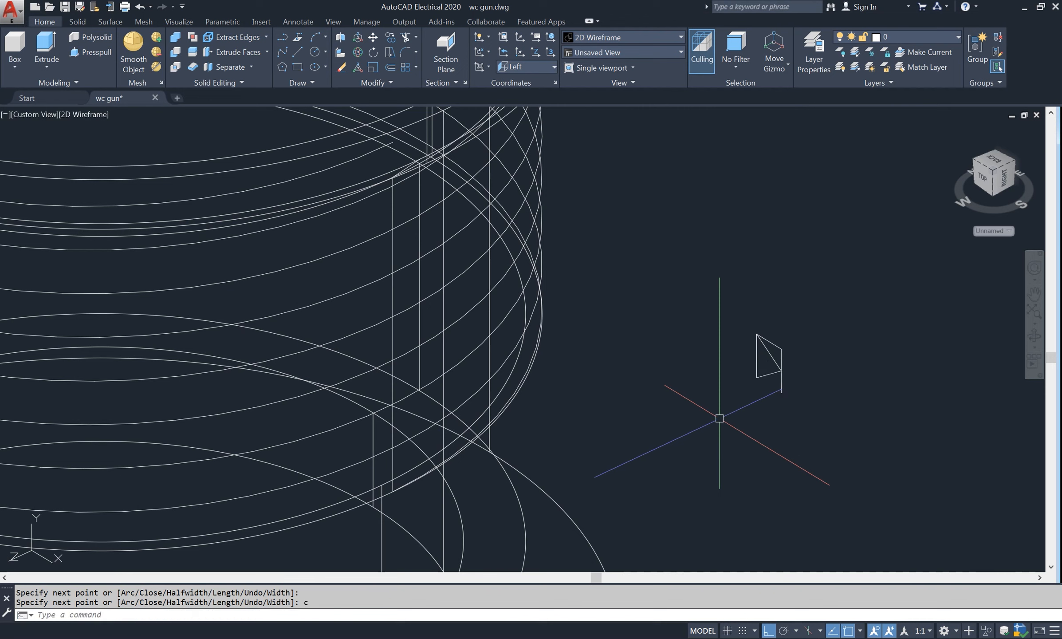
Move the triangle from the midpoint of its vertical side to the end of the helix inside the cylinder.
type("m")
key("Return")
left_click(758, 355)
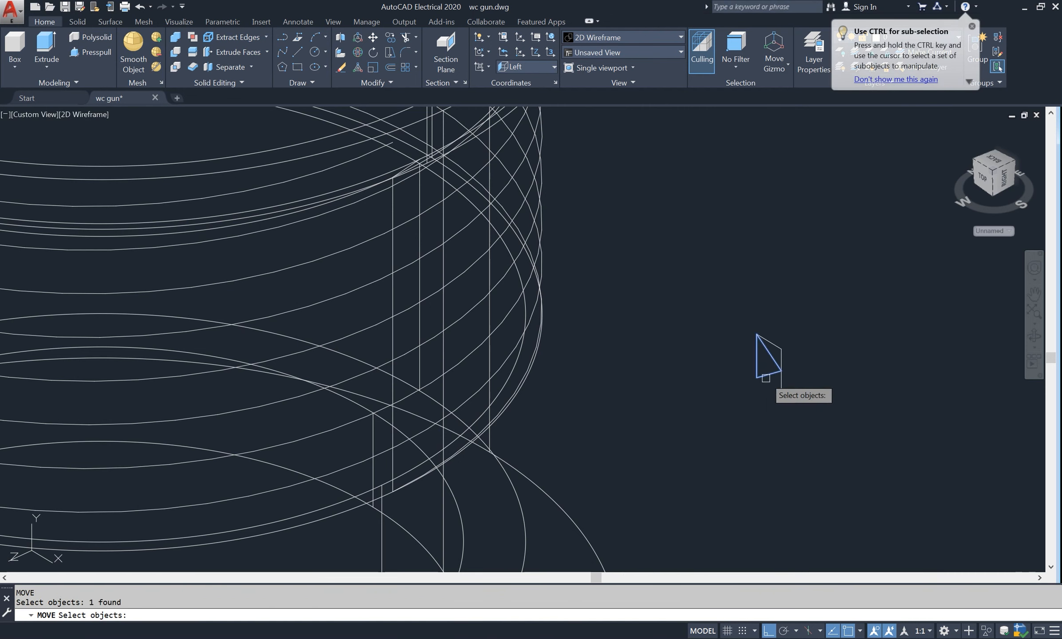
key("Return")
left_click(763, 360)
scroll(745, 360, "down", 2)
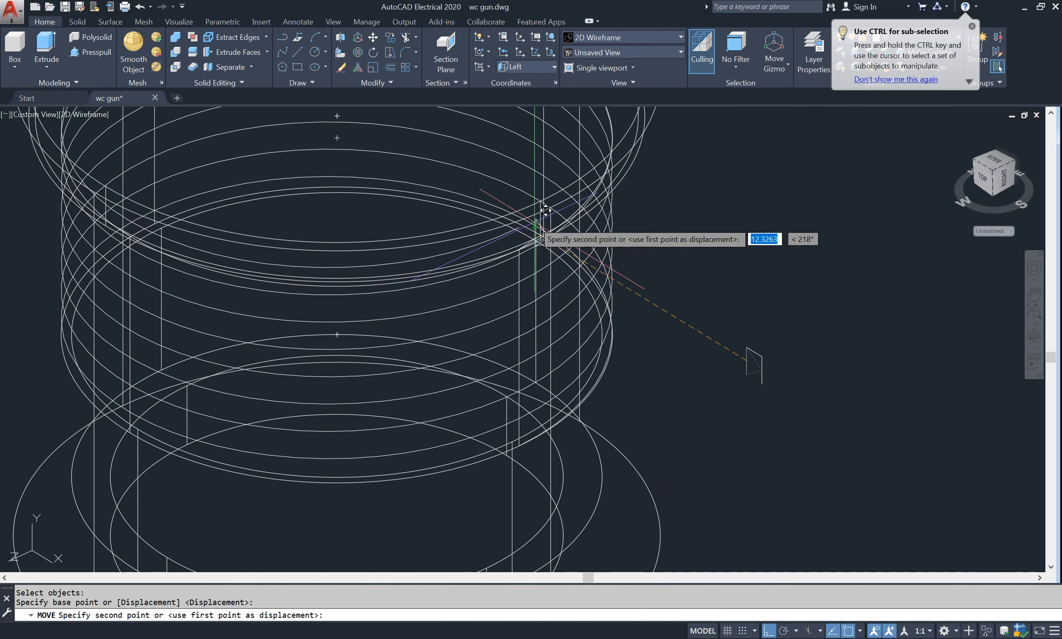
scroll(506, 228, "up", 3)
left_click(505, 227)
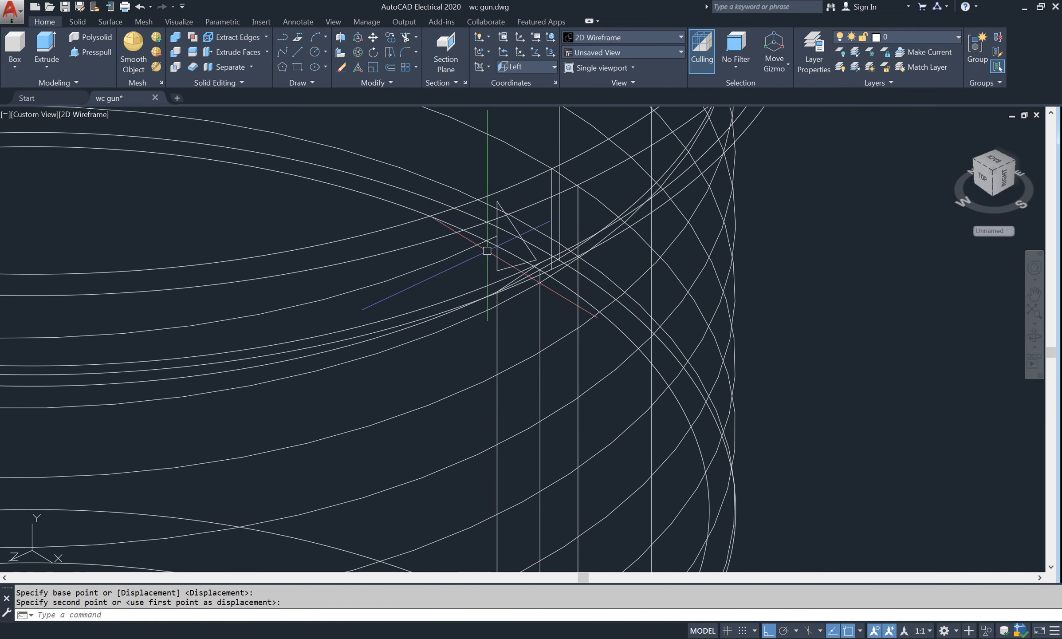
Erase the open three-sided guide polyline beside the cylinder.
scroll(481, 263, "down", 2)
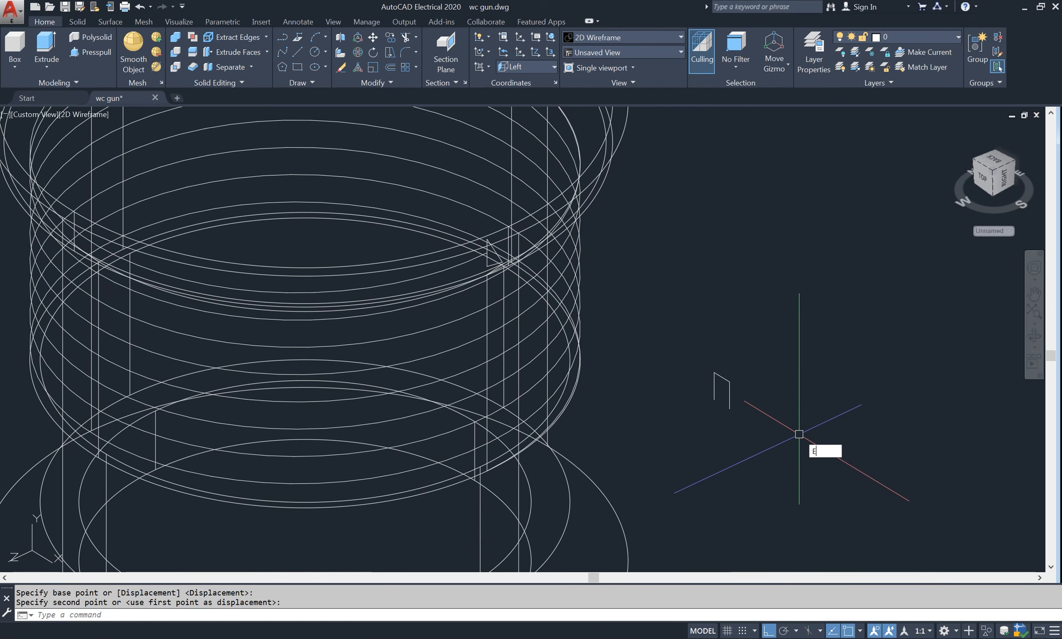
key("Return")
left_click(749, 364)
left_click(697, 415)
key("Return")
Extrude the triangular profile along the helix as its path to form the thread solid.
scroll(485, 244, "up", 2)
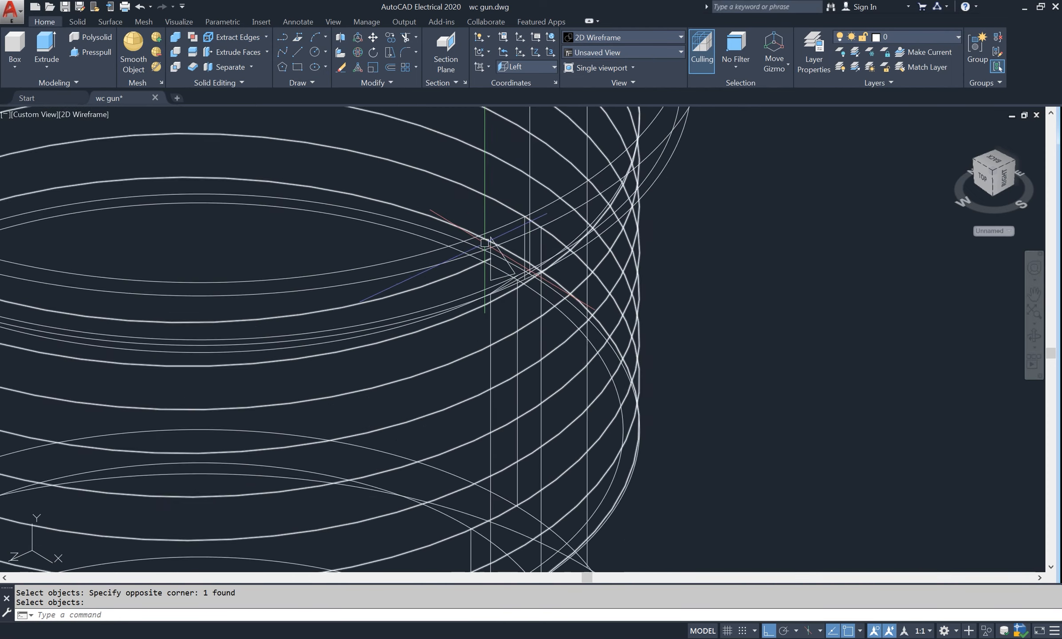
scroll(485, 243, "up", 2)
type("xt")
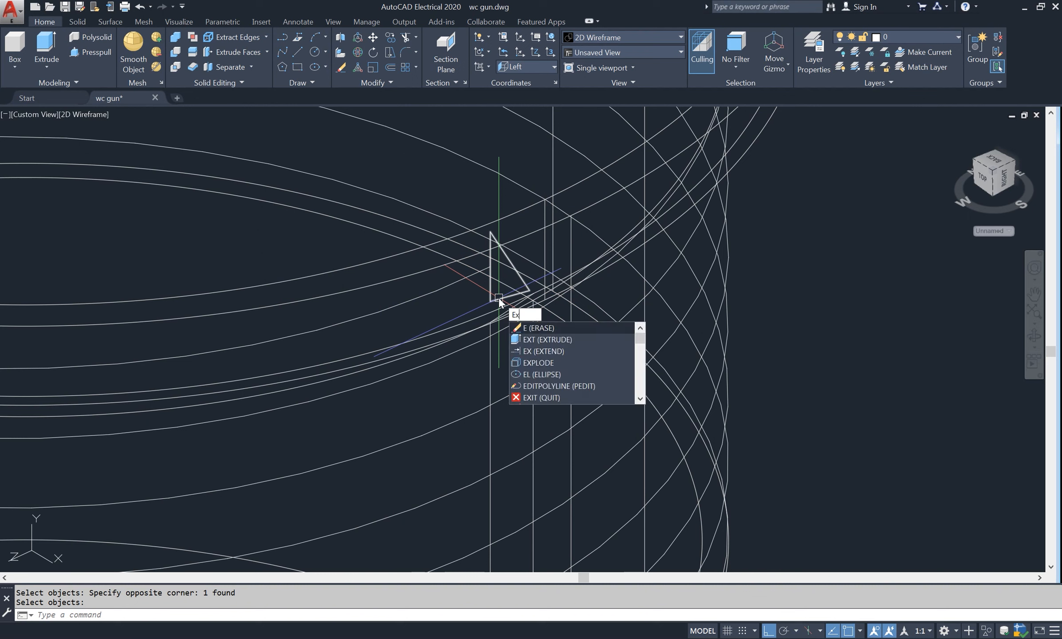
key("Return")
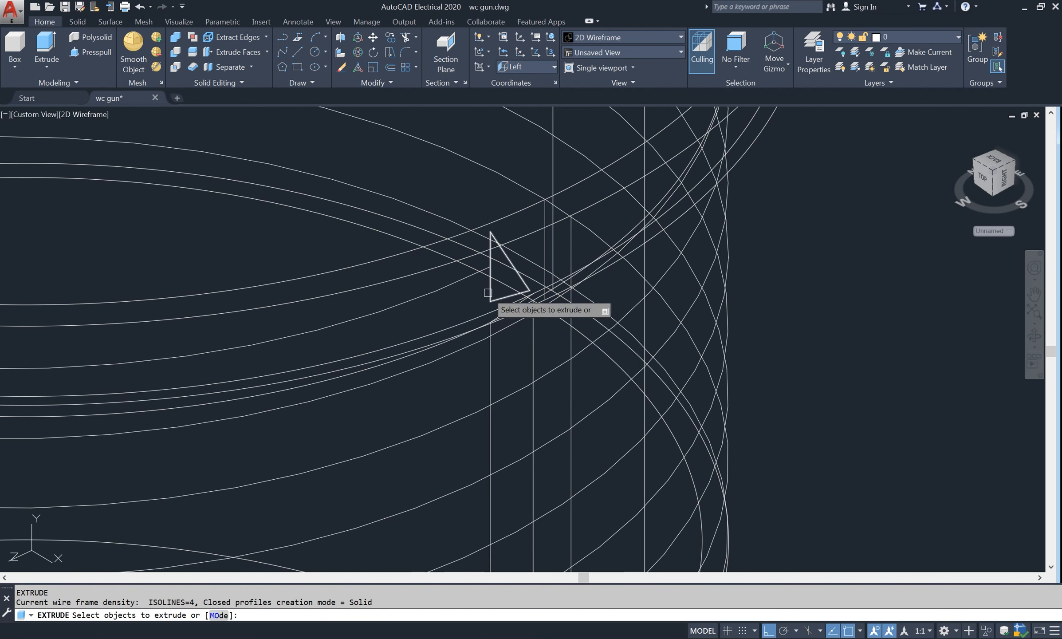
left_click(488, 292)
key("Return")
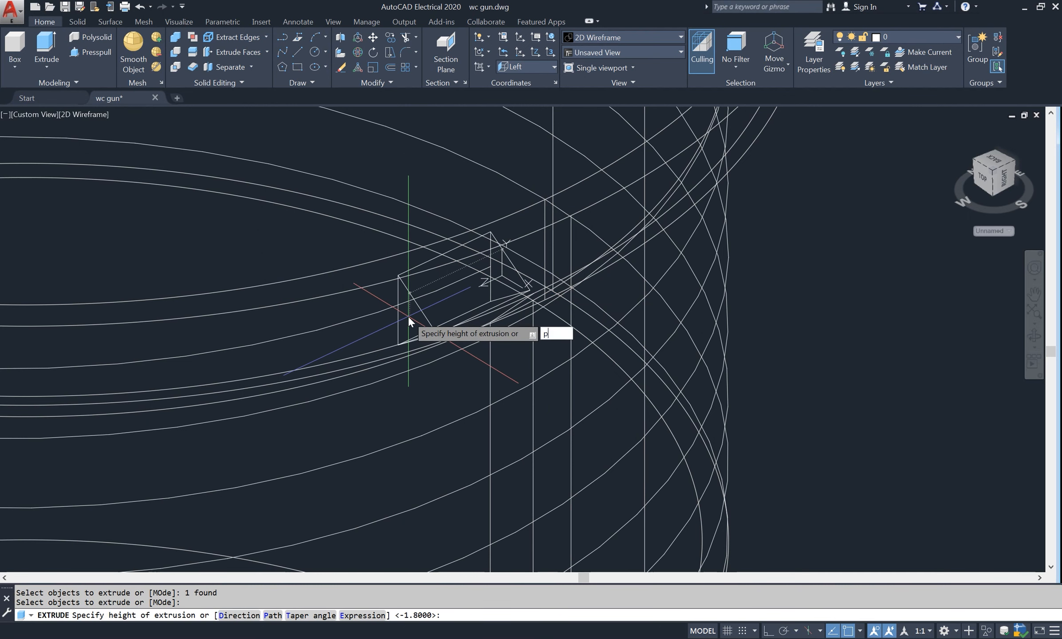
type("p")
key("Return")
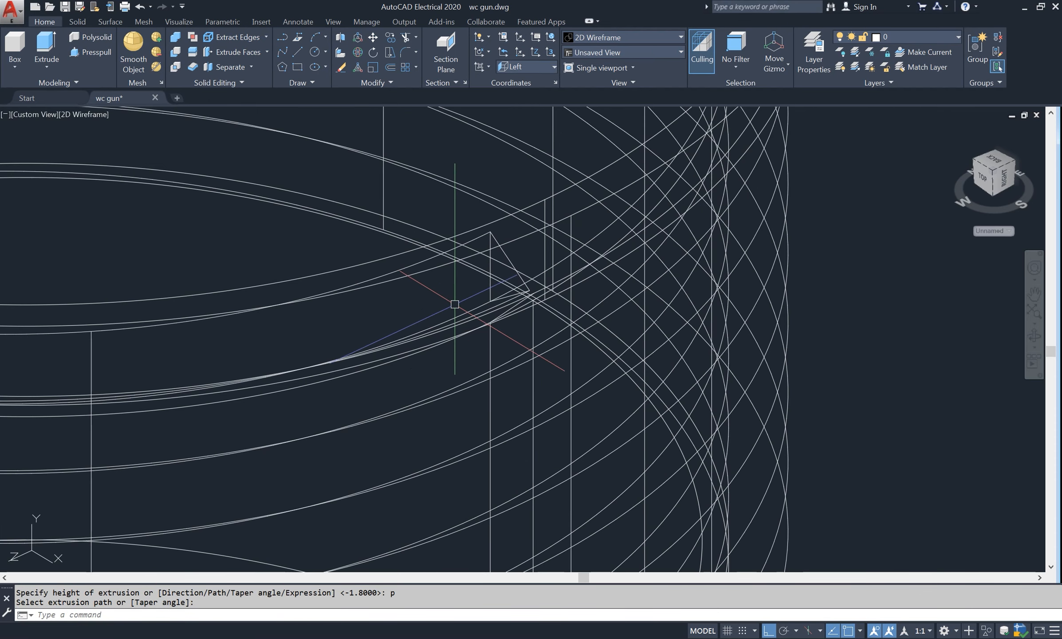
Switch to the Shaded visual style and subtract the helical thread solid from the hollow cylinder.
scroll(455, 304, "down", 6)
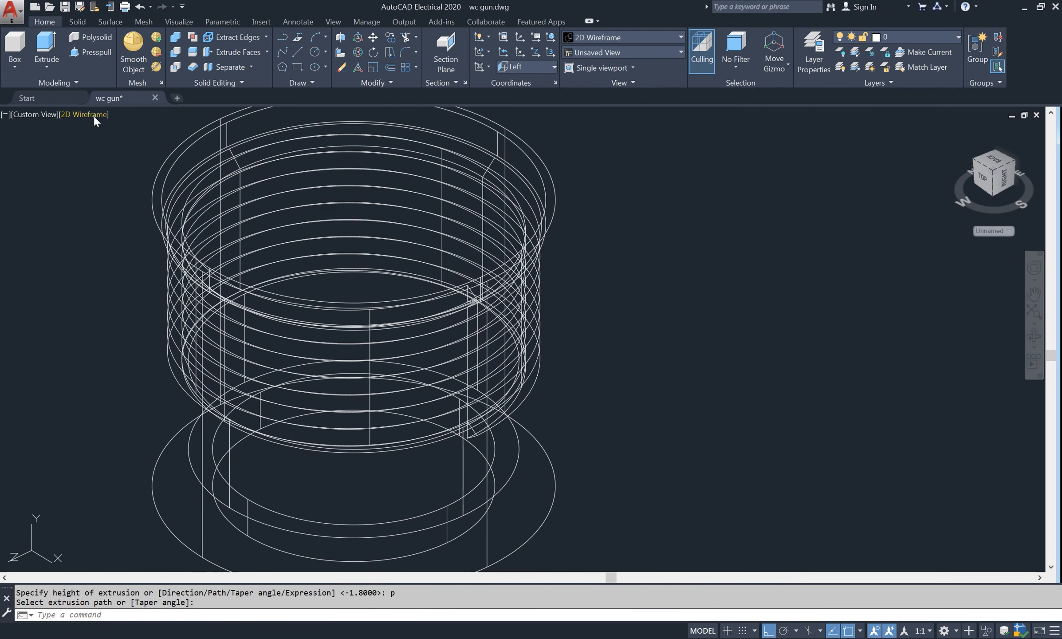
left_click(93, 114)
left_click(130, 196)
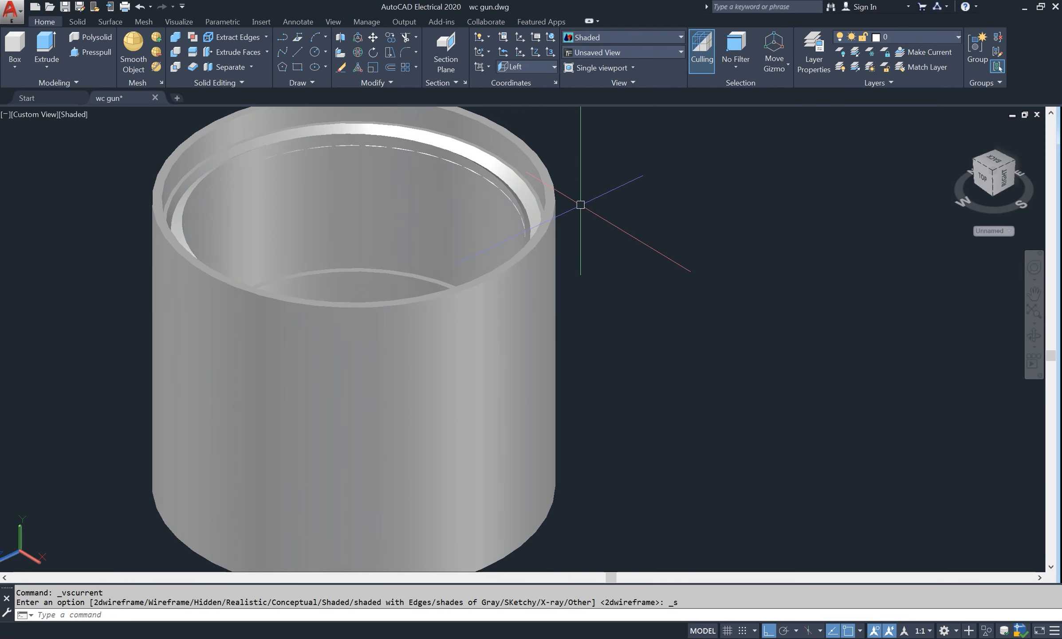
type("su")
key("Return")
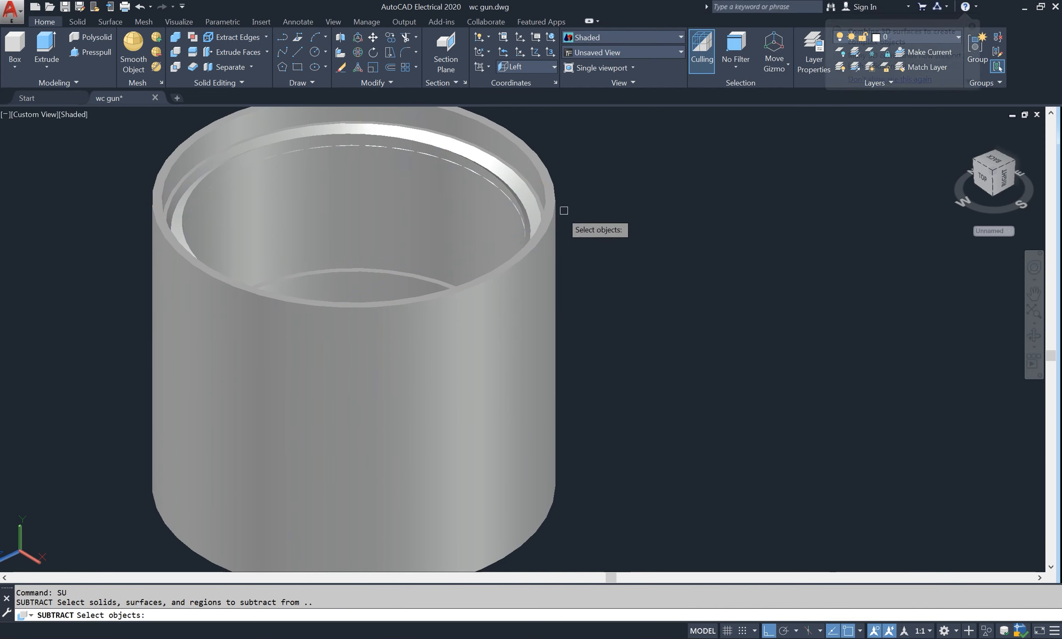
left_click(532, 218)
key("Return")
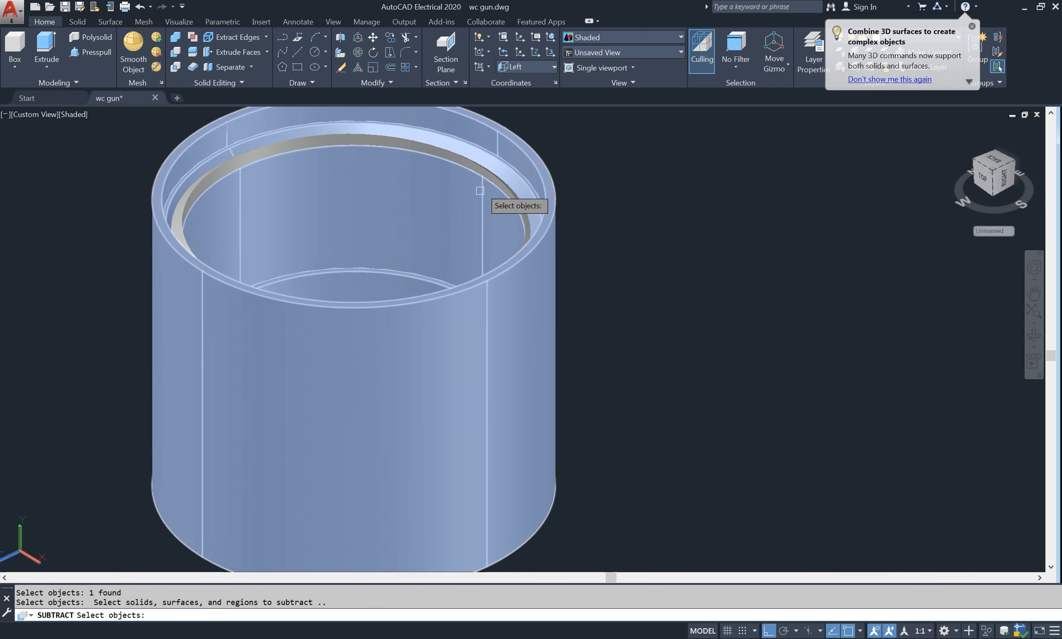
left_click(482, 185)
key("Return")
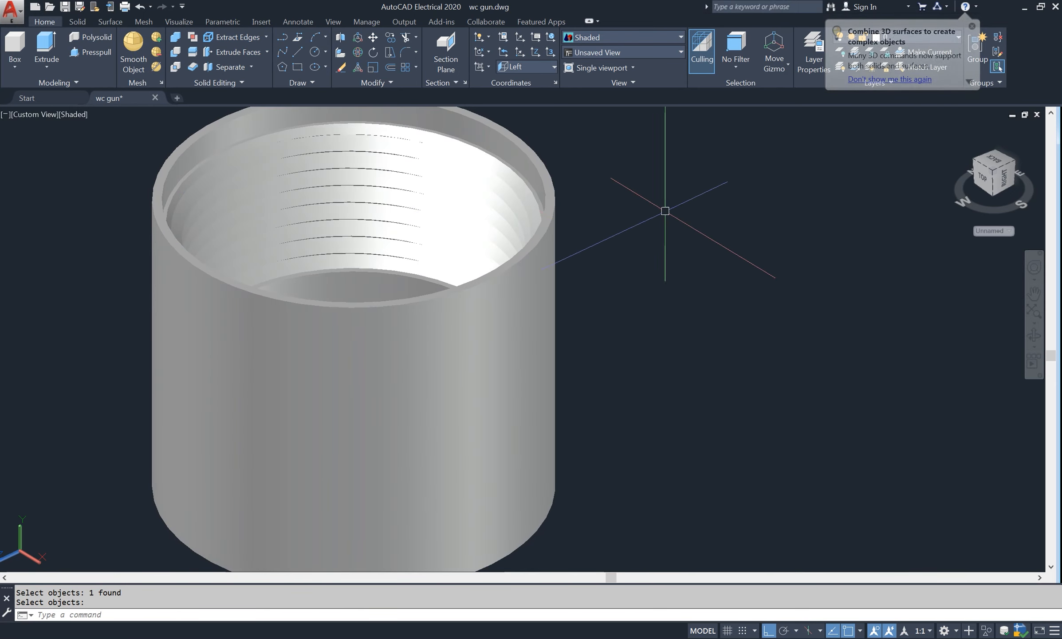
Orbit around the cylinder to examine its internal thread and the whole spray gun assembly.
scroll(463, 218, "up", 2)
left_click(1033, 334)
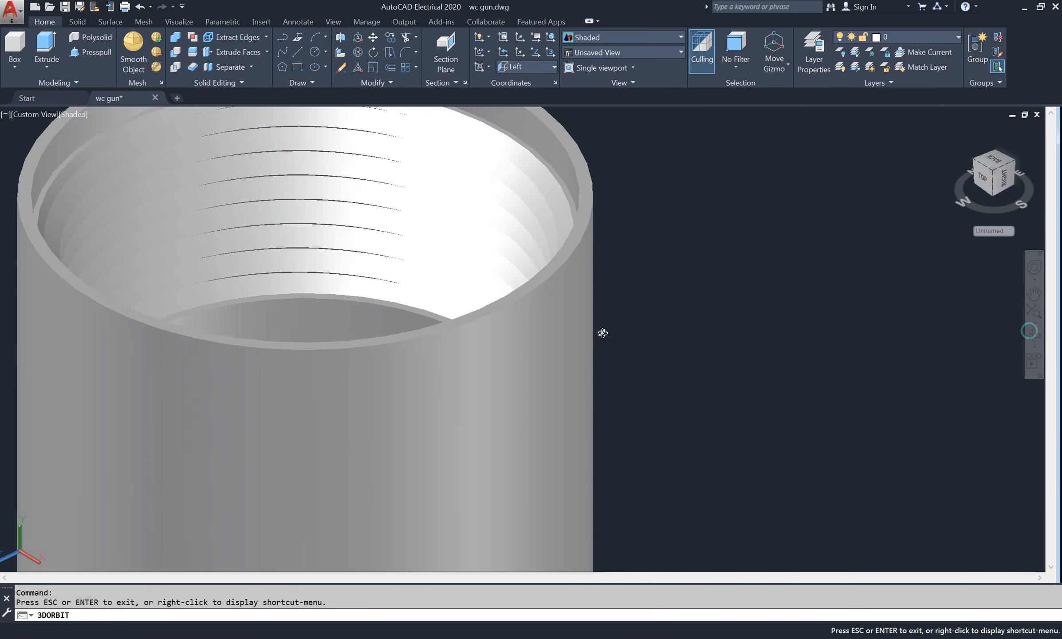
left_click_drag(603, 333, 351, 317)
scroll(353, 318, "down", 2)
middle_click_drag(480, 242, 486, 323)
left_click_drag(476, 338, 684, 389)
scroll(511, 366, "down", 3)
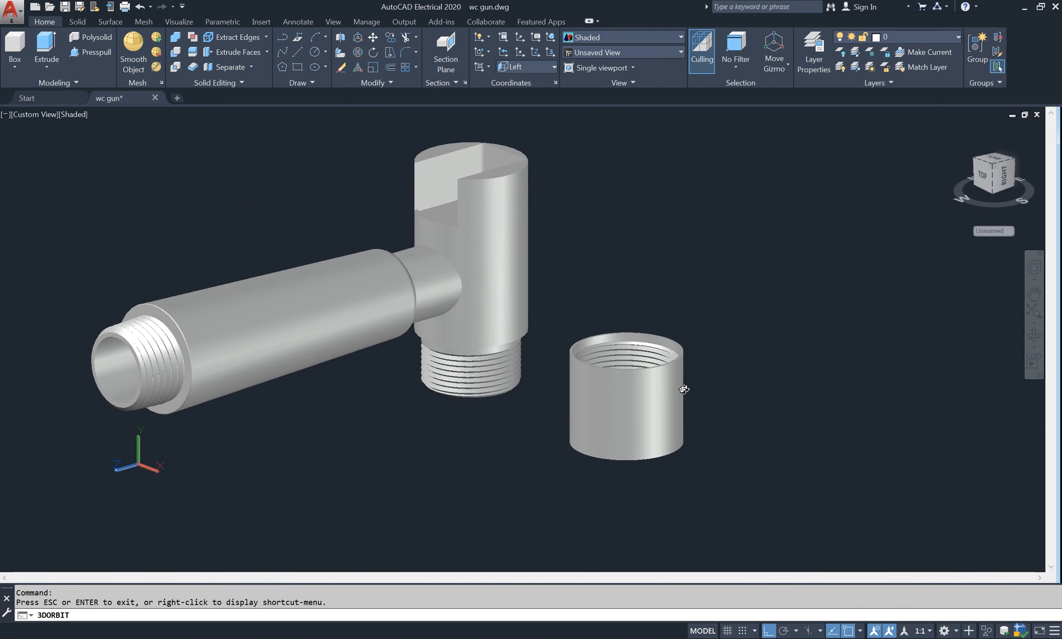
middle_click_drag(711, 392, 621, 372)
right_click(621, 372)
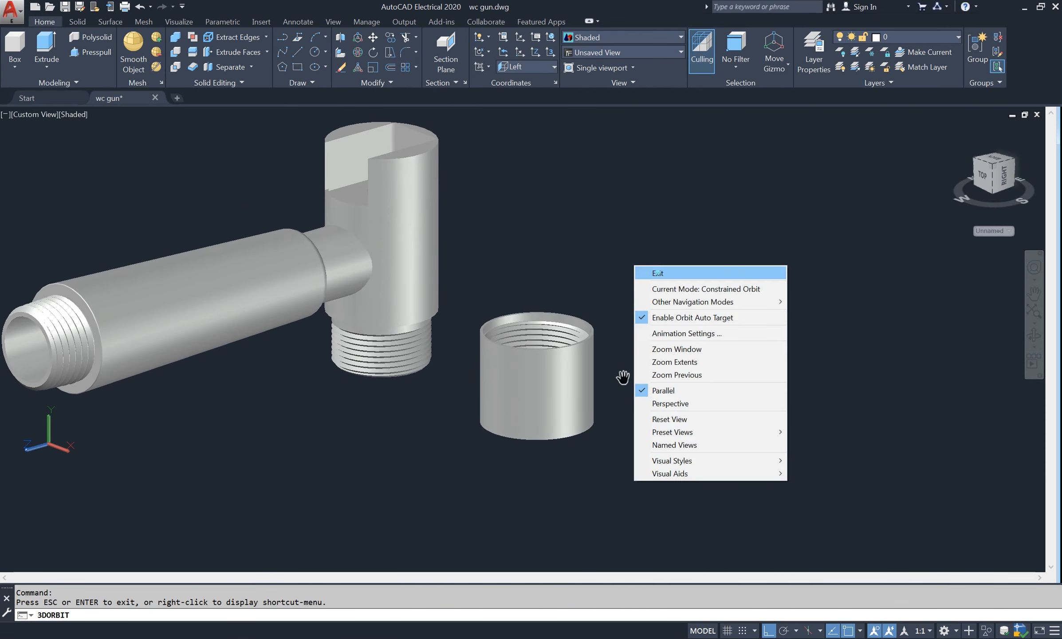
left_click(656, 271)
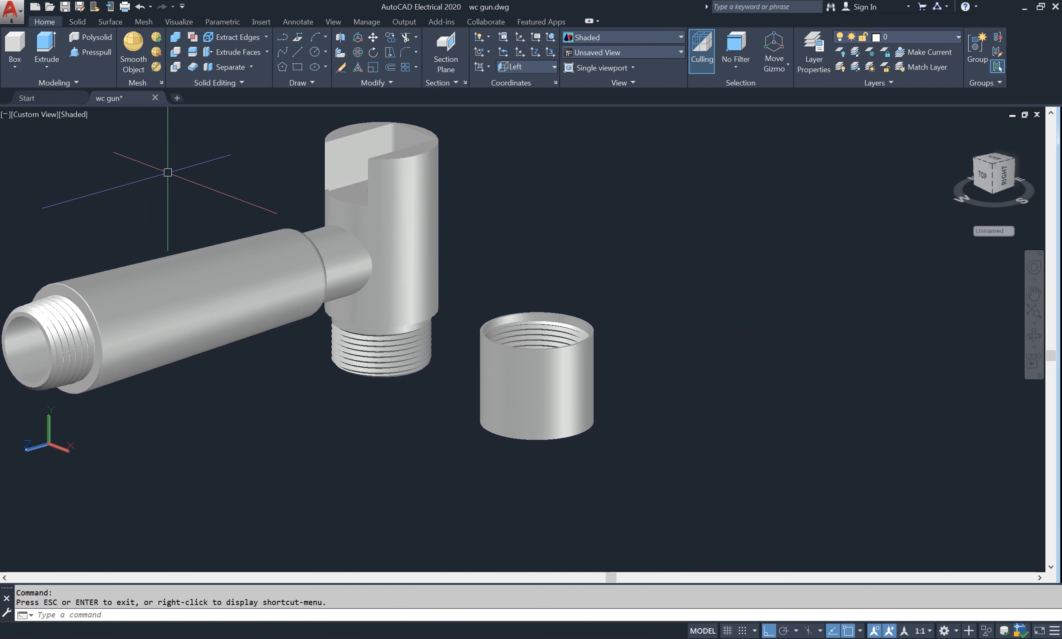
Return to the 2D Wireframe visual style.
left_click(75, 115)
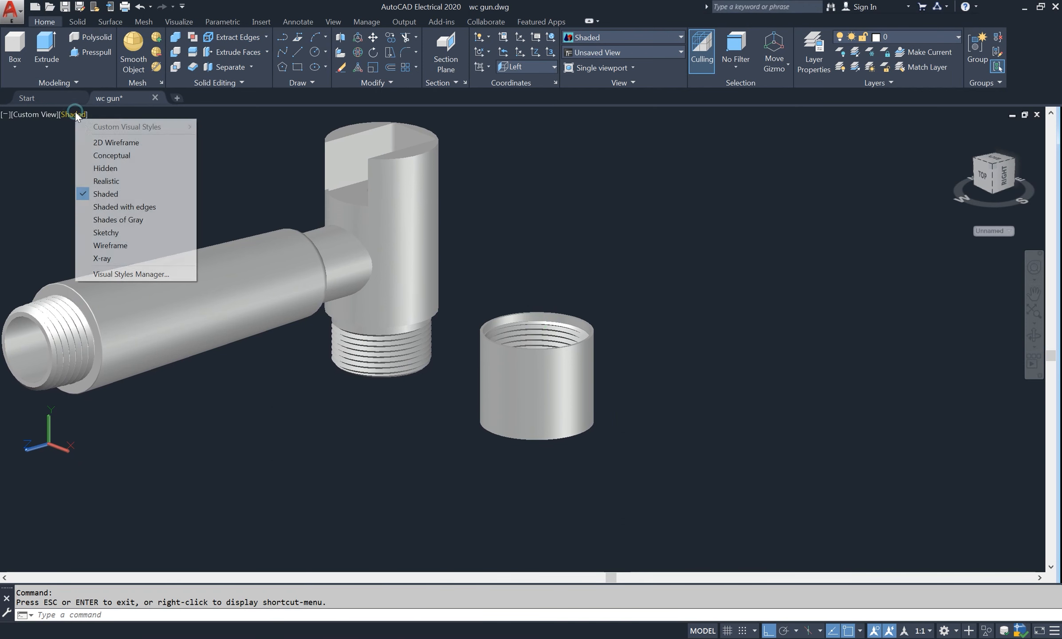
left_click(113, 138)
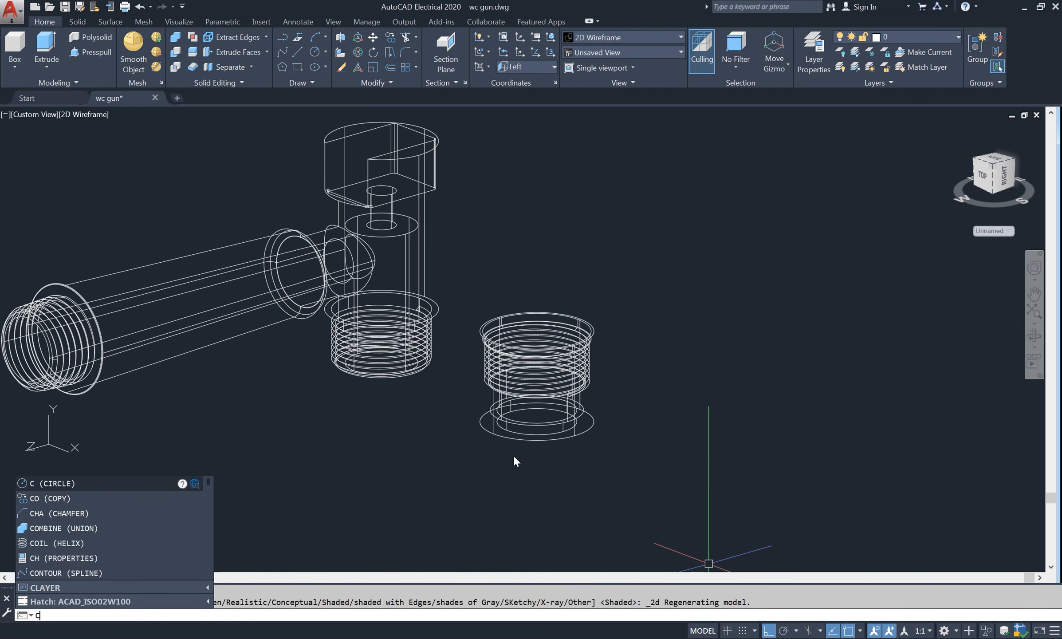
key("Return")
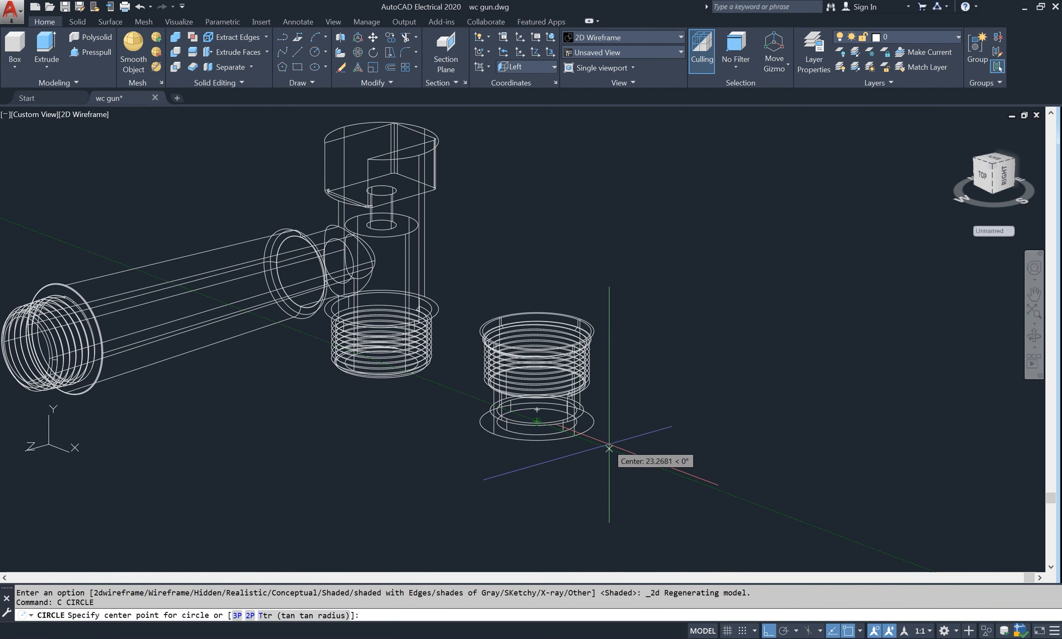
left_click(676, 474)
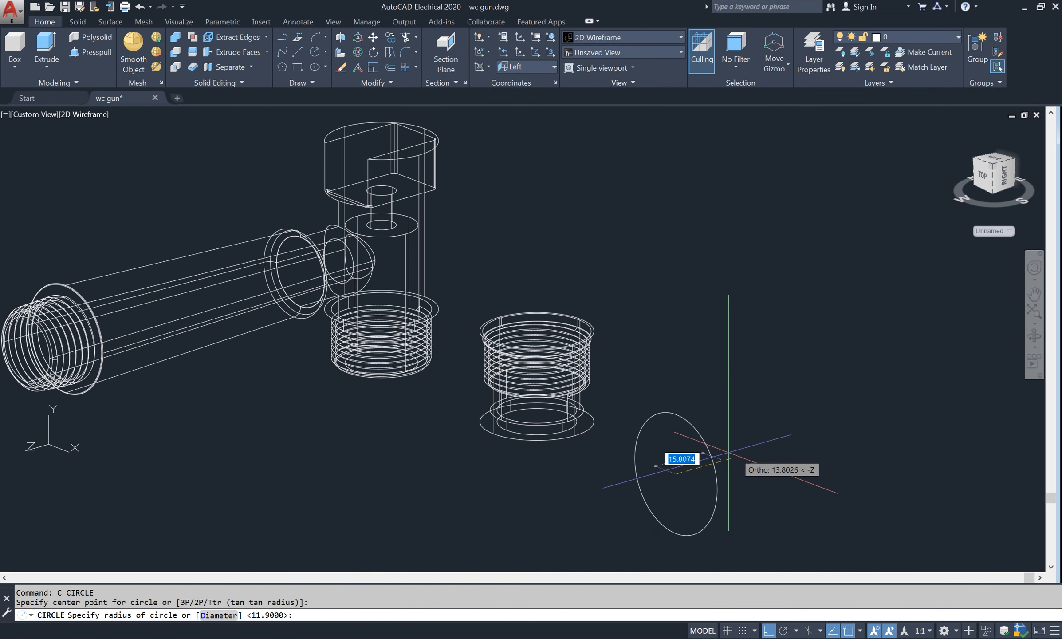
key("Escape")
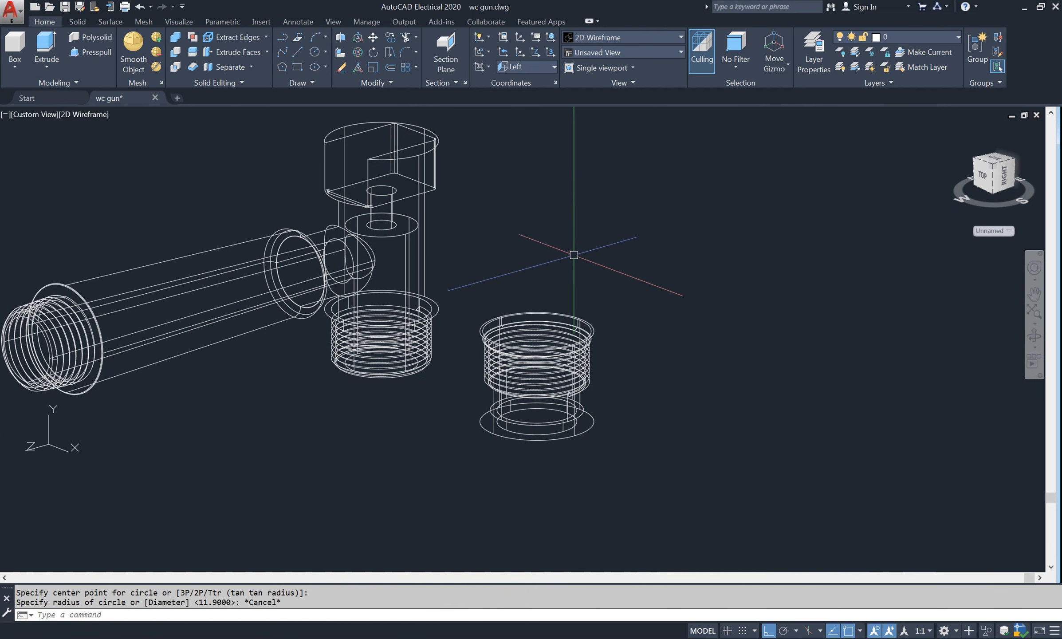
Set the coordinate system to World and draw a 17.5 diameter circle beside the threaded cylinder, in line with its base centre.
left_click(534, 66)
left_click(528, 86)
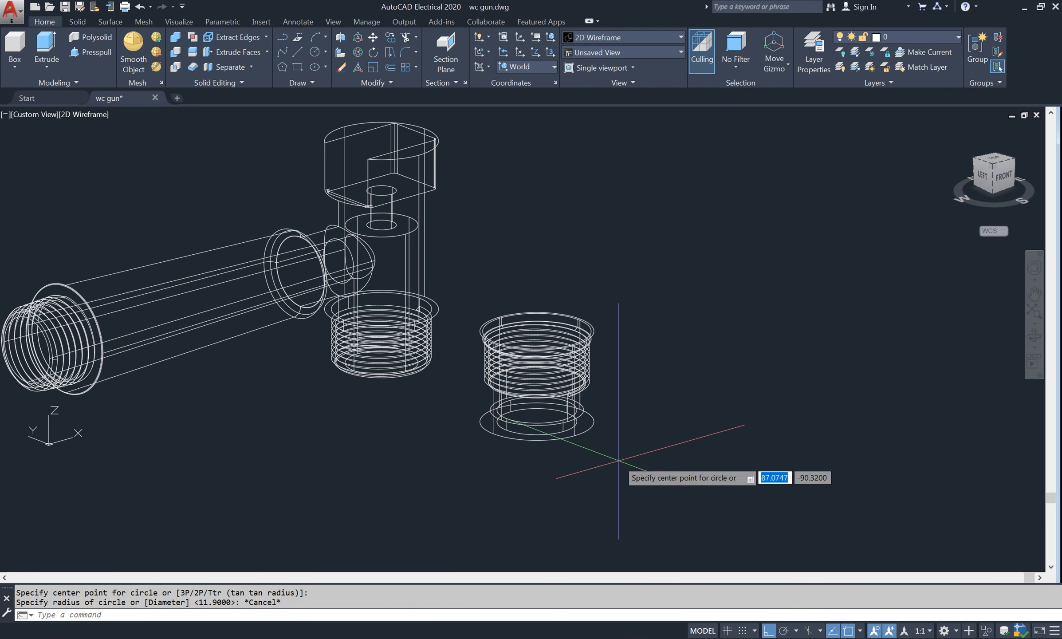
type("c")
key("Return")
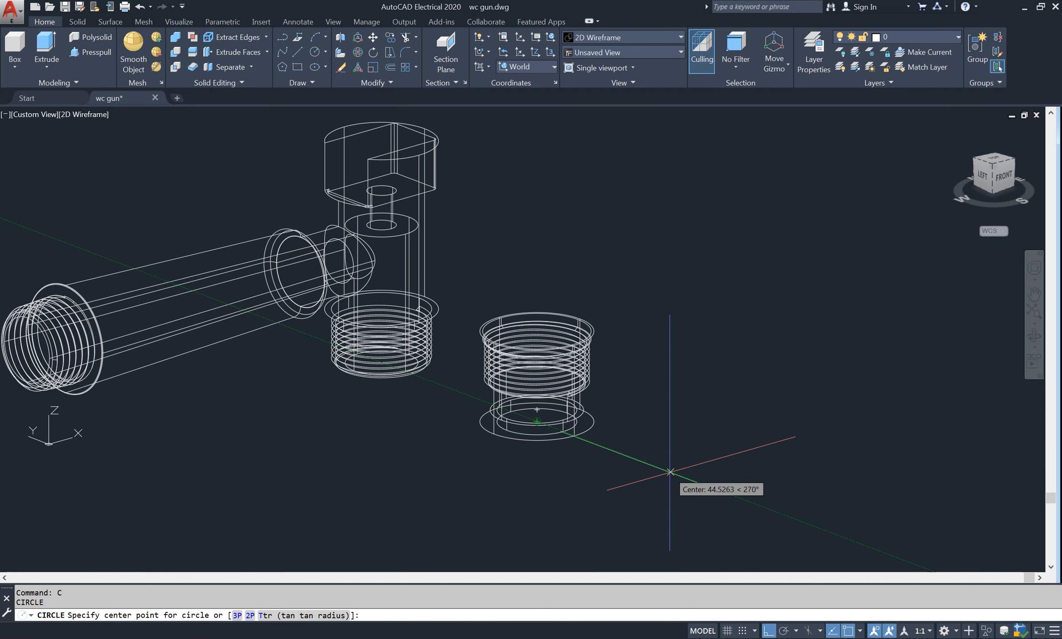
left_click(676, 475)
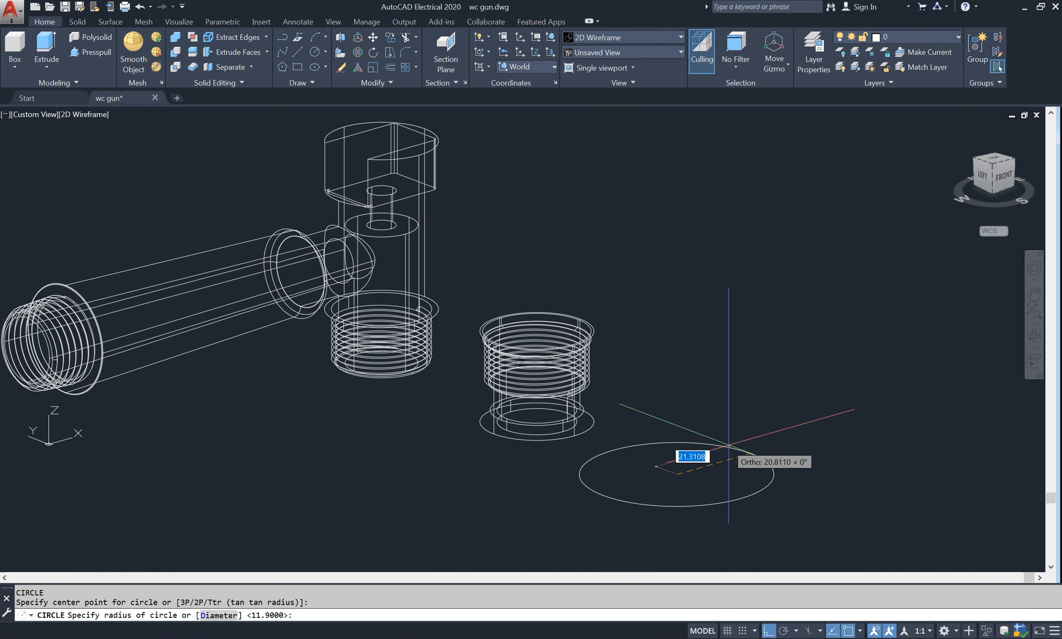
type("d")
key("Return")
type("1")
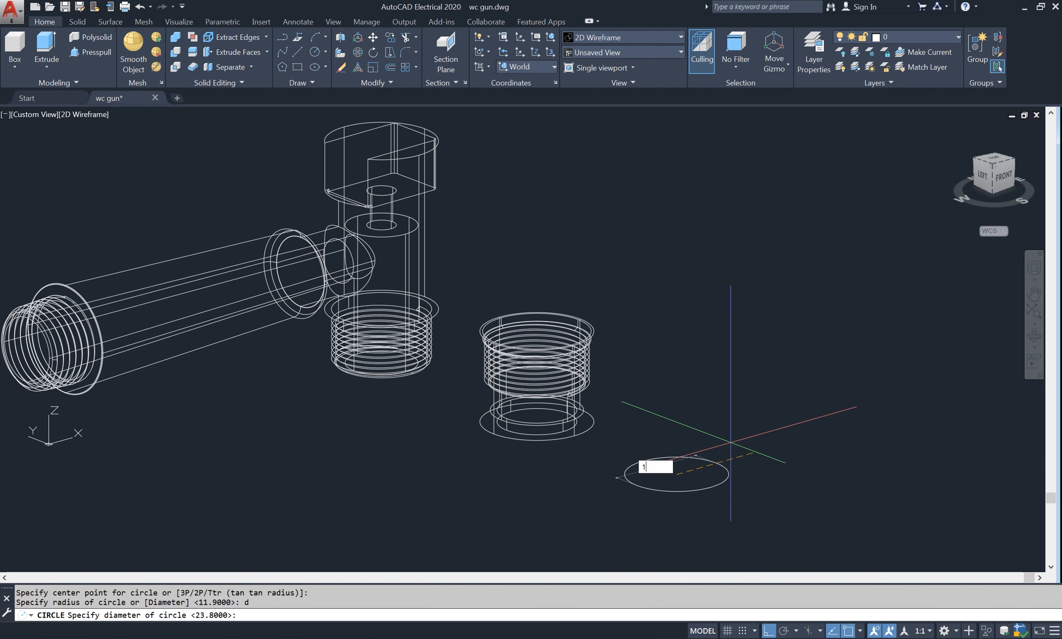
type("7.5")
key("Return")
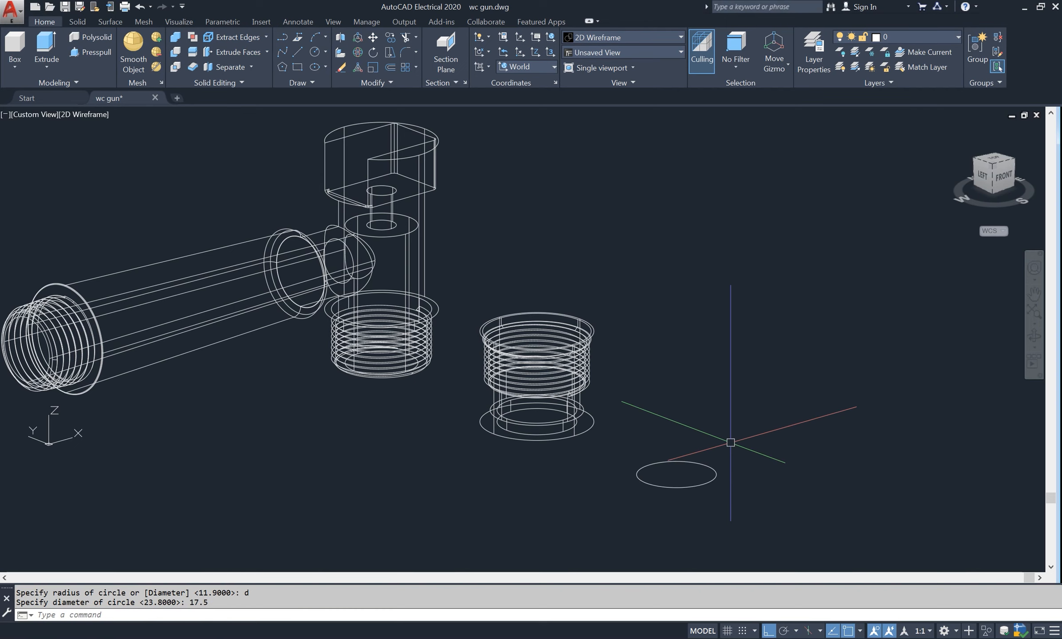
Extrude the 17.5 diameter circle beside the threaded cylinder to a height of 2.7.
left_click(991, 173)
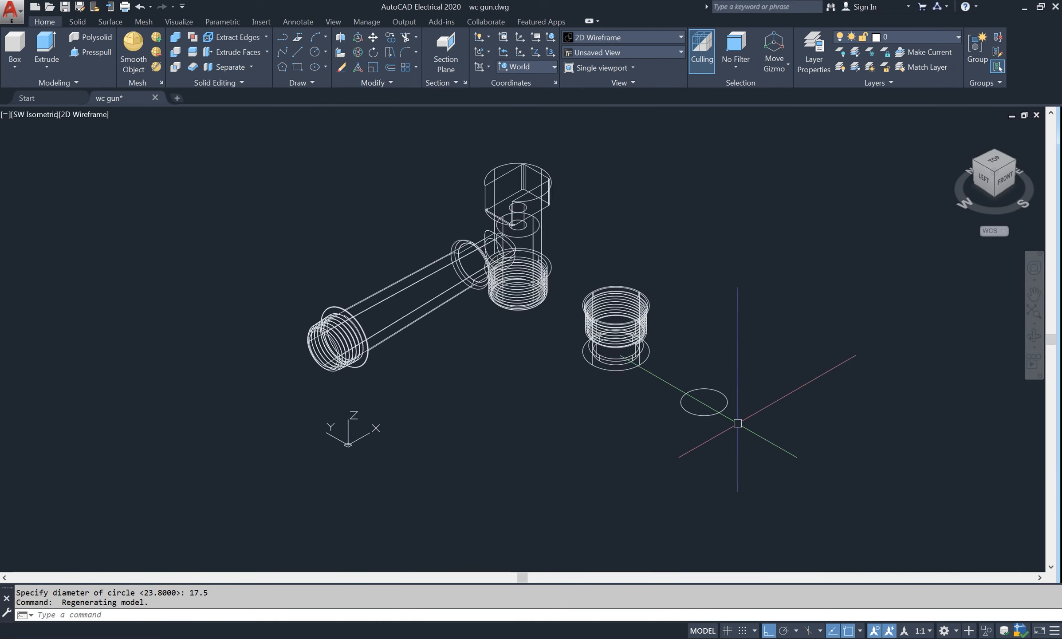
scroll(726, 404, "up", 5)
type("ex")
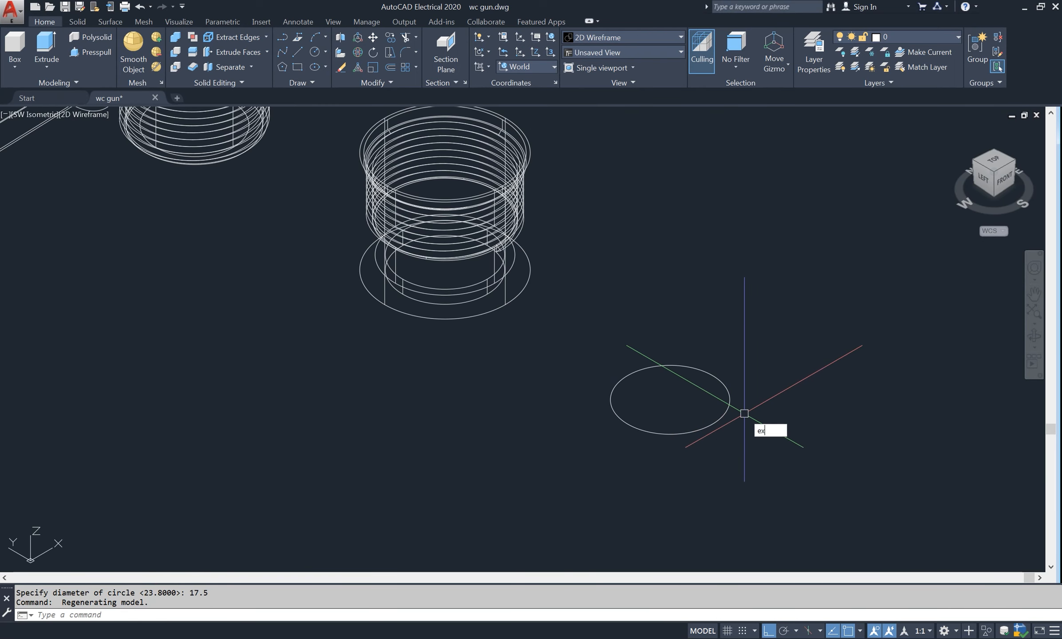
type("t")
key("Return")
left_click(724, 414)
key("Return")
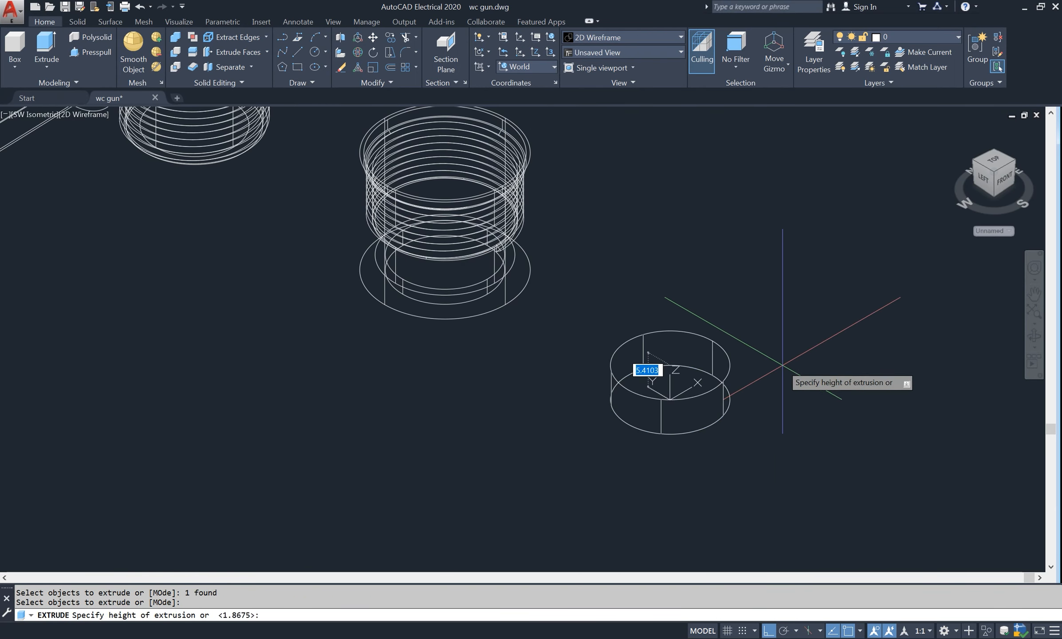
type("2.")
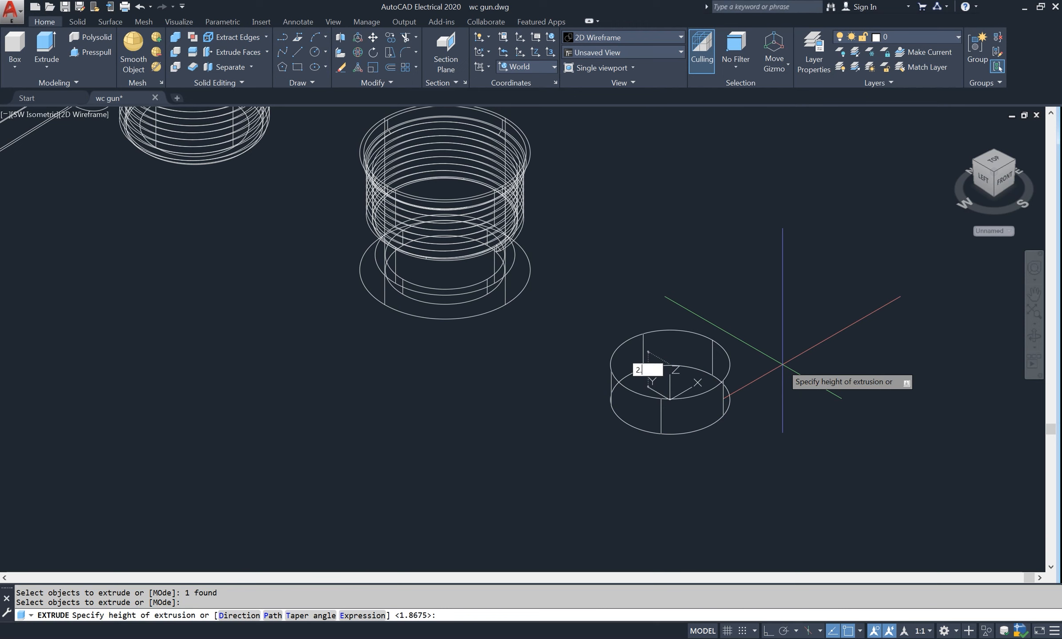
type("7")
key("Return")
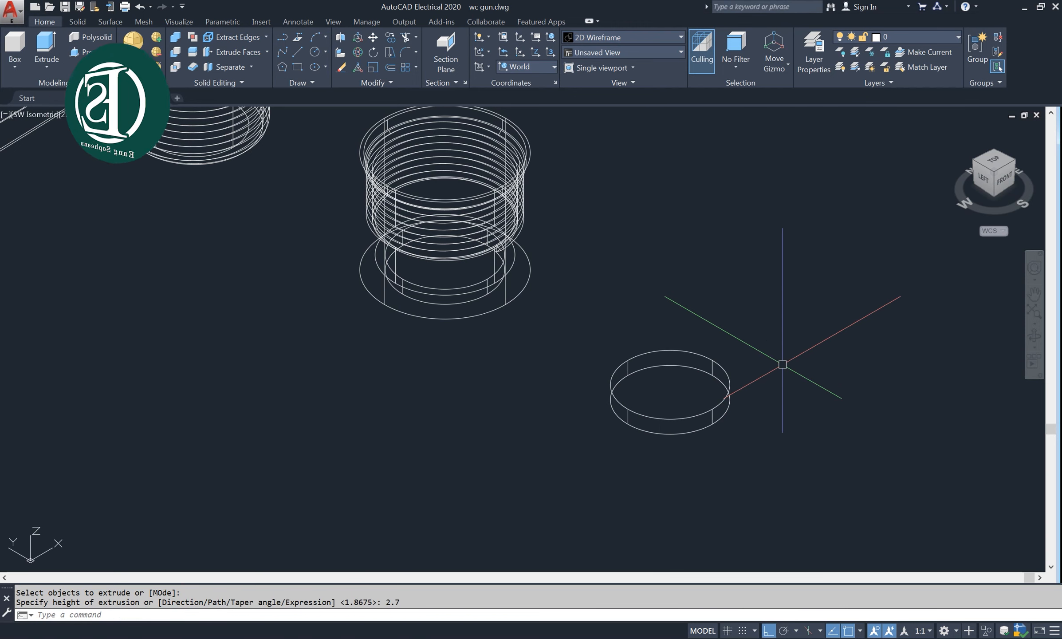
Draw a 20.5 diameter circle centred on the top face of the extruded disc.
type("c")
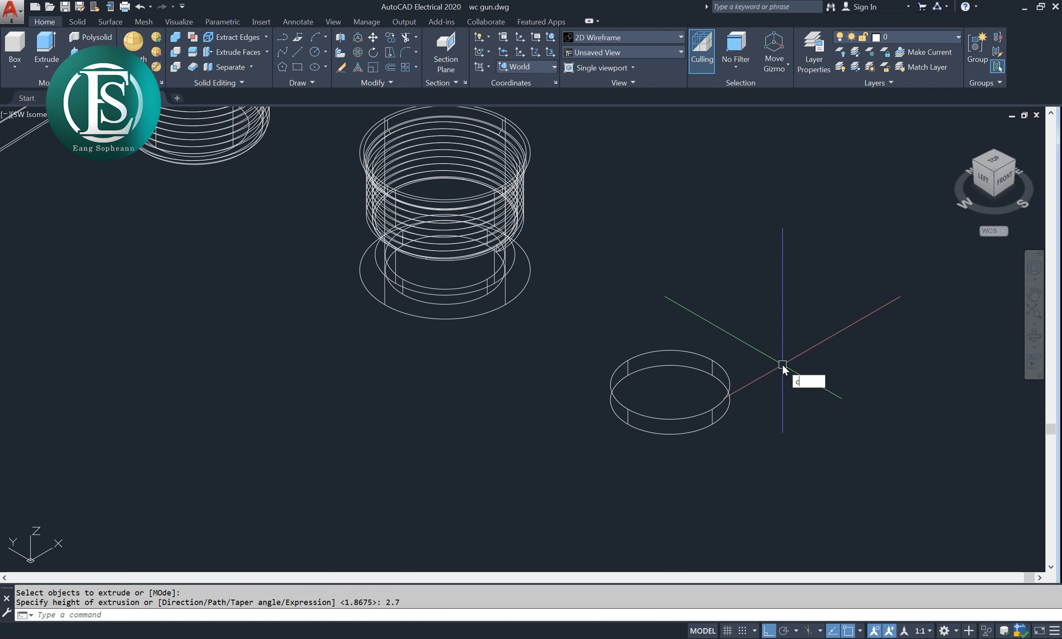
key("Return")
left_click(670, 384)
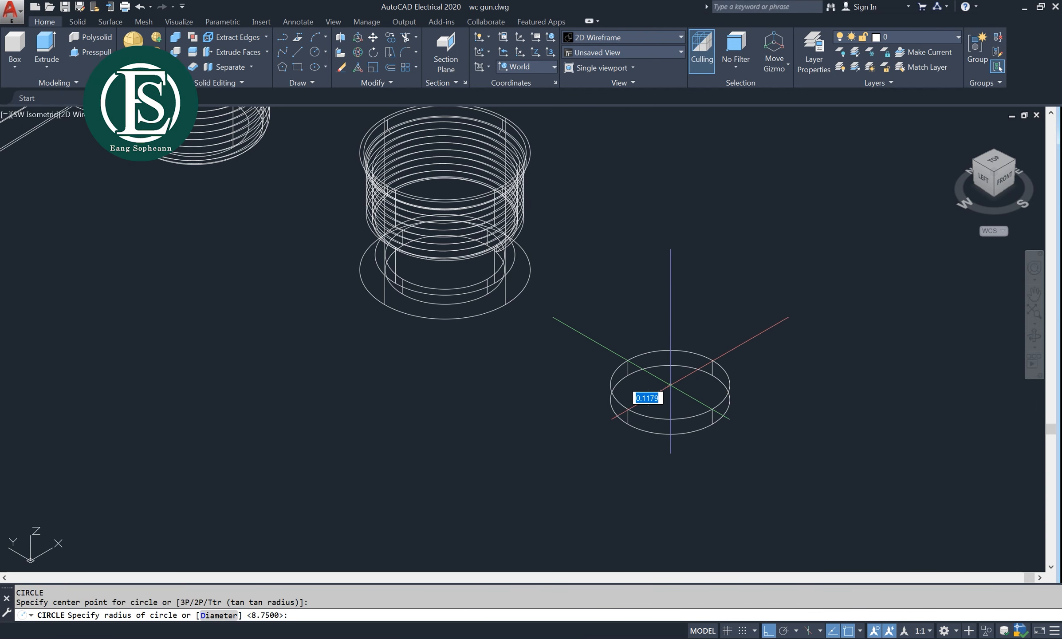
type("d")
key("Return")
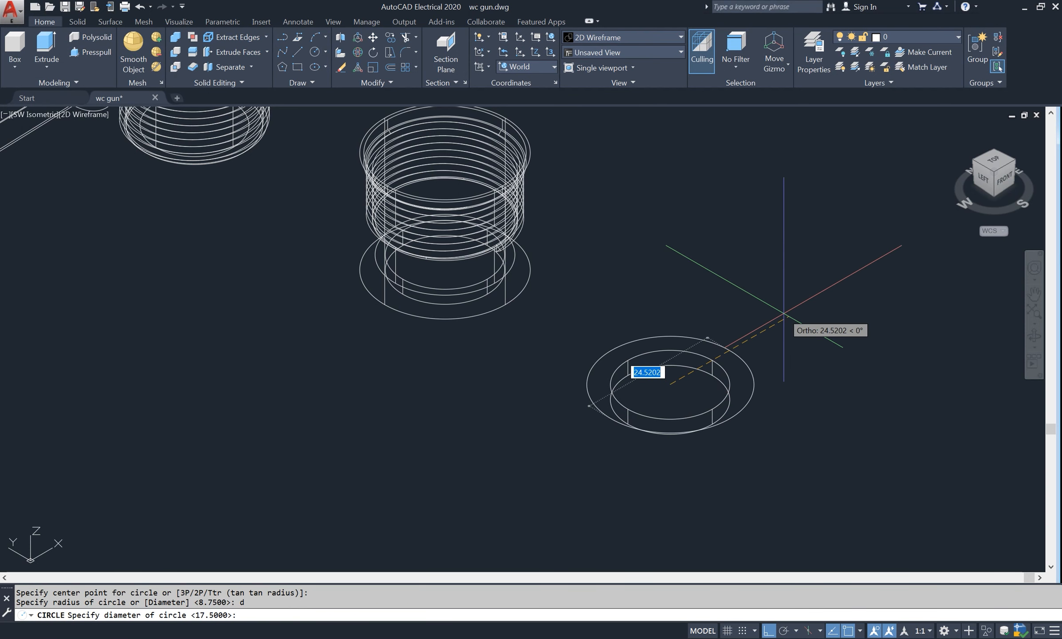
type("20.5")
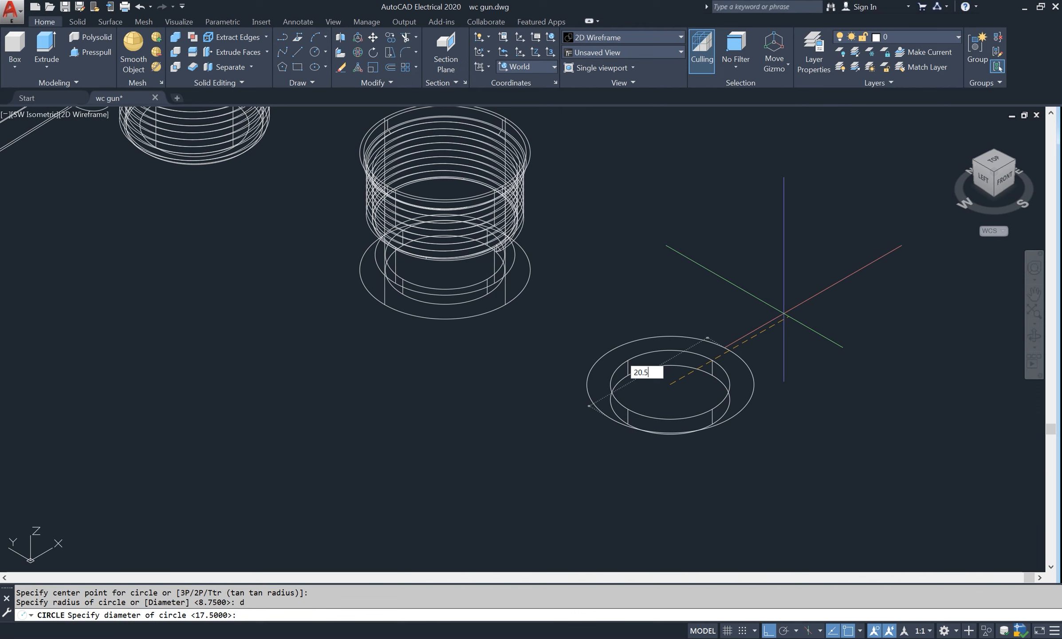
key("Return")
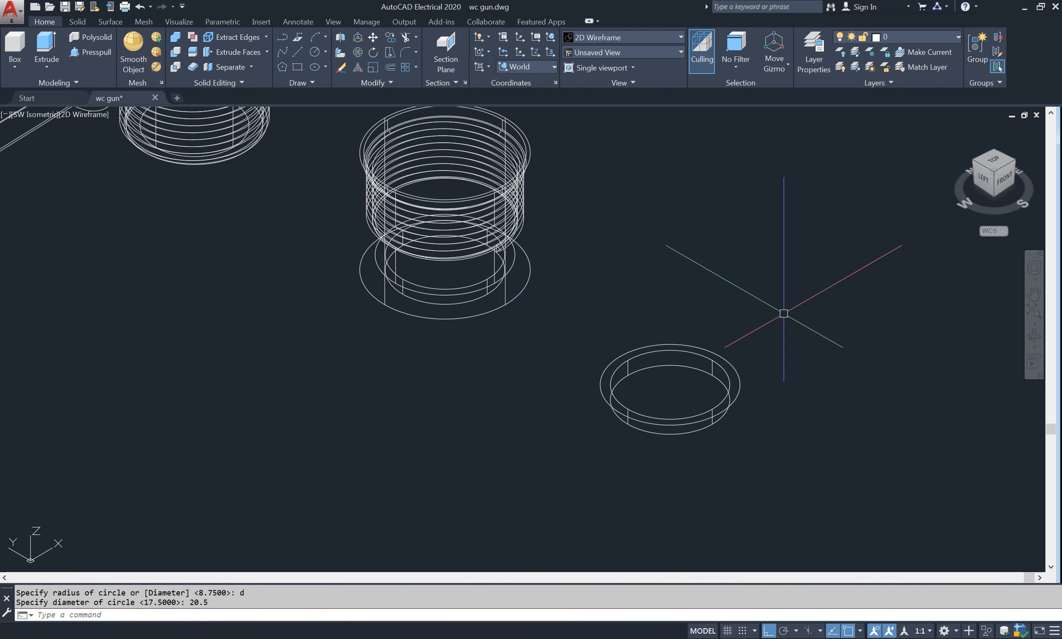
Extrude the 20.5 diameter circle upward to a height of 3.
type("ext")
key("Return")
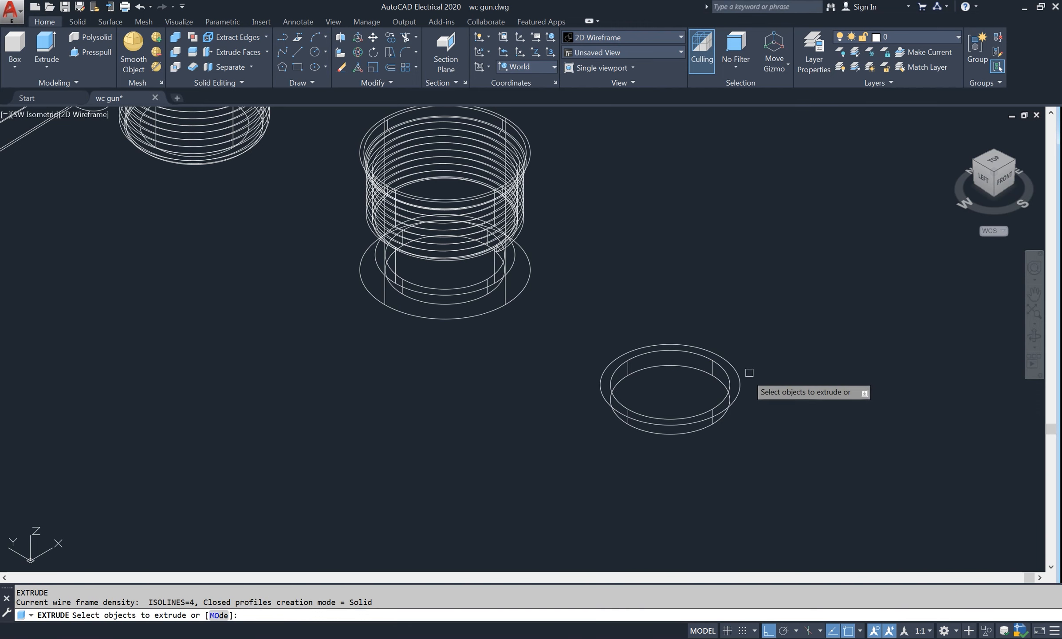
left_click(740, 384)
key("Return")
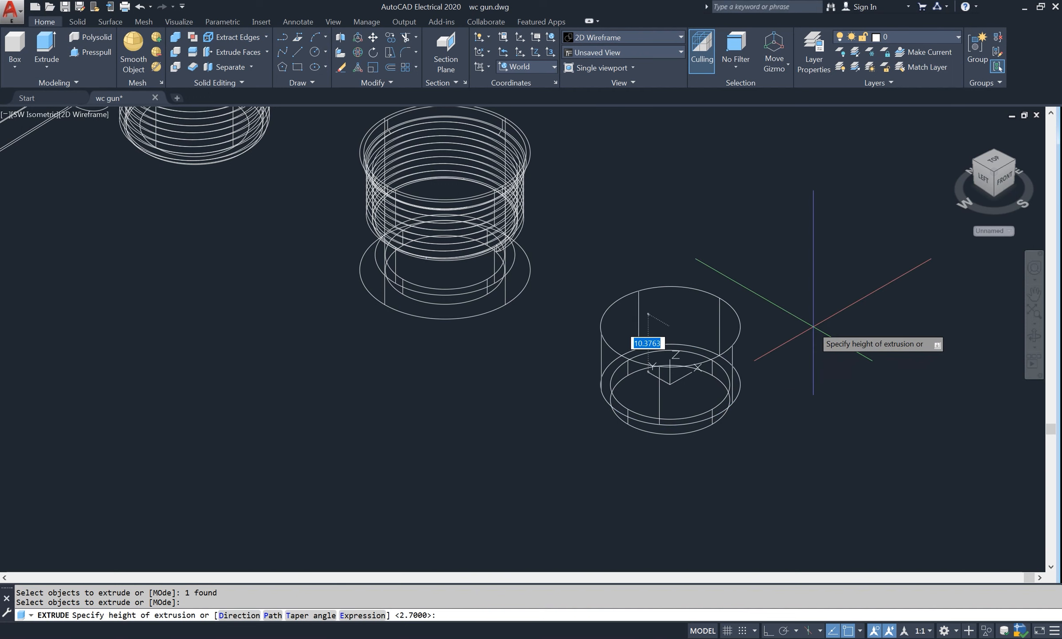
key("Return")
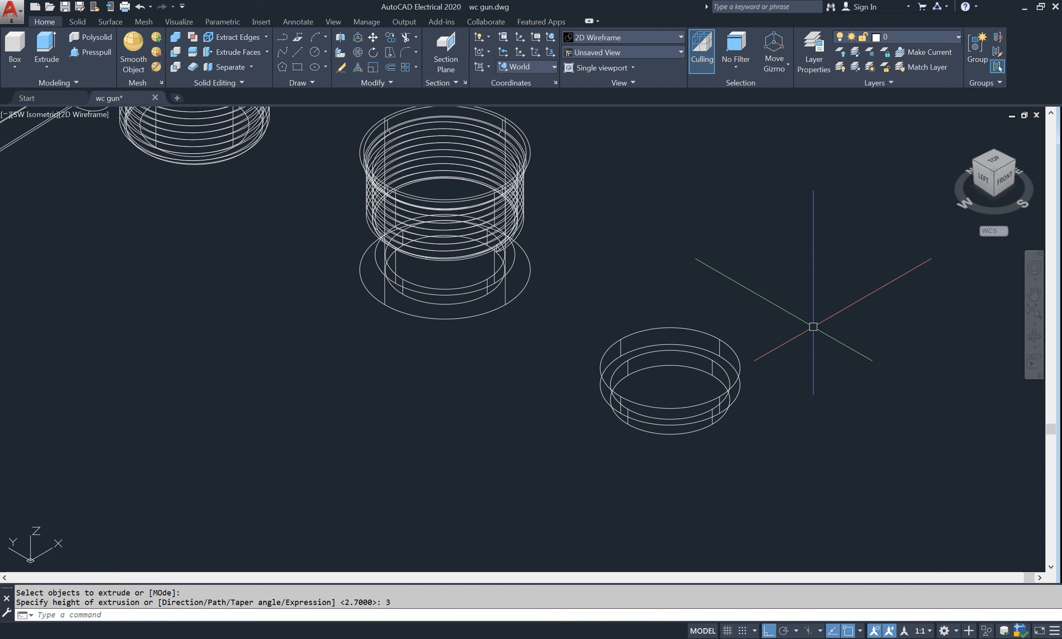
Draw an 8 diameter circle centred on the bottom face of the lower disc.
type("c")
key("Return")
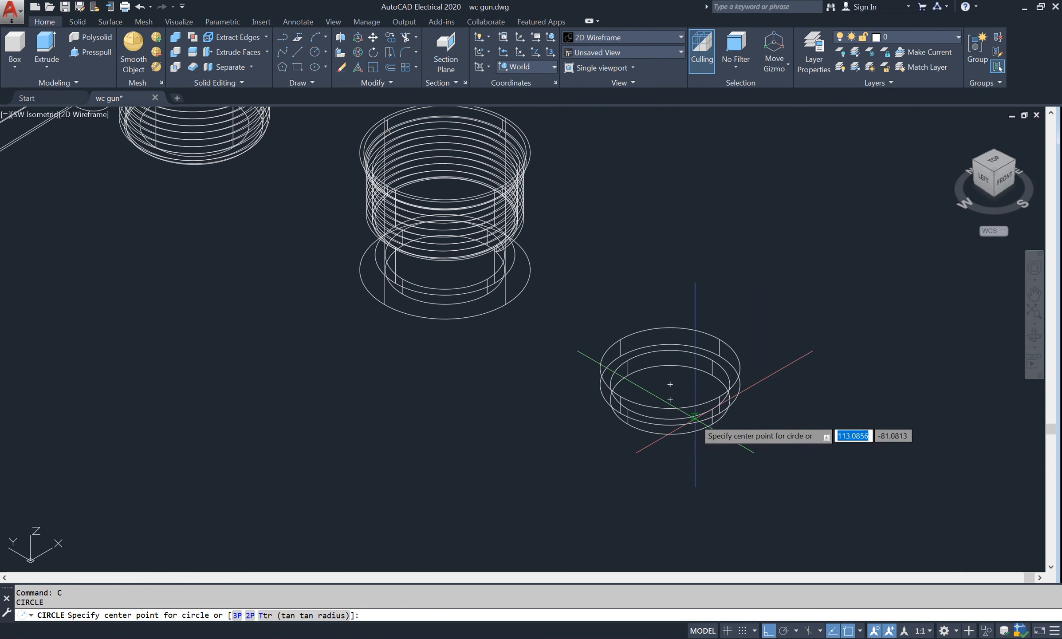
left_click(670, 399)
type("d")
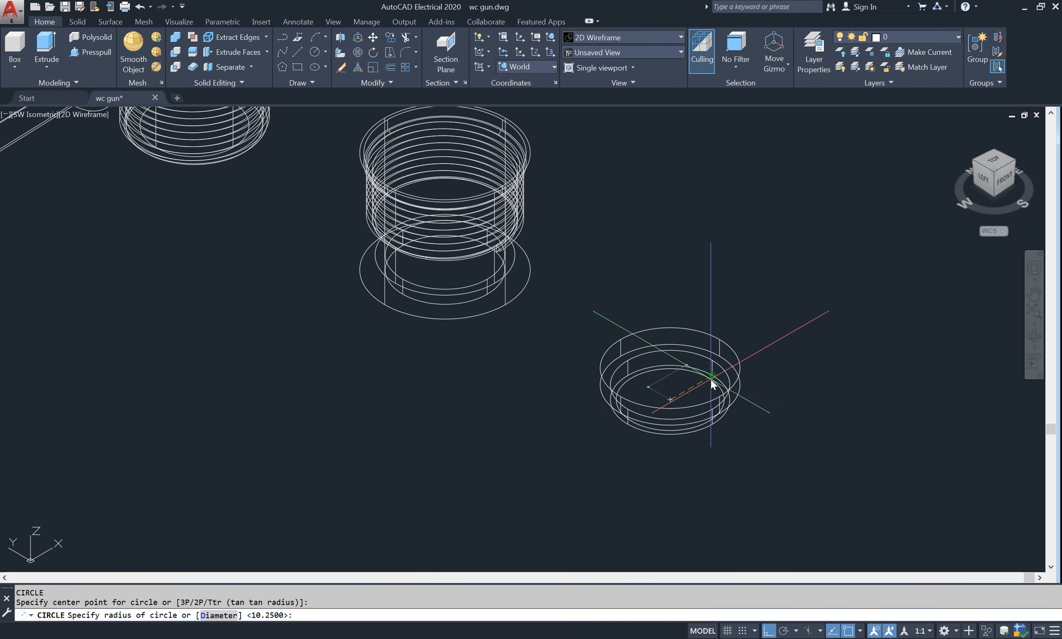
key("Return")
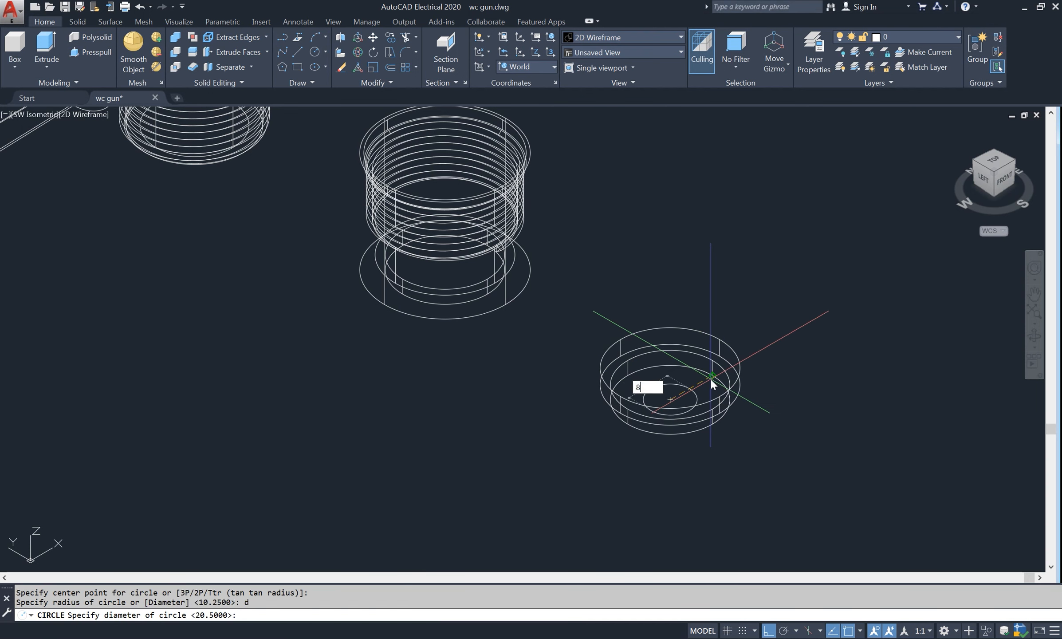
key("Return")
Extrude the 8 diameter circle upward to a height of 1 inside the lower disc.
type("ext")
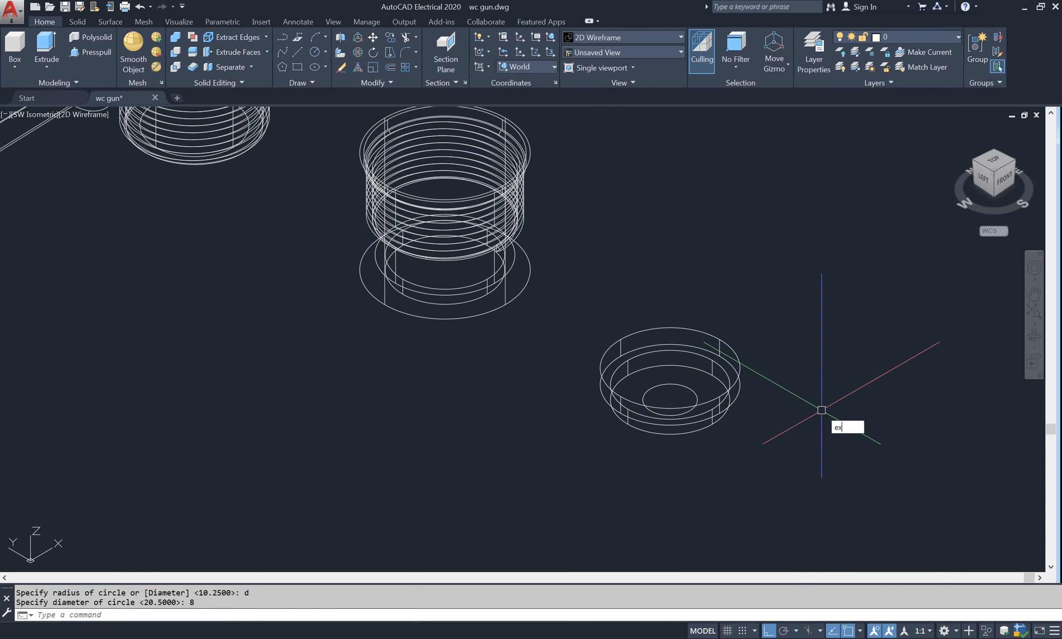
key("Return")
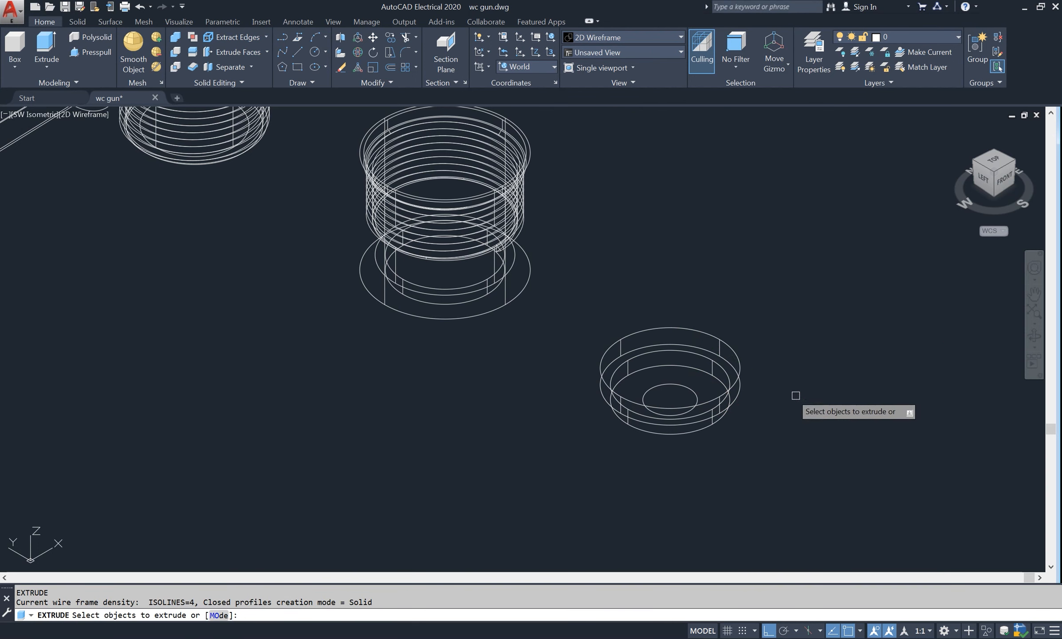
left_click(698, 397)
key("Return")
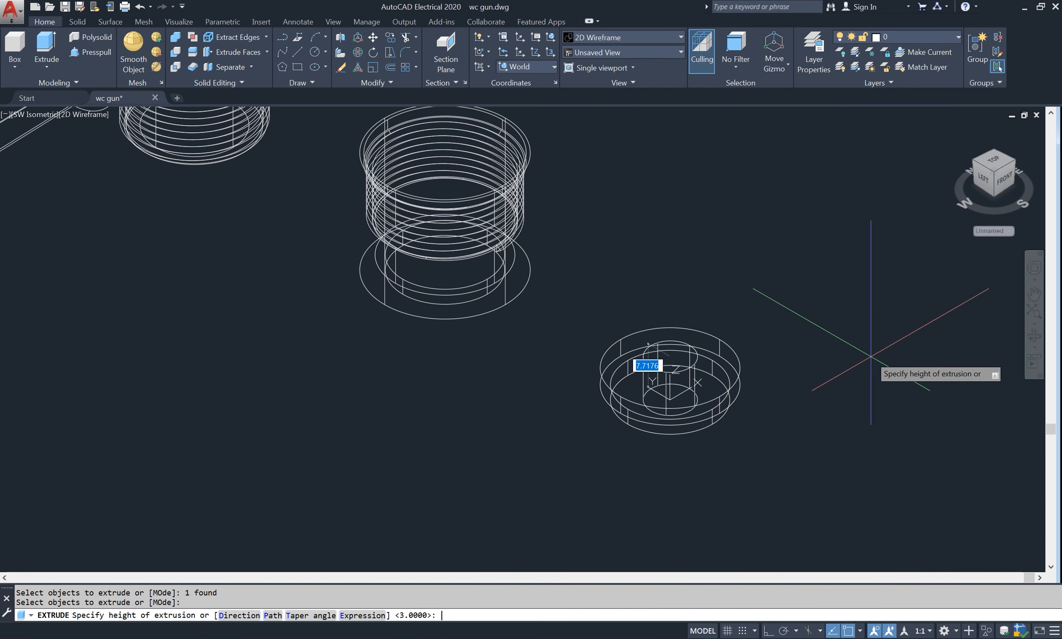
type("1")
key("Return")
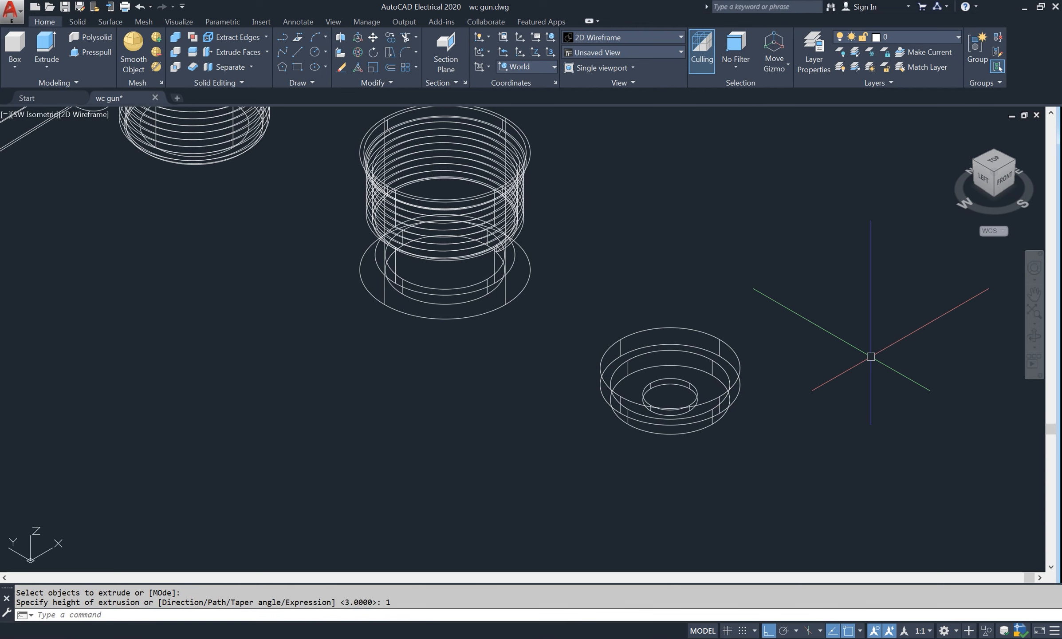
Subtract the small 8 diameter disc from the two larger stacked discs to form one recessed cap.
type("su")
key("Return")
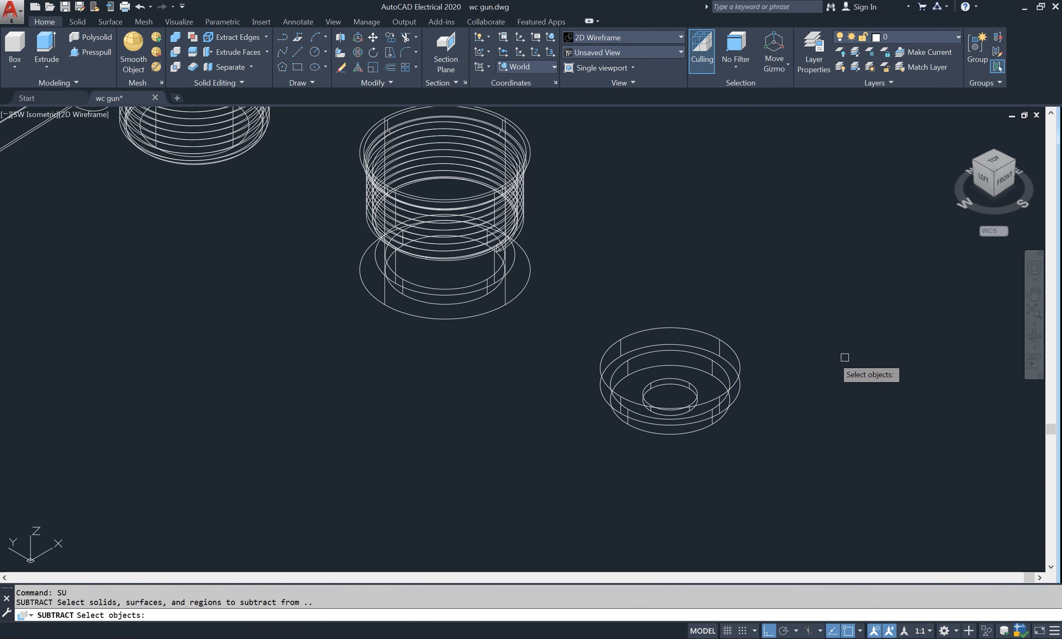
left_click(779, 342)
left_click(735, 365)
key("Return")
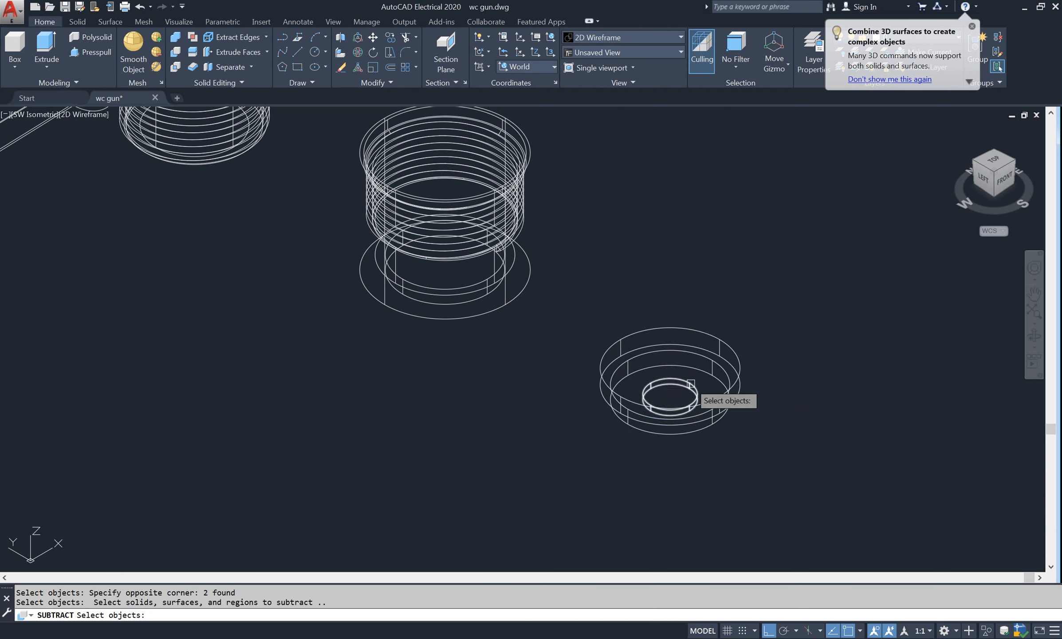
left_click(696, 396)
key("Return")
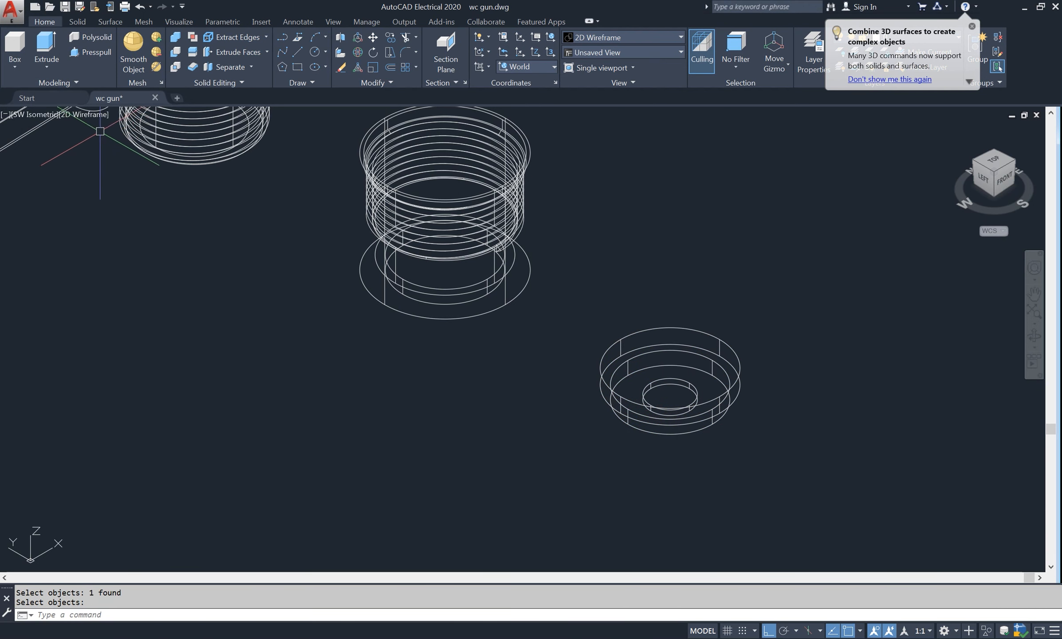
Switch to the Shaded visual style and view the underside of the stepped cap up close.
left_click(91, 117)
left_click(135, 195)
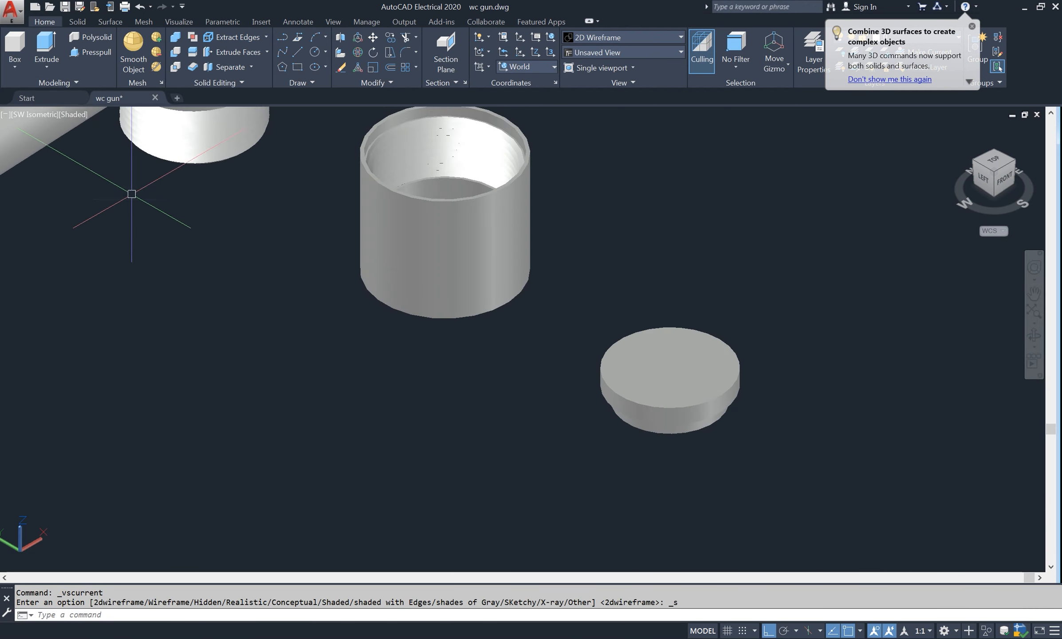
left_click(992, 195)
scroll(725, 396, "up", 4)
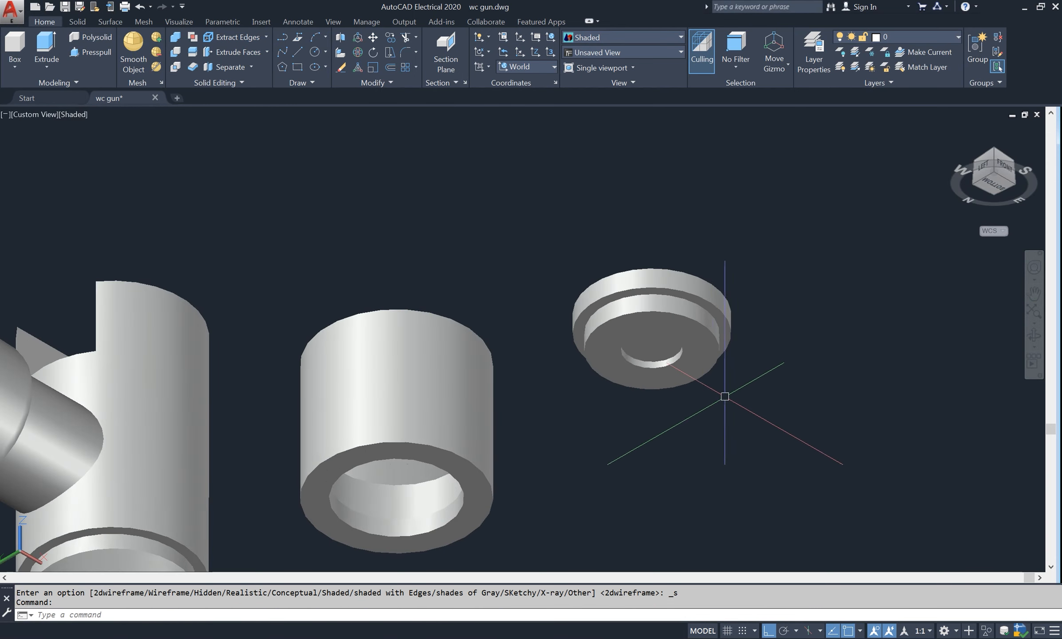
scroll(701, 389, "up", 3)
Chamfer the inner floor edge of the circular recess under the cap with both distances set to 1.
type("c")
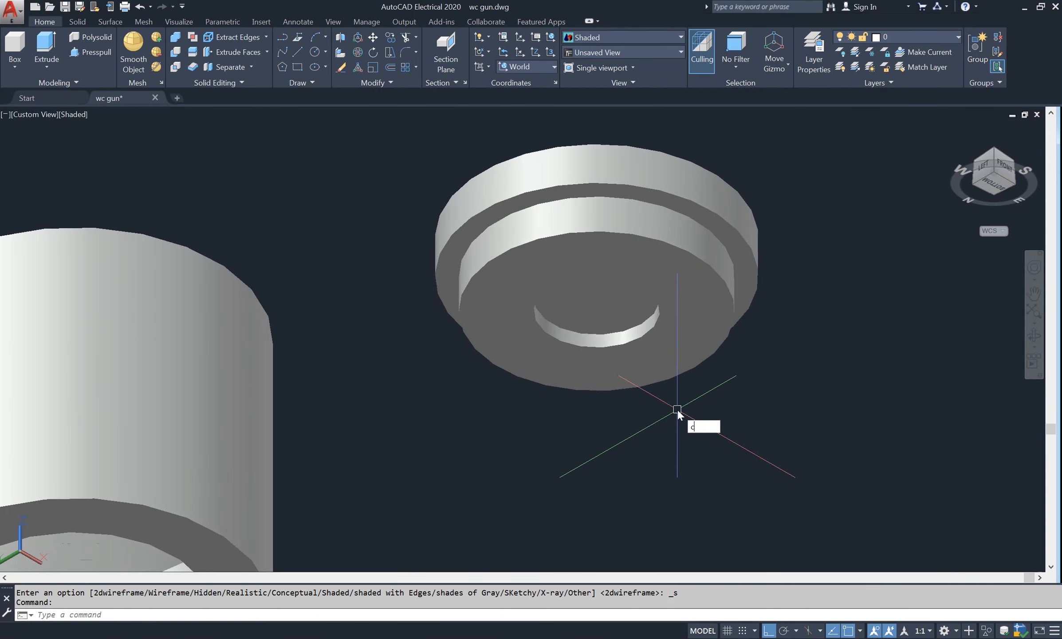
type("ha")
key("Return")
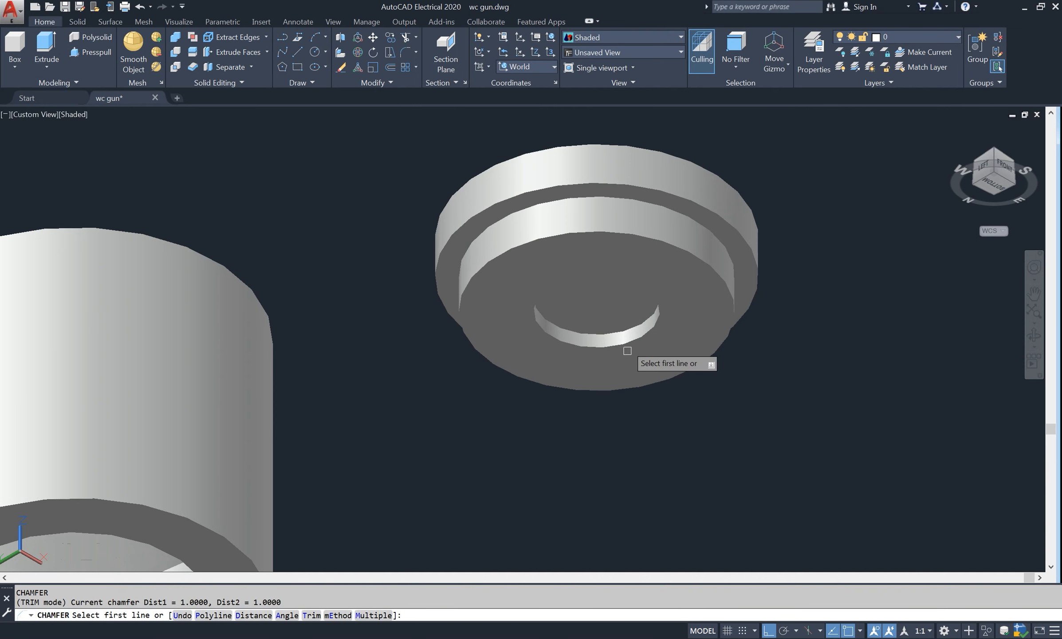
left_click(628, 349)
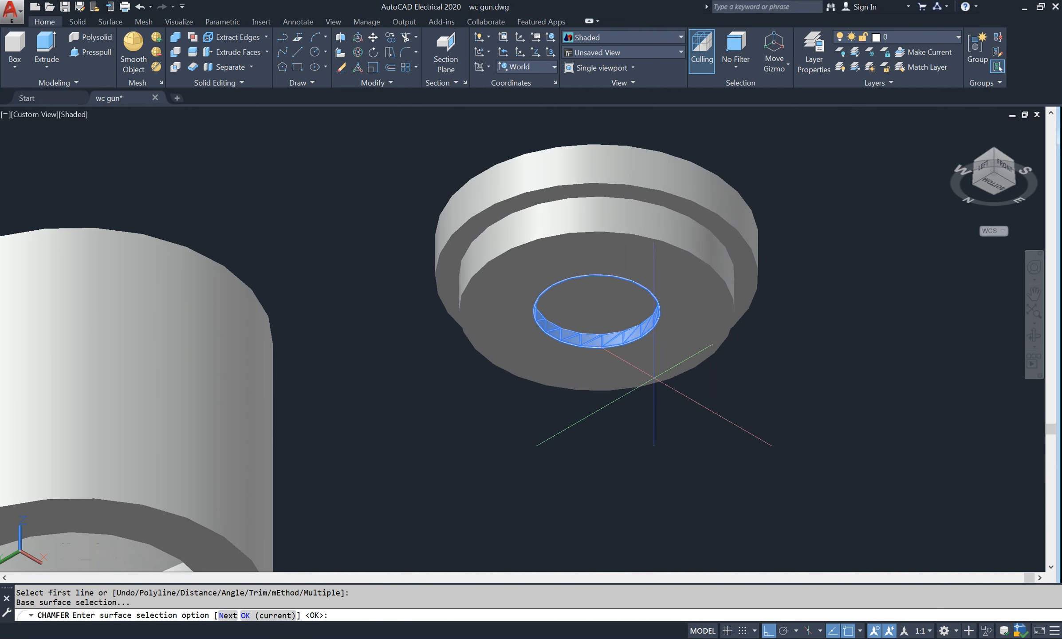
key("Return")
type("1")
key("Return")
type("1")
key("Return")
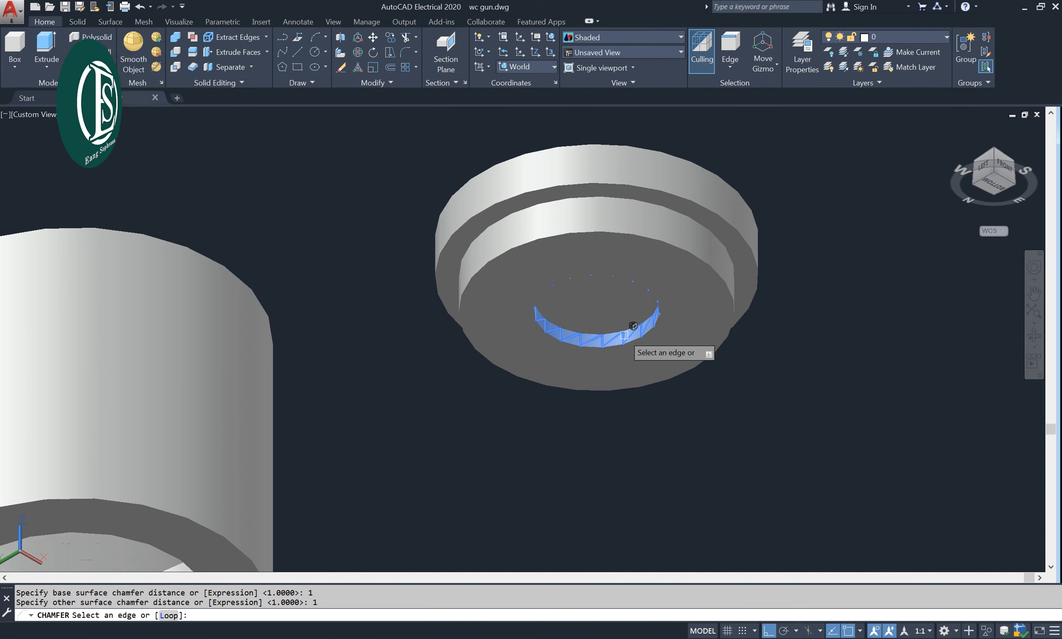
left_click(624, 335)
key("Return")
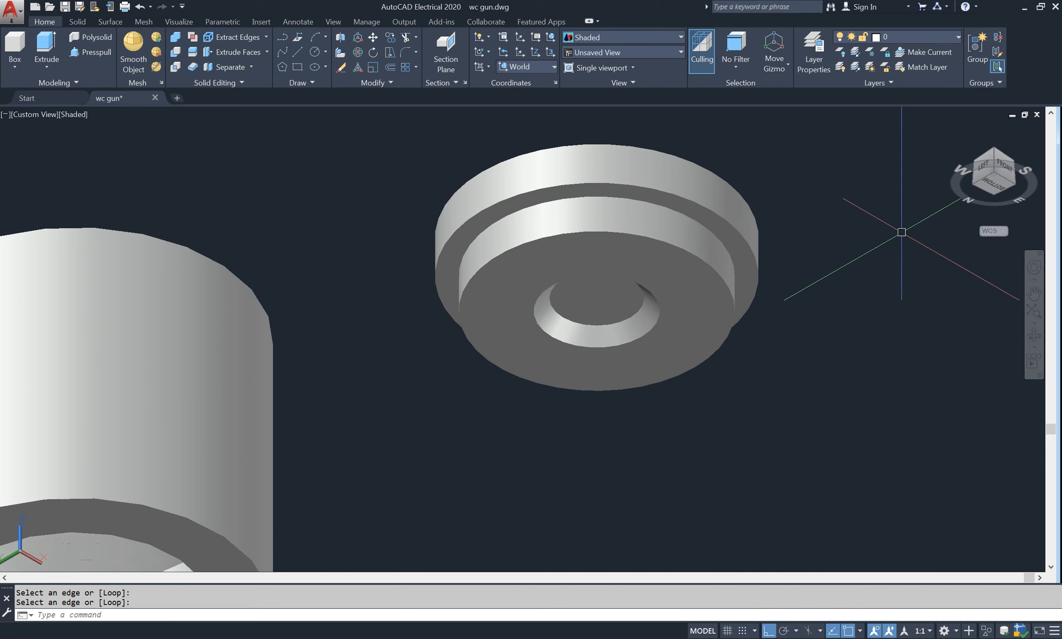
left_click(993, 151)
key("Return")
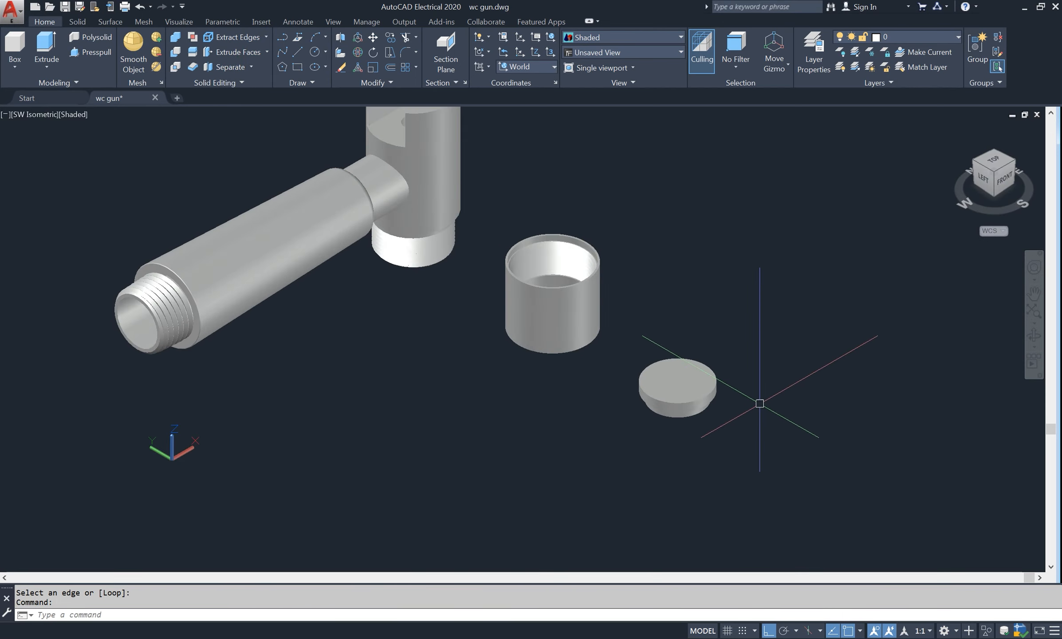
left_click(78, 23)
left_click(538, 62)
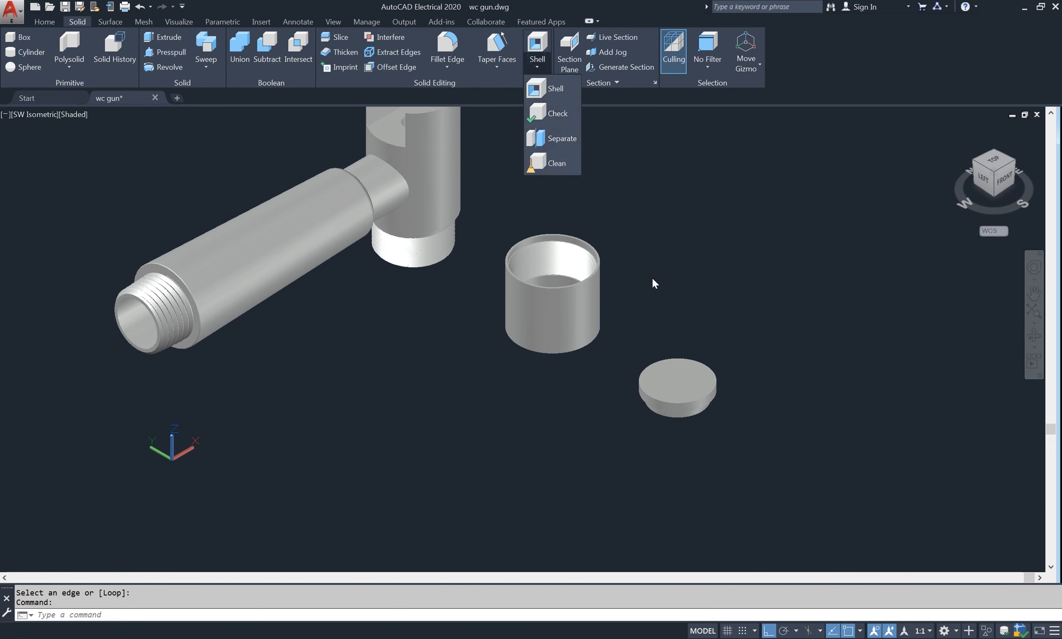
left_click(555, 89)
left_click(693, 381)
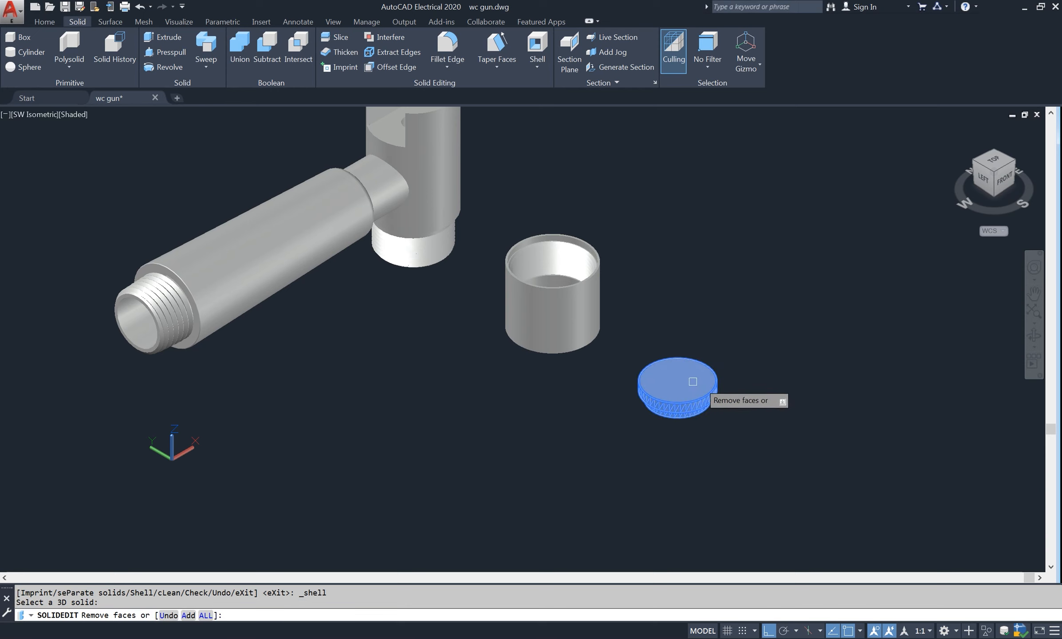
type("a")
key("Return")
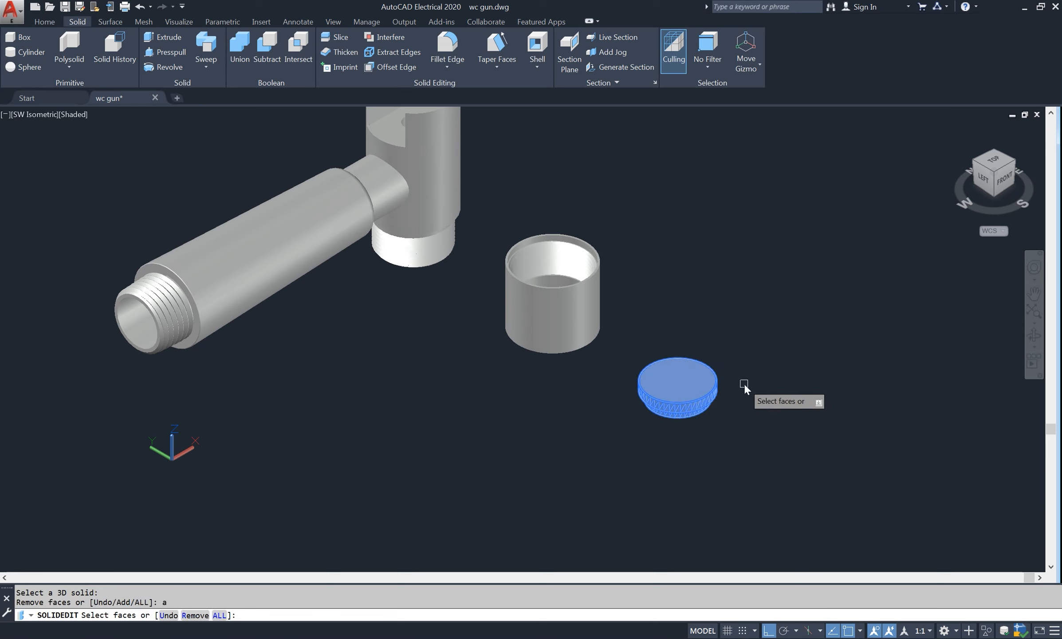
type("r")
key("Return")
key("Escape")
key("Escape")
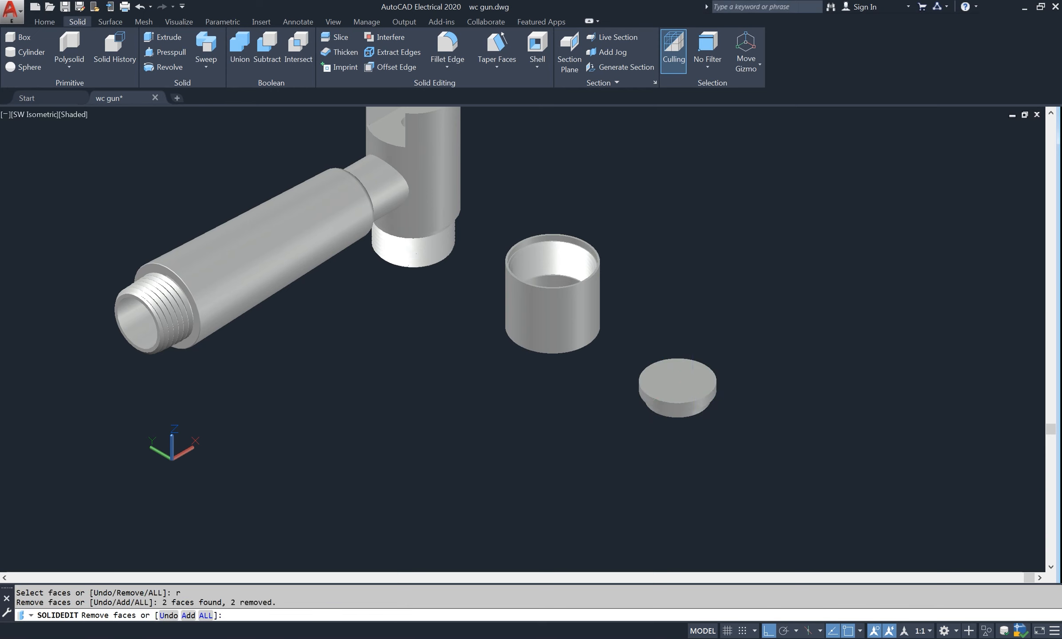
left_click(535, 54)
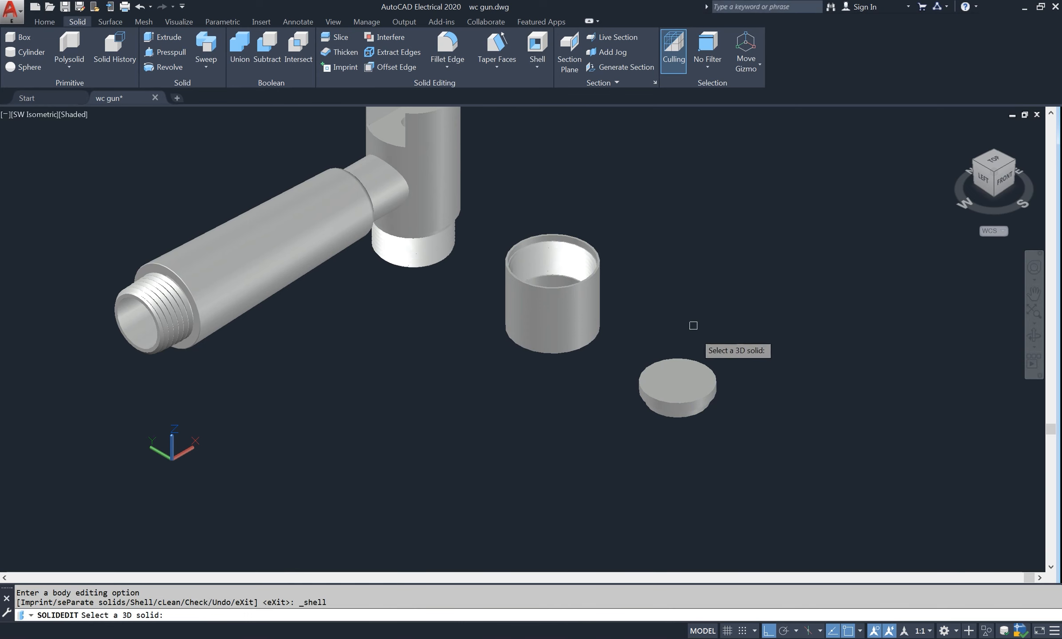
left_click(694, 384)
scroll(702, 385, "up", 5)
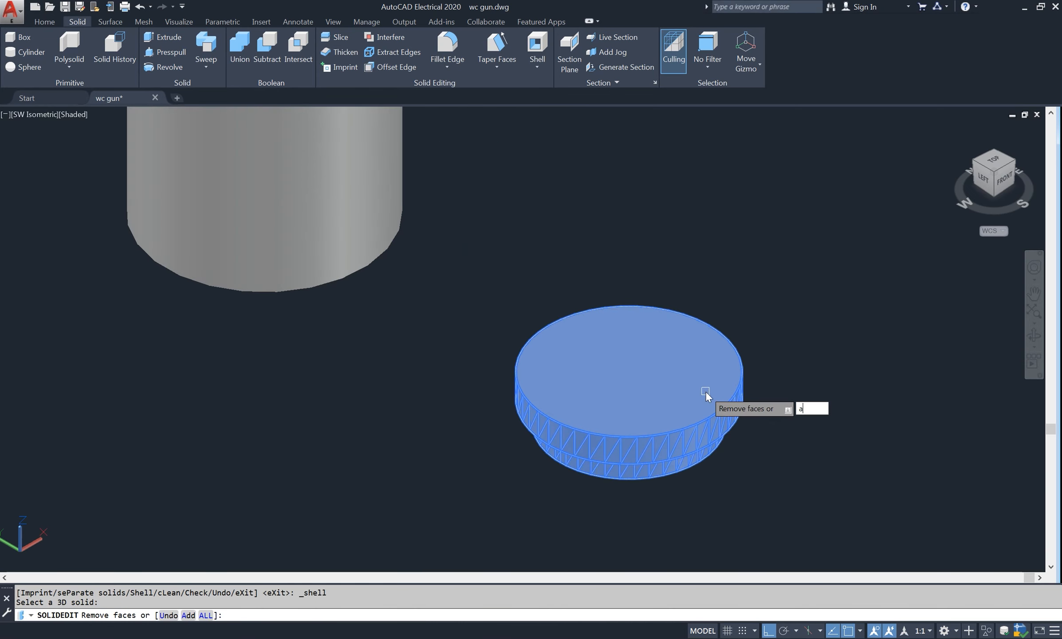
key("Return")
key("Return")
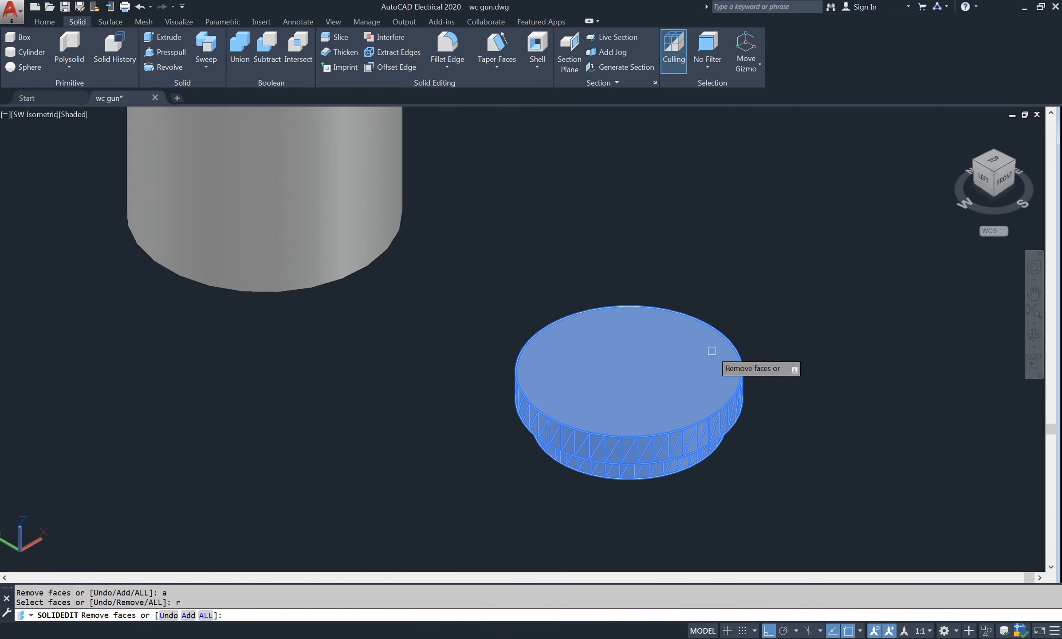
left_click(712, 351)
key("Escape")
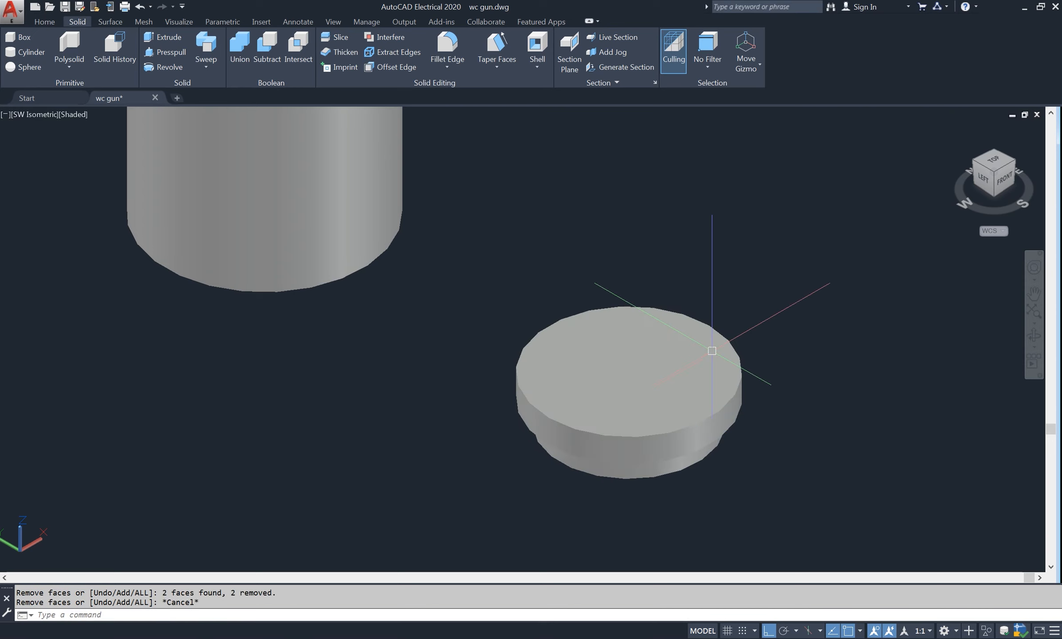
Shell the stepped cap into a hollow body, removing only its flat top face to leave the top open.
left_click(546, 62)
left_click(549, 87)
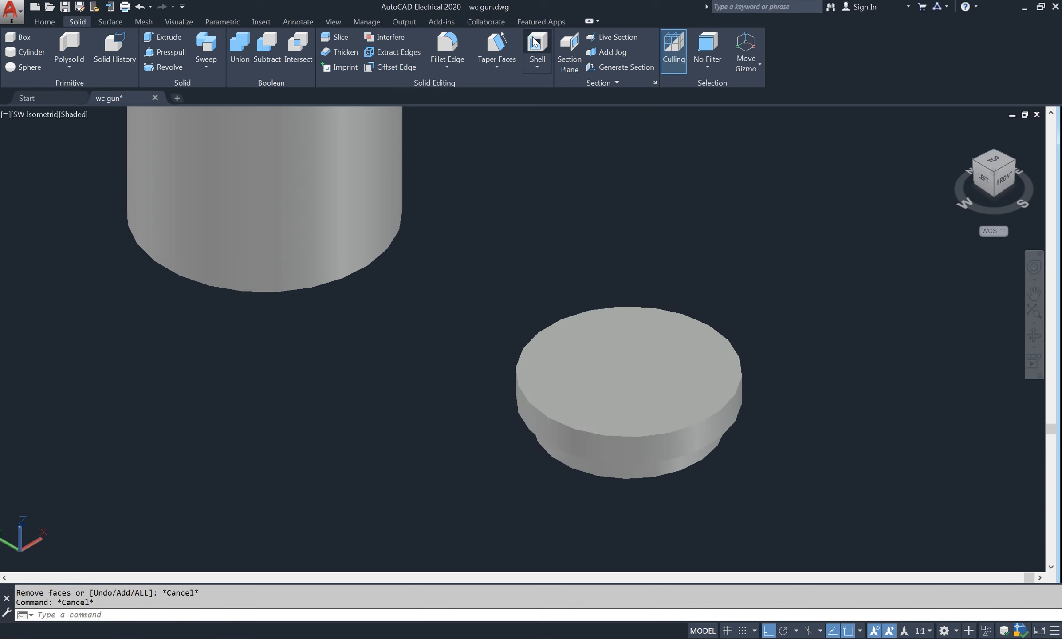
left_click(678, 453)
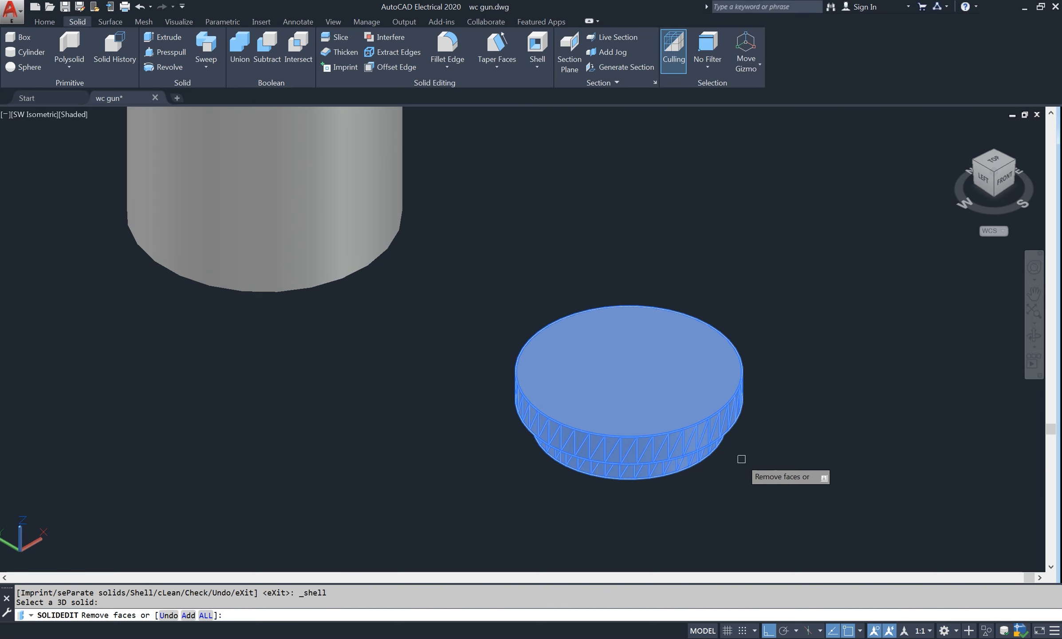
type("a")
key("Return")
type("r")
key("Return")
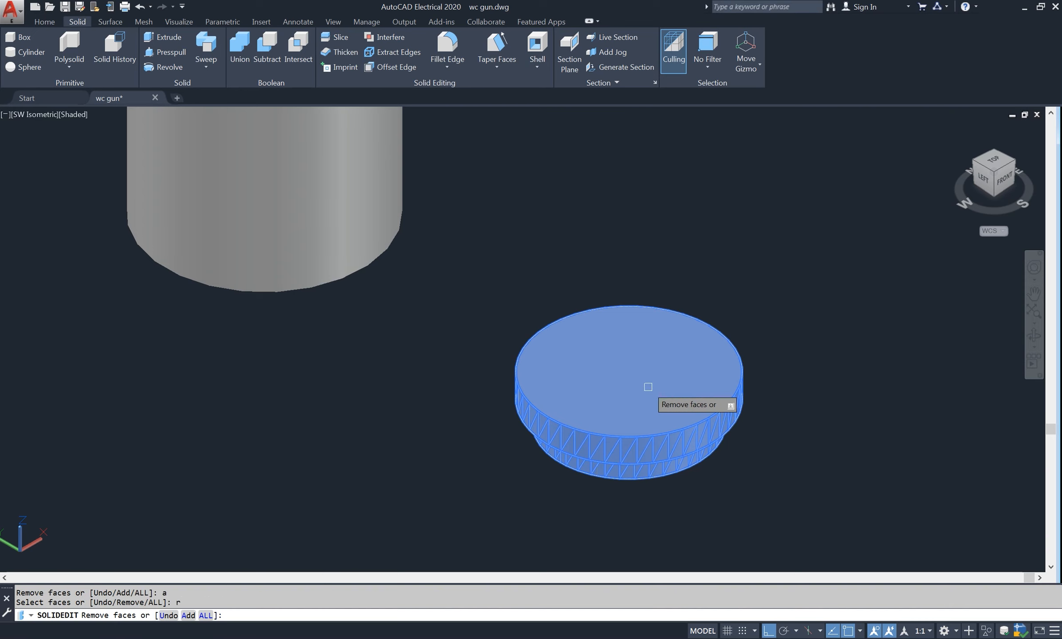
left_click(629, 386)
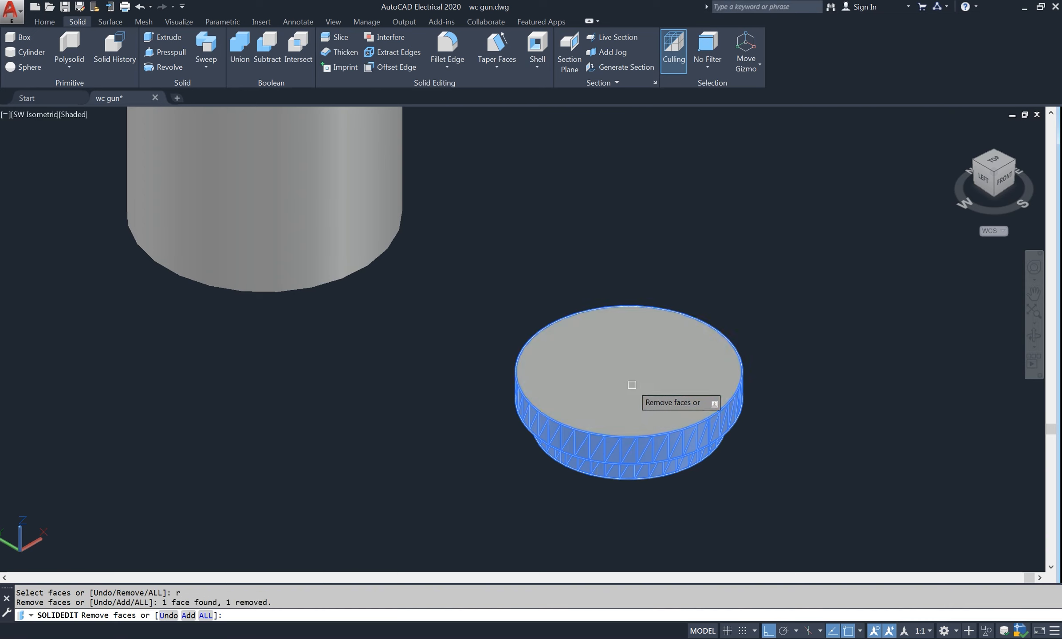
key("Return")
key("Return")
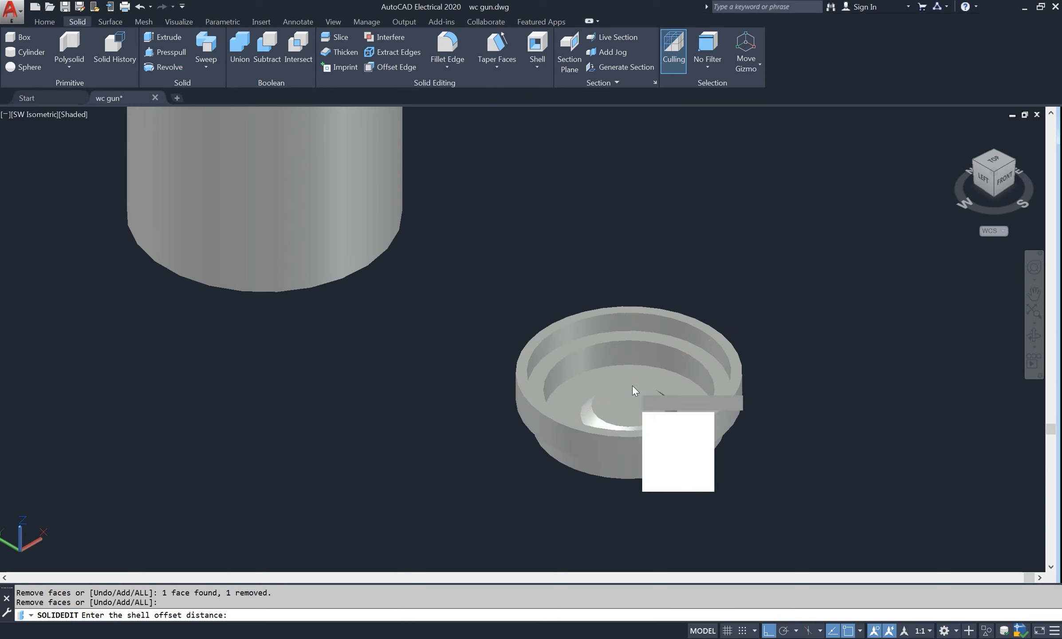
key("Return")
key("Return")
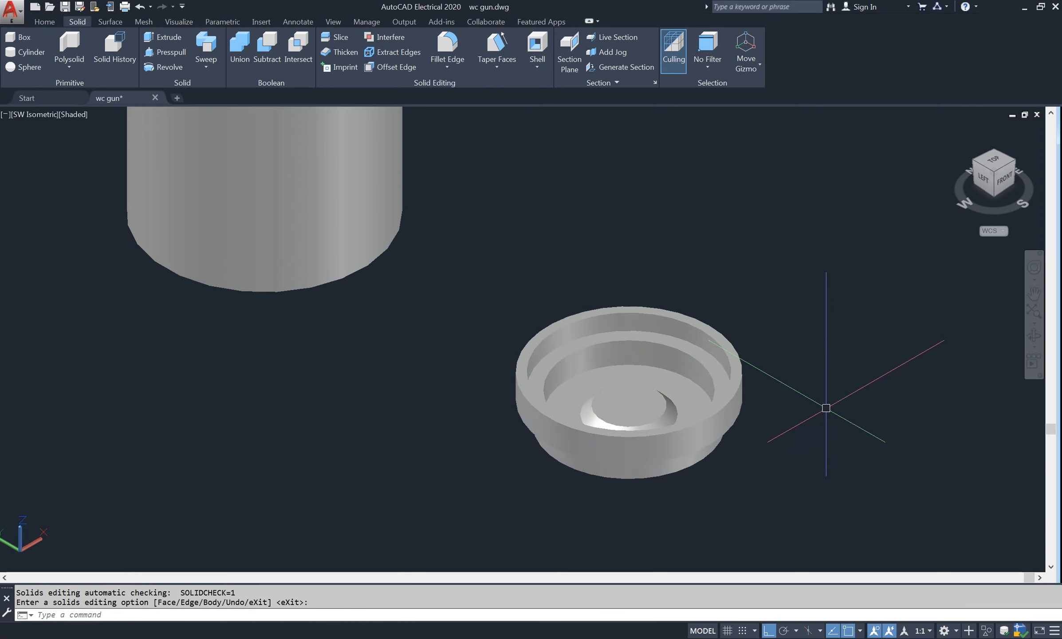
View the shelled cap from a steeper angle into its open top and switch to the 2D Wireframe visual style.
left_click(1034, 338)
left_click_drag(793, 399, 739, 449)
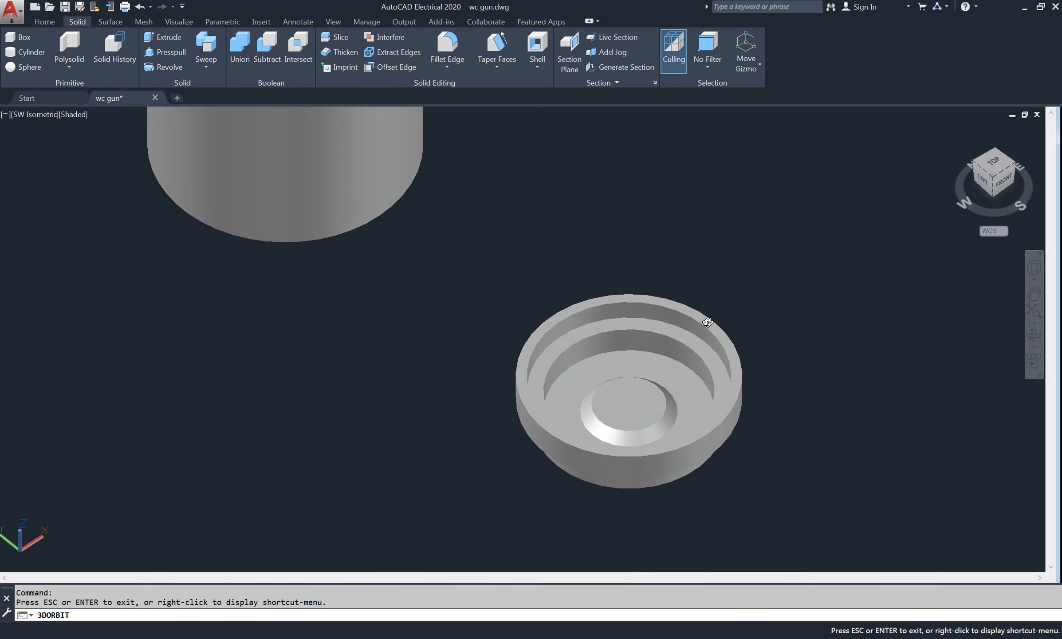
right_click(640, 210)
left_click(696, 214)
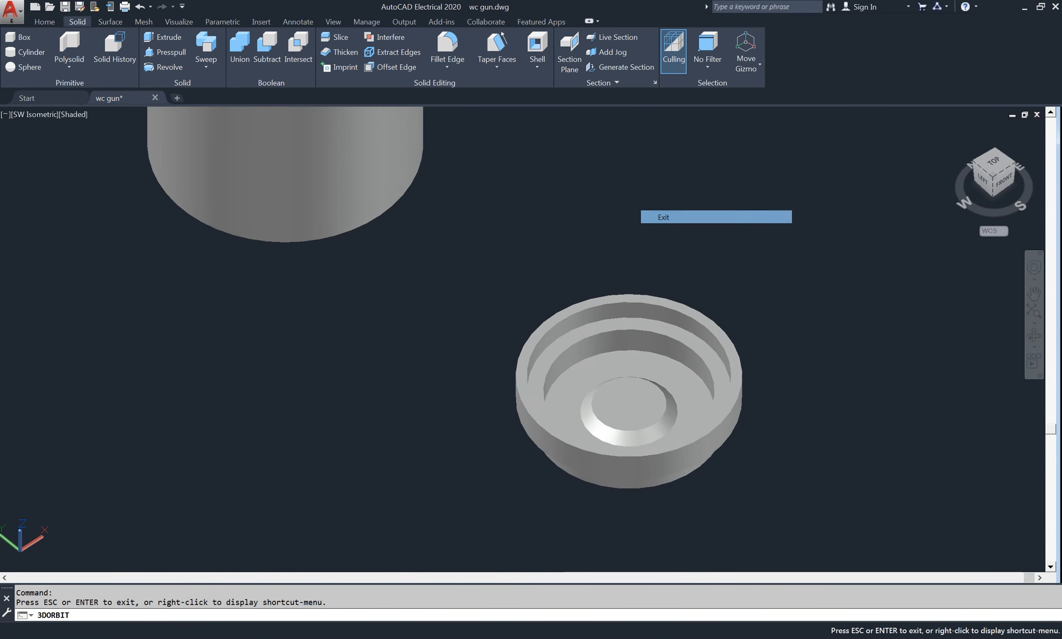
left_click(31, 22)
key("Escape")
left_click(76, 114)
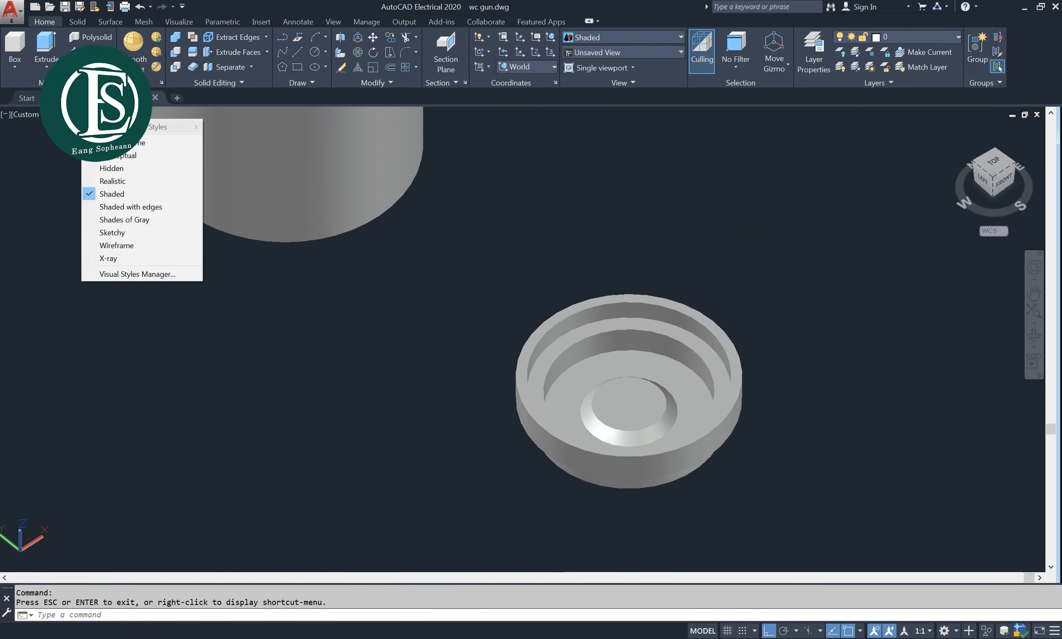
left_click(120, 142)
scroll(704, 340, "up", 2)
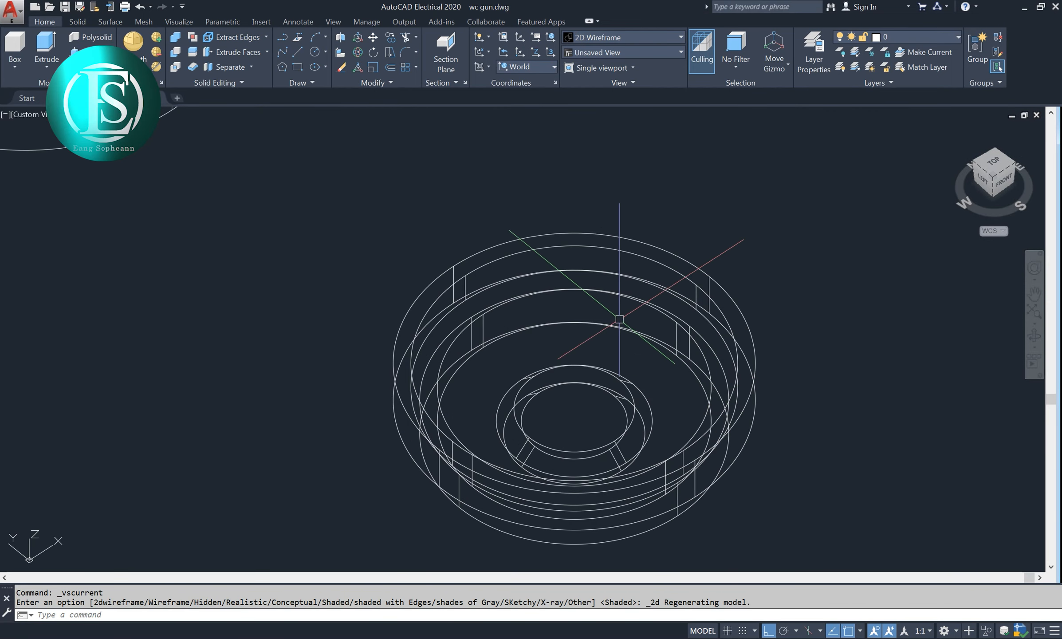
Draw a polyline about 3.3 long along the X direction, from the raised centre's base edge to the cap's inner floor edge.
type("pl")
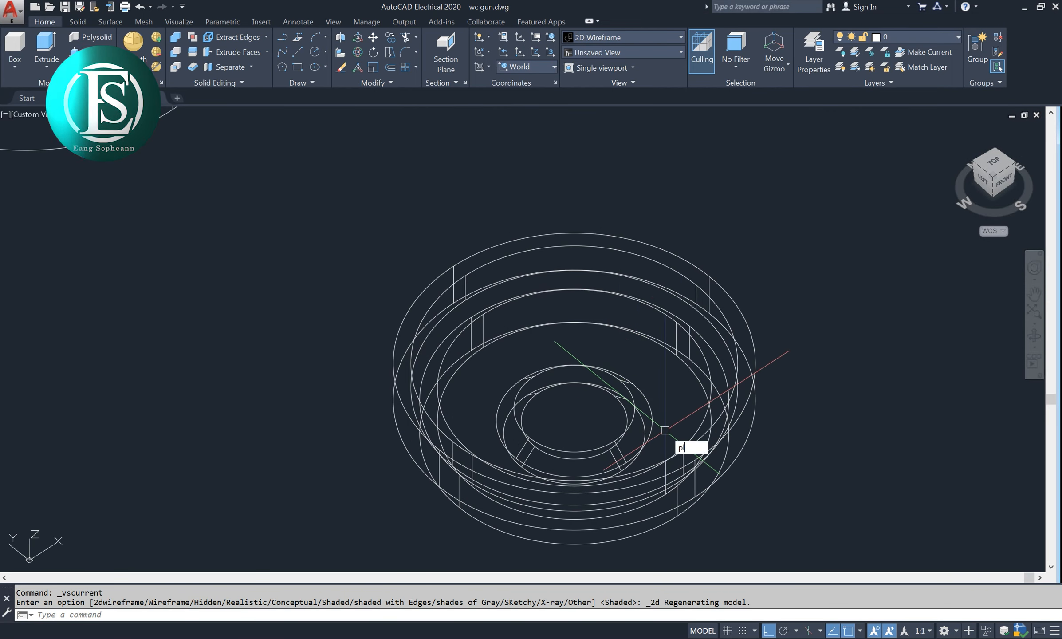
key("Return")
scroll(666, 395, "up", 4)
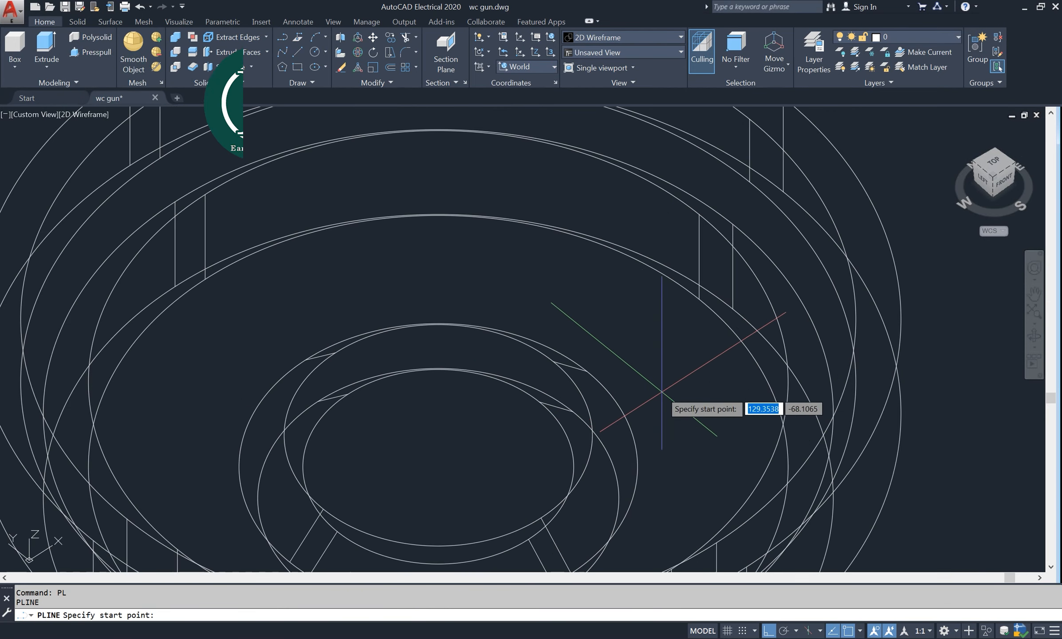
left_click(587, 371)
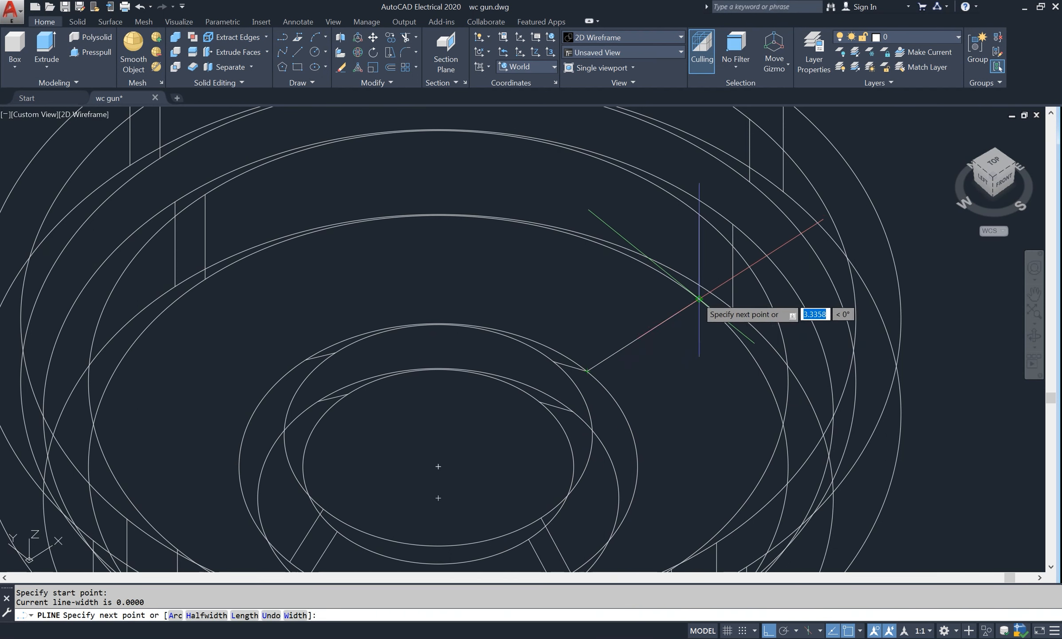
left_click(700, 298)
key("Return")
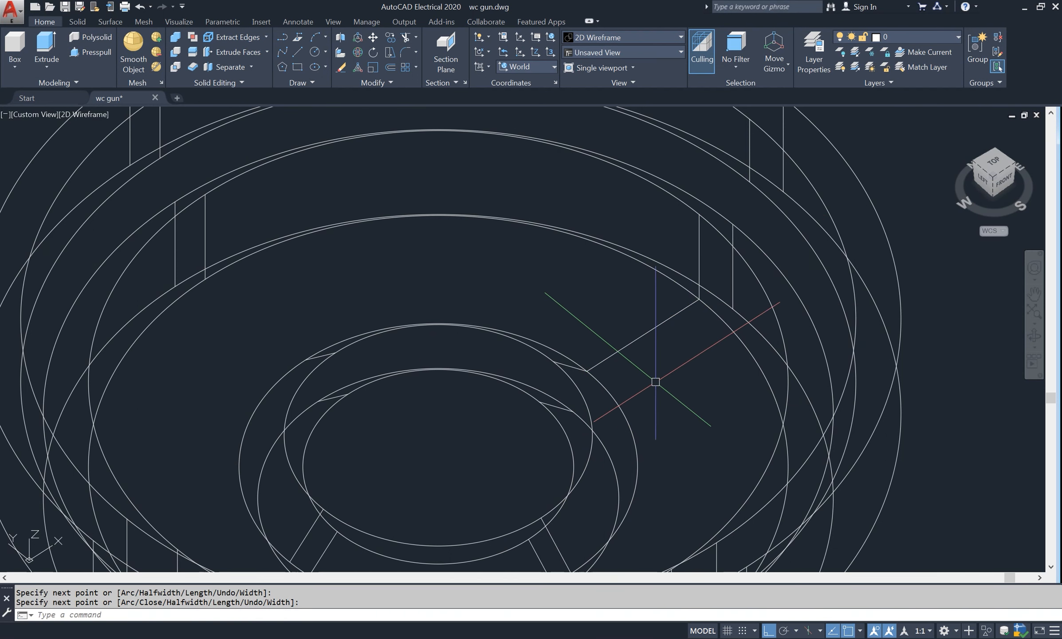
Draw a circle of diameter 1 centred on the midpoint of the short line across the cap's inner floor.
type("c")
key("Return")
left_click(643, 336)
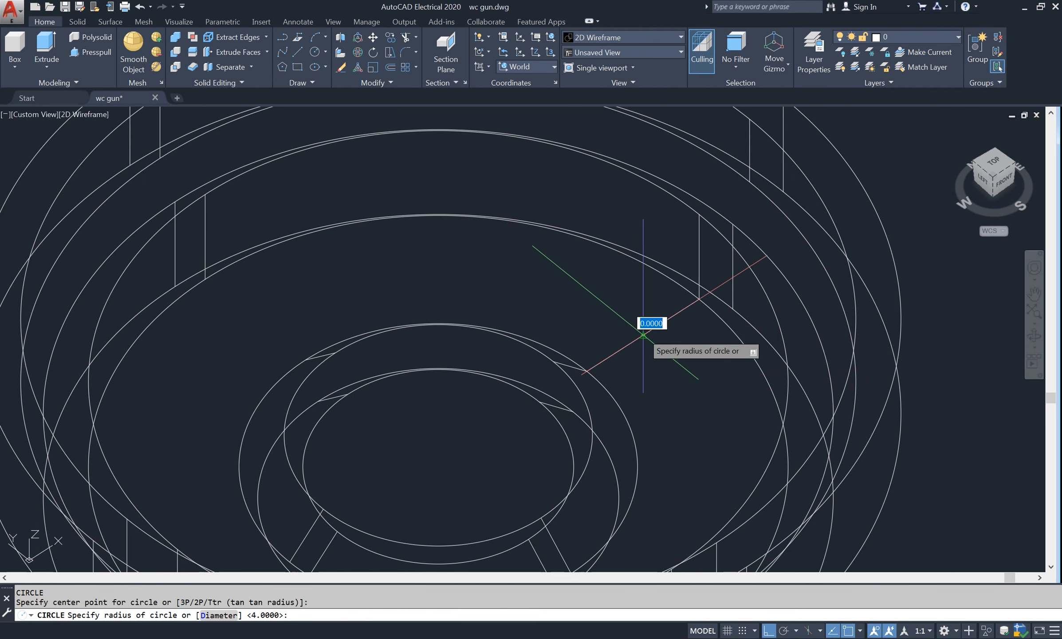
type("d")
key("Return")
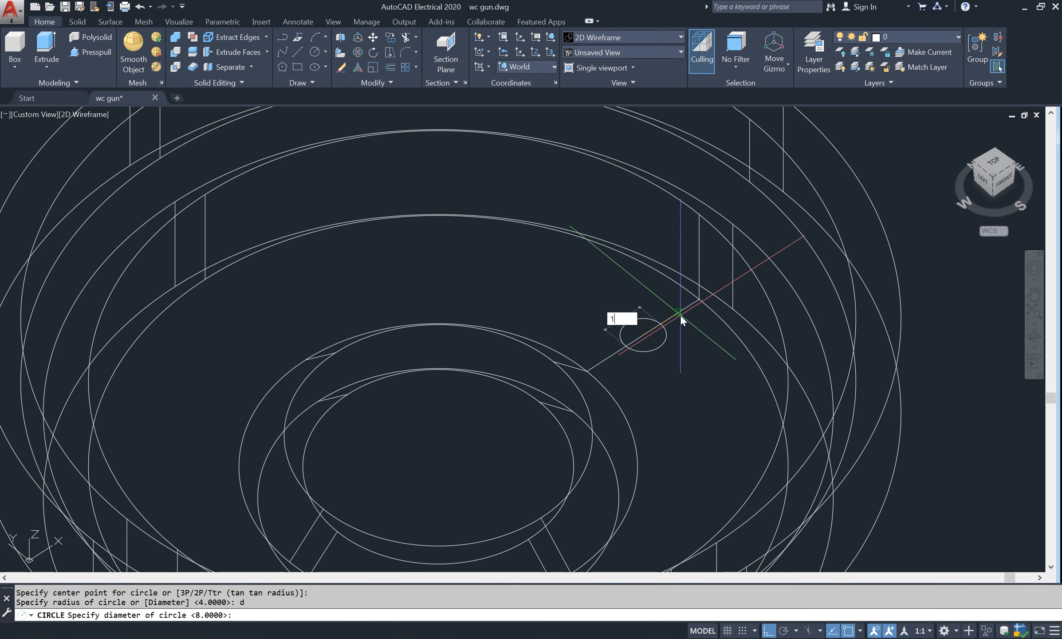
key("Return")
Extrude the 1 diameter circle downward through the cap's floor so the small cylinder extends past the underside.
scroll(682, 315, "down", 5)
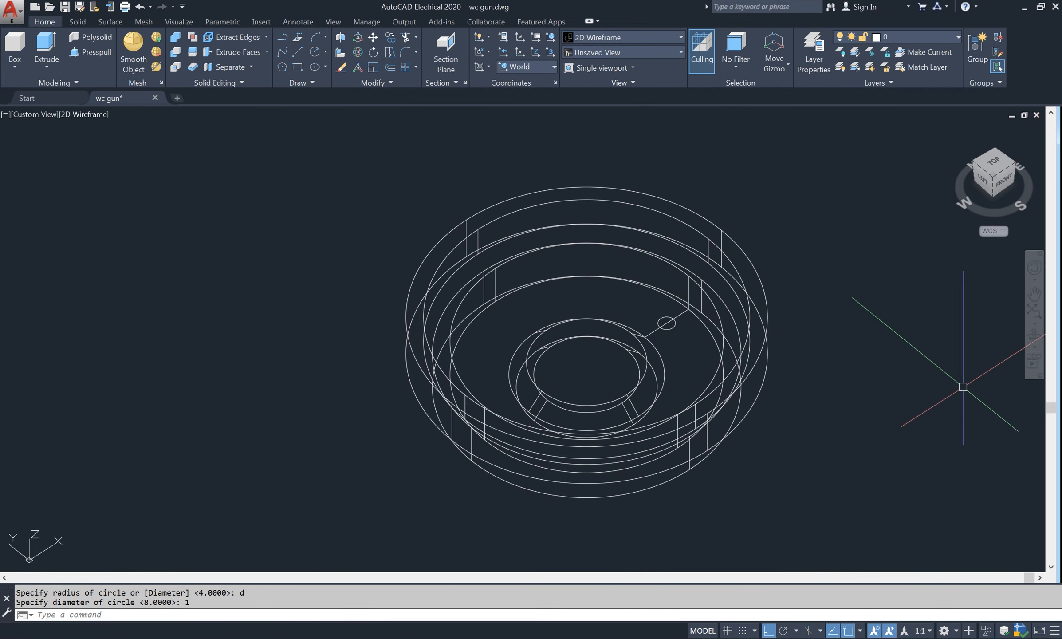
left_click(1034, 336)
left_click_drag(895, 411, 877, 383)
scroll(684, 324, "up", 3)
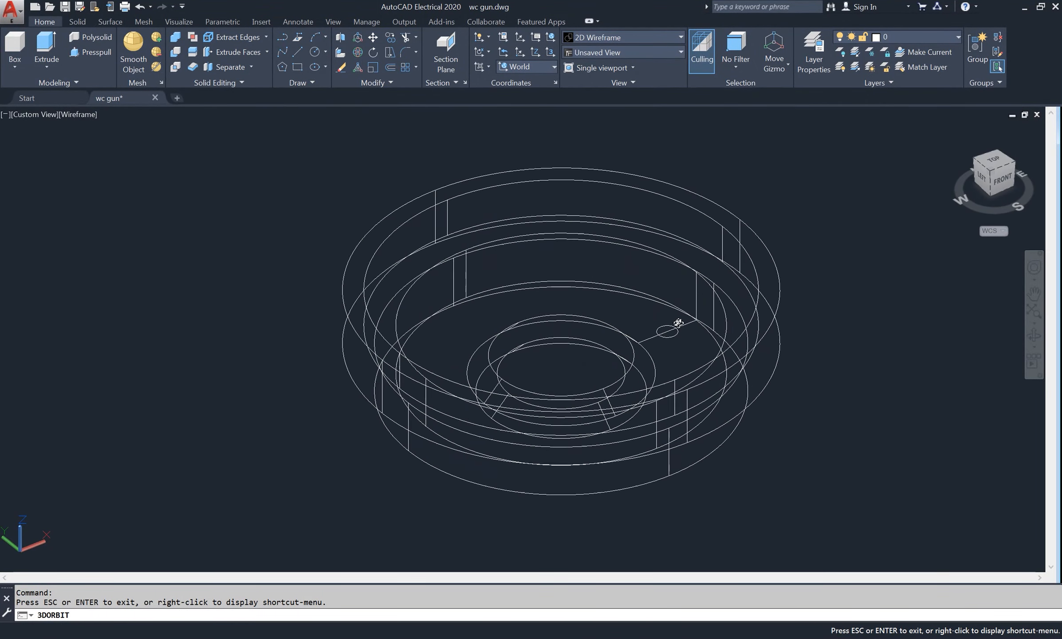
right_click(847, 246)
left_click(870, 254)
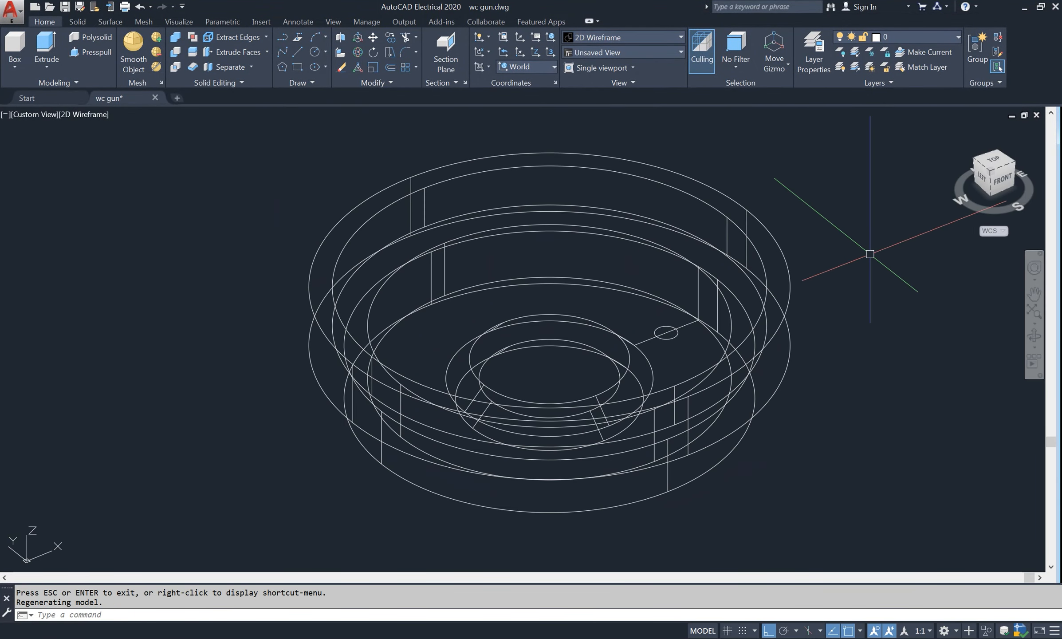
type("ext")
key("Return")
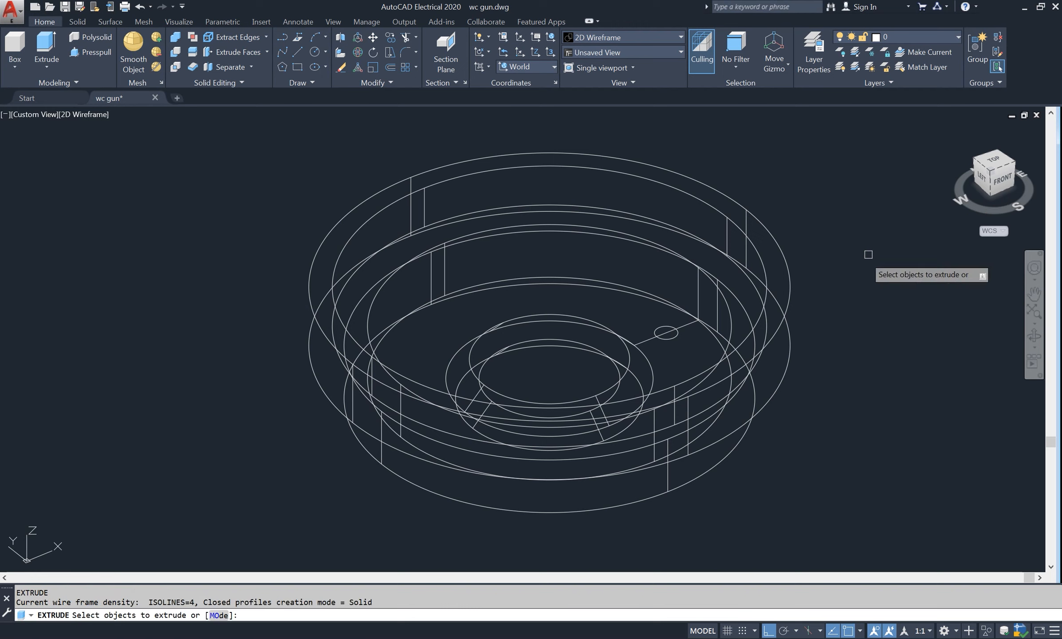
left_click(672, 337)
key("Return")
left_click(834, 377)
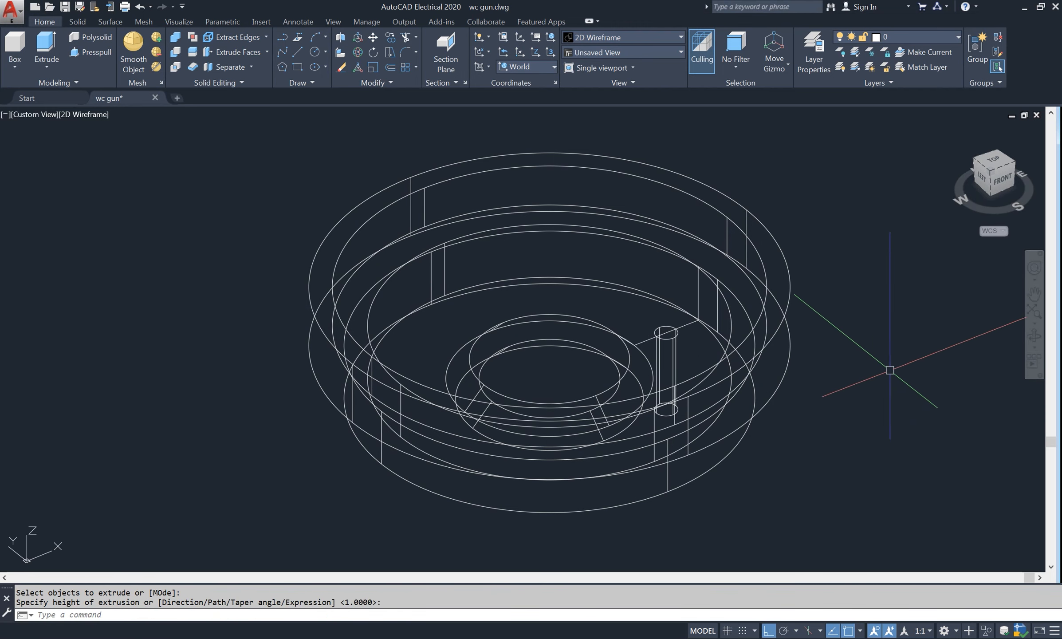
Create a 3D polar array of the small cylinder with 20 rotated items over 360° around the cap's vertical centre axis.
scroll(890, 369, "down", 2)
scroll(889, 372, "up", 2)
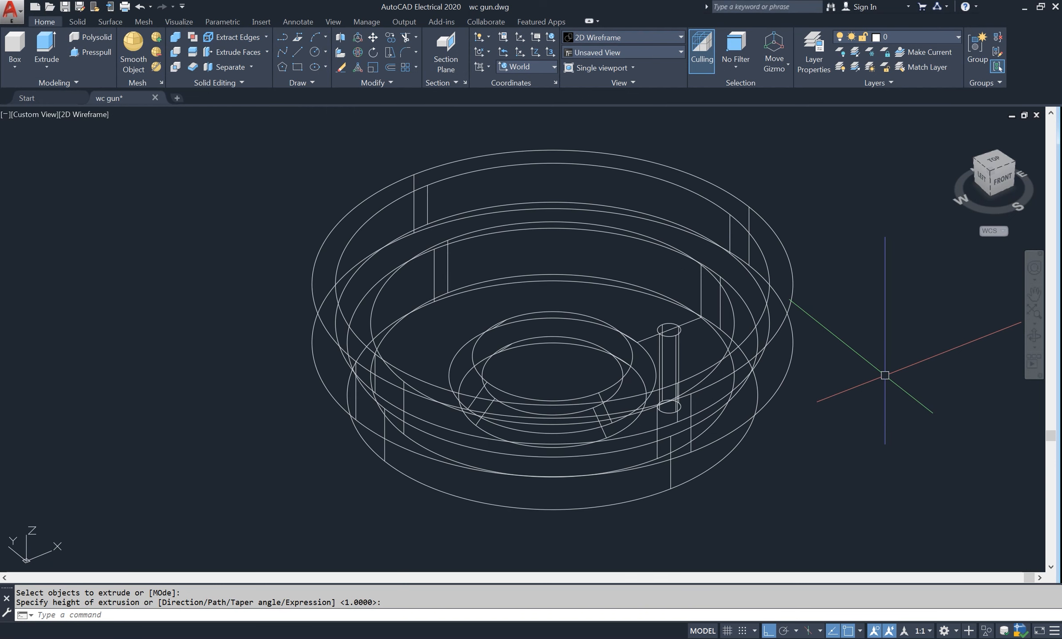
type("3DArr")
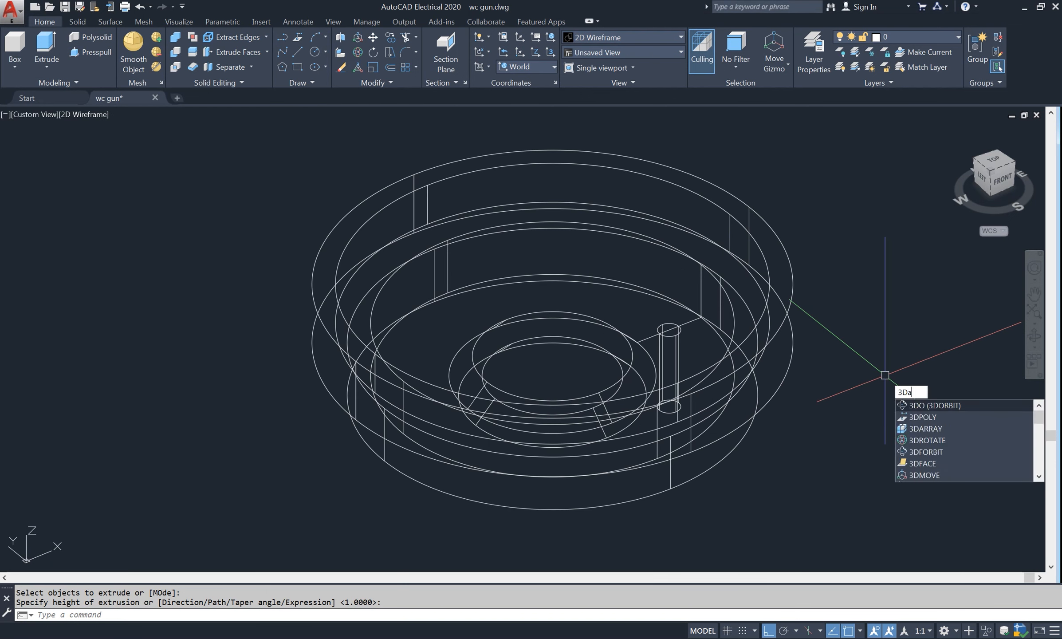
key("Return")
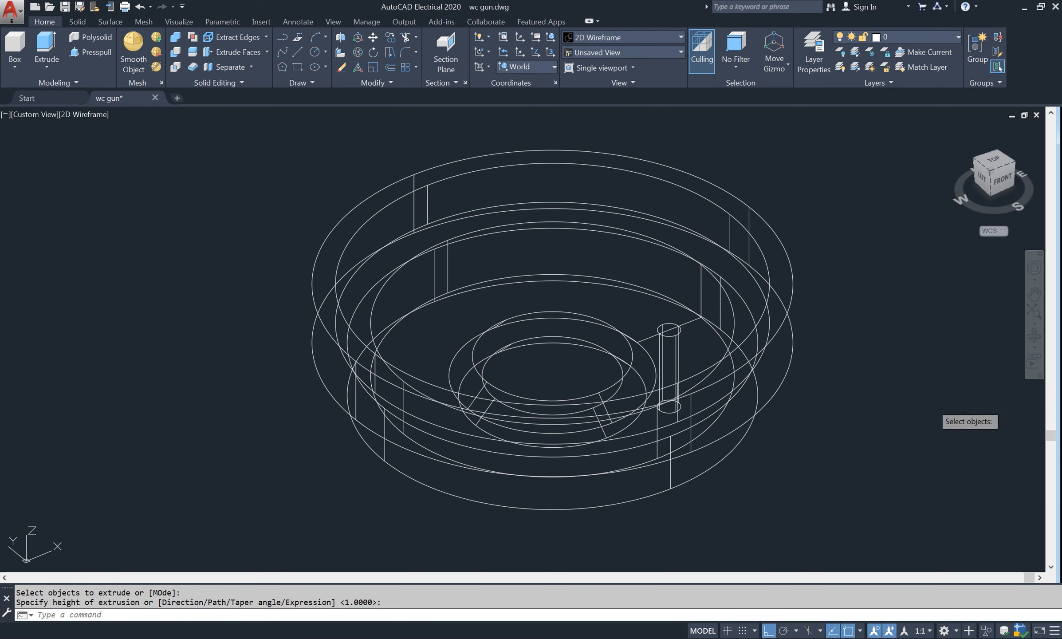
left_click(678, 337)
key("Return")
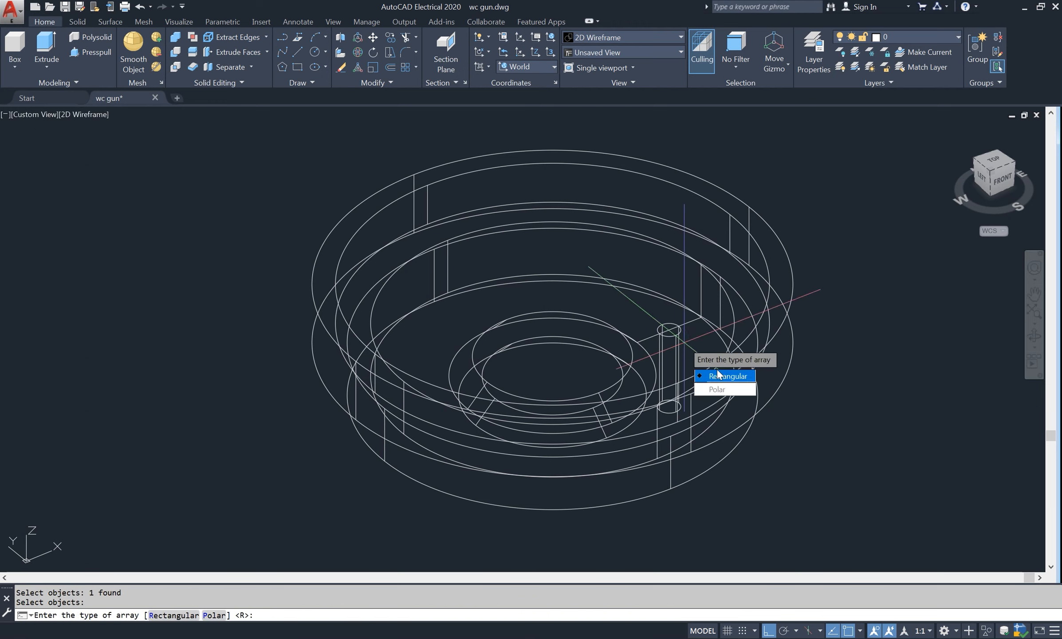
left_click(728, 389)
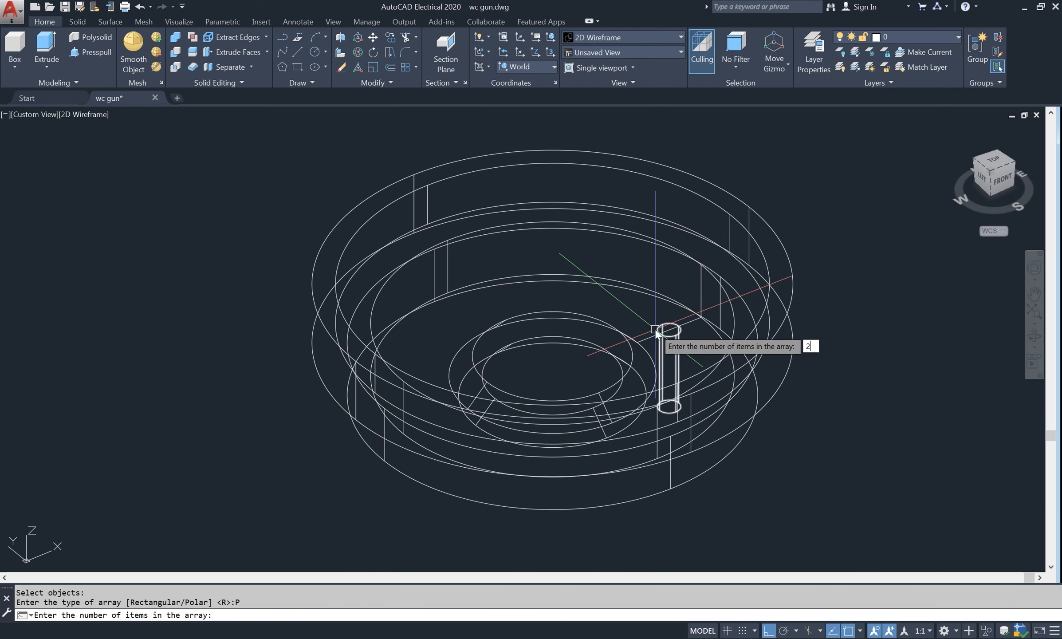
key("Return")
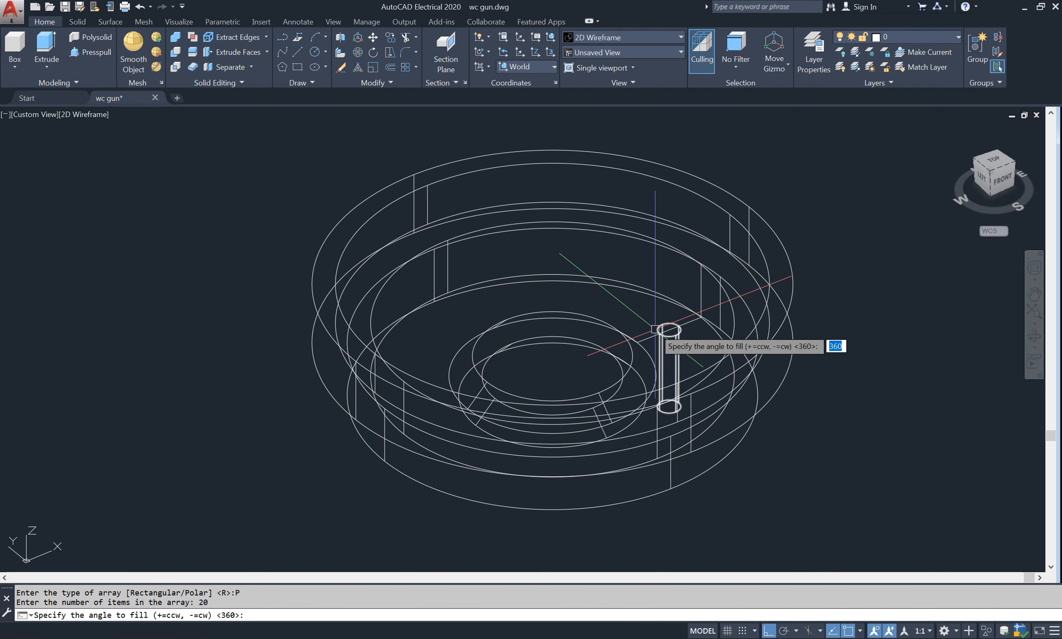
key("Return")
key("Return")
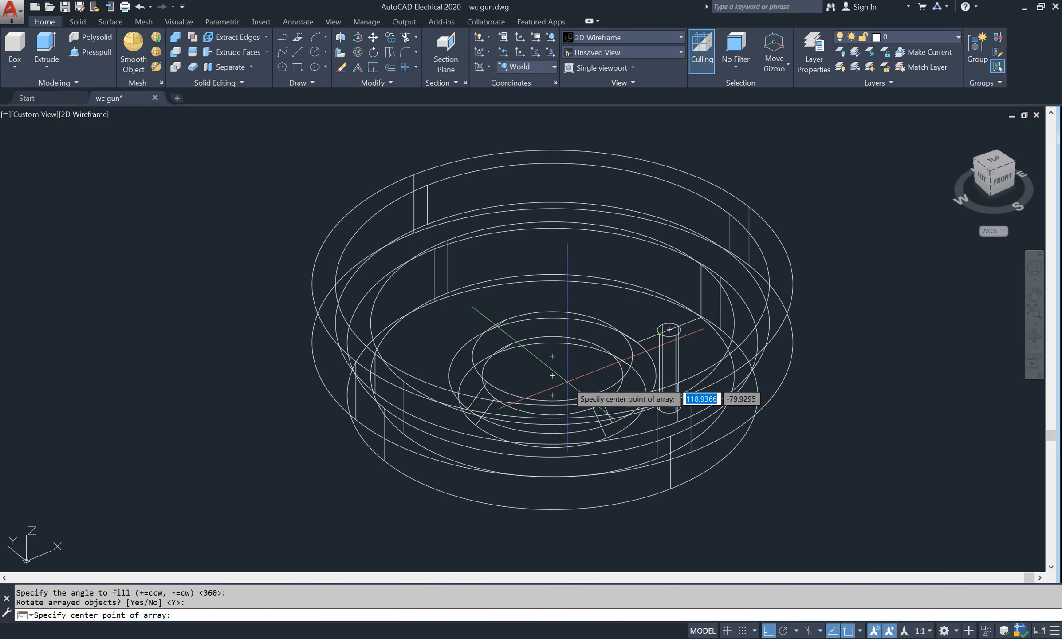
left_click(553, 394)
scroll(560, 444, "down", 5)
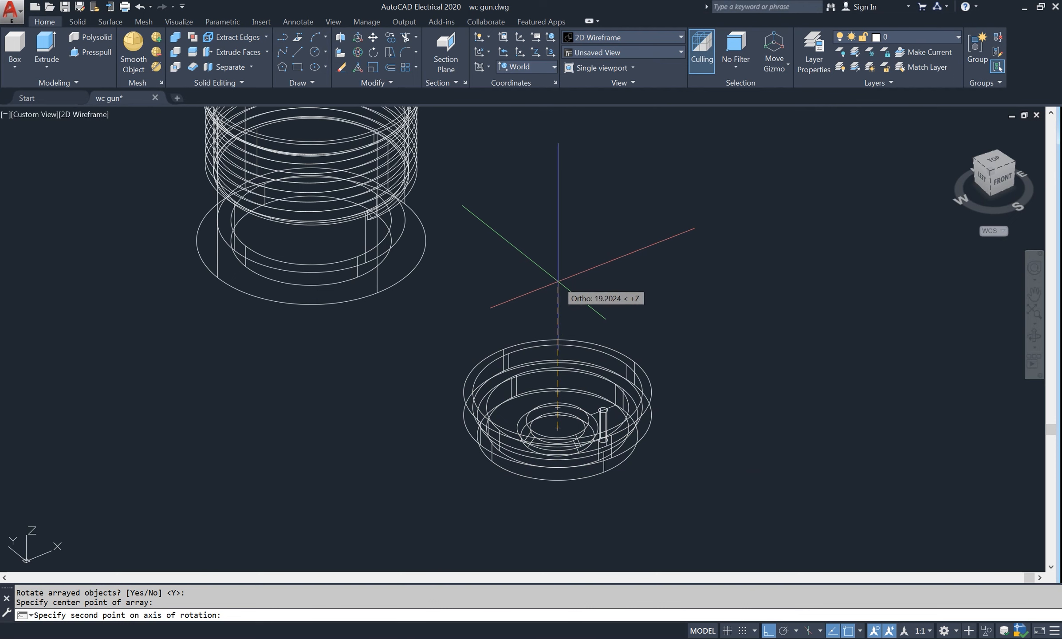
left_click(558, 281)
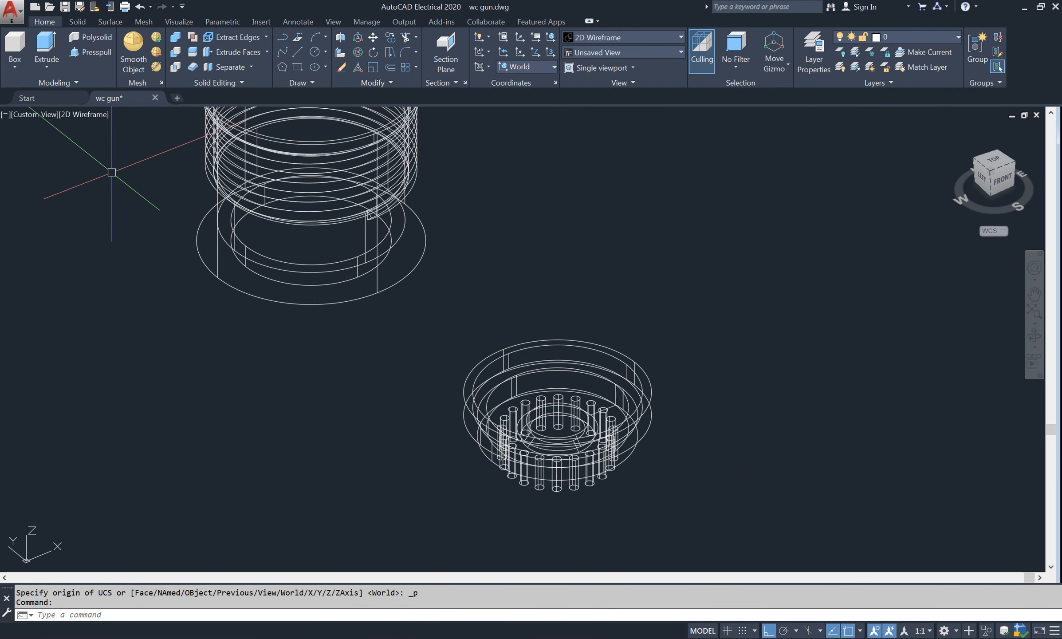
Switch the visual style to Shaded.
left_click(100, 113)
left_click(130, 194)
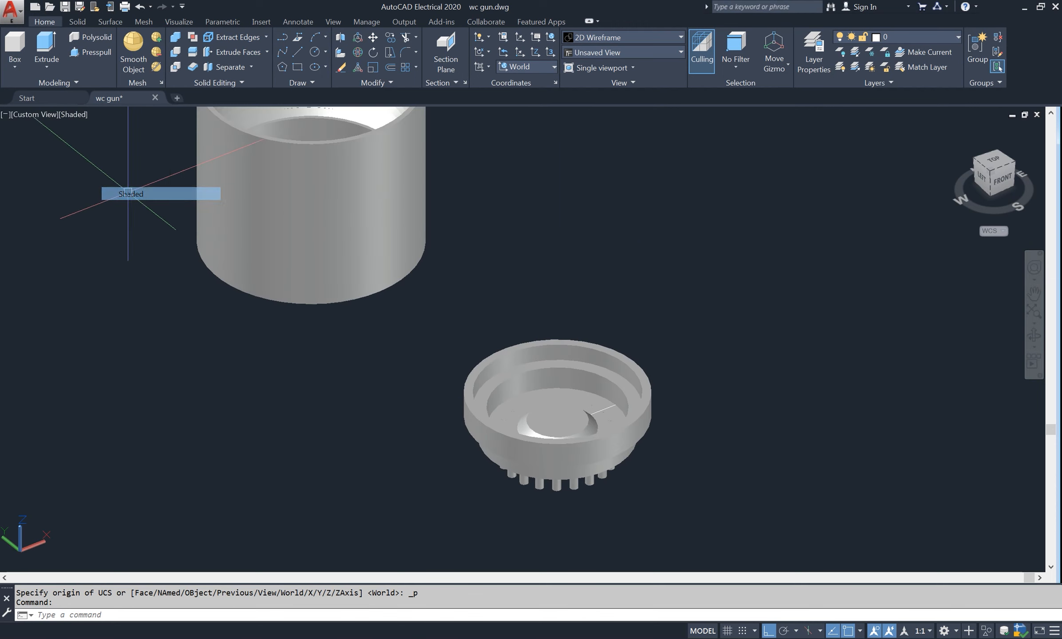
Subtract the ring of 20 small cylinders from the stepped cap to cut the spray holes through its floor.
scroll(643, 477, "up", 1)
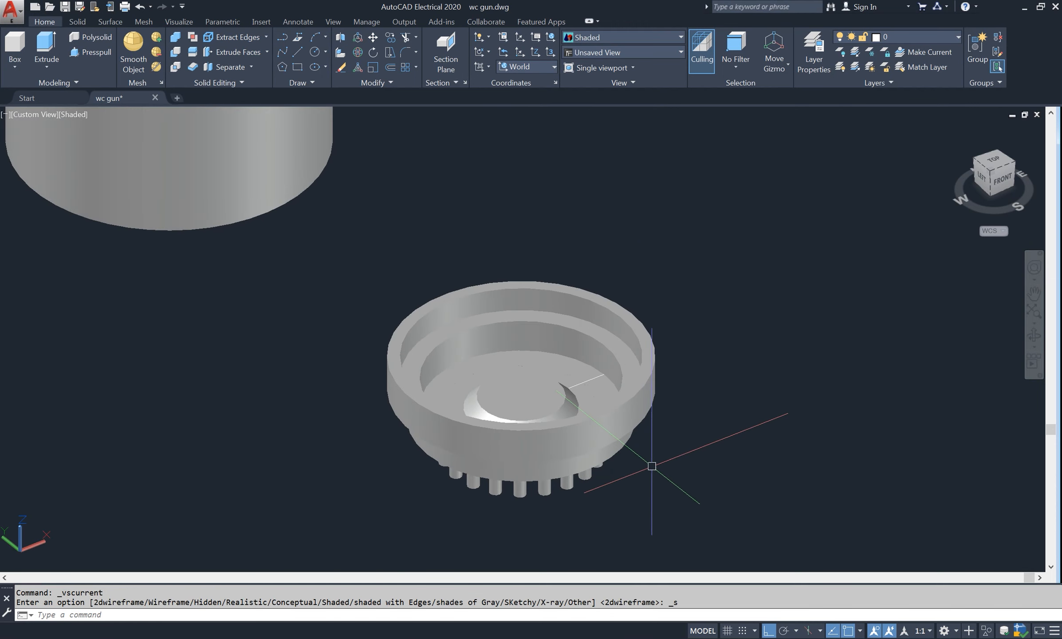
type("u")
key("Return")
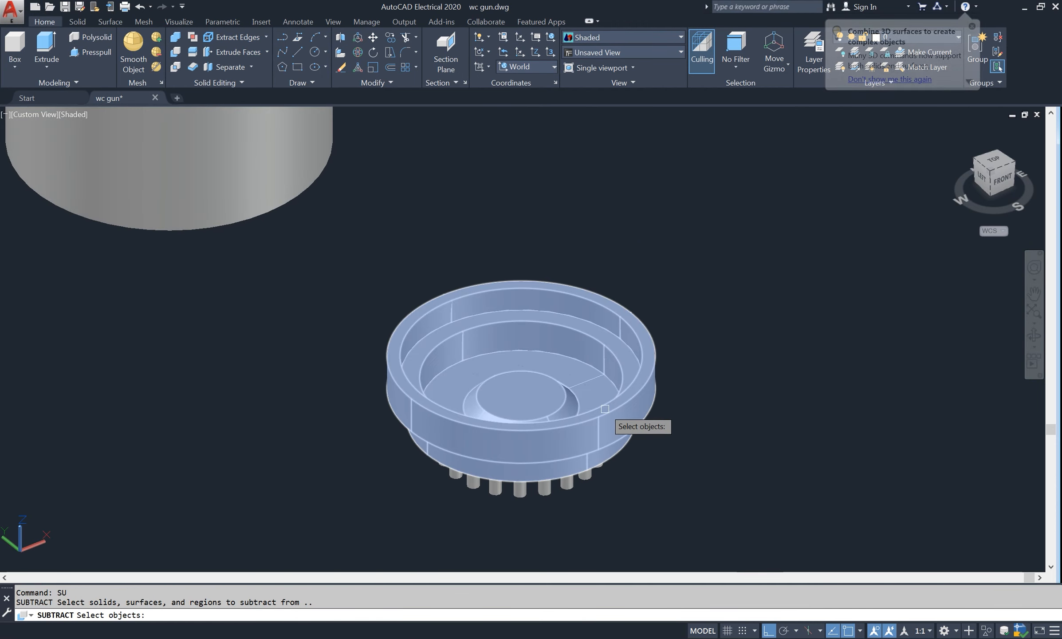
left_click(612, 422)
key("Return")
left_click(399, 536)
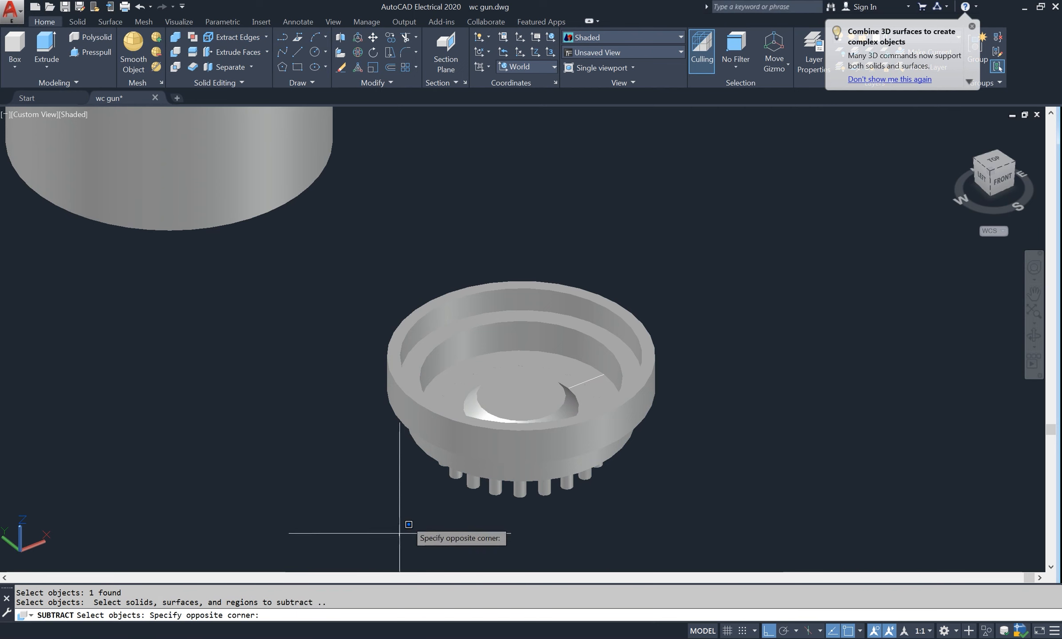
left_click(626, 239)
key("Return")
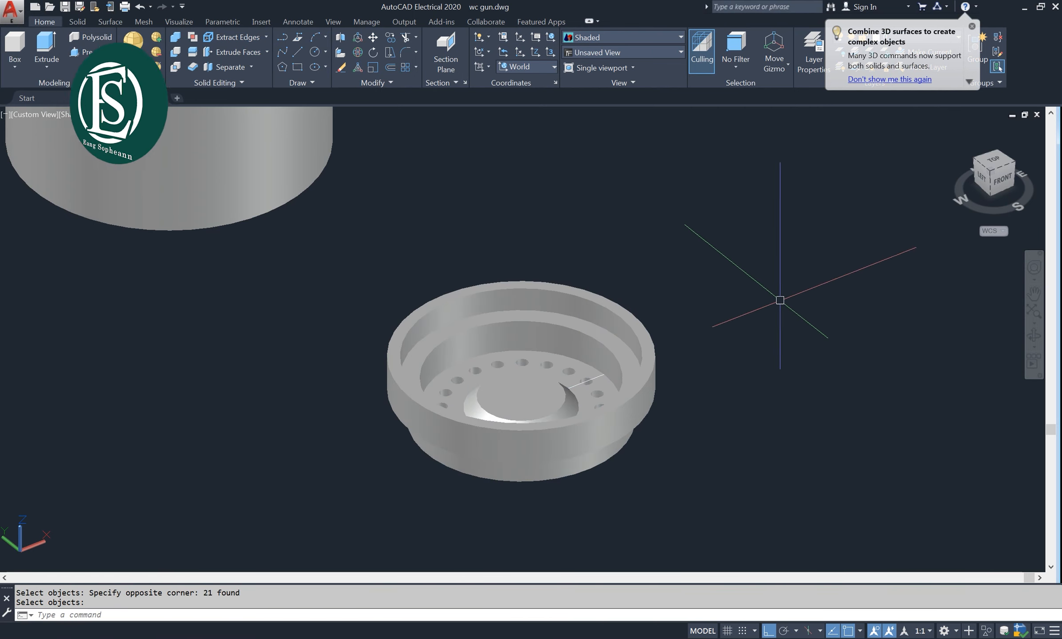
Erase the short construction line on the cap's inner floor.
left_click(1034, 335)
left_click_drag(659, 366, 650, 388)
scroll(577, 390, "up", 3)
right_click(741, 240)
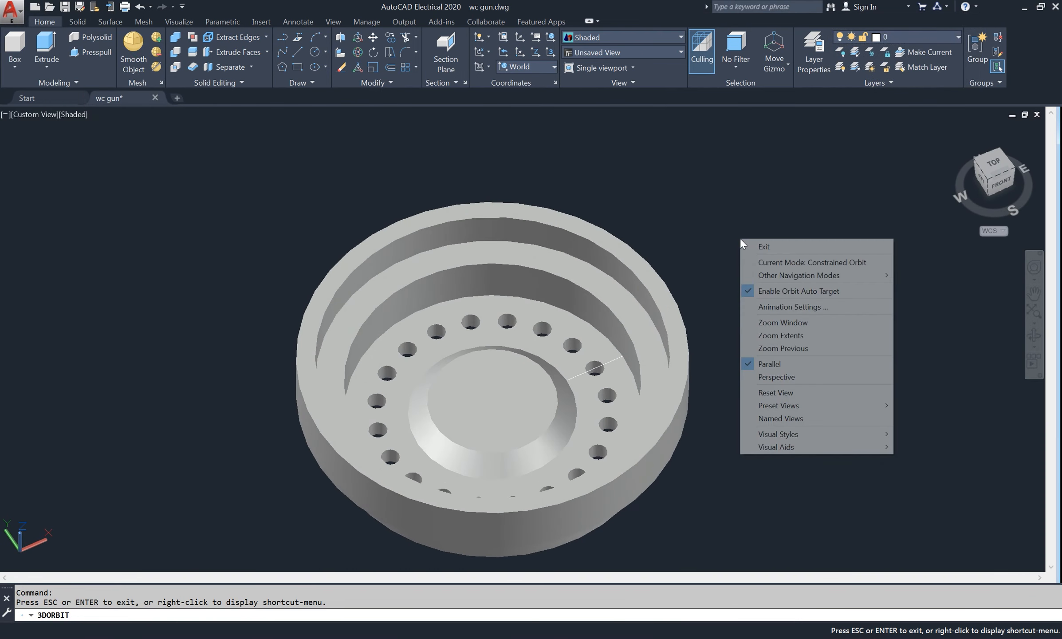
left_click(762, 247)
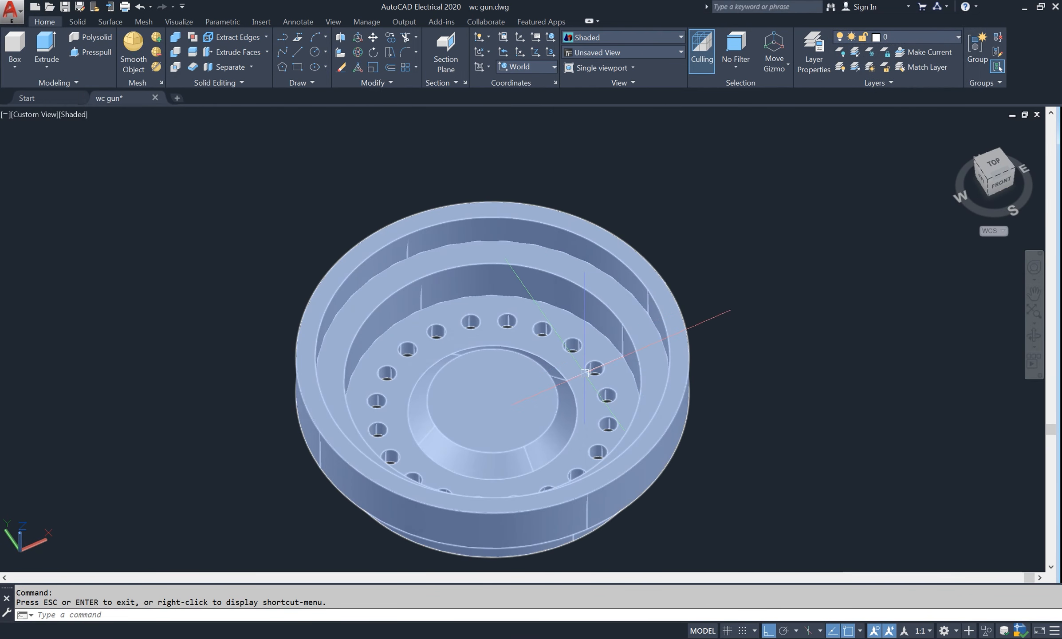
left_click(586, 372)
key("Escape")
scroll(591, 382, "up", 3)
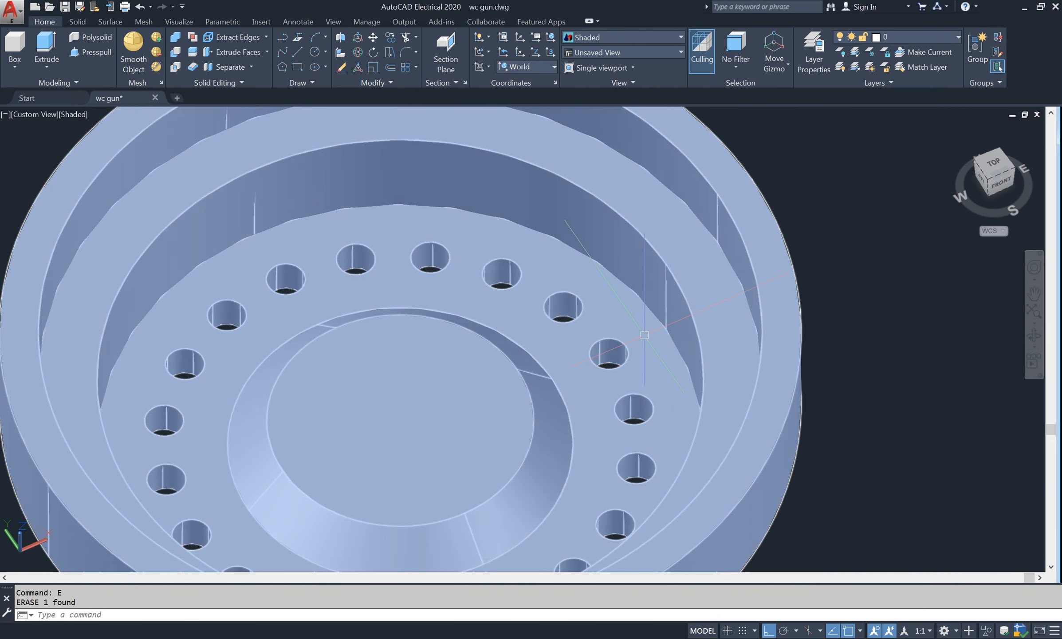
scroll(644, 335, "down", 5)
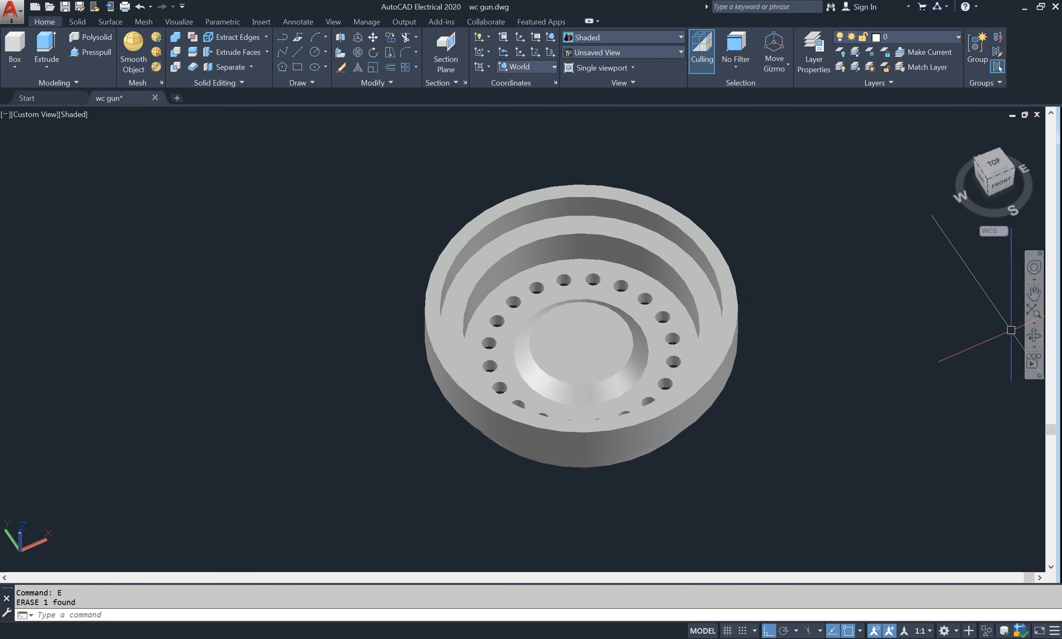
Fillet the outer edge of the cap's underside and the rim of its central recess with a radius of 0.5.
left_click_drag(1012, 341, 637, 232)
left_click_drag(735, 233, 766, 190)
right_click(768, 192)
left_click(788, 202)
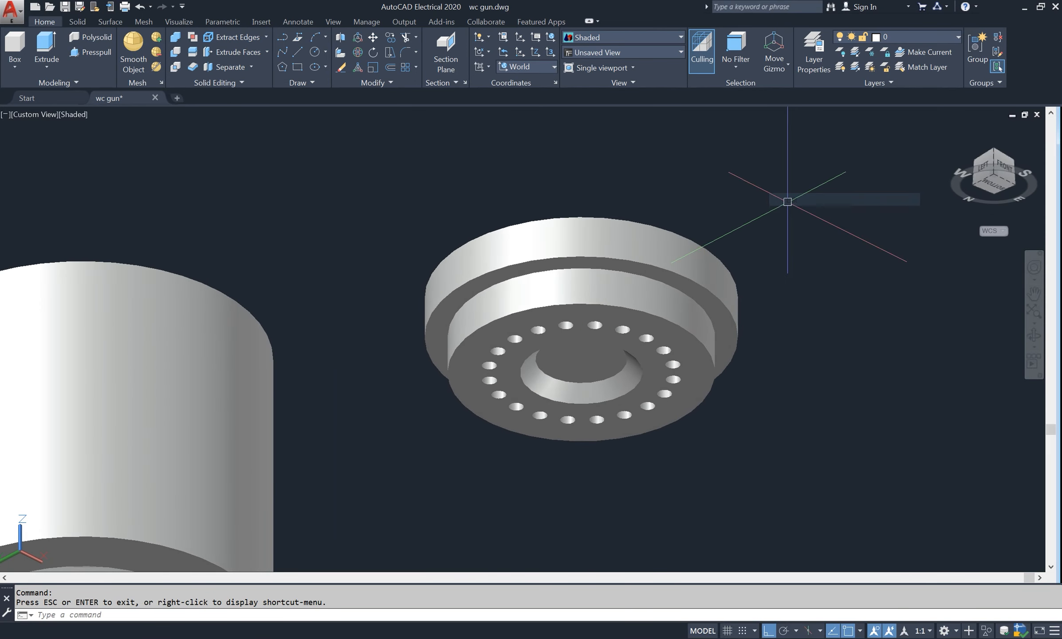
type("f")
key("Return")
type("r")
key("Return")
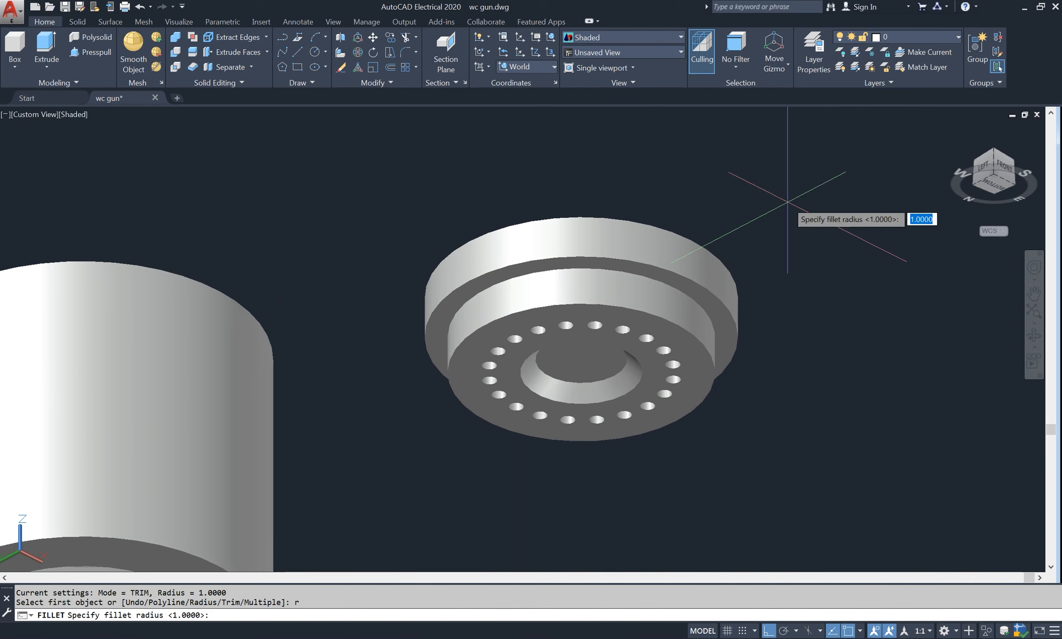
type(".5")
key("Return")
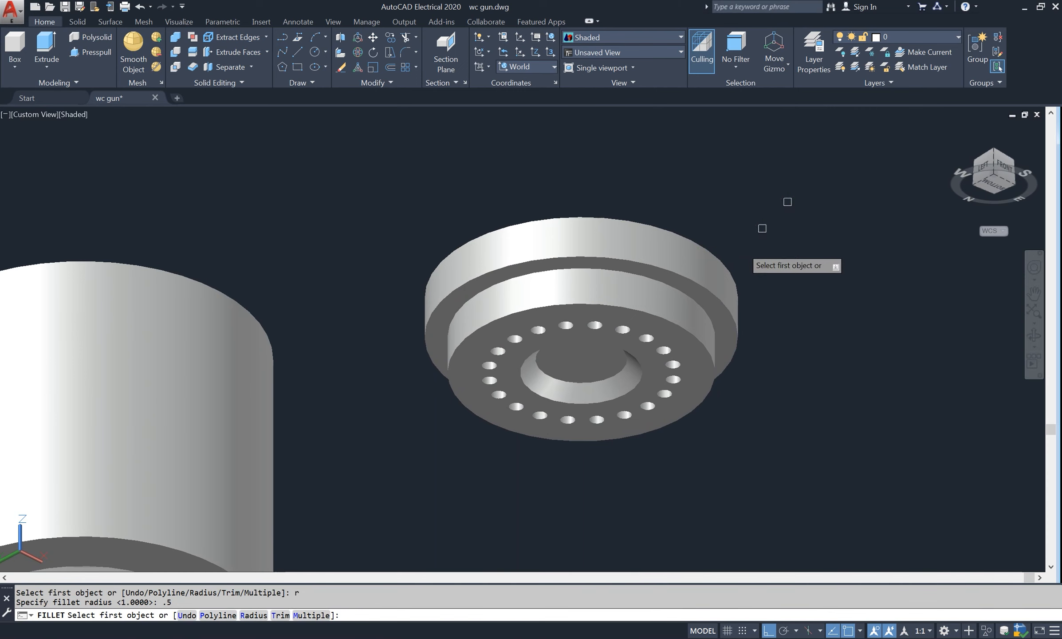
left_click(685, 333)
key("Return")
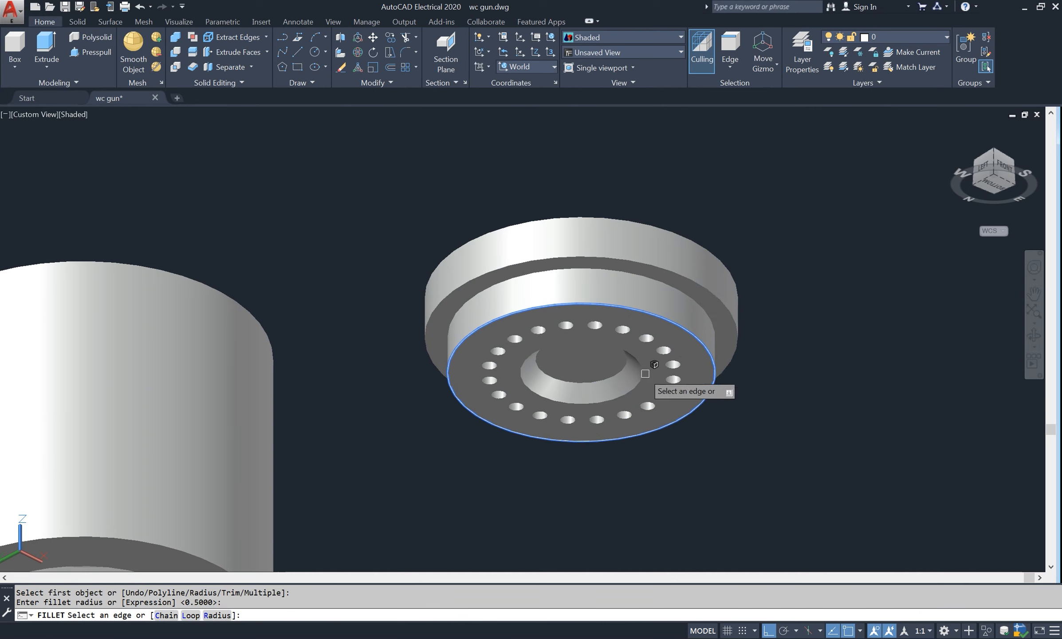
left_click(641, 366)
key("Return")
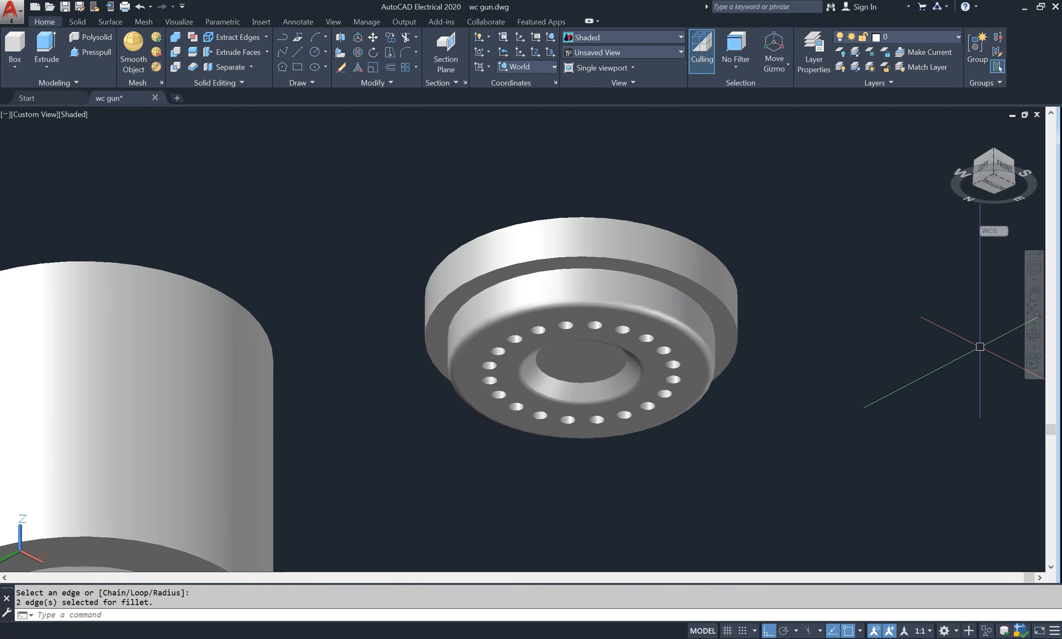
Switch the visual style to 2D Wireframe.
left_click(1034, 342)
left_click_drag(764, 340, 793, 345)
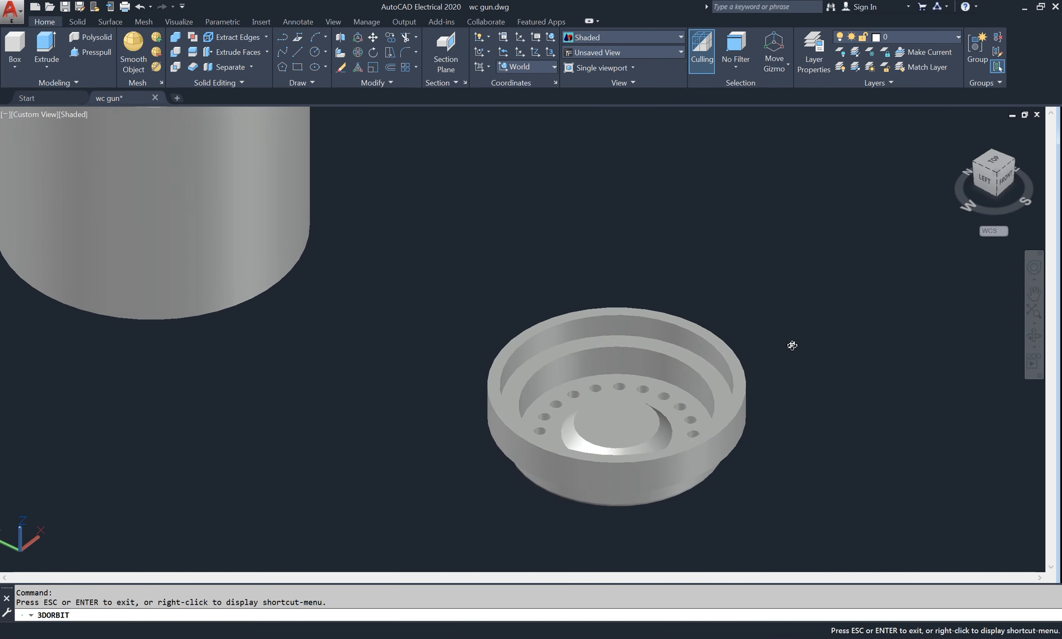
right_click(813, 320)
left_click(826, 309)
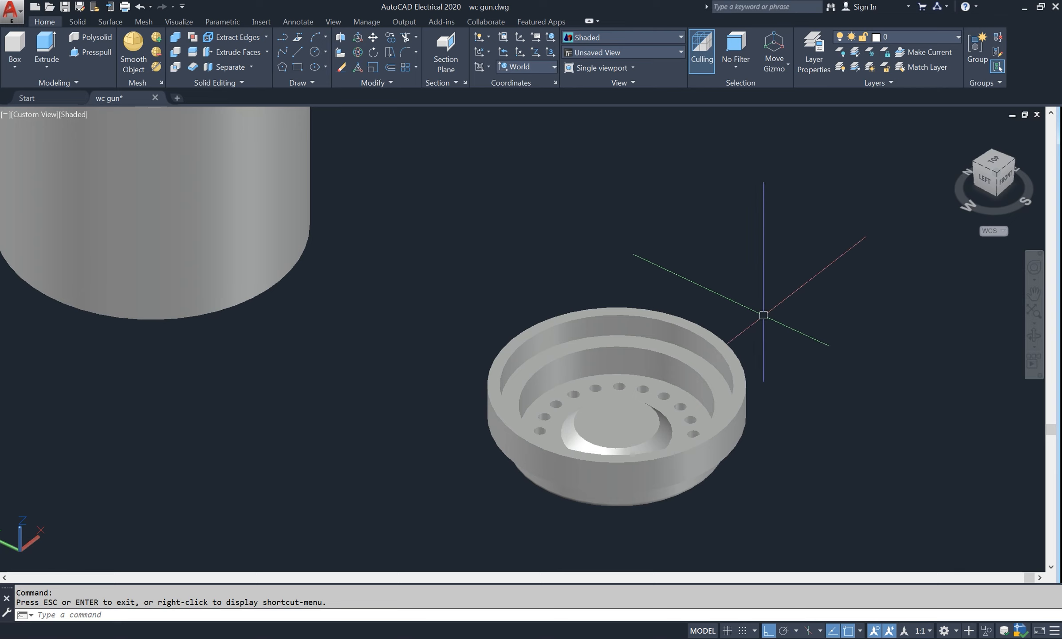
left_click(76, 114)
left_click(105, 143)
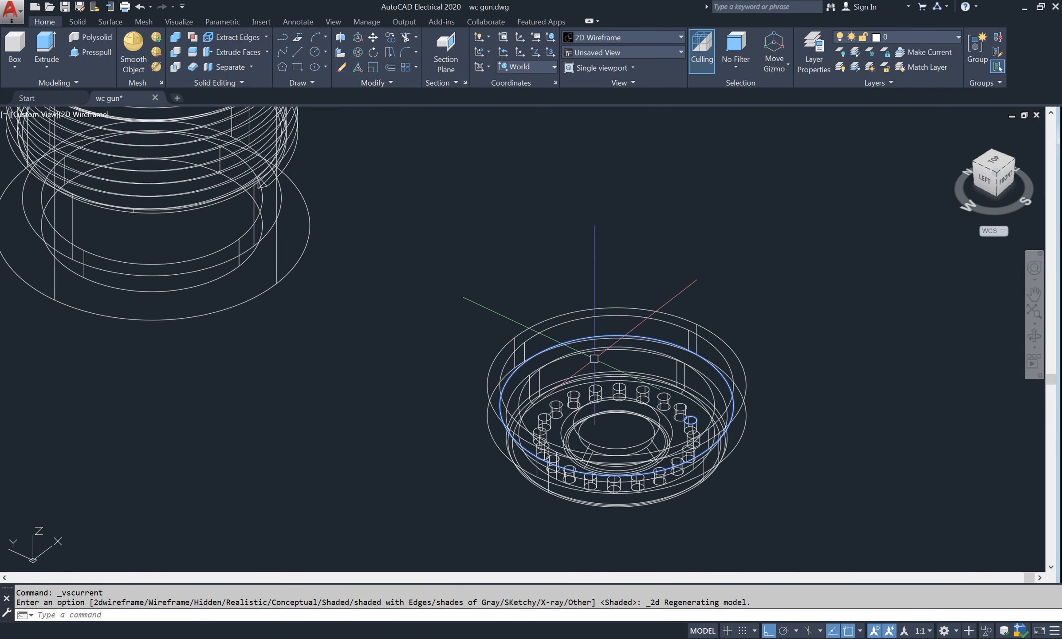
Measure the distance across the cap's upper inner opening.
type("di")
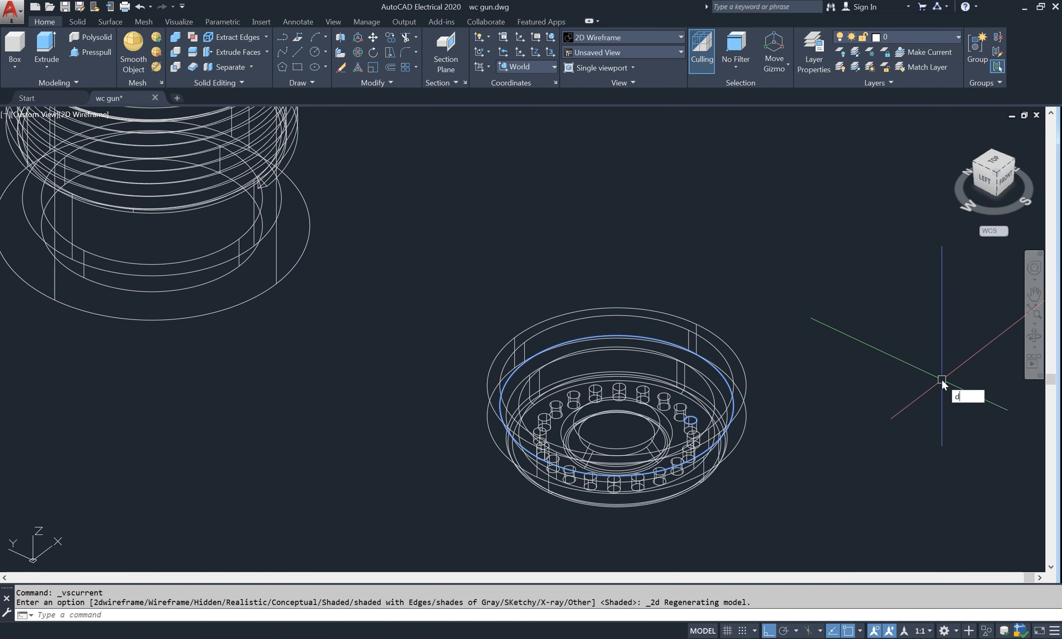
key("Return")
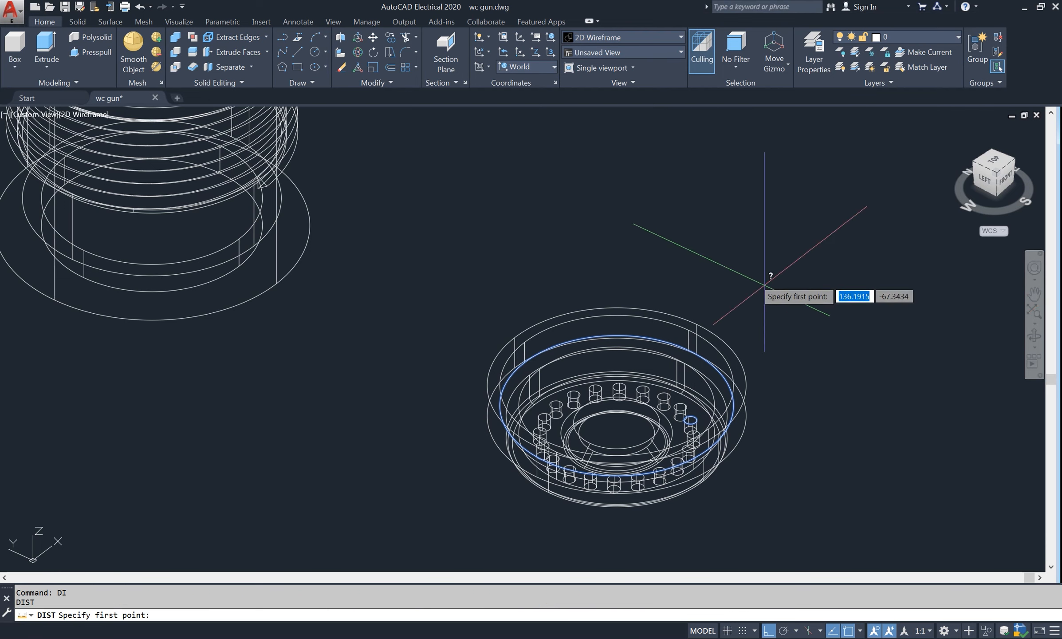
left_click(525, 342)
scroll(786, 432, "up", 4)
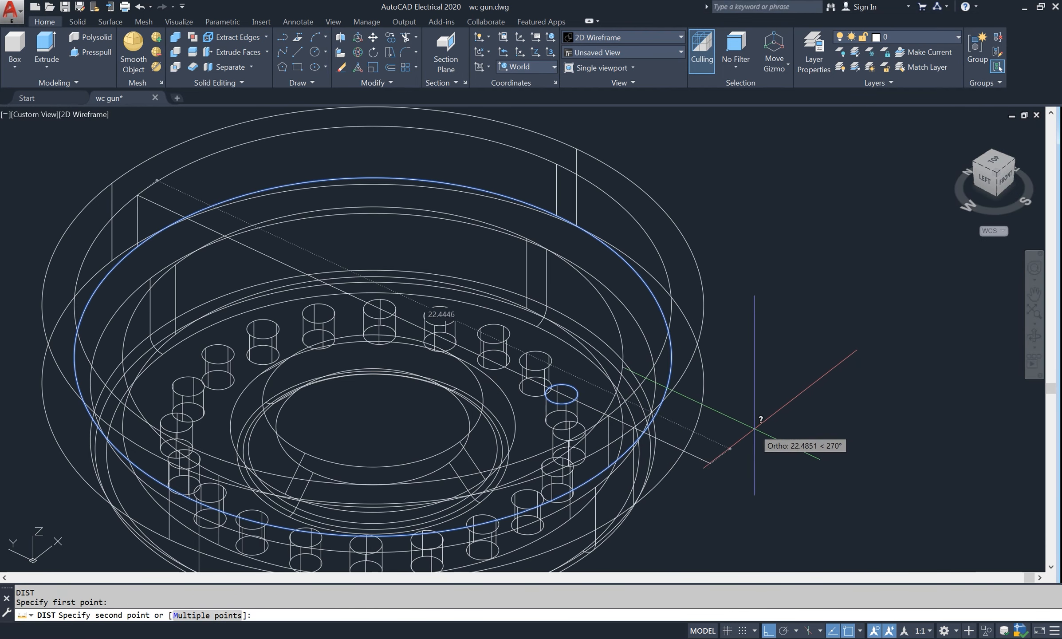
left_click(608, 415)
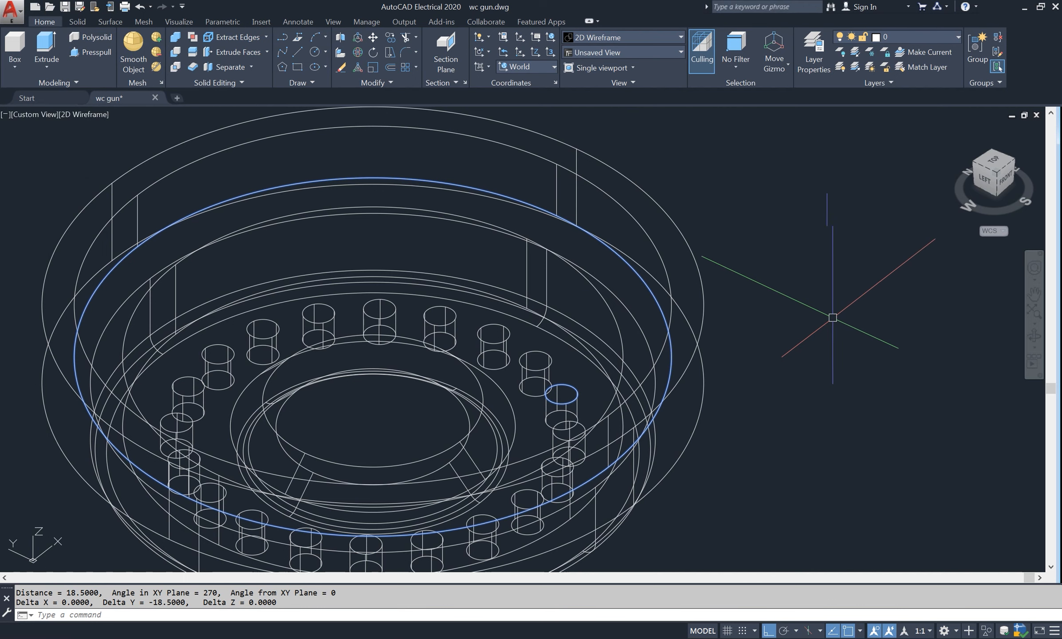
scroll(757, 337, "down", 2)
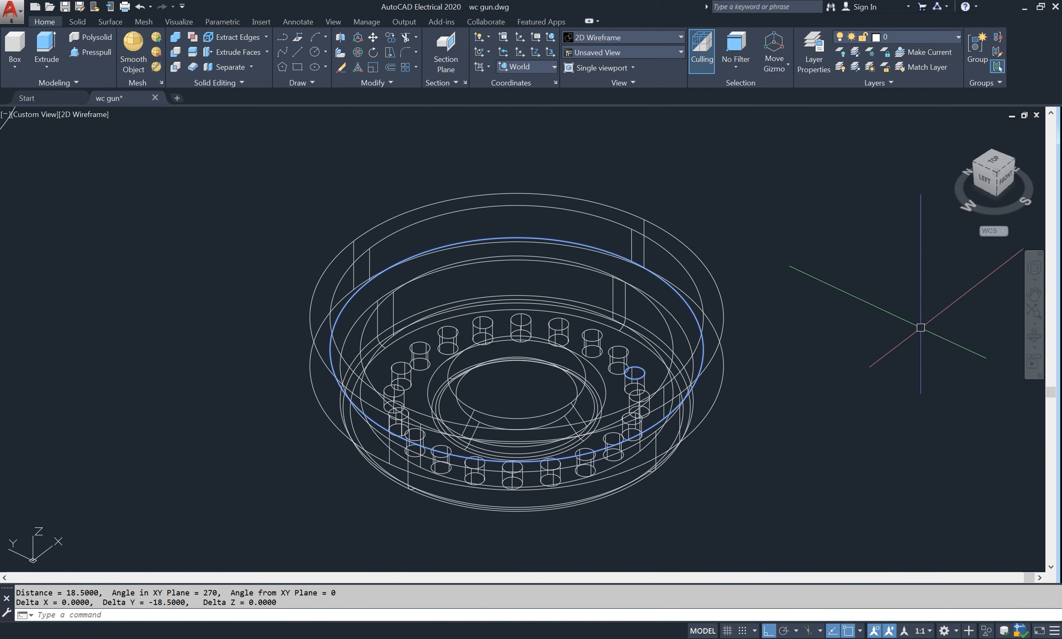
Draw a circle of diameter 20.5 centred on the cap's top rim, matching the rim's outer edge.
left_click(1038, 337)
left_click_drag(780, 388, 693, 338)
middle_click_drag(651, 325, 641, 372)
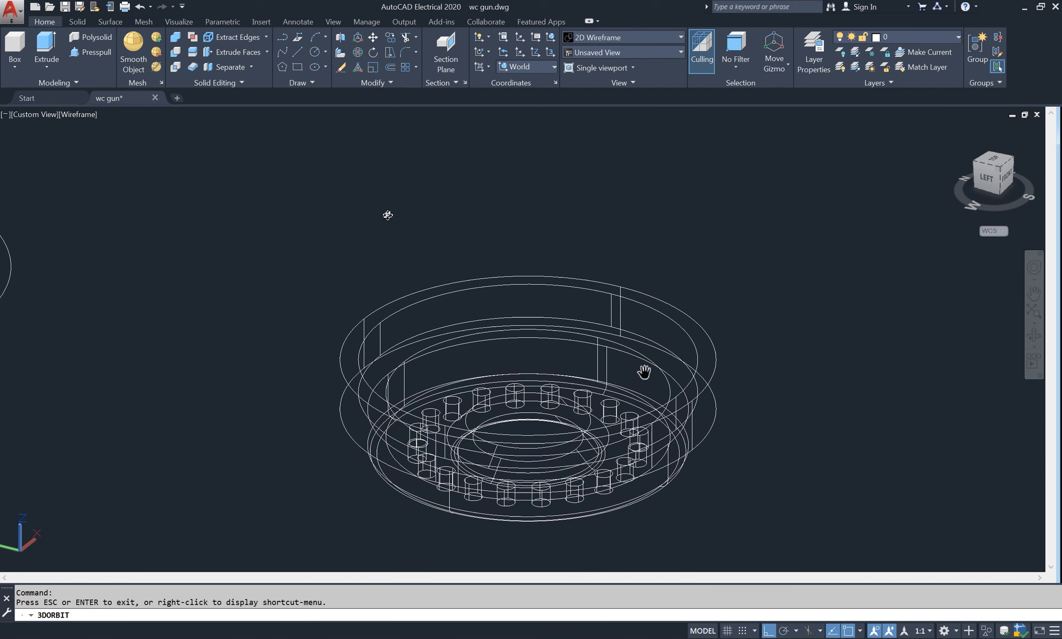
right_click(387, 215)
left_click(398, 217)
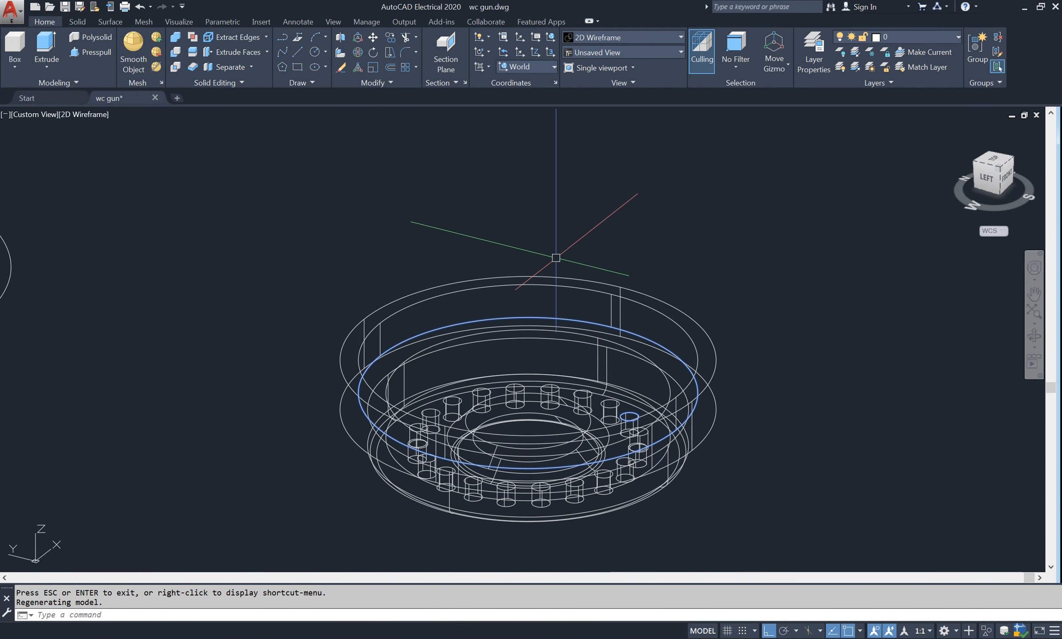
key("Return")
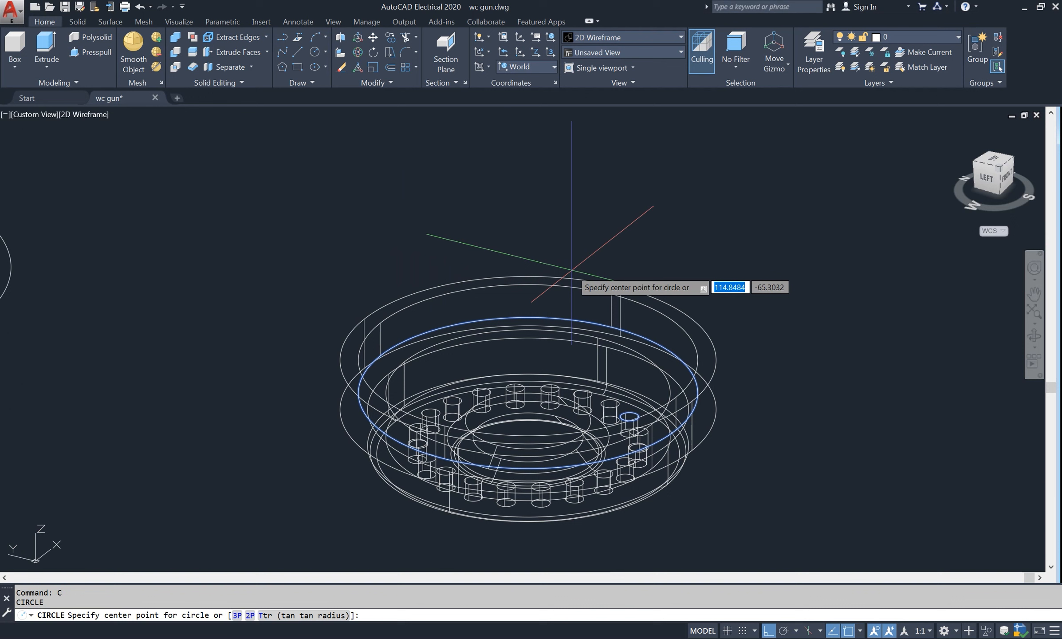
left_click(528, 360)
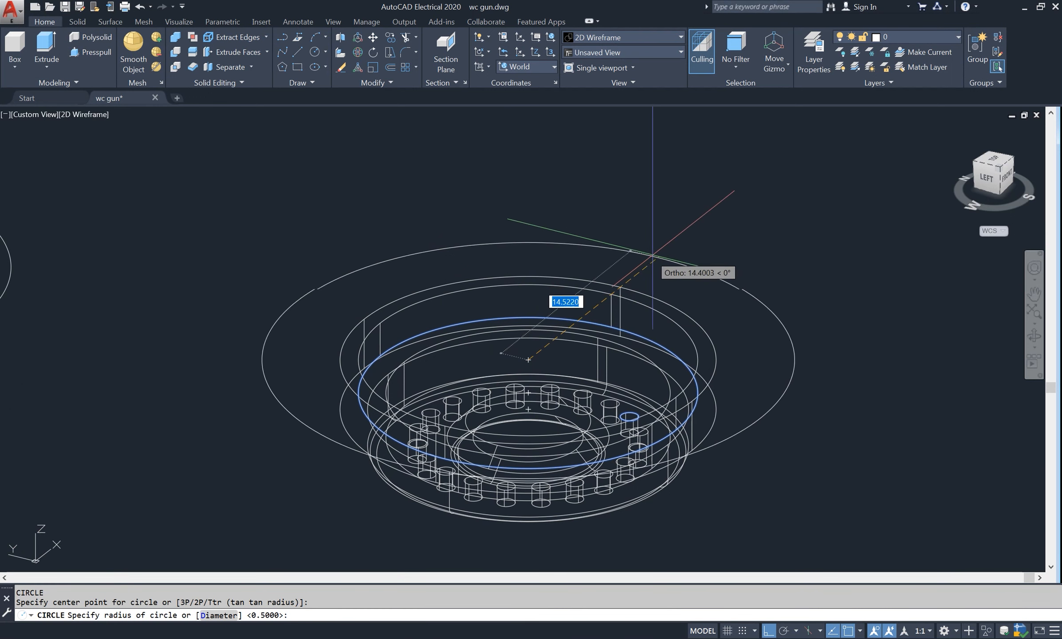
left_click(620, 286)
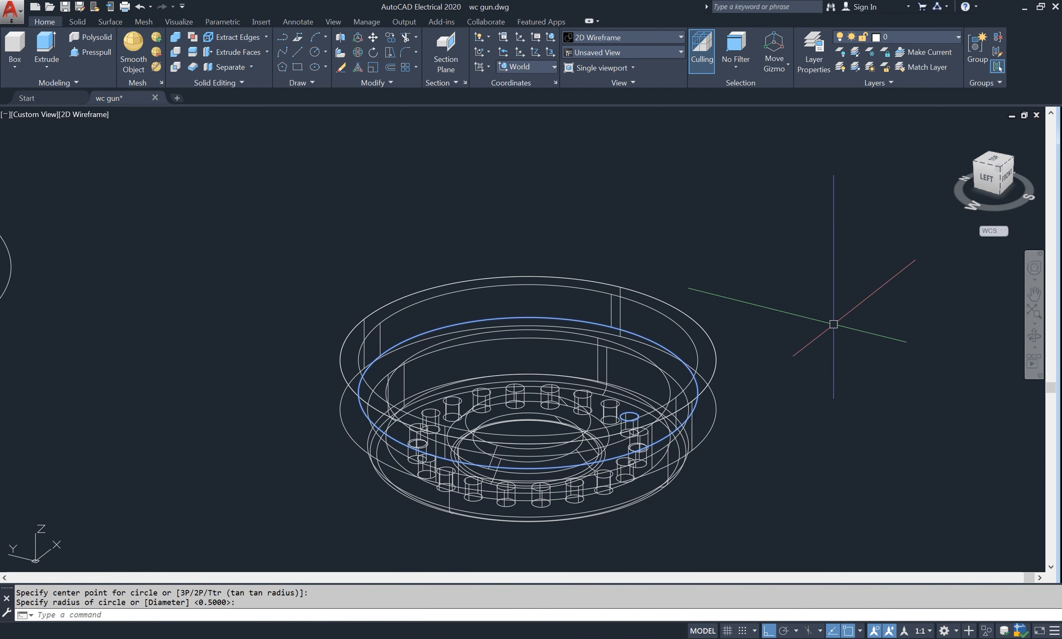
Extrude the circle on the cap's top rim upward by 5.5.
type("ext")
key("Return")
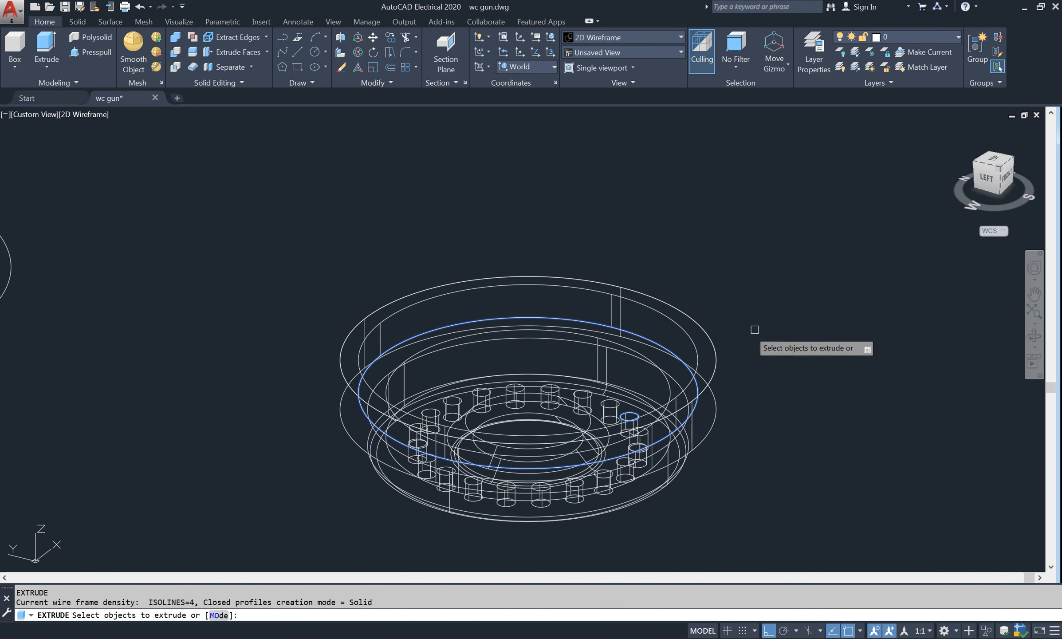
left_click(716, 359)
key("Return")
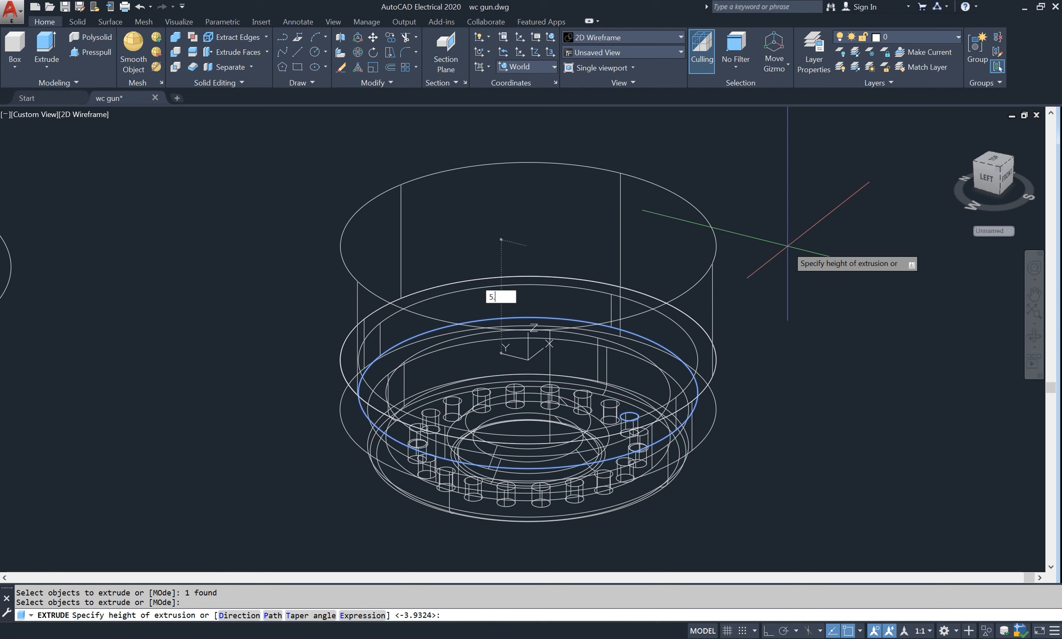
key("Return")
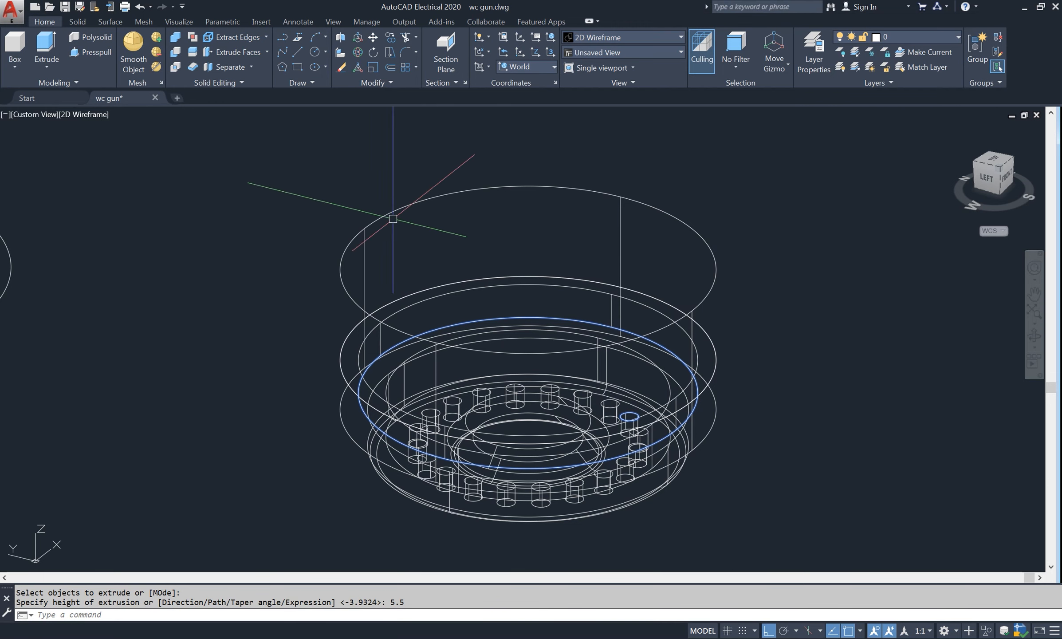
Switch the visual style to Shaded and draw a circle of diameter 12 centred on the new cylinder's top face.
left_click(97, 112)
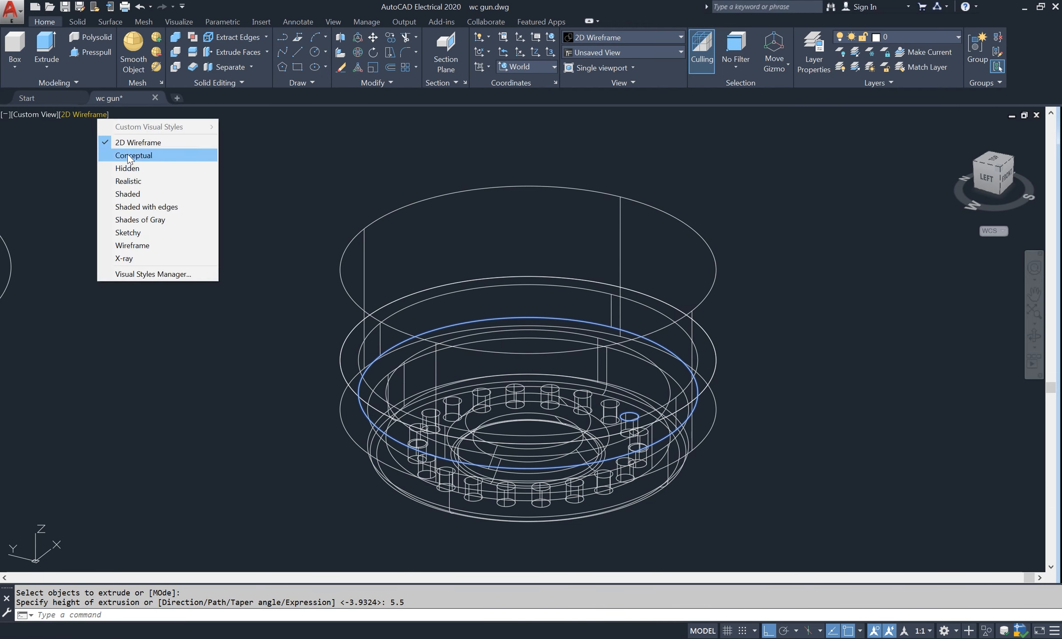
left_click(139, 191)
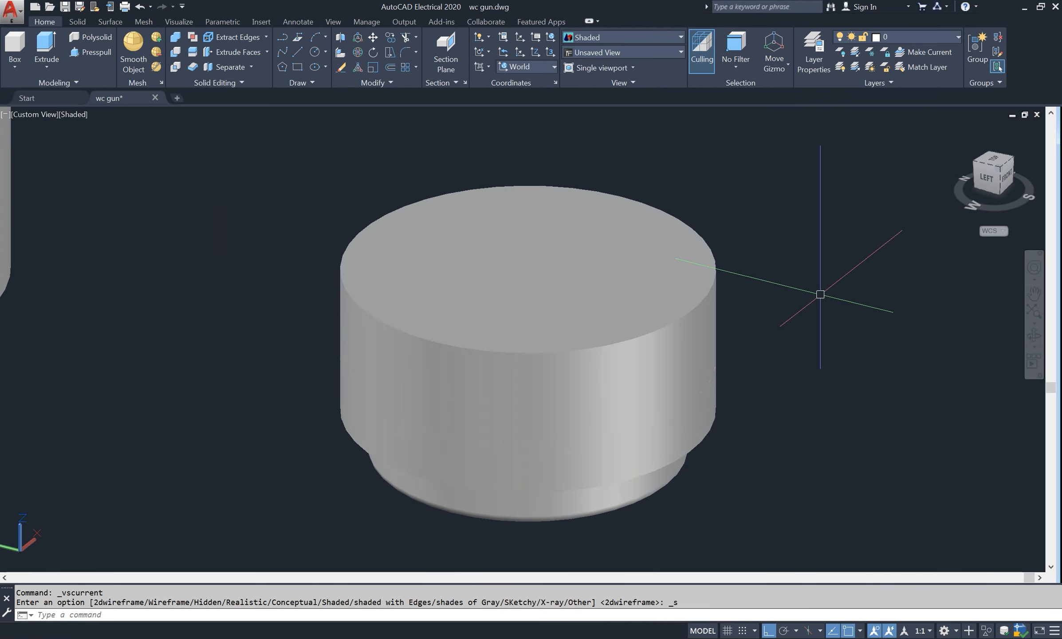
key("Return")
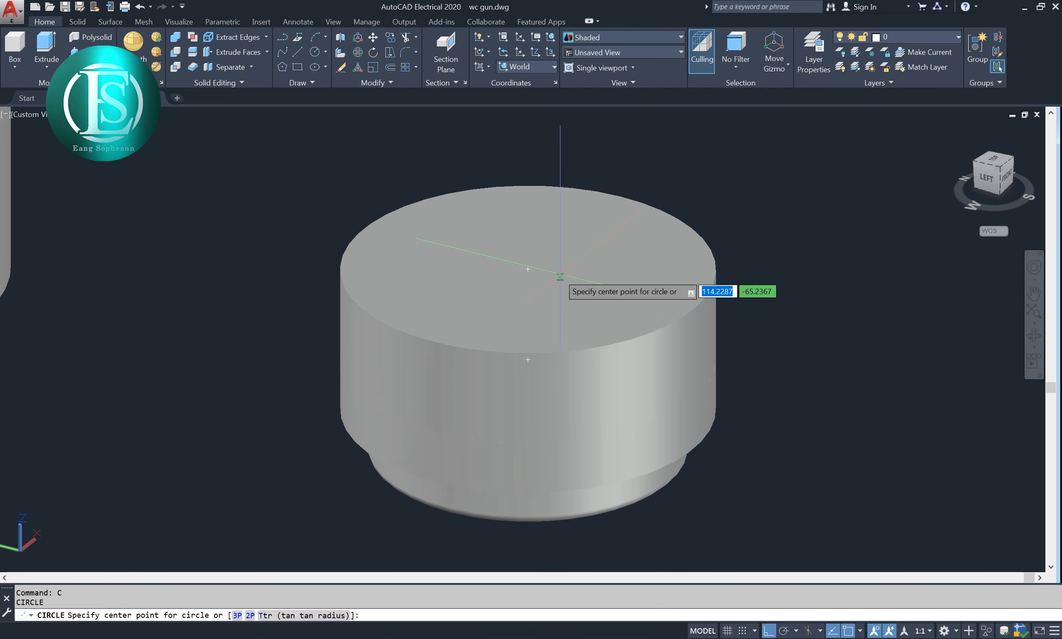
left_click(528, 269)
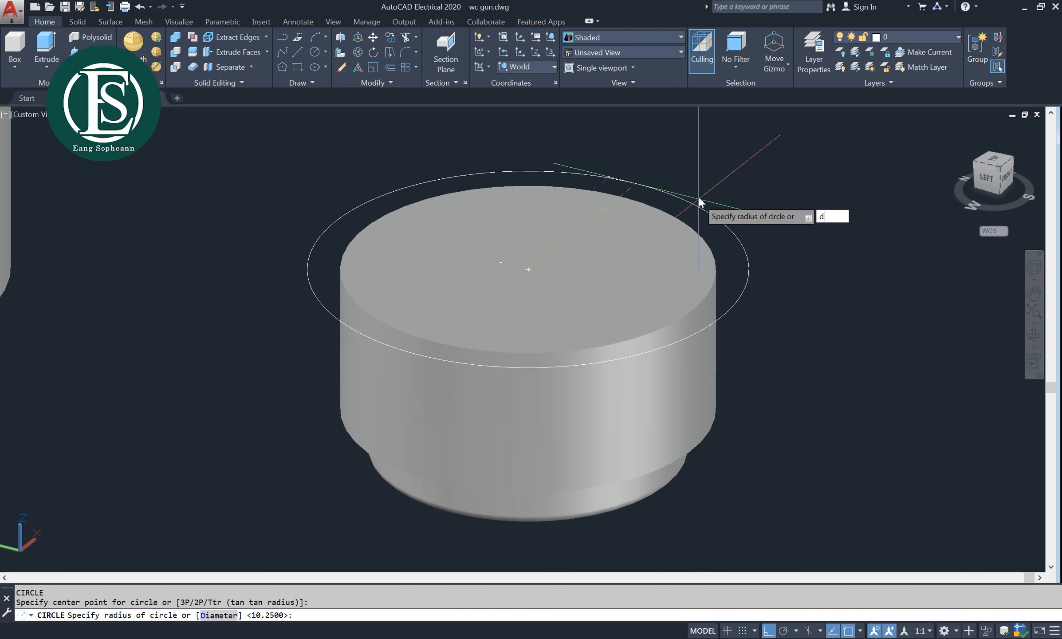
type("d")
key("Return")
type("12")
key("Return")
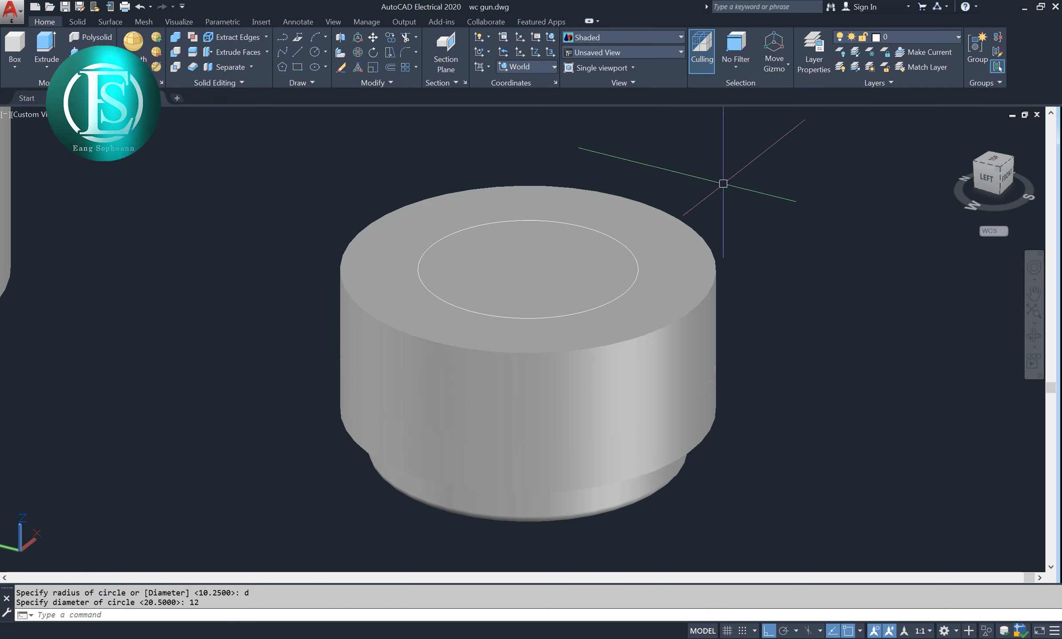
Cut the 12-diameter circle down through the upper cylinder with Presspull, and erase the leftover circle.
left_click(91, 52)
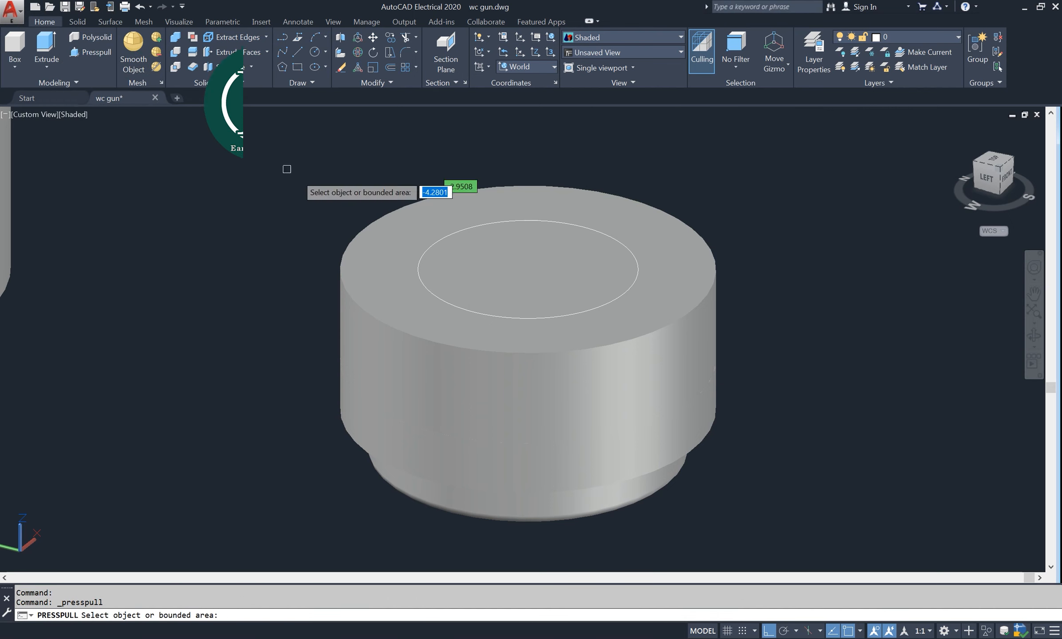
left_click(548, 257)
left_click(528, 359)
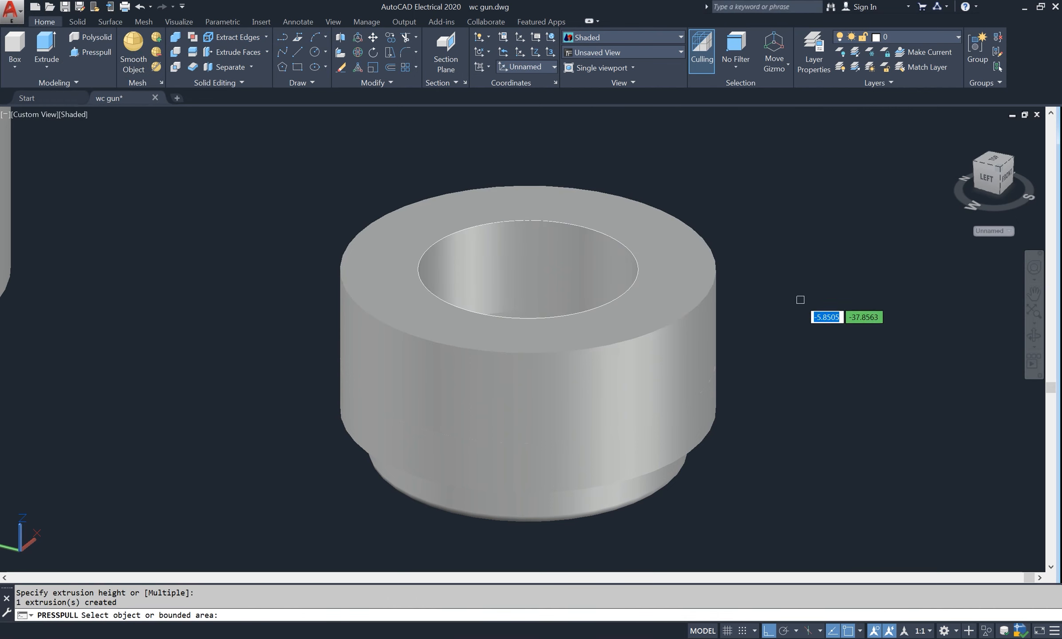
left_click(347, 515)
left_click(688, 145)
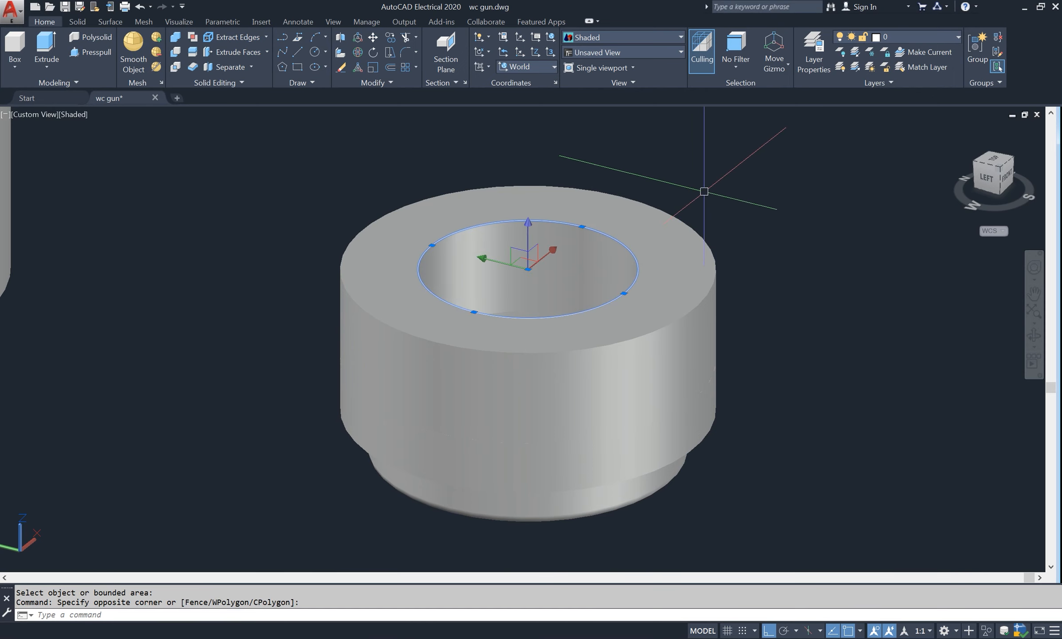
type("e")
key("Return")
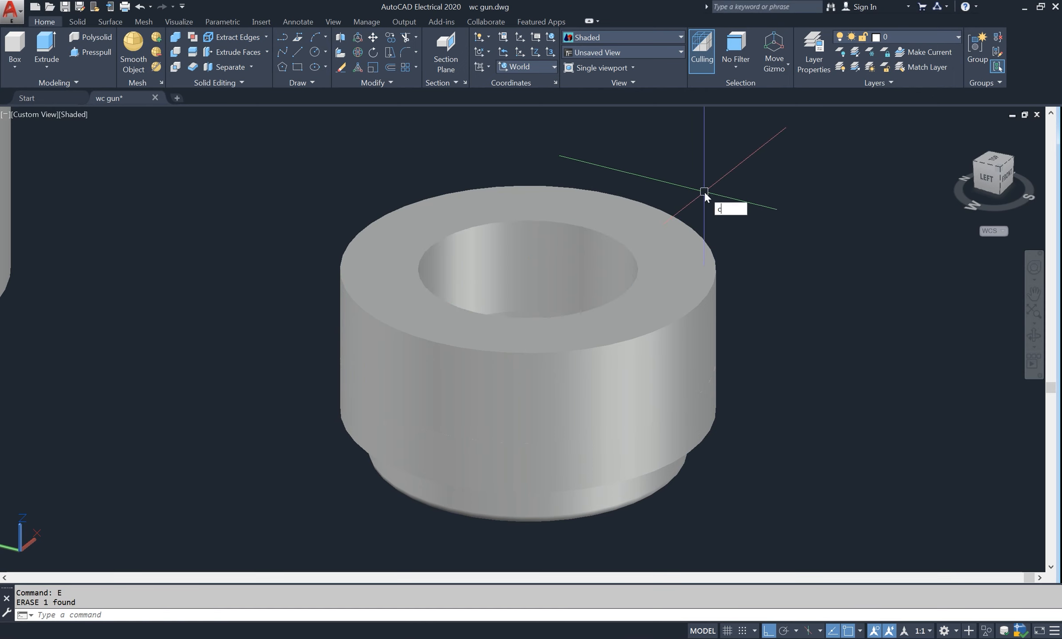
Chamfer the upper inner edge of the cylinder's hole with both distances set to 2.
type("cha")
key("Return")
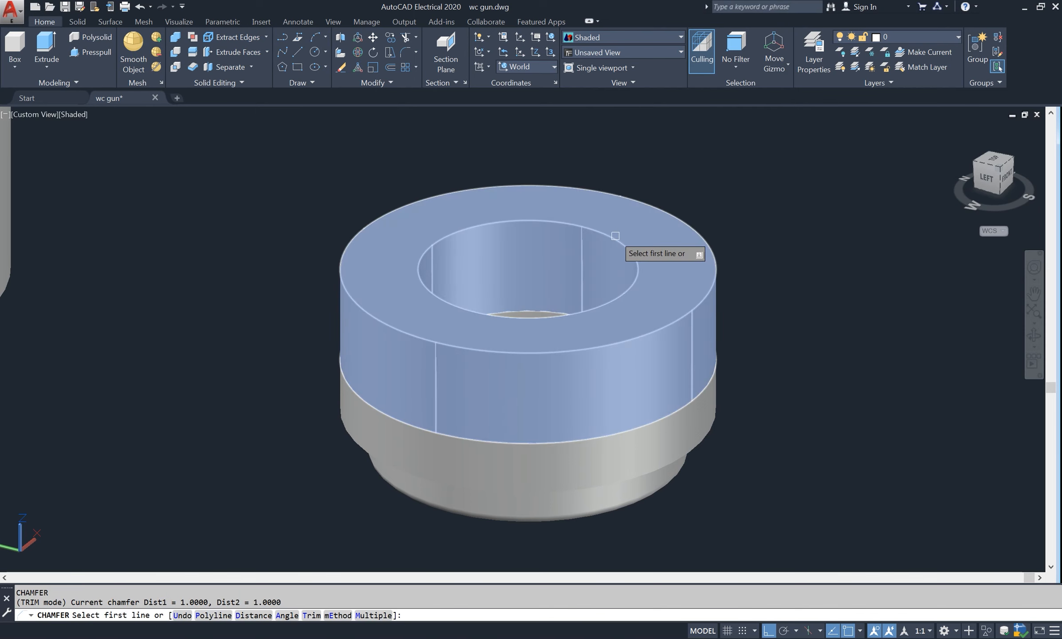
left_click(615, 236)
left_click(676, 284)
type("2")
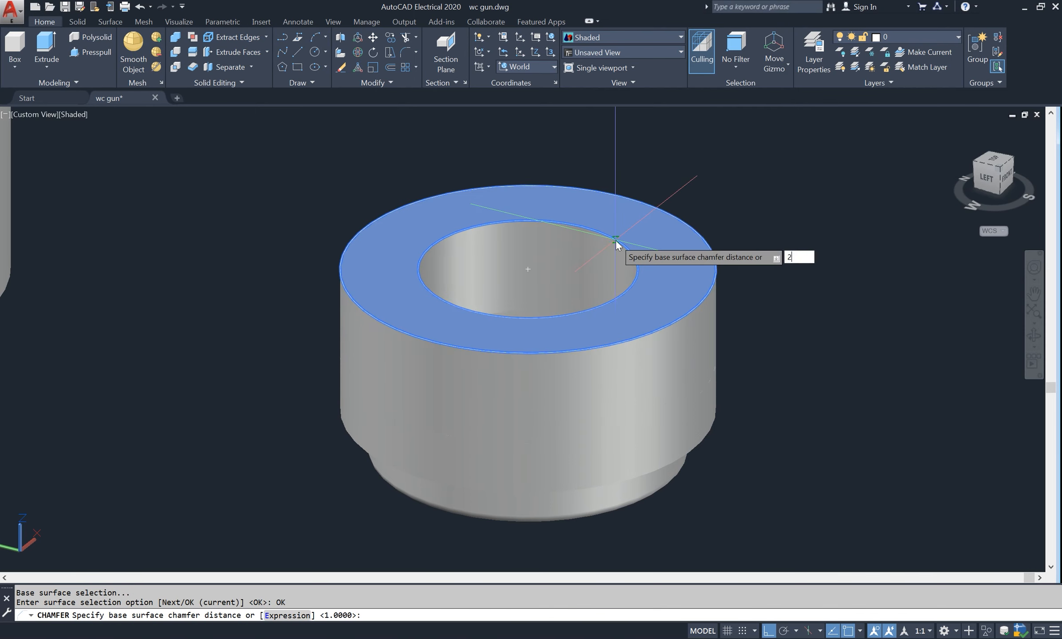
key("Return")
type("2")
key("Return")
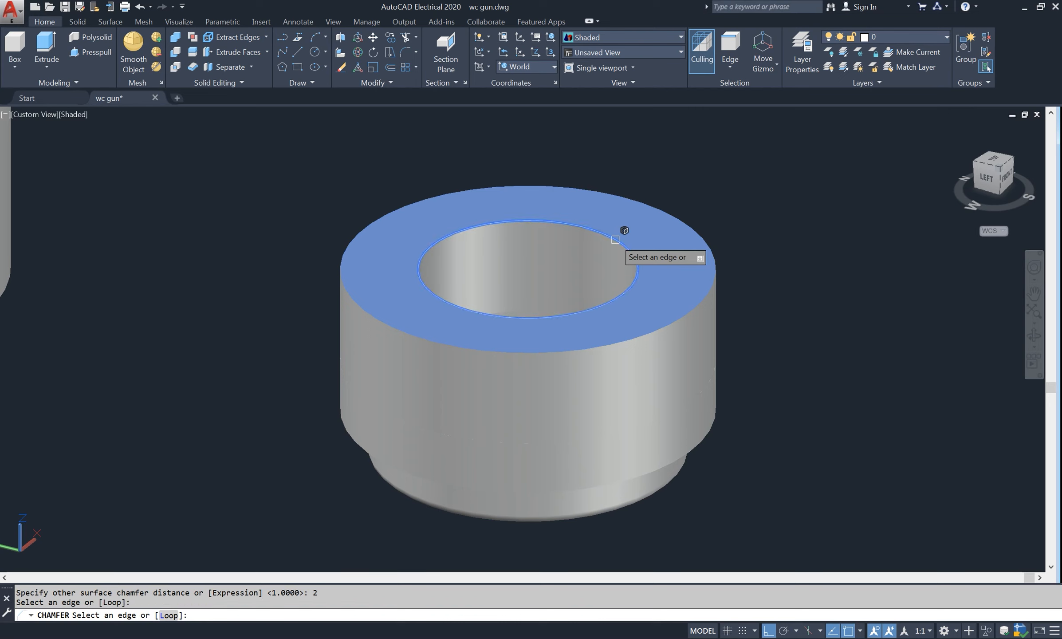
left_click(615, 240)
key("Return")
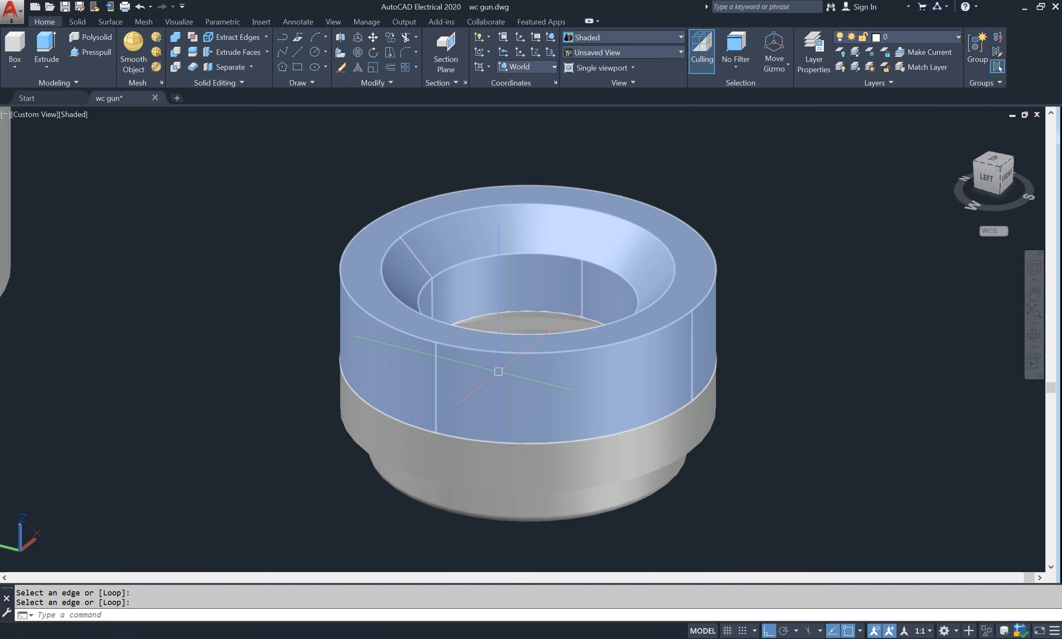
Switch the visual style to 2D Wireframe and hide the perforated stepped cap.
left_click(79, 115)
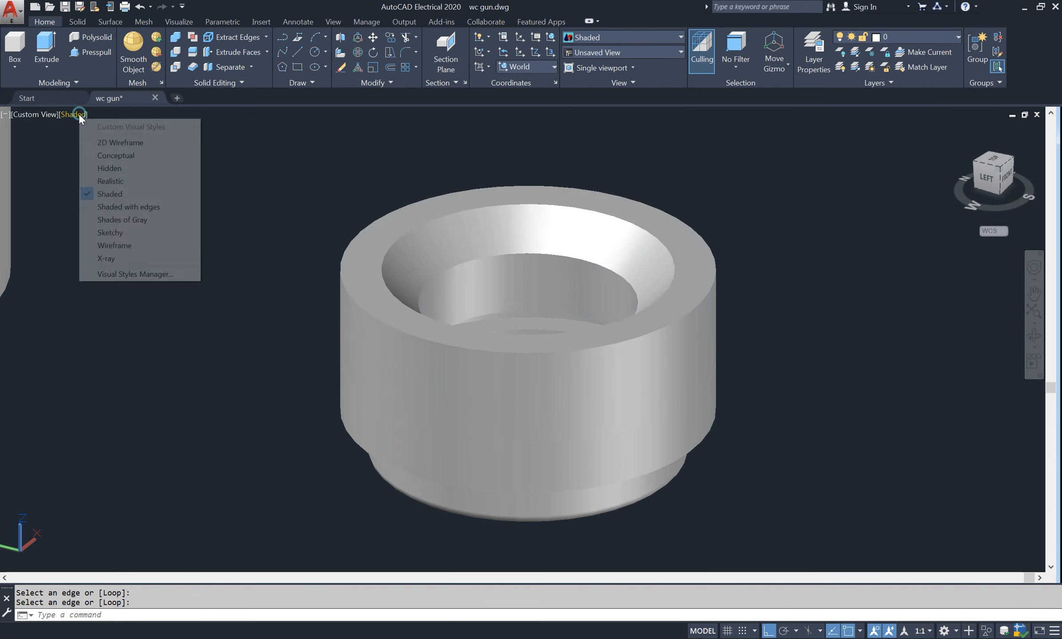
left_click(128, 143)
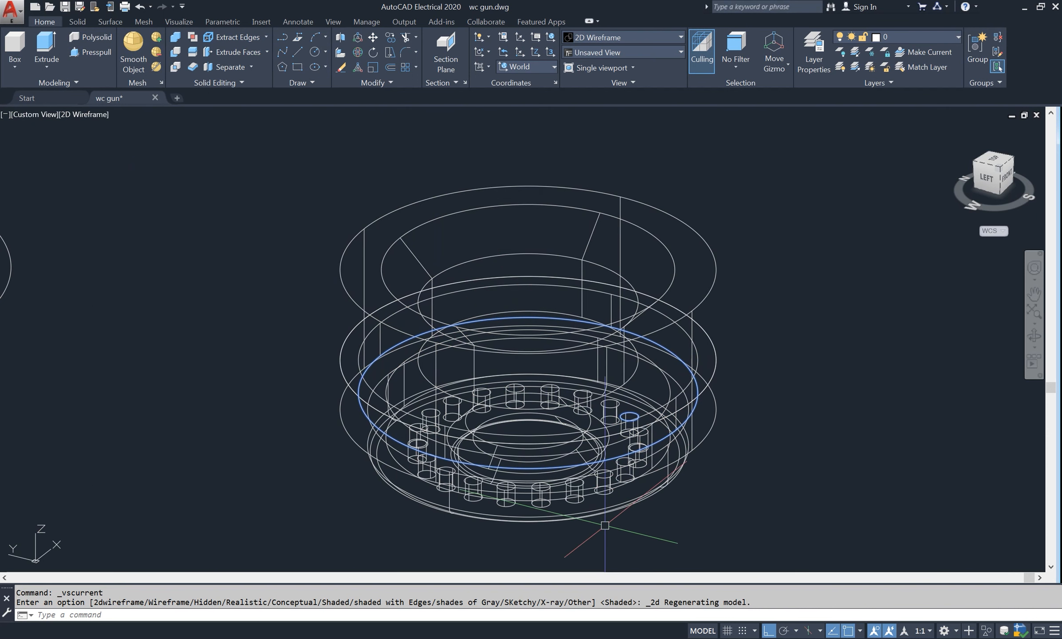
left_click(646, 495)
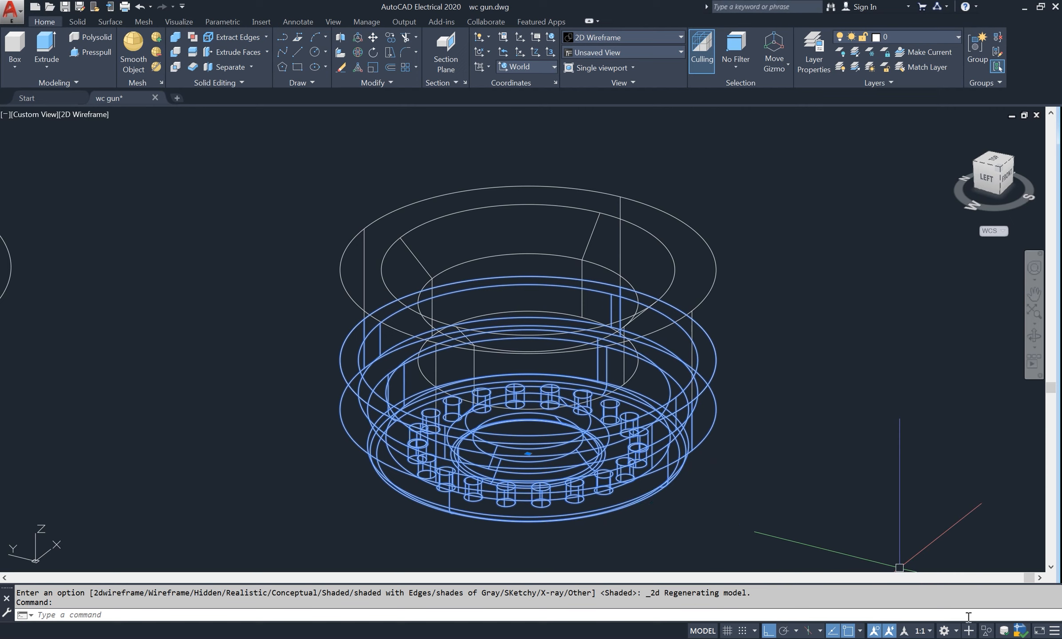
left_click(987, 631)
left_click(1010, 609)
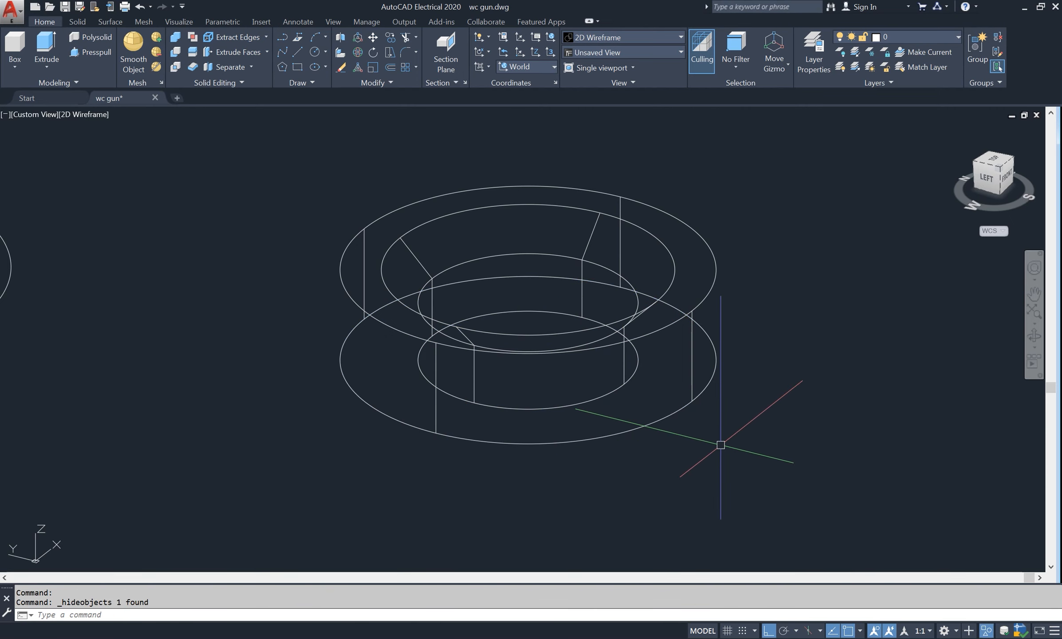
Draw a circle of diameter 18.5 centred on the chamfered ring's bottom face.
type("c")
key("Return")
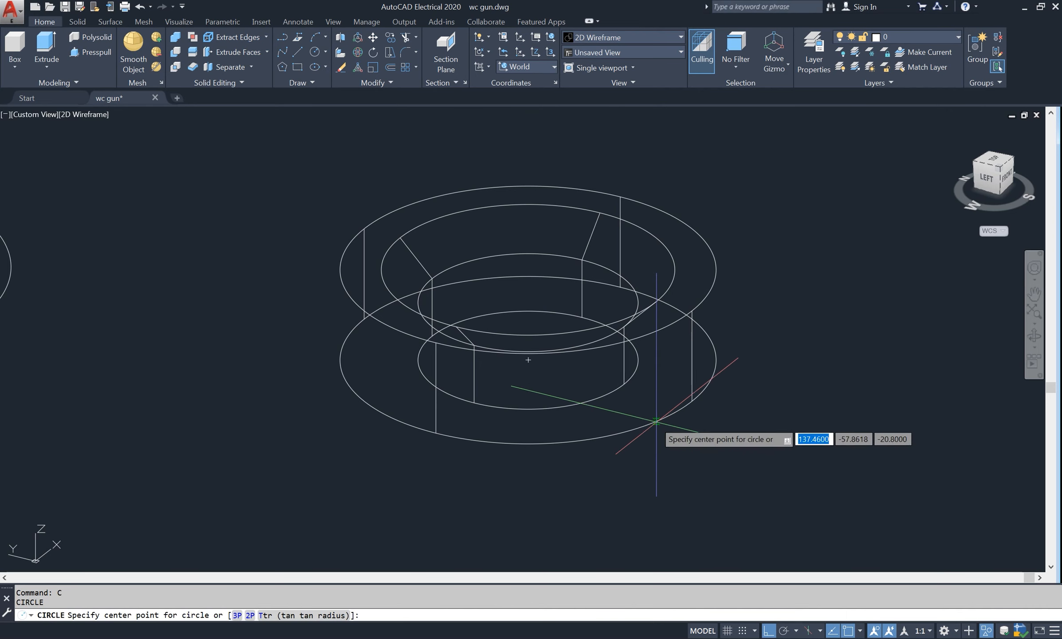
left_click(528, 359)
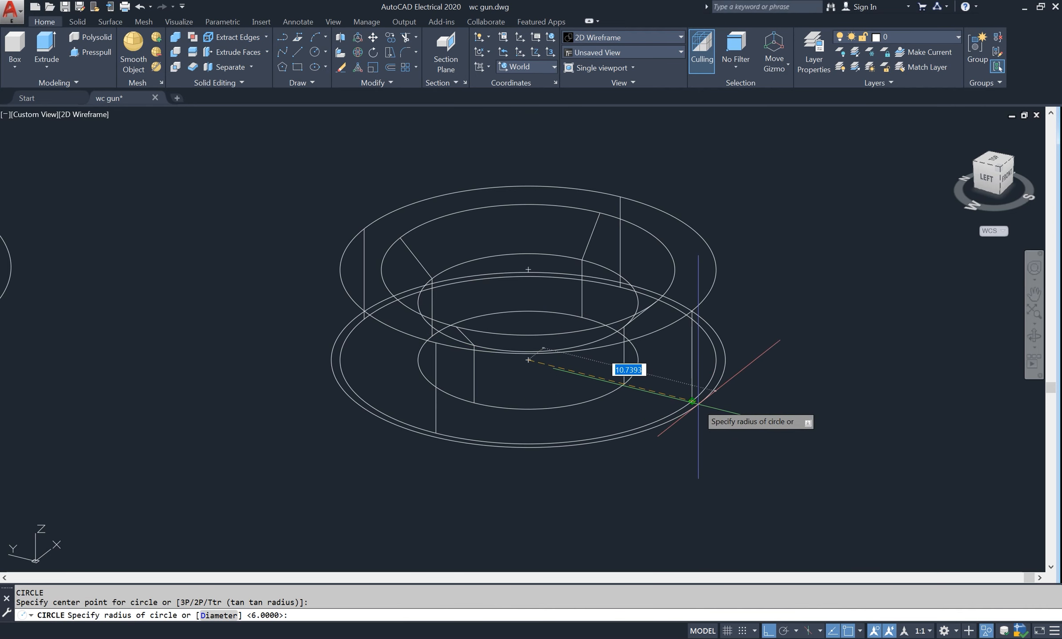
type("d")
key("Return")
type("1")
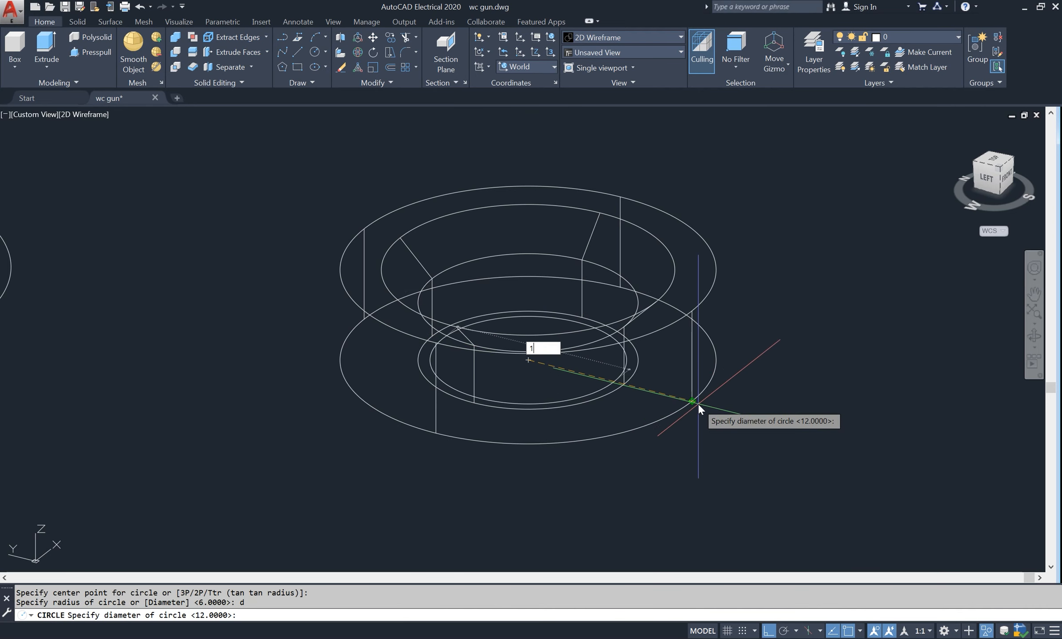
type("8.5")
key("Return")
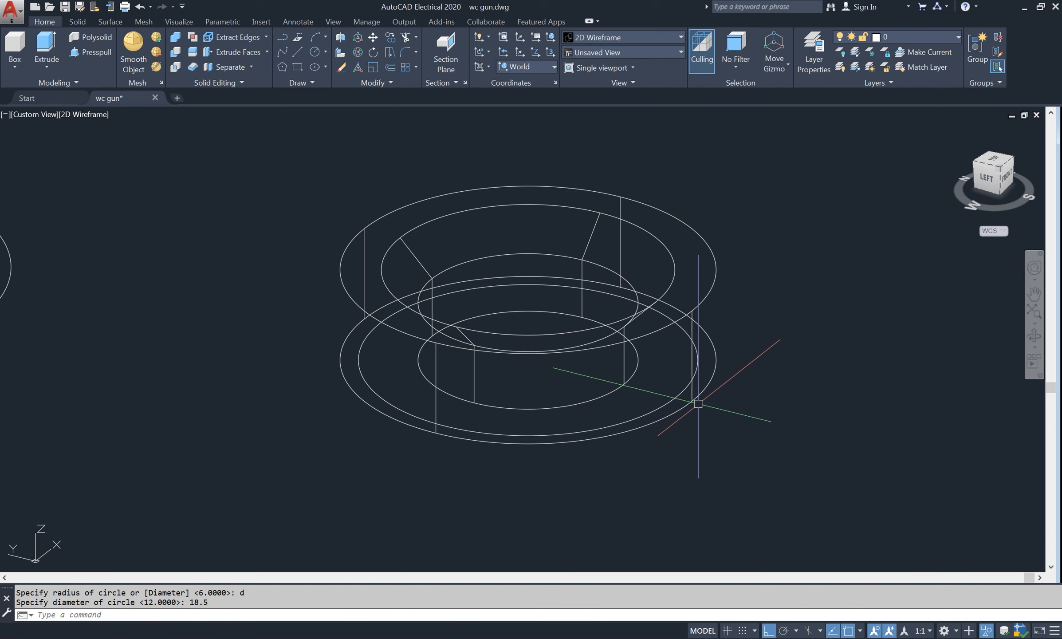
Extrude the 18.5-diameter circle downward by 2 below the ring.
type("ex")
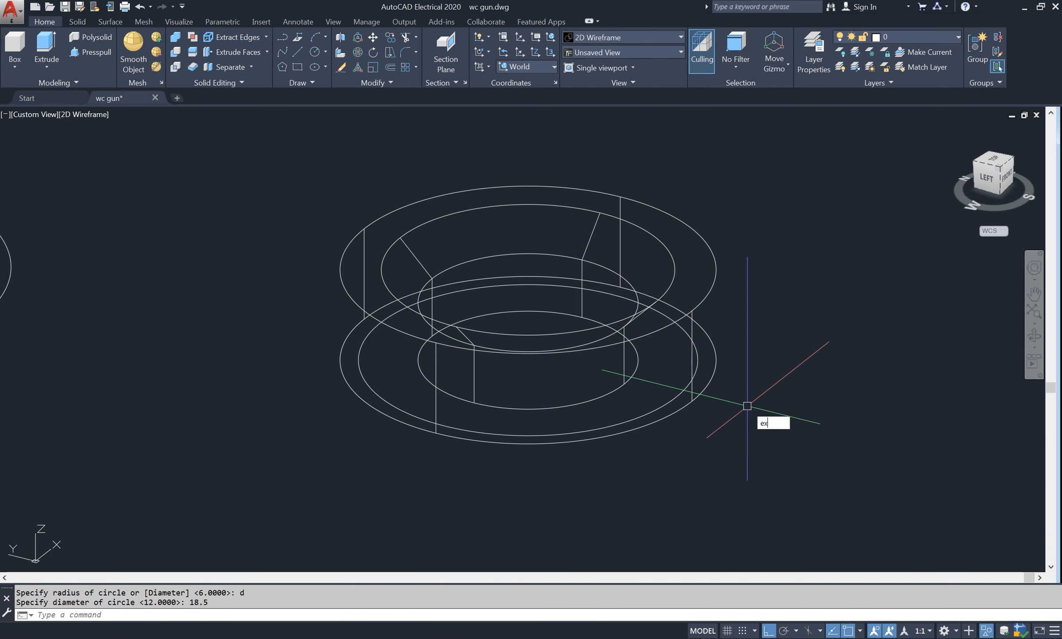
type("t")
key("Return")
left_click(688, 406)
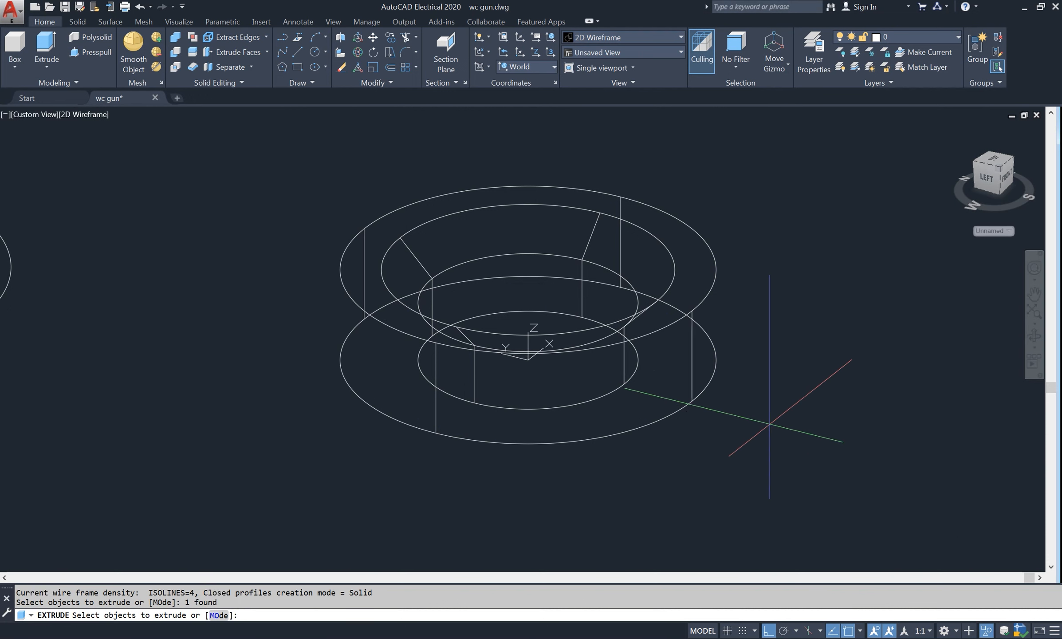
key("Return")
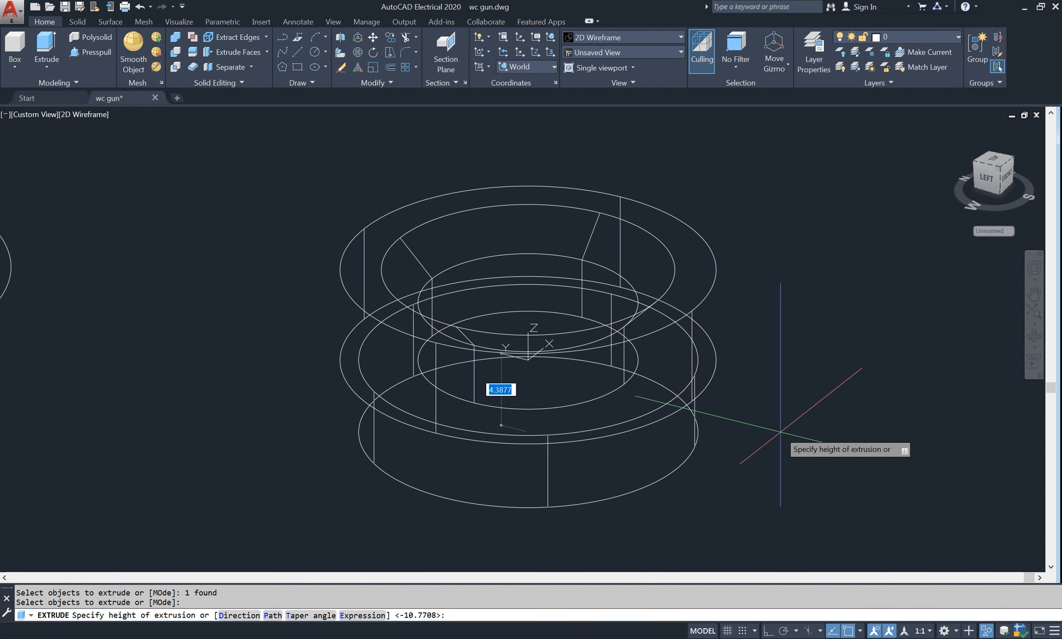
key("Return")
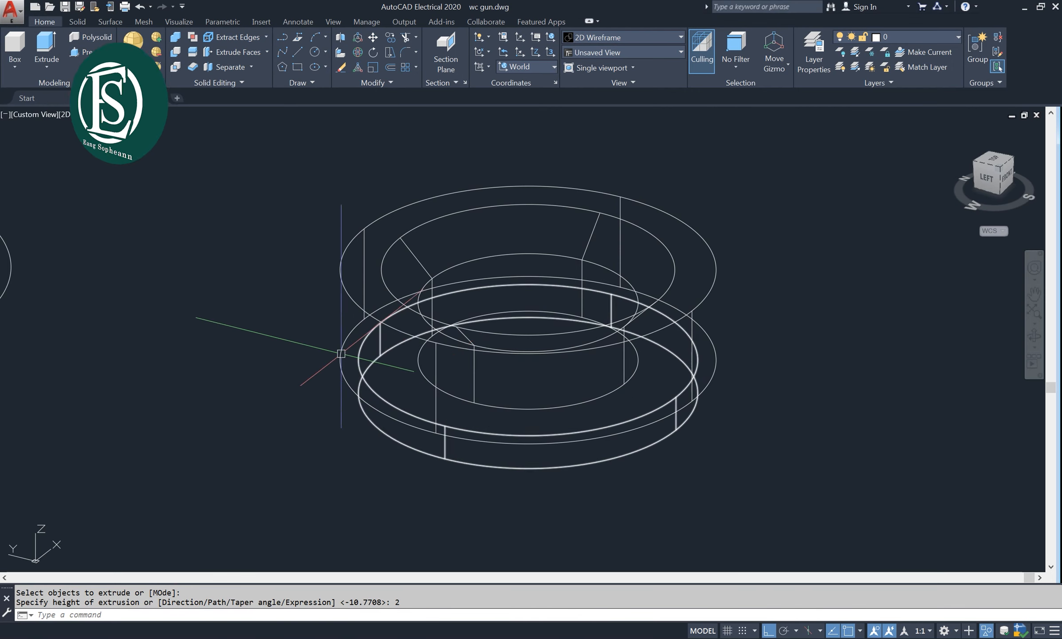
Switch the visual style to Shaded and cut the ring's bore through the disc beneath it with Presspull.
left_click(98, 114)
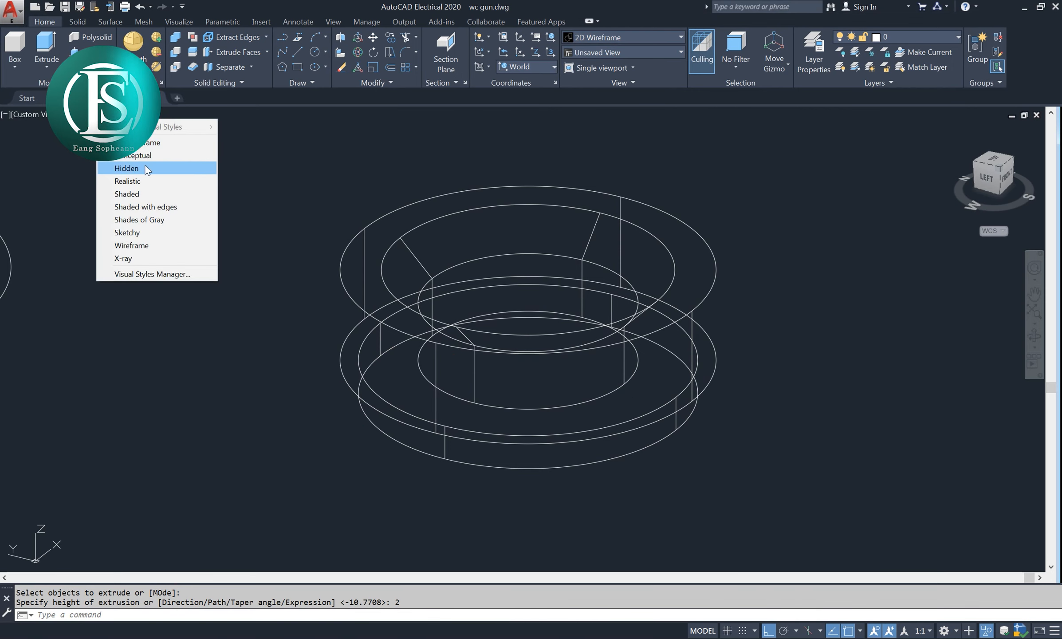
left_click(151, 194)
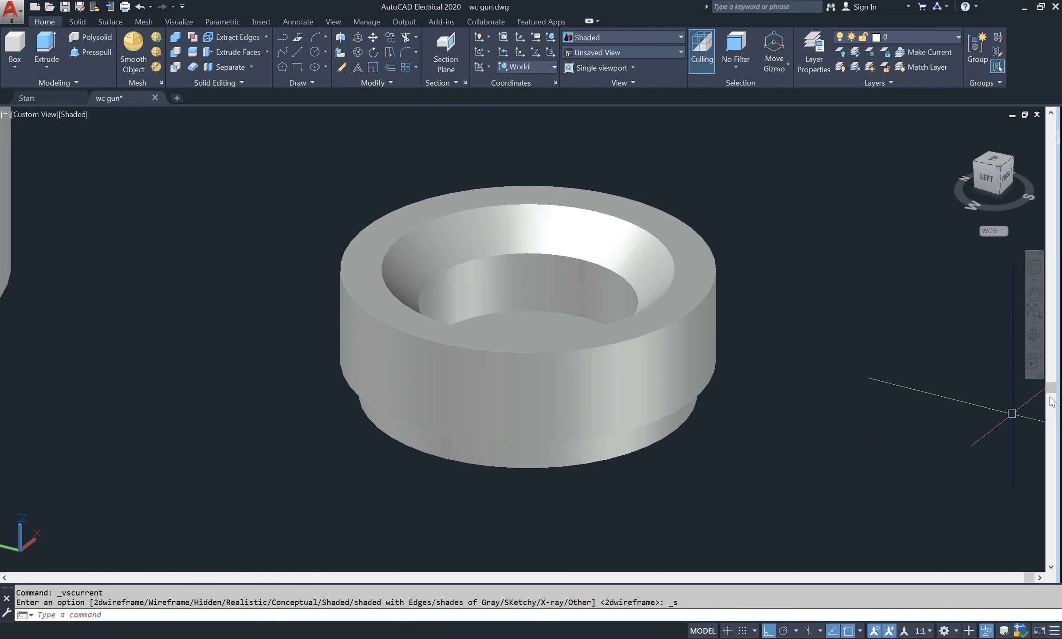
middle_click_drag(794, 367, 778, 416, "shift")
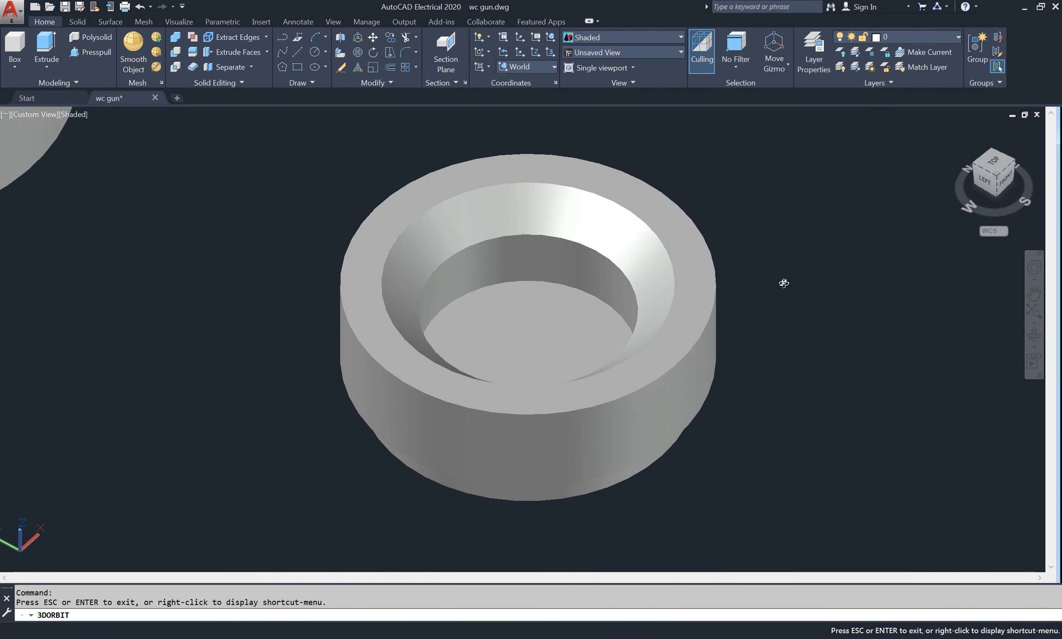
right_click(783, 284)
left_click(812, 290)
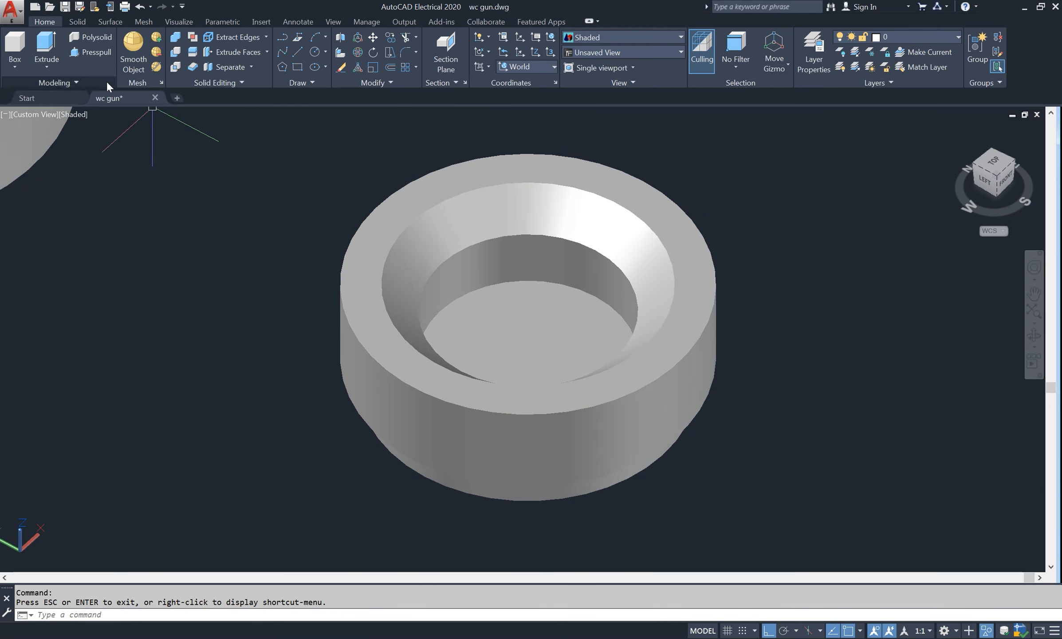
left_click(95, 53)
left_click(517, 351)
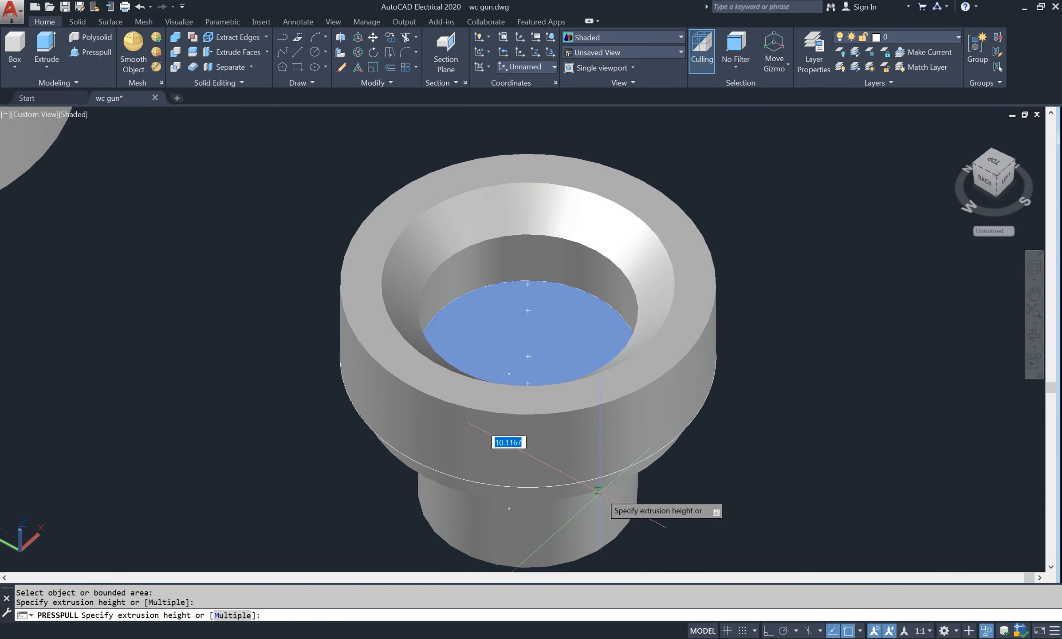
left_click(506, 439)
key("Return")
left_click(636, 426)
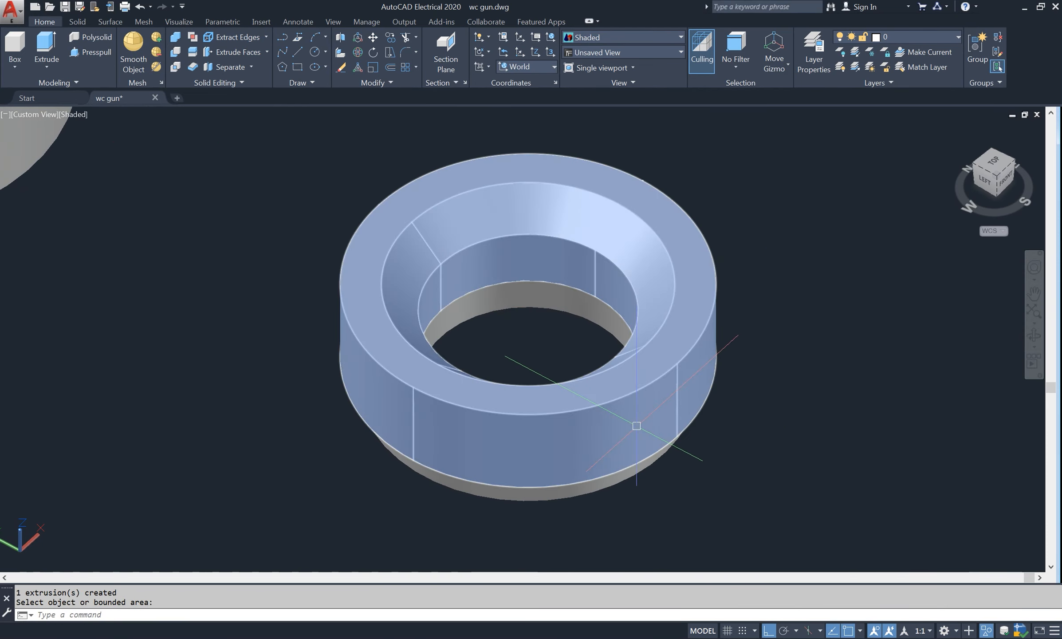
key("Escape")
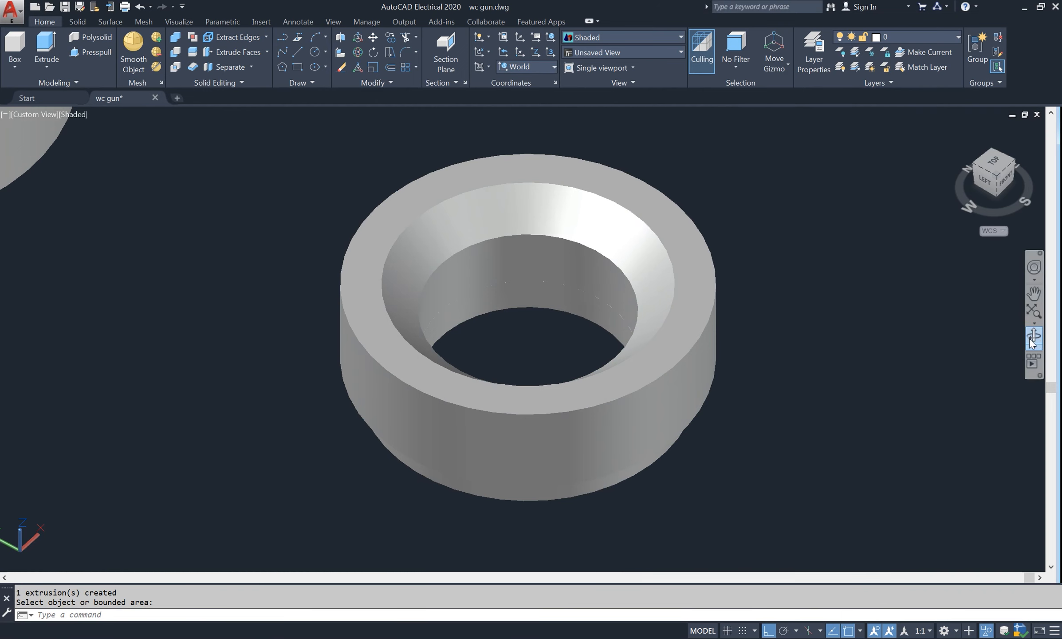
Union the chamfered ring with the narrower collar below it into one solid.
left_click_drag(918, 362, 683, 305)
right_click(755, 279)
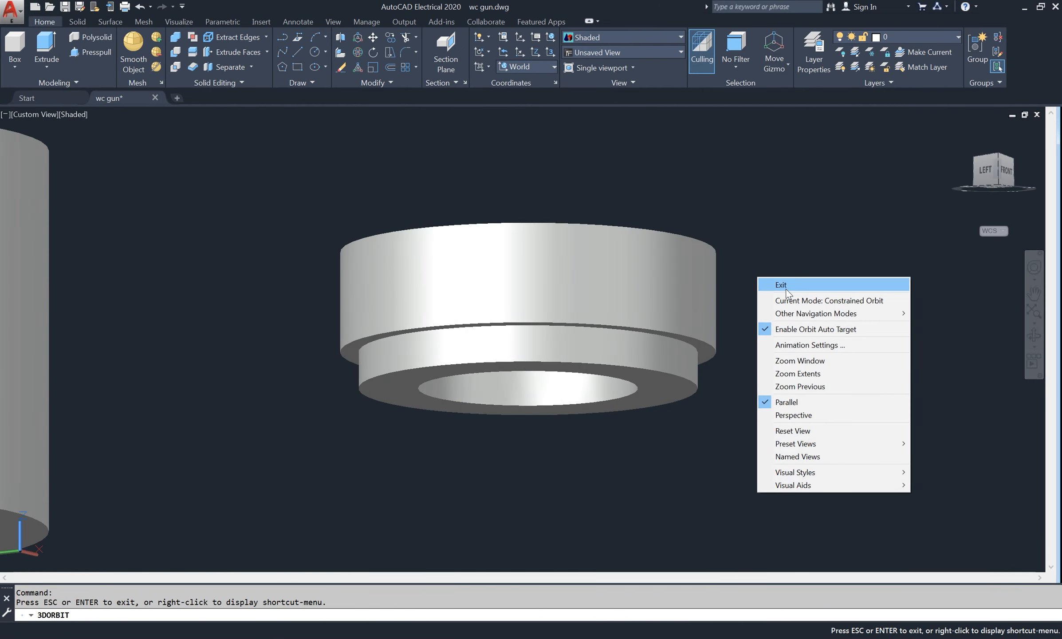
left_click(768, 286)
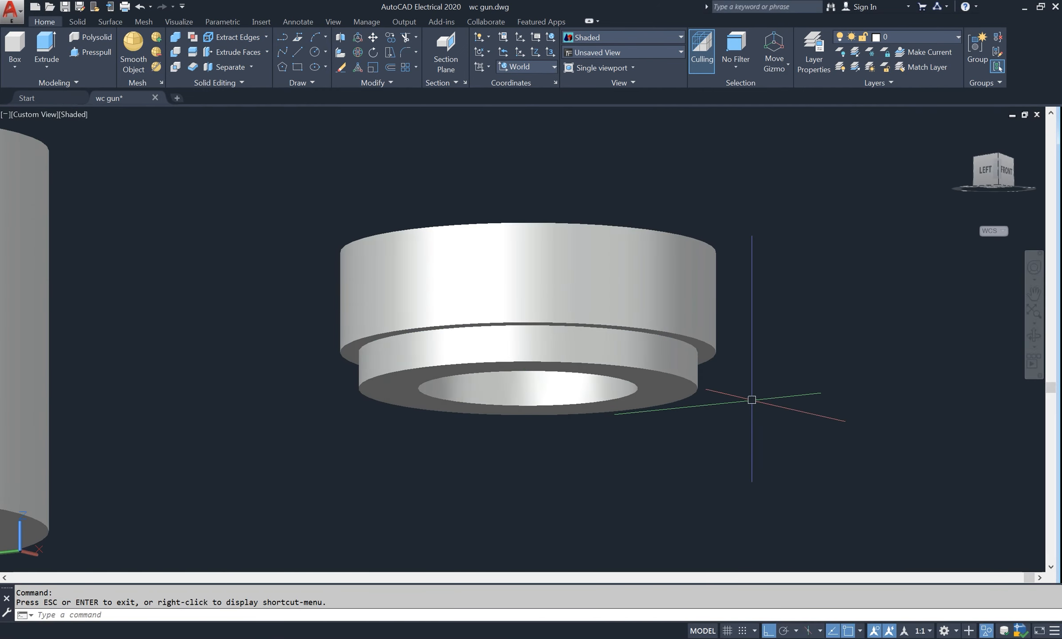
type("uni")
key("Return")
left_click(671, 334)
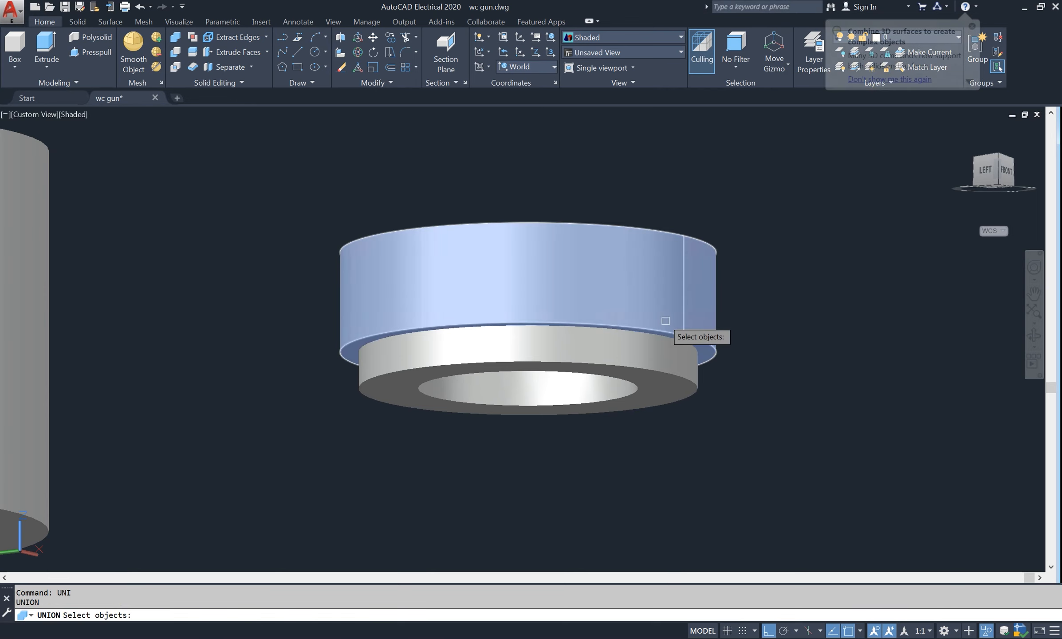
left_click(655, 383)
key("Return")
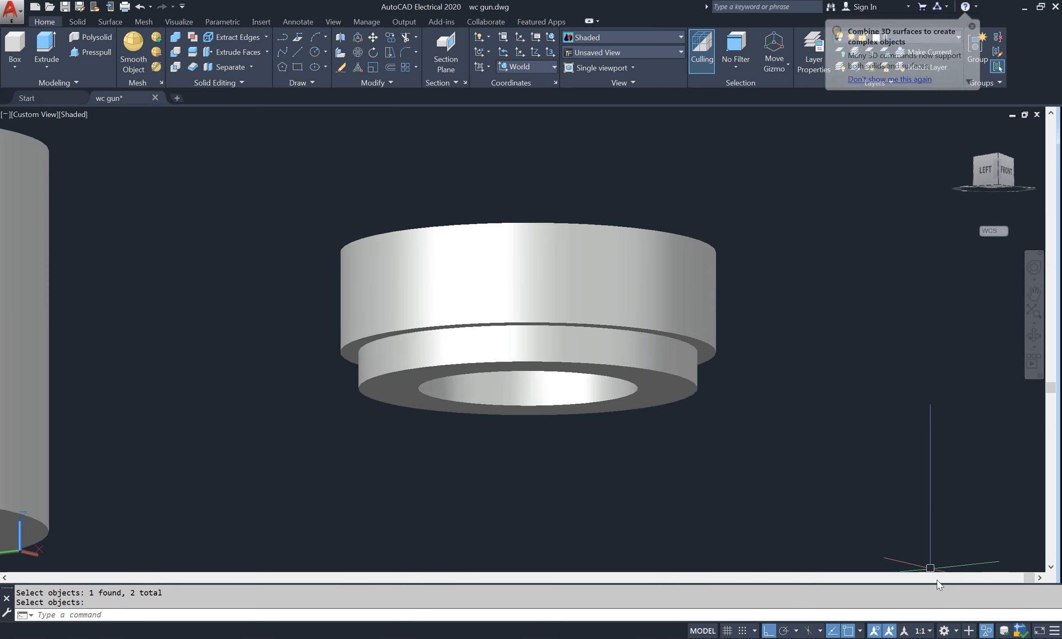
End the object isolation to bring back the perforated cap, and switch the visual style to 2D Wireframe.
left_click(986, 631)
left_click(990, 621)
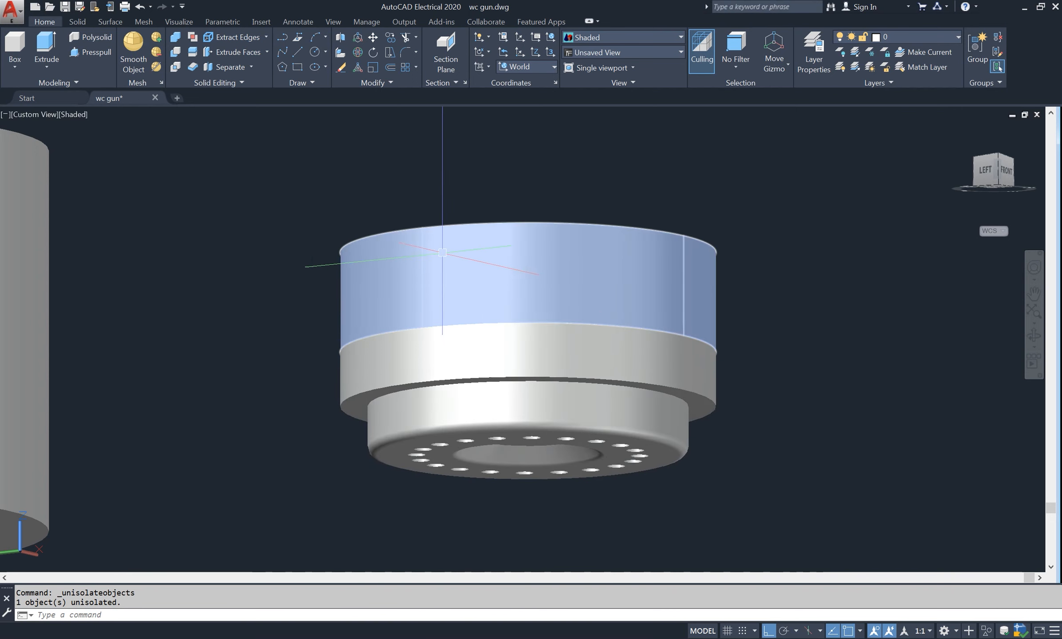
left_click(69, 112)
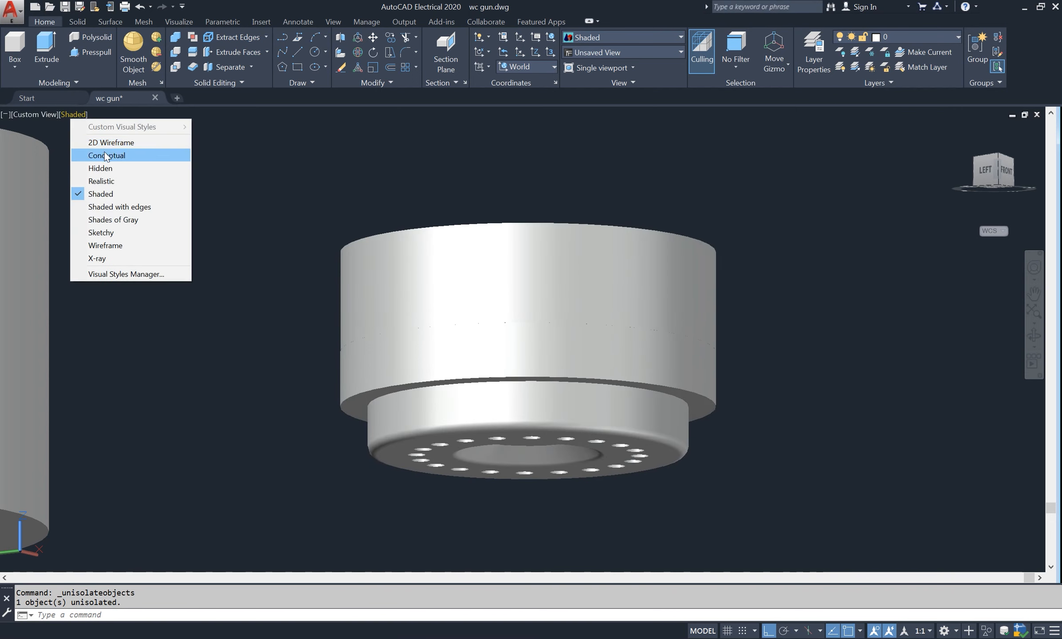
left_click(127, 144)
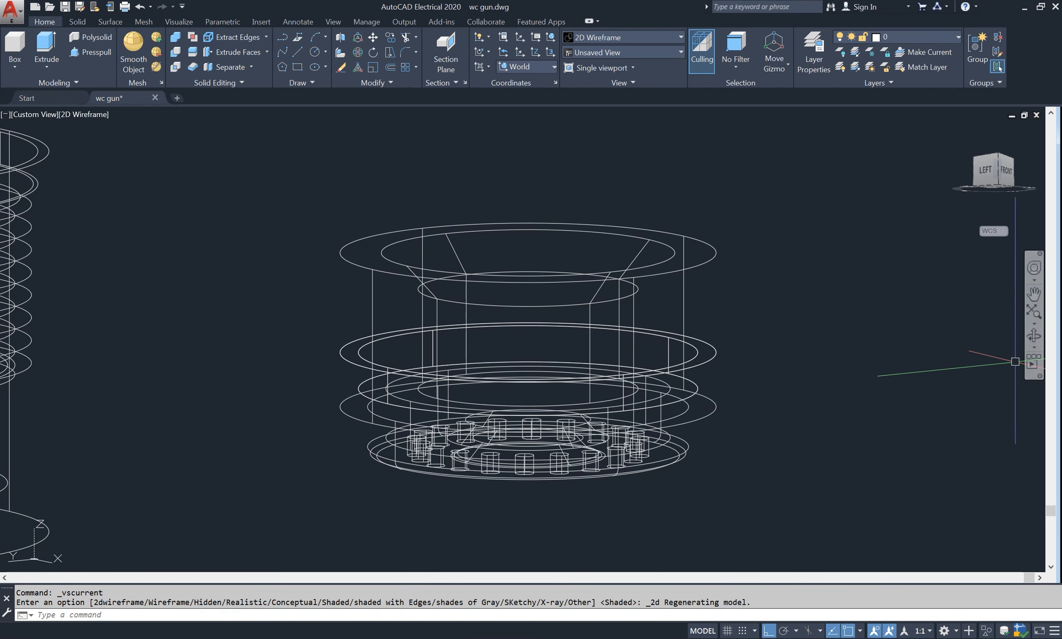
left_click(1034, 342)
left_click_drag(706, 310, 719, 354)
left_click_drag(723, 404, 737, 458)
right_click(805, 328)
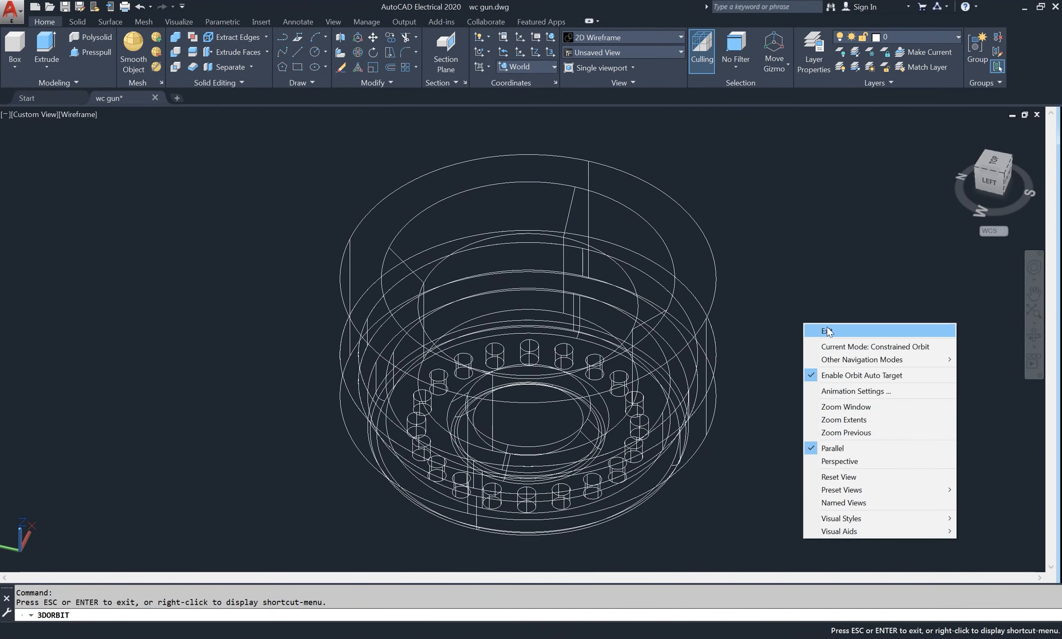
Switch the visual style to Shaded to view the ring and perforated cap as solid surfaces.
left_click(881, 331)
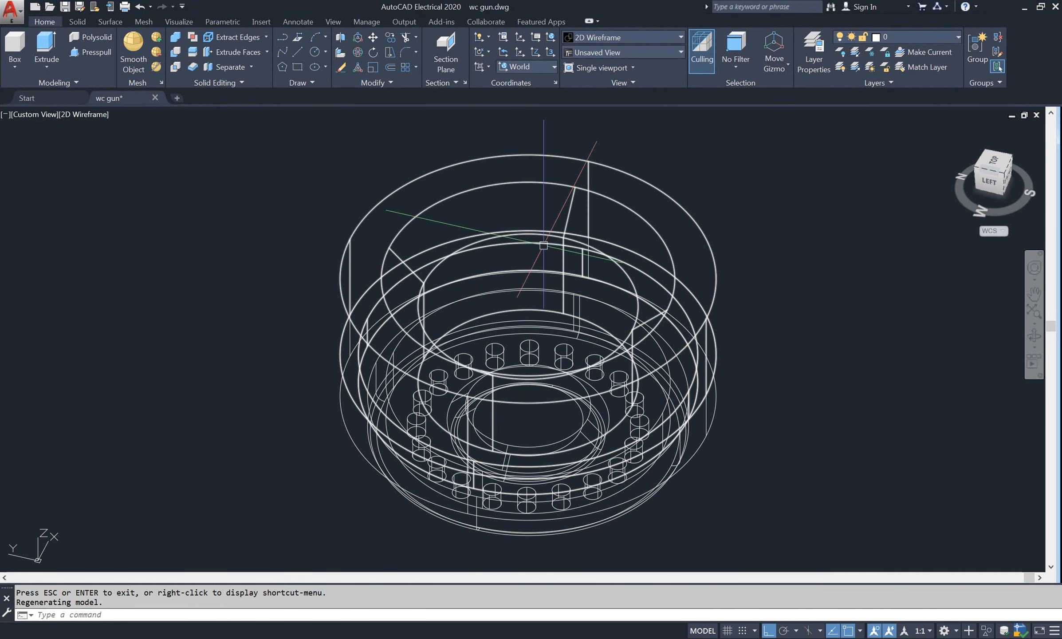
left_click(98, 115)
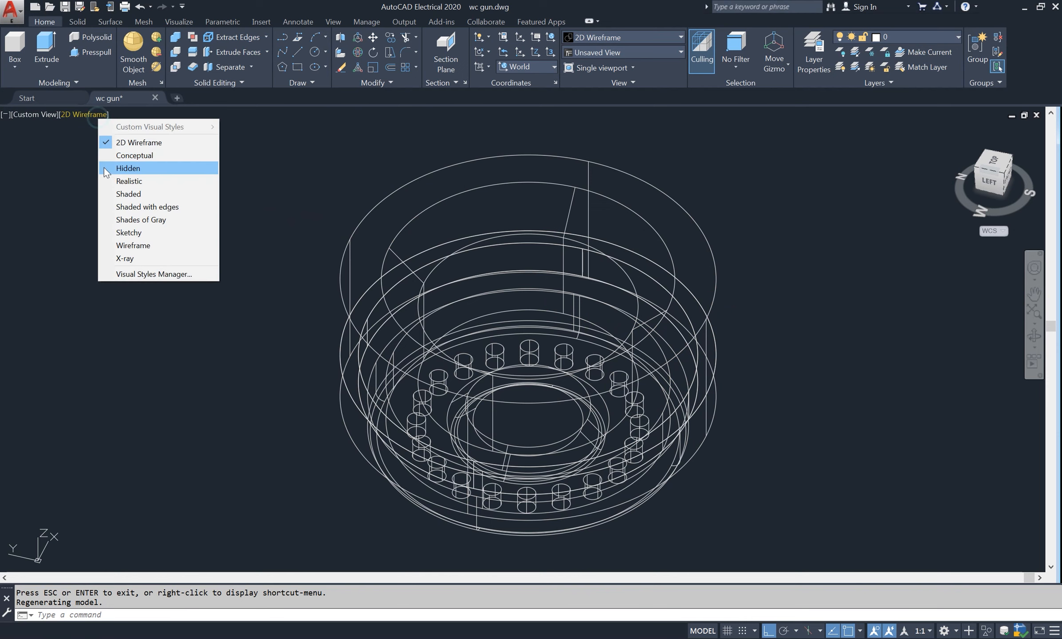
left_click(128, 194)
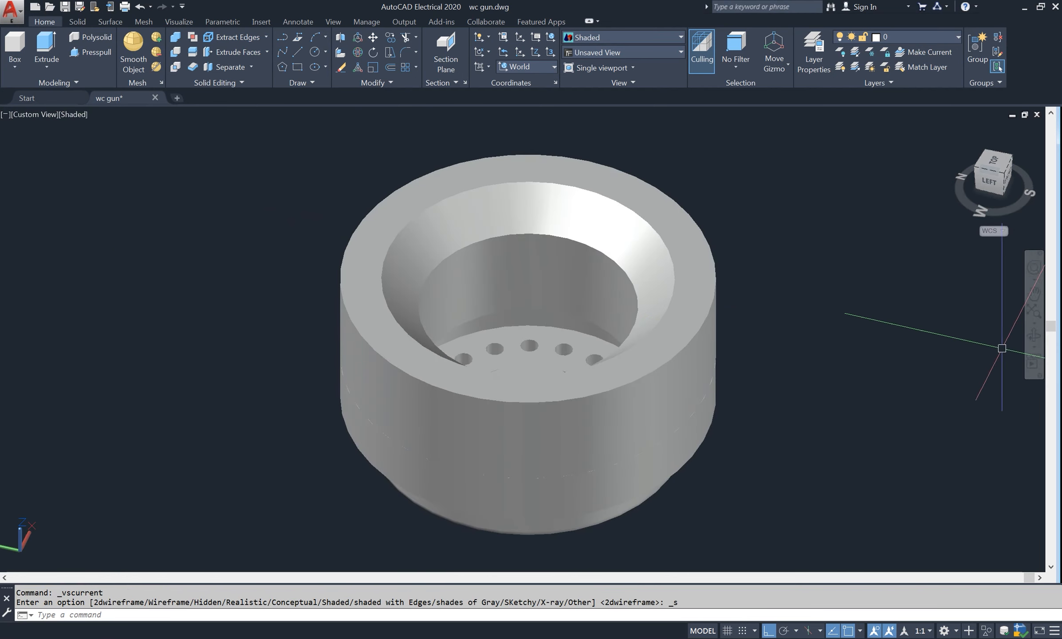
Examine the ring and cap beside the internally threaded sleeve.
left_click(1034, 336)
mouse_move(770, 340)
left_mouse_down()
mouse_move(761, 370)
mouse_move(770, 319)
mouse_move(750, 219)
mouse_move(690, 273)
mouse_move(780, 363)
mouse_move(839, 339)
mouse_move(801, 312)
mouse_move(752, 304)
mouse_move(794, 309)
left_mouse_up()
scroll(794, 309, "down", 4)
scroll(769, 310, "down", 2)
scroll(768, 339, "up", 3)
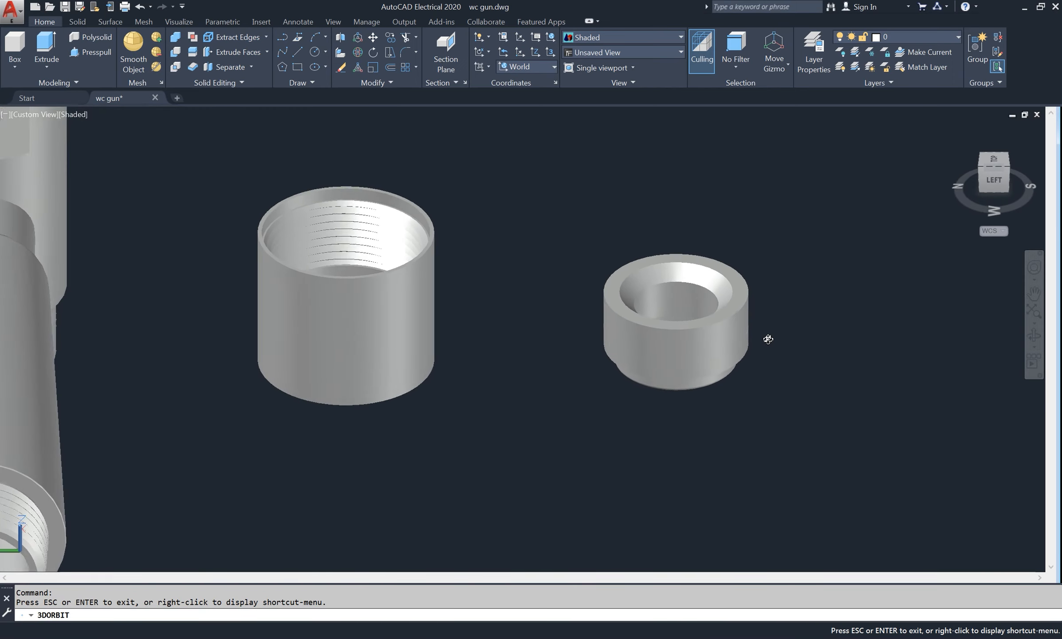
scroll(768, 339, "down", 2)
scroll(768, 339, "up", 1)
scroll(768, 339, "down", 1)
scroll(768, 339, "up", 1)
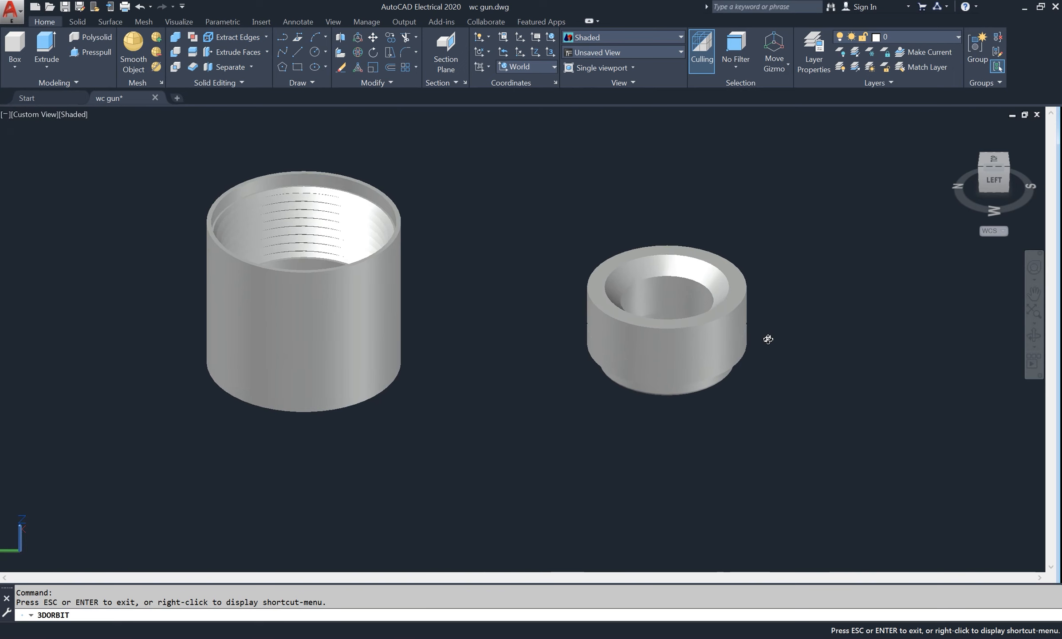
scroll(768, 339, "down", 1)
scroll(769, 339, "up", 1)
scroll(768, 339, "down", 1)
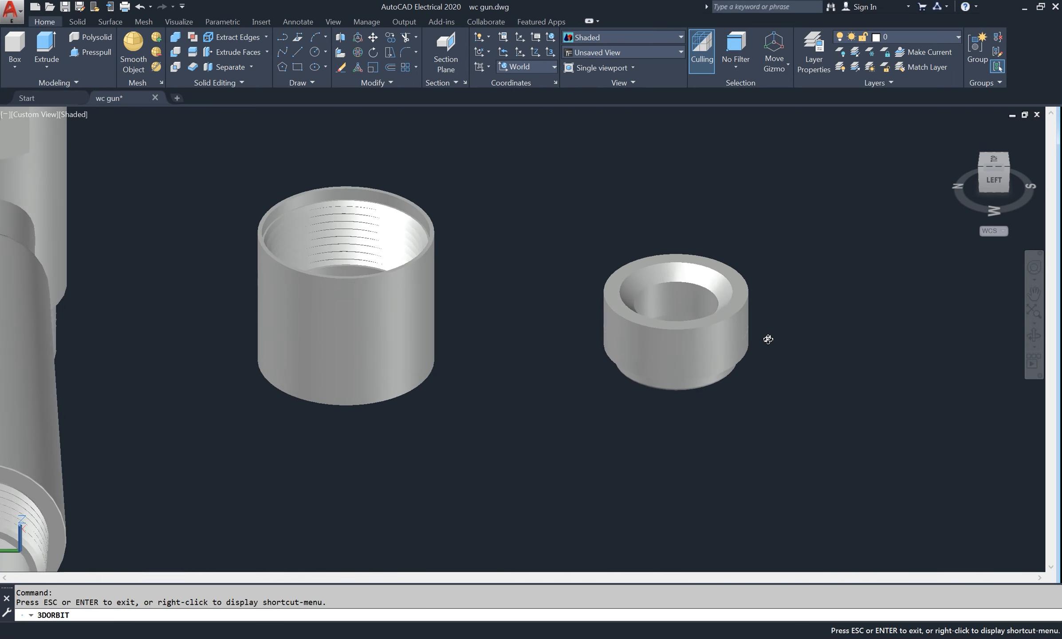
scroll(768, 339, "up", 1)
right_click(789, 315)
left_click(814, 322)
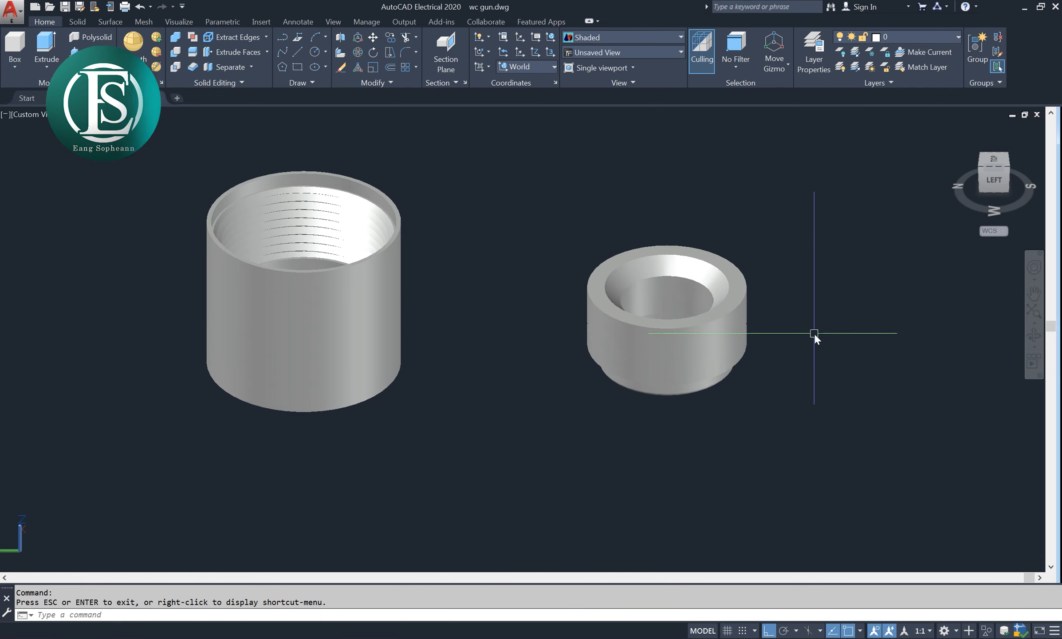
Apply the Coarse Textured - Black plastic material to the perforated cap and set its colour to RGB 59,59,59.
type("mat")
key("Return")
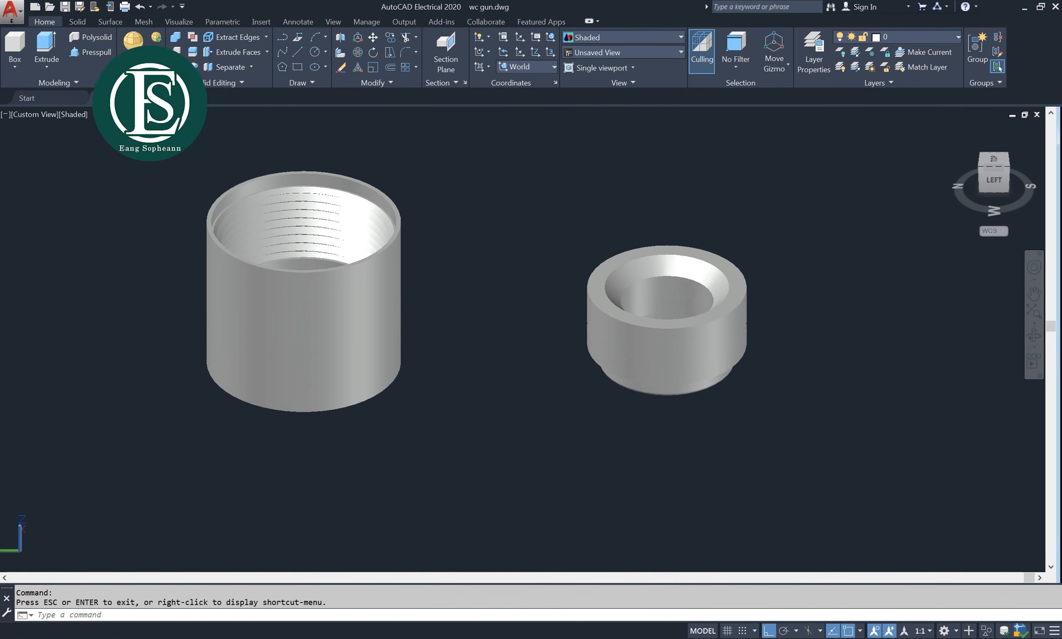
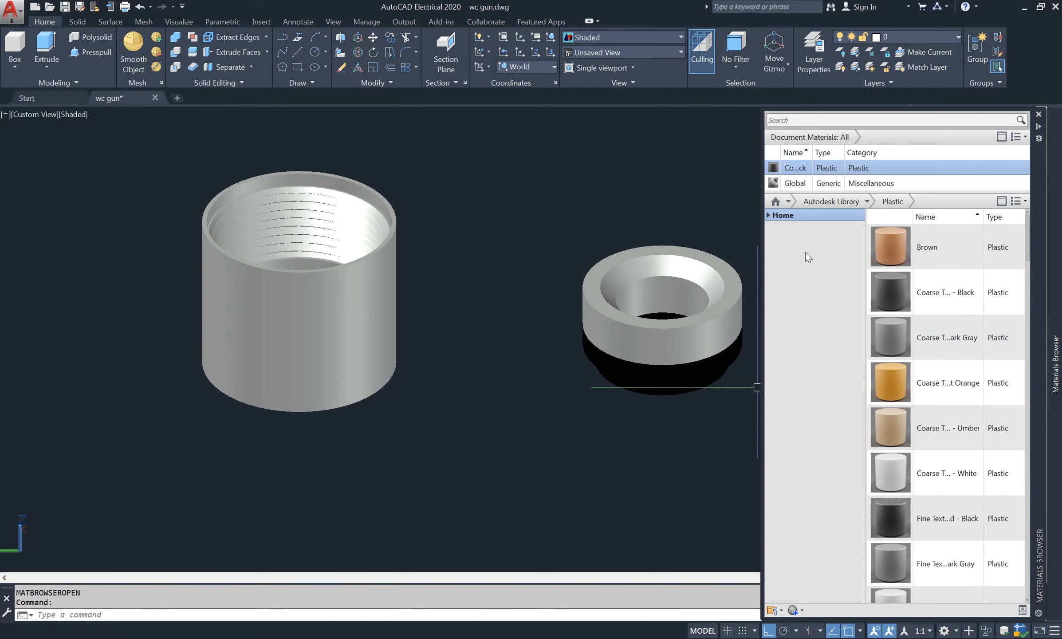
left_click(1022, 167)
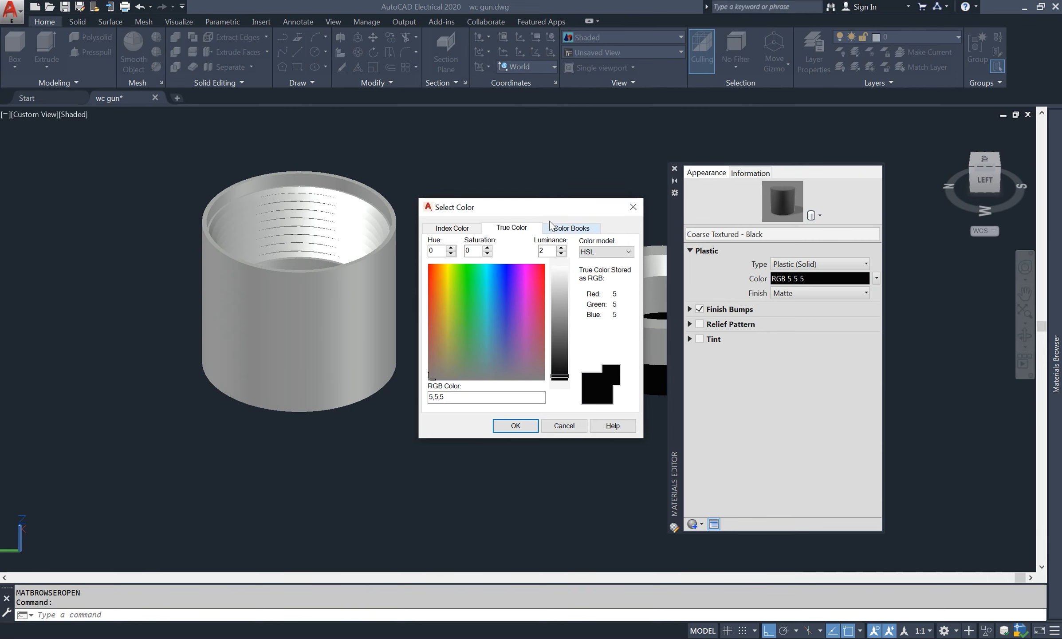
left_click_drag(546, 212, 447, 149)
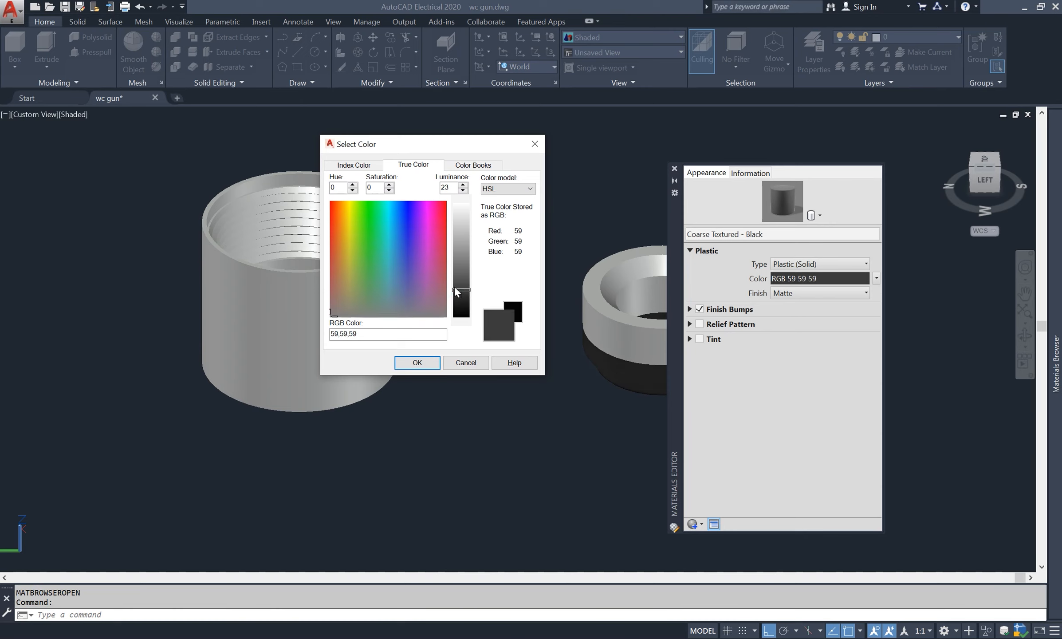
left_click(417, 362)
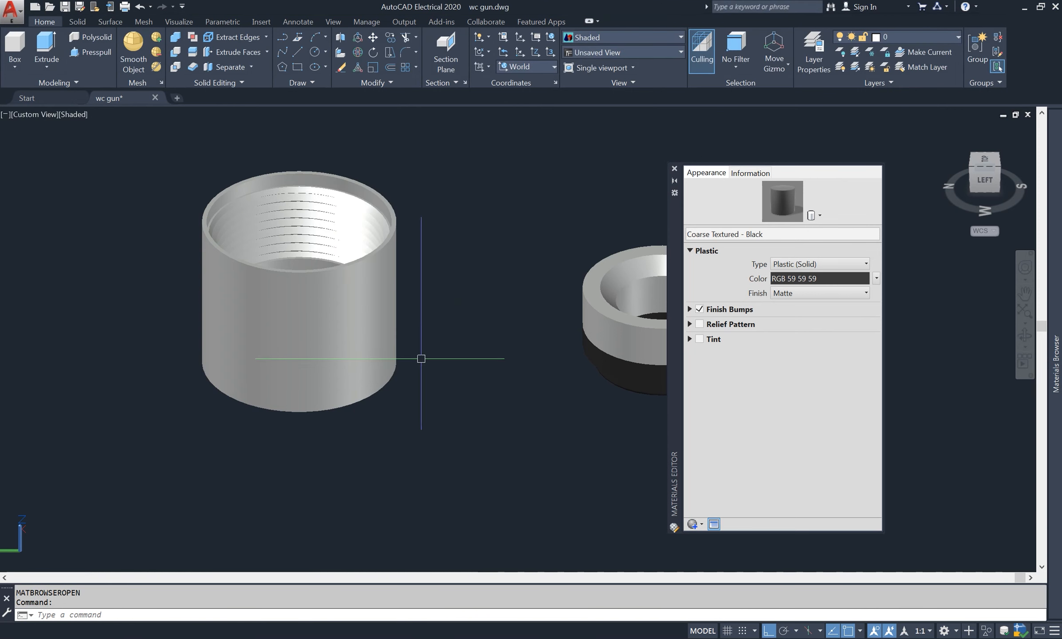
left_click(675, 170)
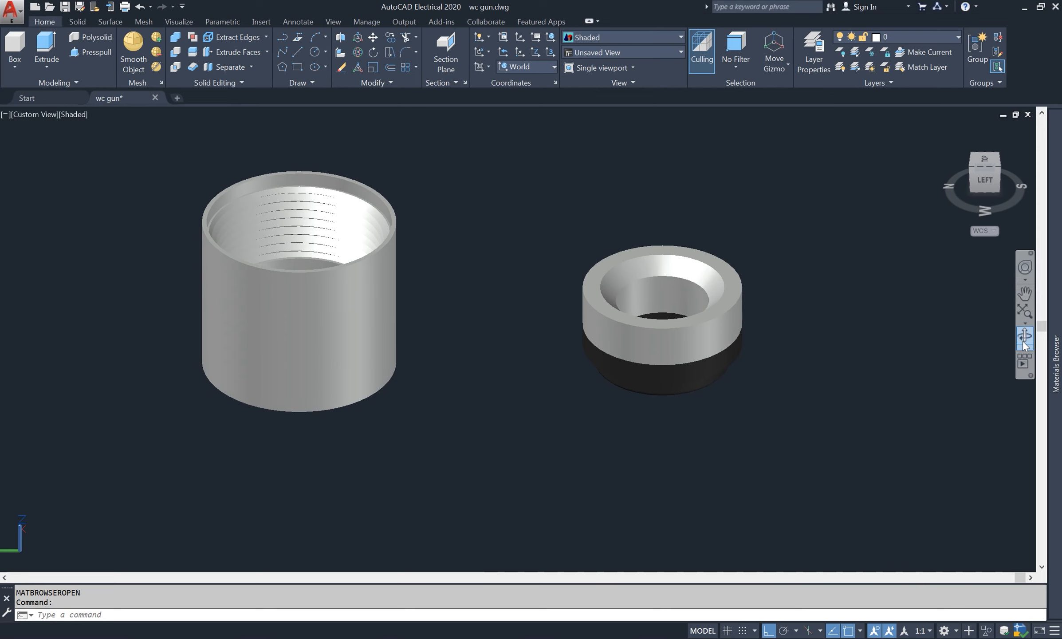
Switch the visual style to 2D Wireframe to expose the centre points of the cap and the threaded sleeve.
middle_click_drag(914, 361, 508, 396, "shift")
scroll(507, 397, "down", 5)
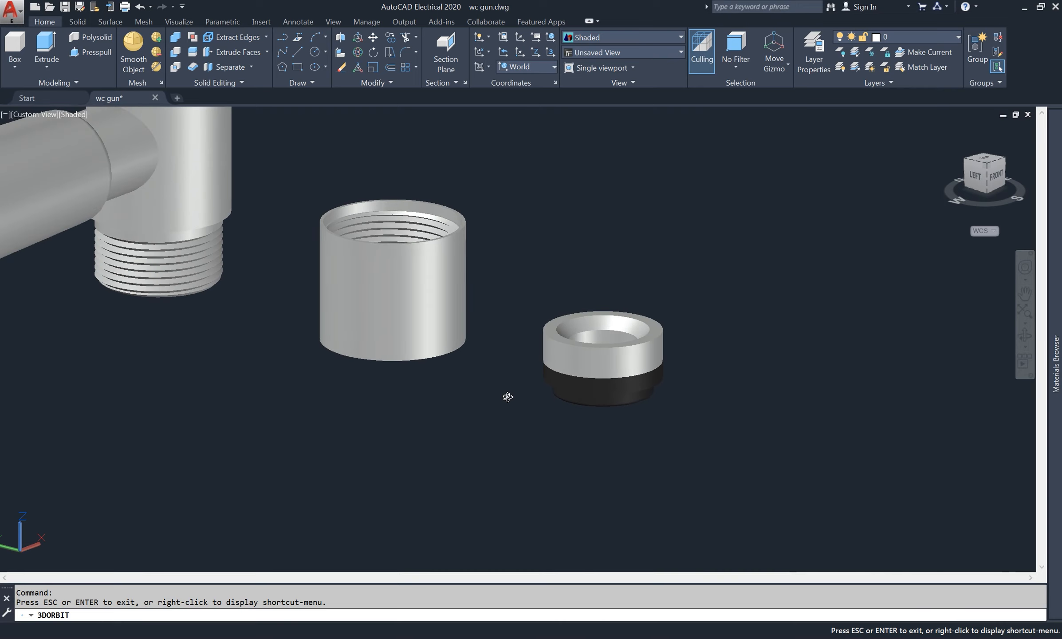
scroll(472, 339, "up", 2)
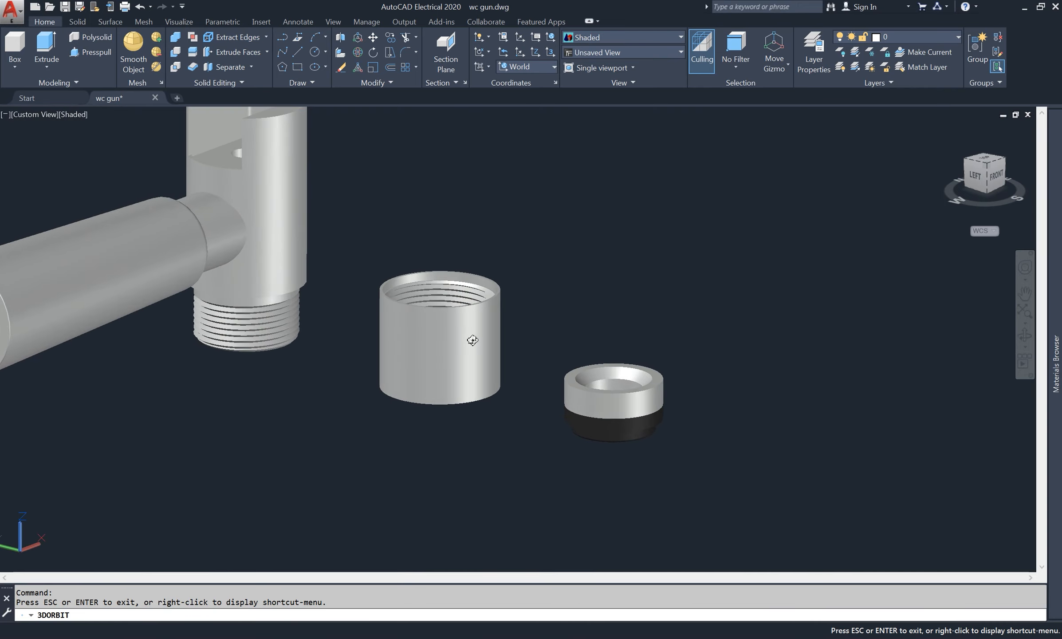
middle_click_drag(472, 339, 492, 382, "shift")
scroll(452, 321, "up", 2)
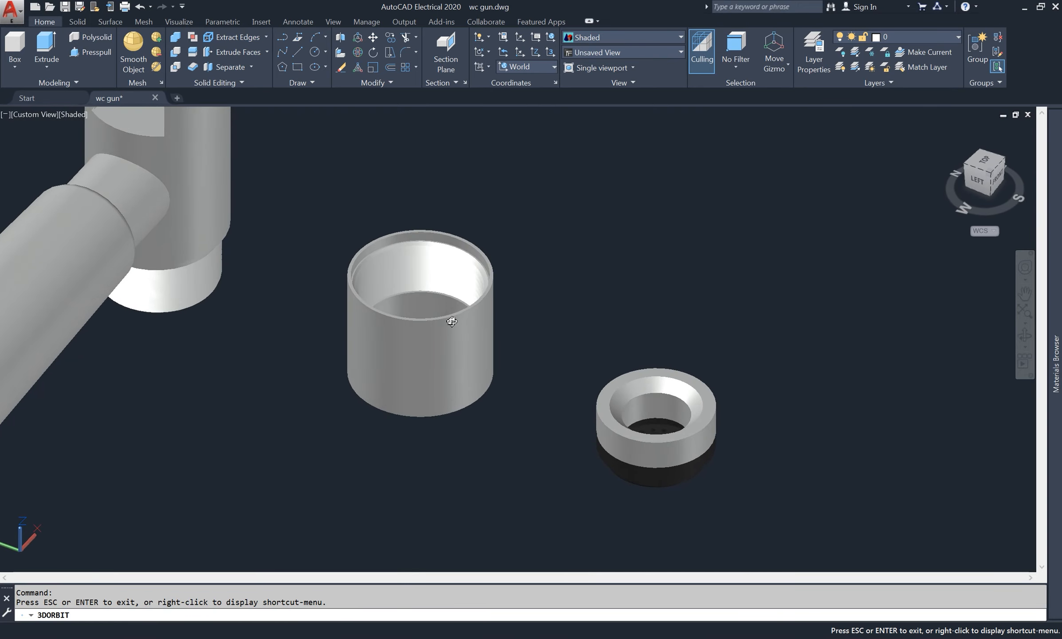
right_click(583, 250)
left_click(597, 258)
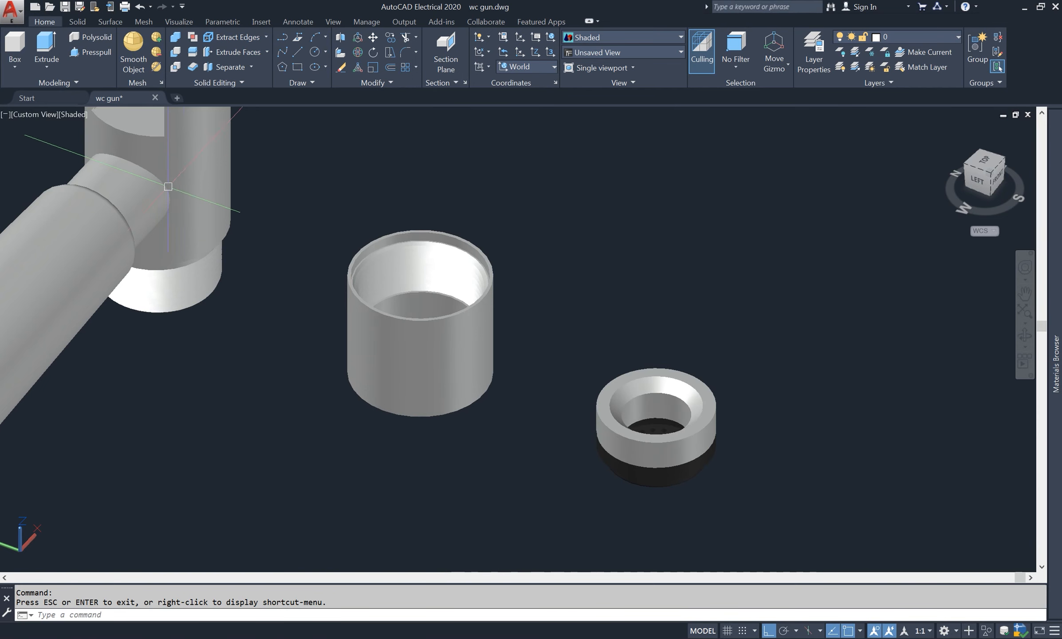
left_click(74, 114)
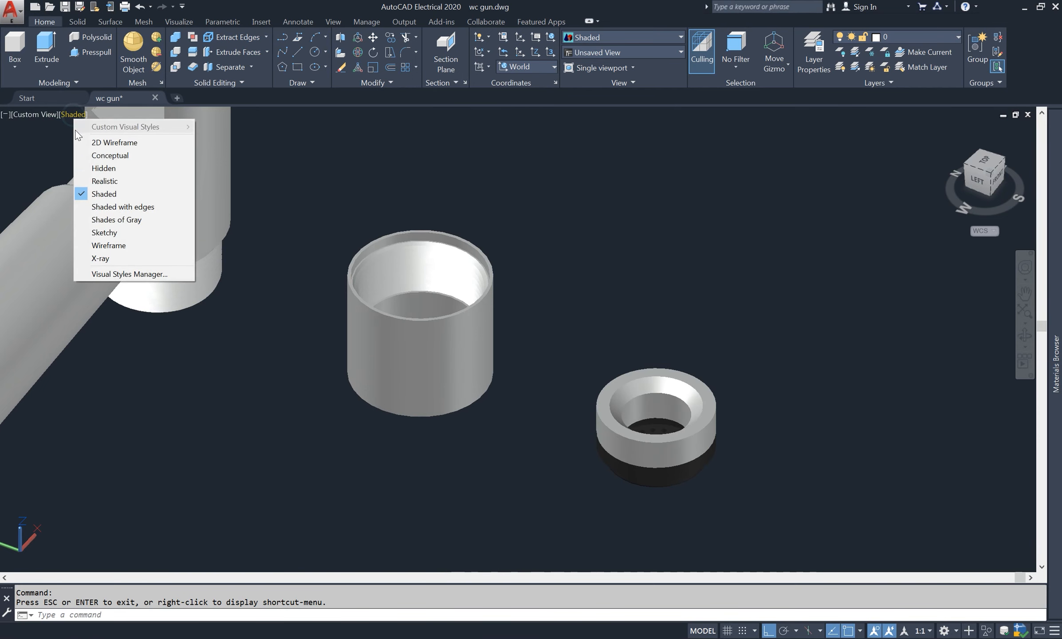
left_click(108, 143)
Move the ring and perforated cap together from the cap's bottom centre to the bottom centre of the threaded sleeve.
scroll(709, 466, "up", 4)
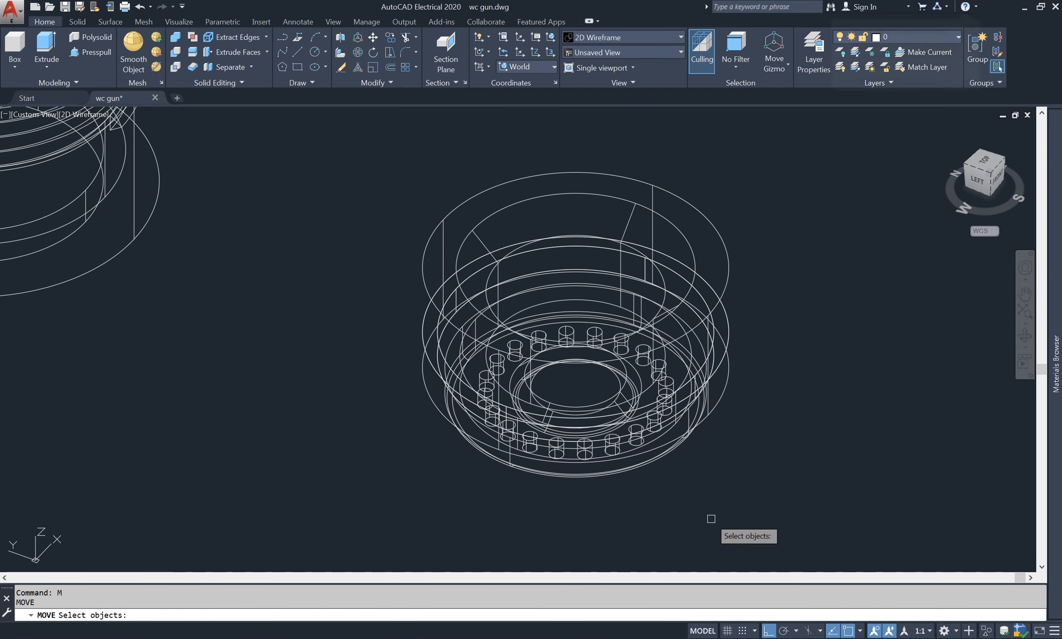
left_click(754, 185)
left_click(396, 505)
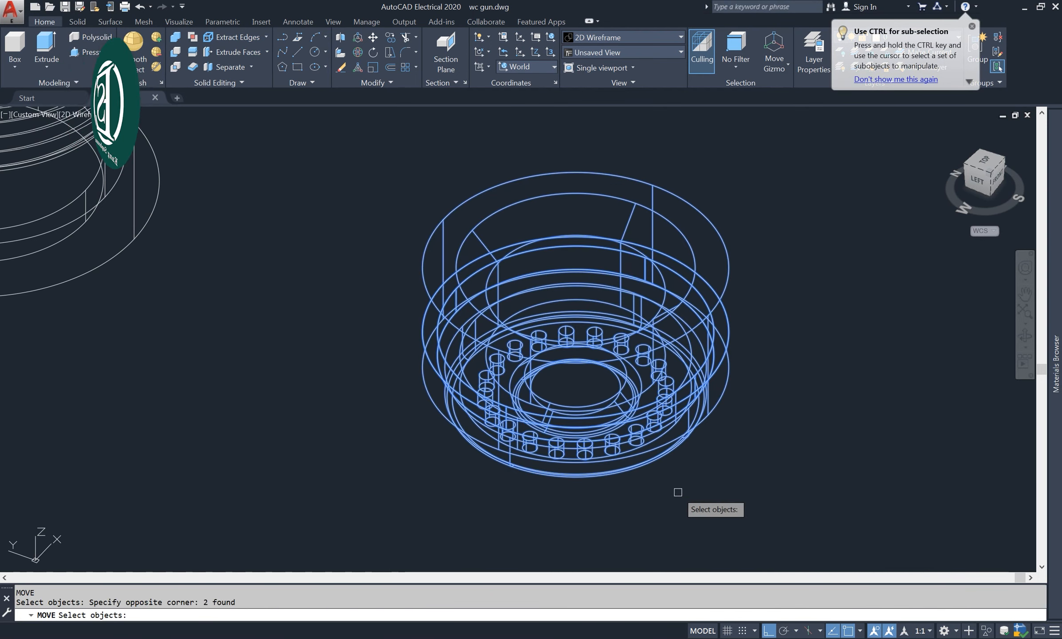
key("Return")
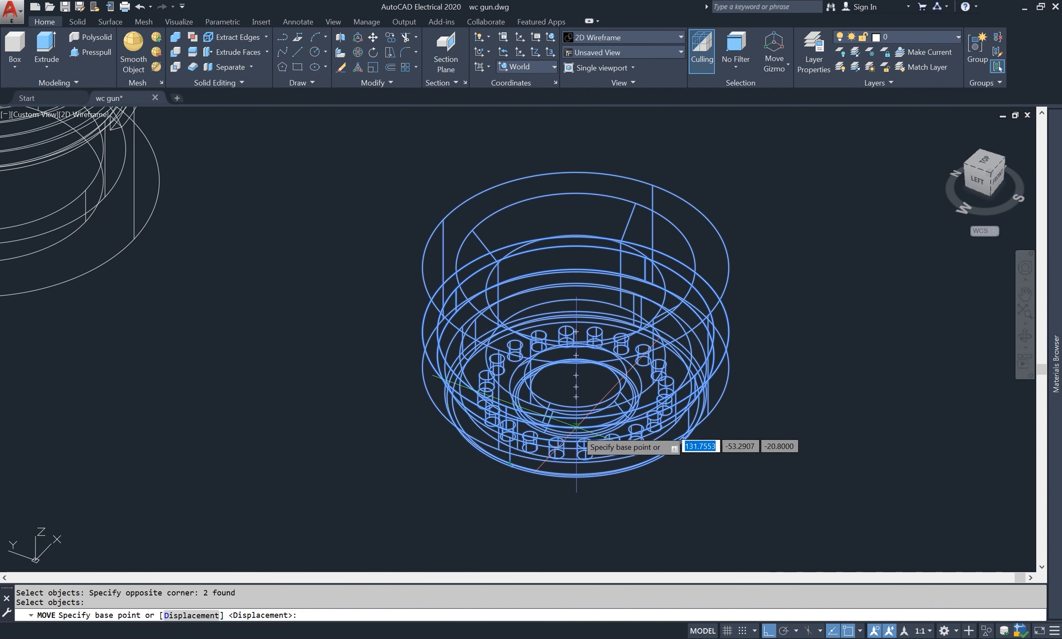
left_click(1025, 336)
left_click_drag(750, 423, 742, 301)
right_click(783, 286)
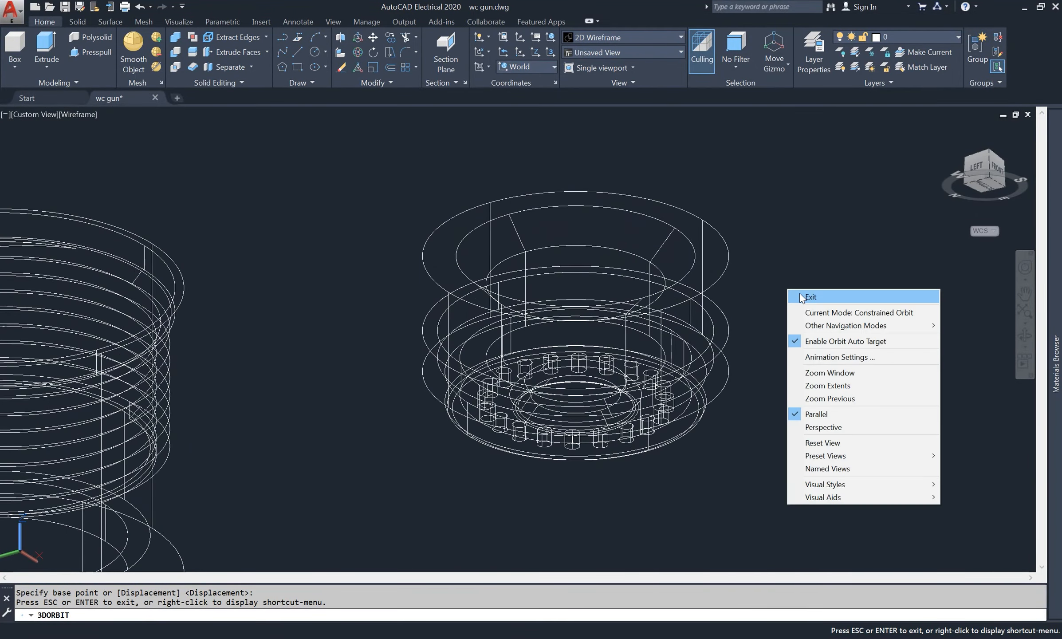
left_click(805, 296)
scroll(714, 416, "up", 4)
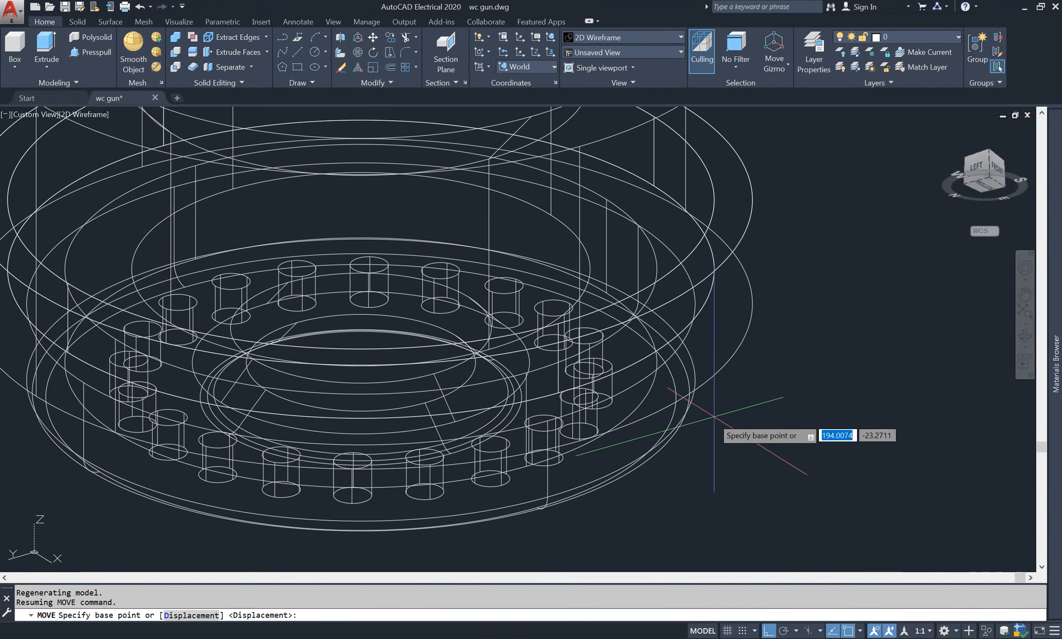
left_click(362, 396)
scroll(626, 313, "down", 5)
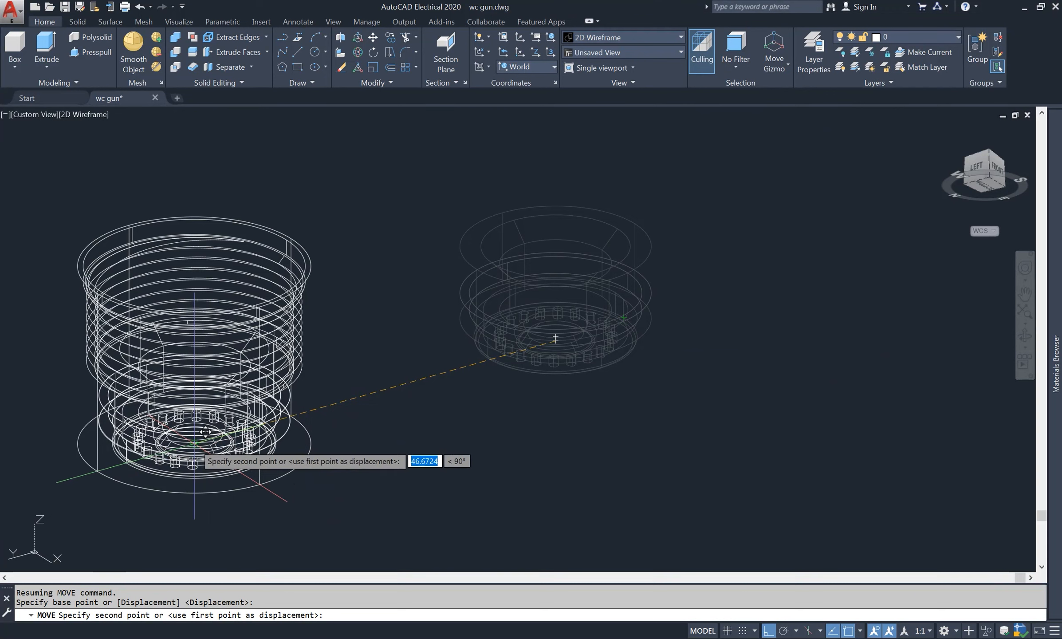
left_click(194, 444)
Switch the visual style to Shaded and inspect the fit of the ring and cap inside the sleeve from both ends.
left_click(93, 116)
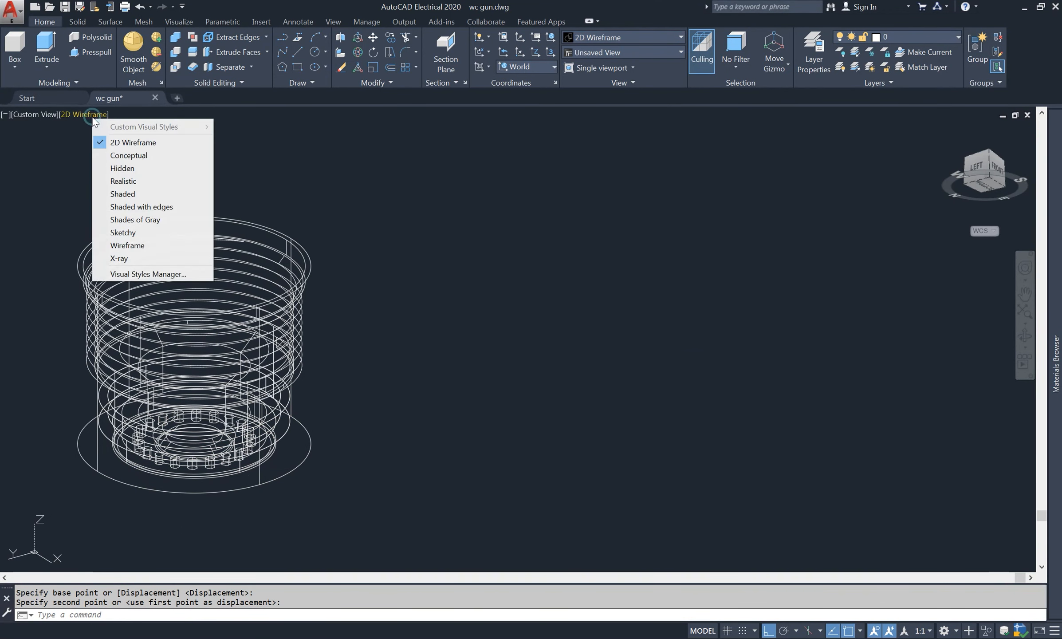
left_click(119, 194)
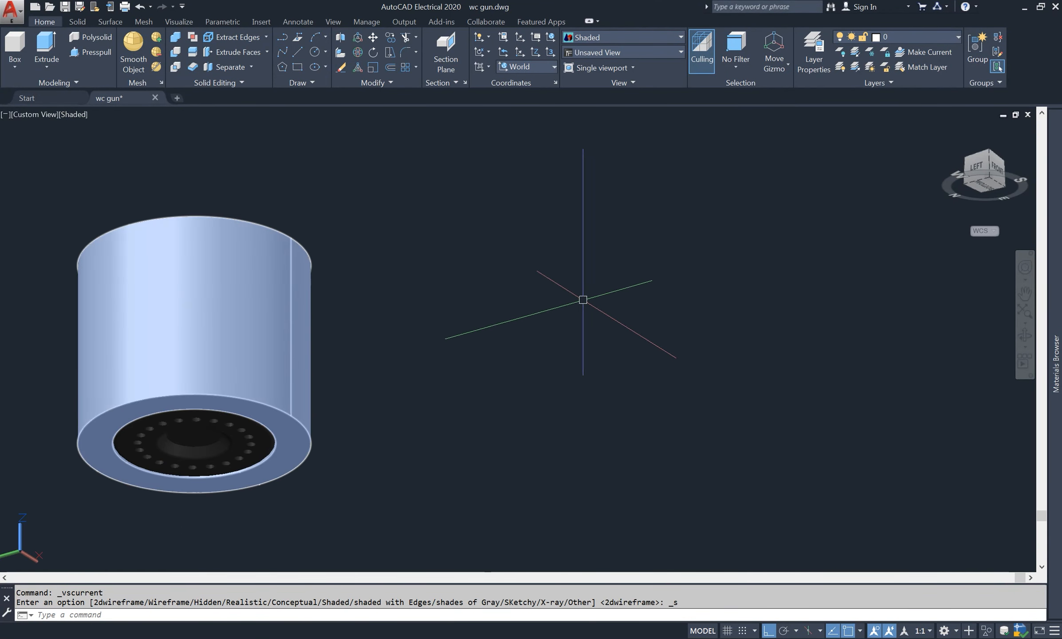
scroll(267, 447, "up", 4)
middle_click_drag(267, 450, 515, 290)
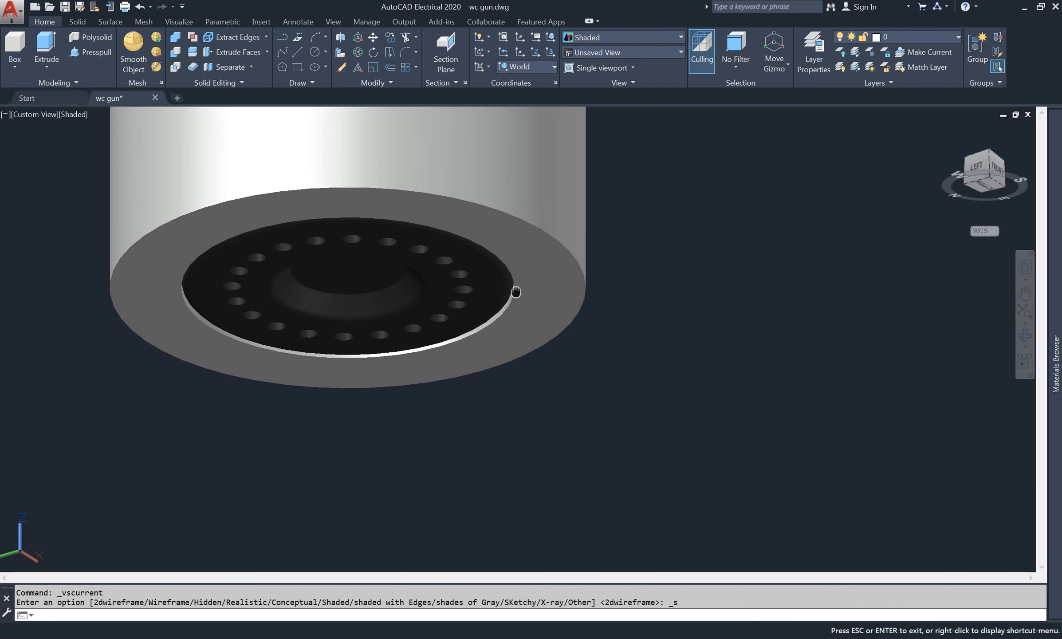
left_click(1020, 340)
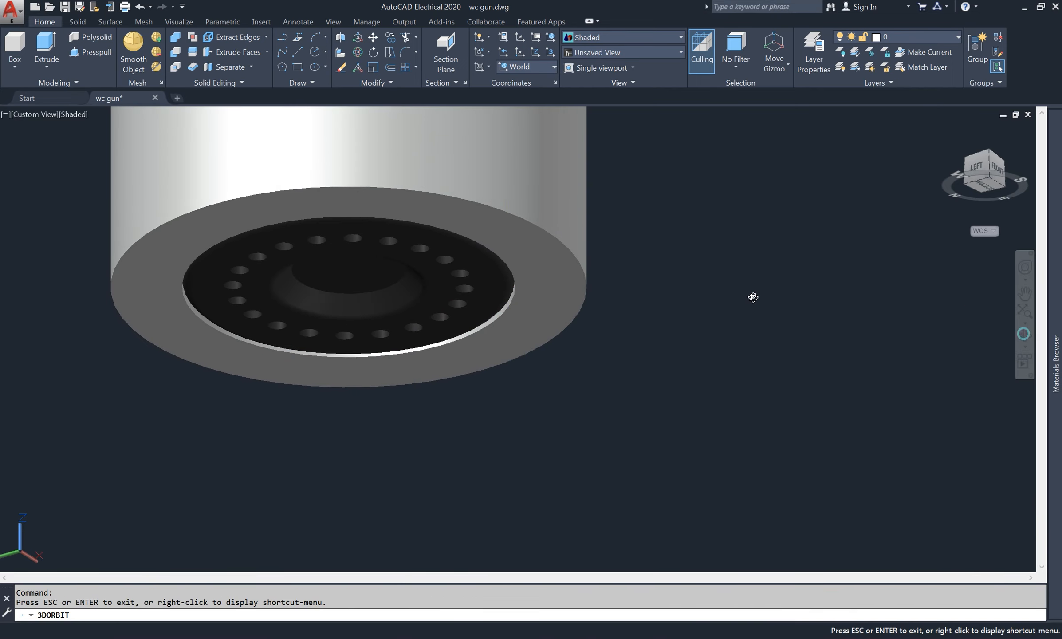
left_click_drag(752, 296, 678, 458)
scroll(664, 427, "down", 5)
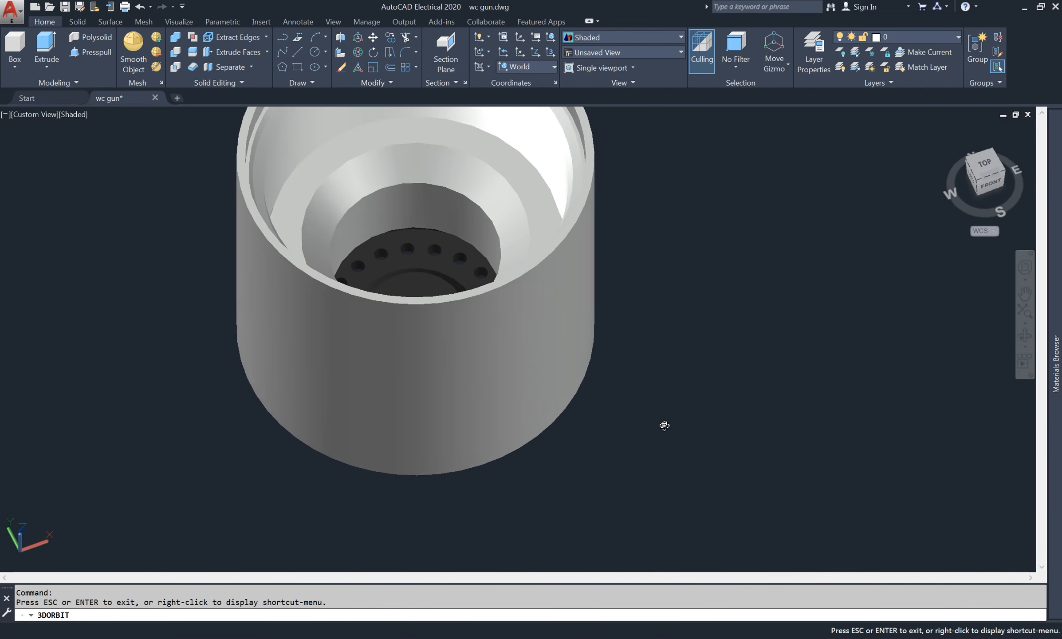
left_click_drag(510, 239, 686, 330)
right_click(755, 256)
left_click(774, 260)
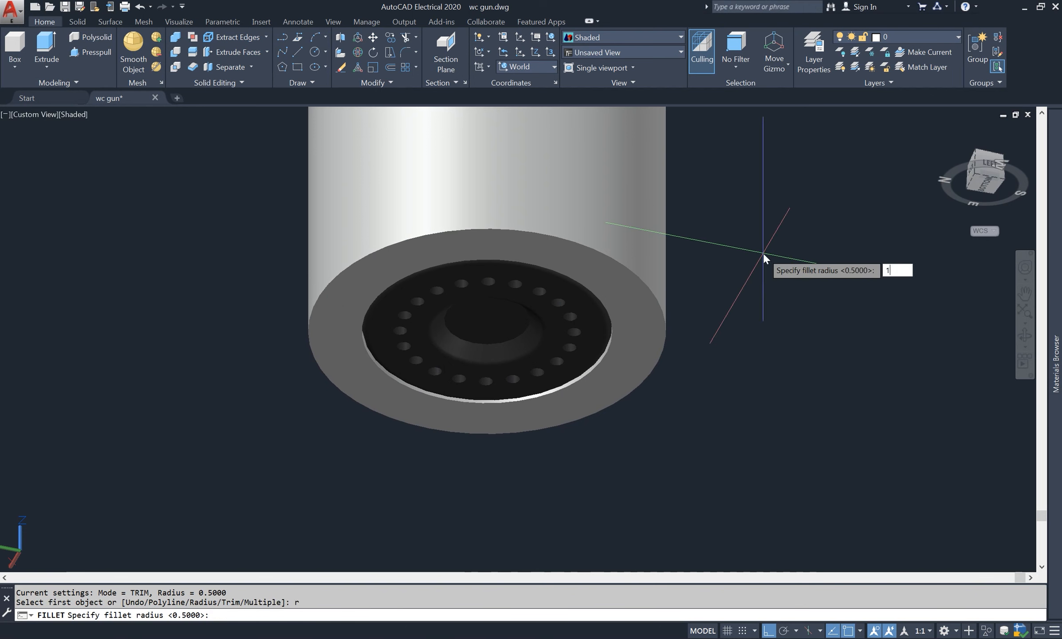
Fillet the inner and outer edges of the sleeve's bottom face with a radius of 1.
key("Return")
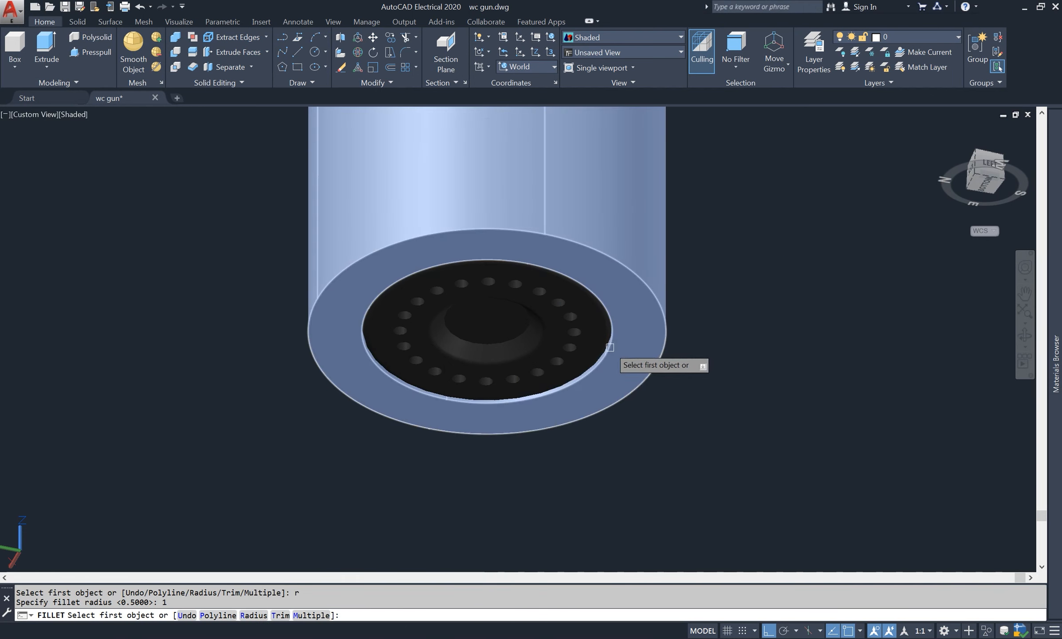
left_click(610, 348)
key("Return")
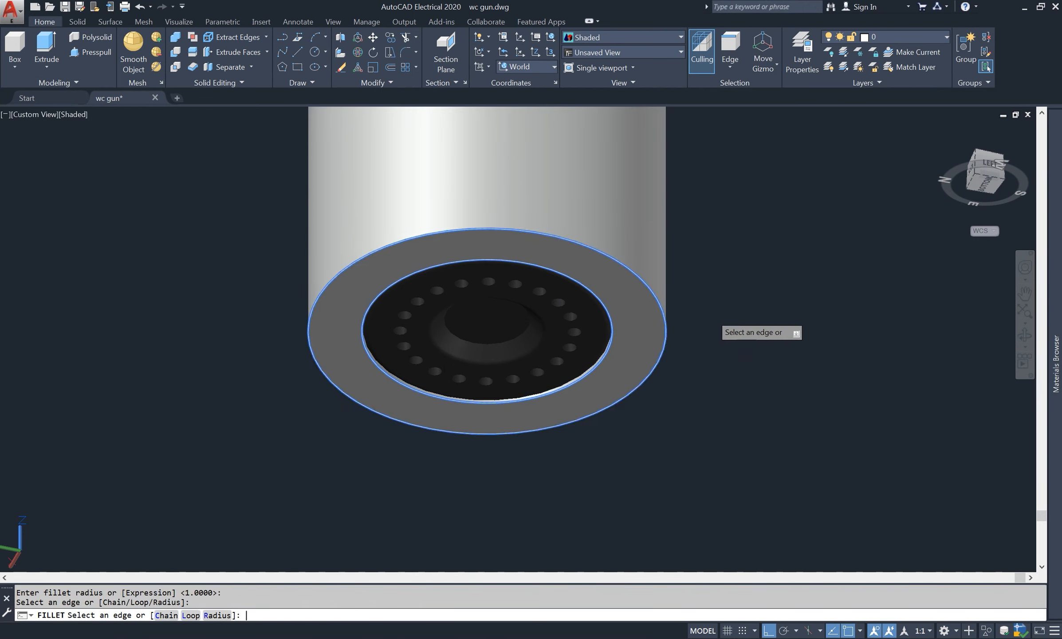
key("Return")
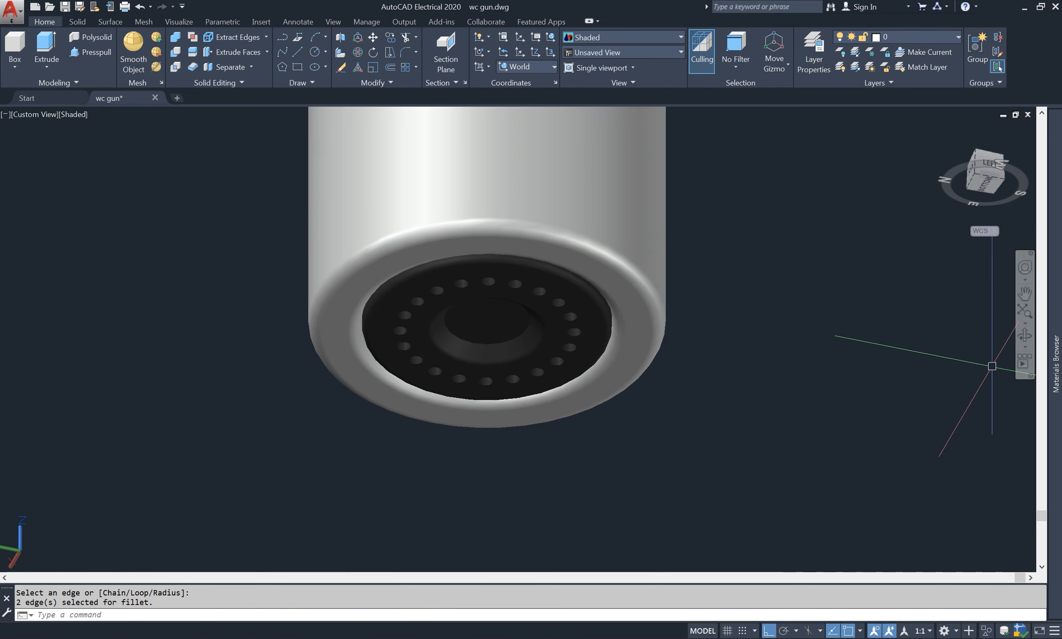
Examine the filleted nozzle assembly alongside the threaded spray gun body and handle.
left_click(1025, 336)
left_click_drag(704, 333, 613, 339)
scroll(668, 341, "up", 3)
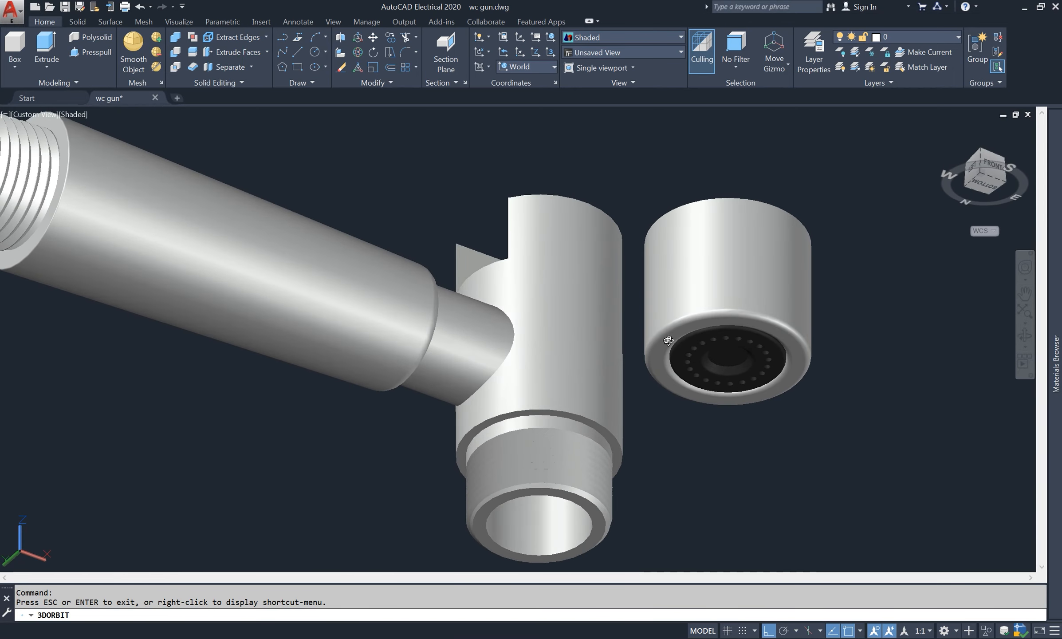
scroll(636, 350, "down", 1)
left_click_drag(605, 335, 613, 362)
middle_click_drag(615, 362, 716, 396)
right_click(696, 155)
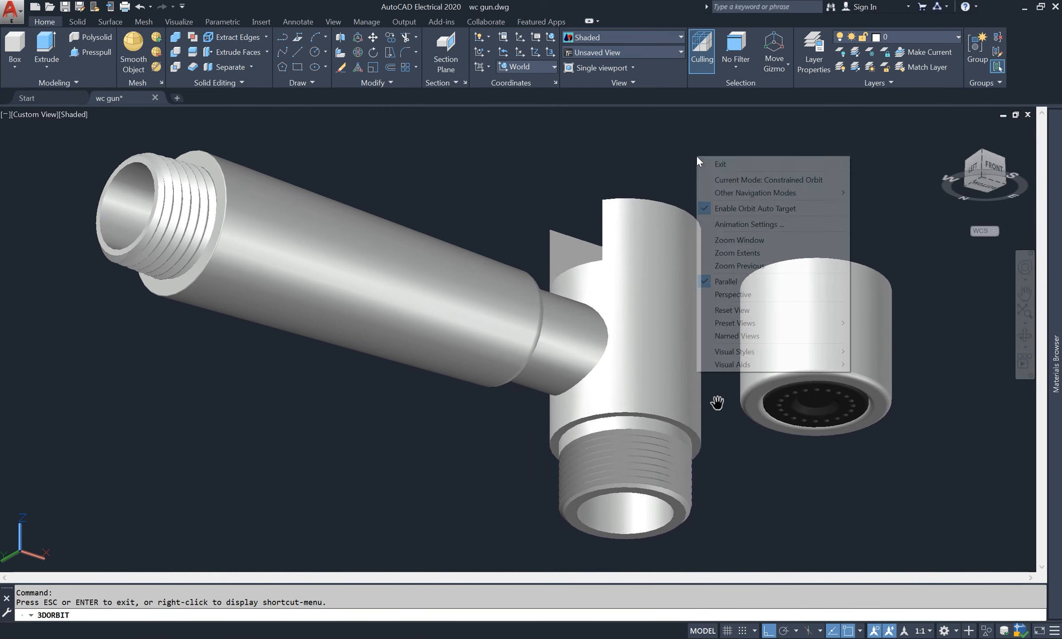
left_click(721, 164)
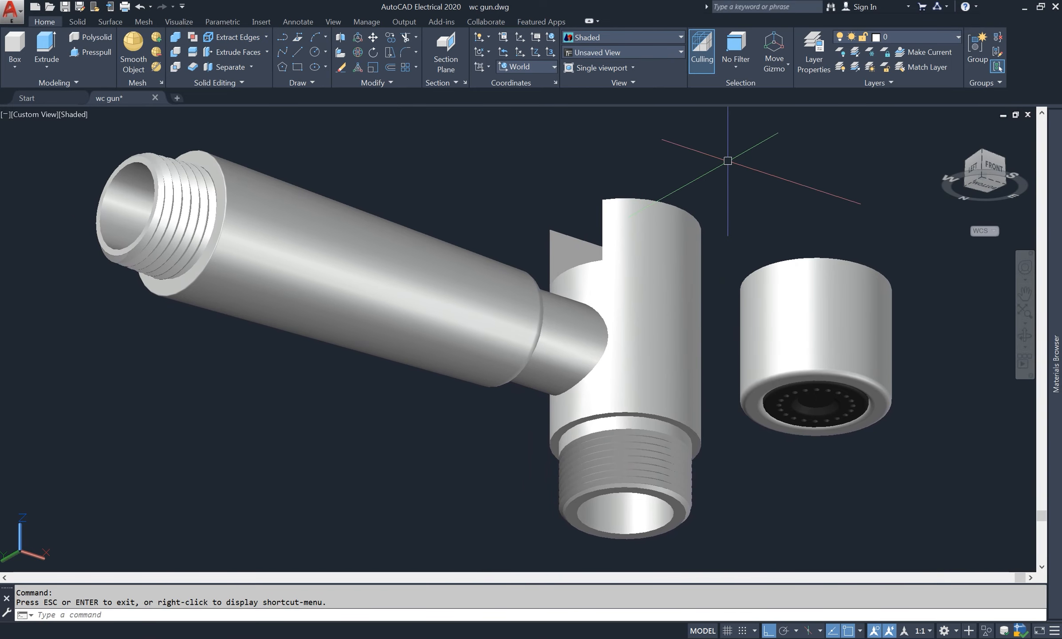